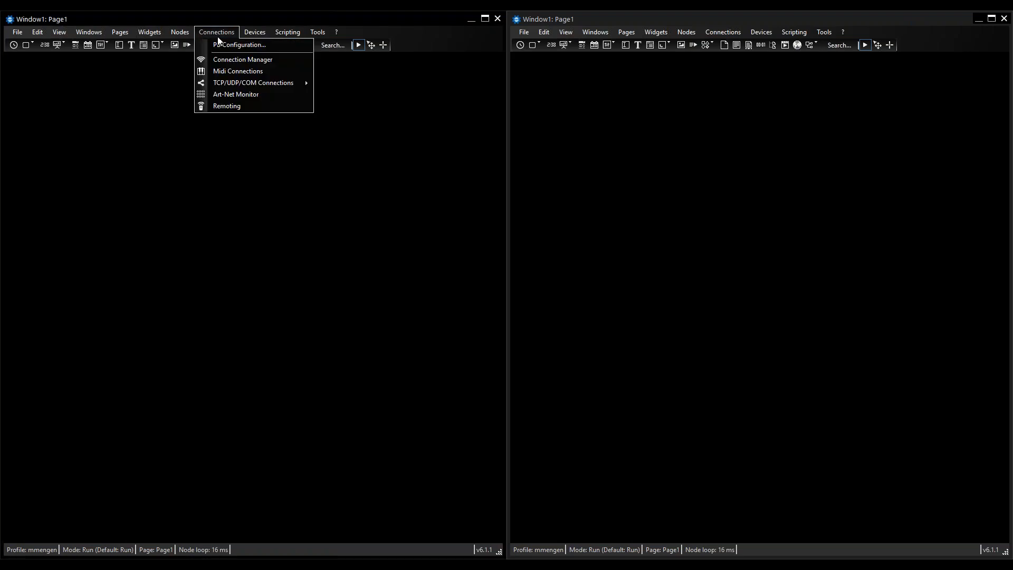
# Enable the remote input TCP server as a single client on port 10008 using the Wlan adapter, and check its message log.
pyautogui.click(217, 106)
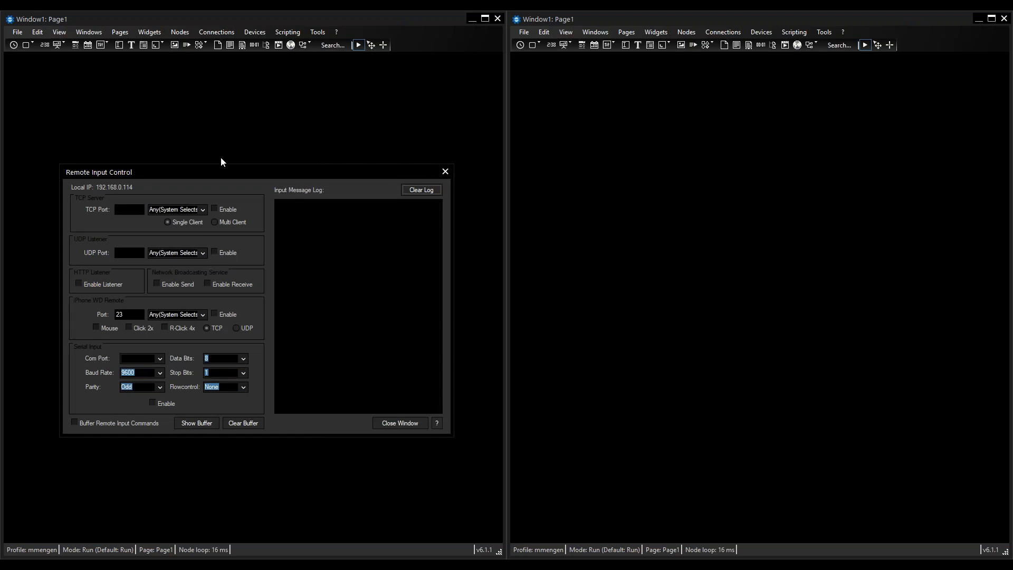
pyautogui.moveTo(211, 175); pyautogui.dragTo(211, 147)
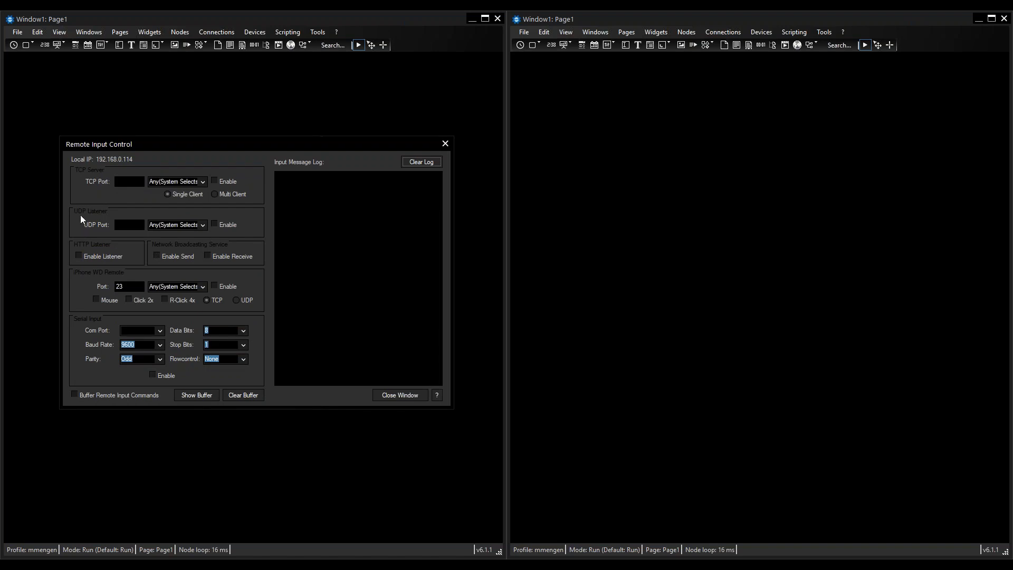
pyautogui.click(125, 182)
pyautogui.write('100')
pyautogui.click(199, 181)
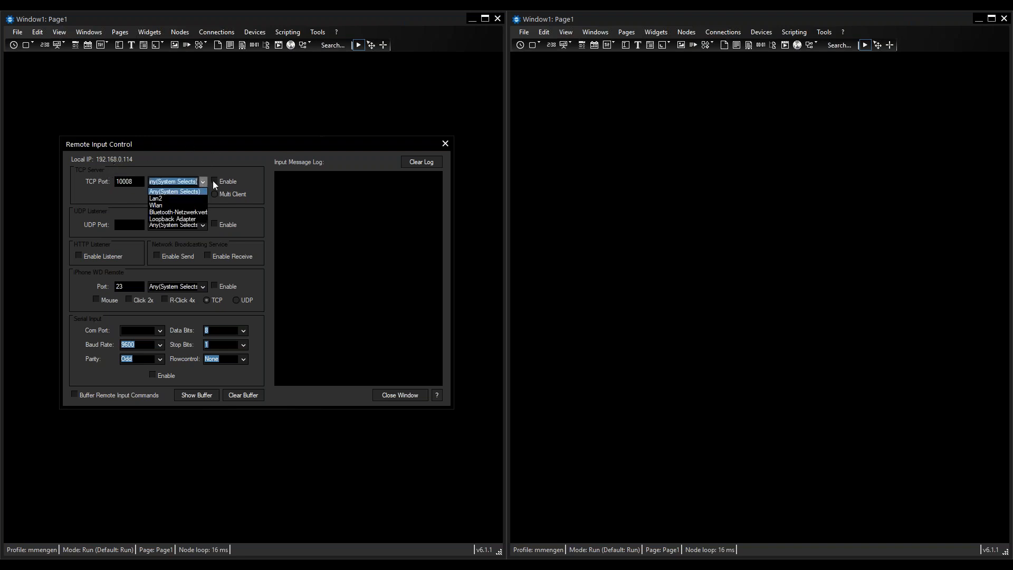
pyautogui.click(165, 206)
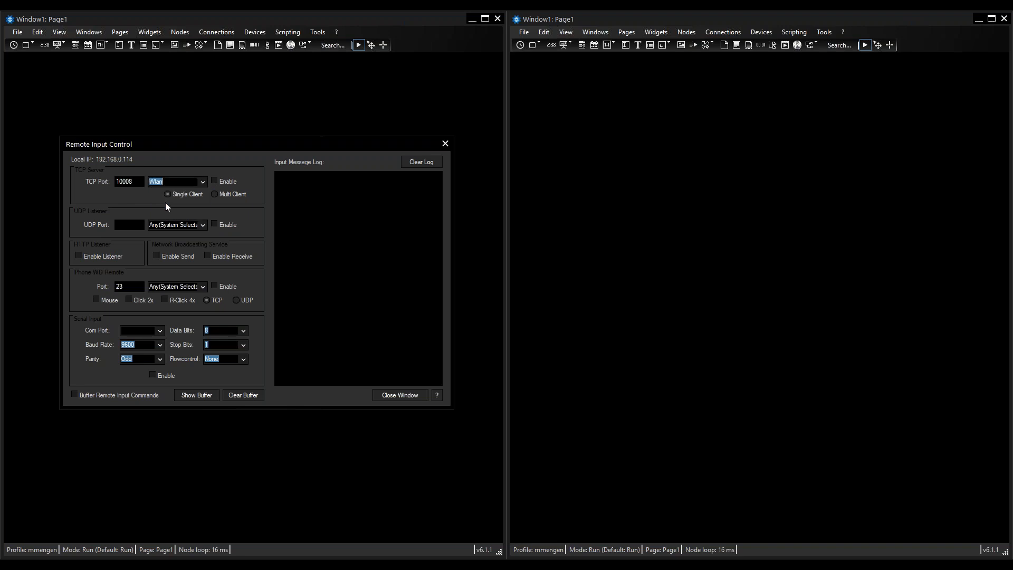
pyautogui.click(214, 182)
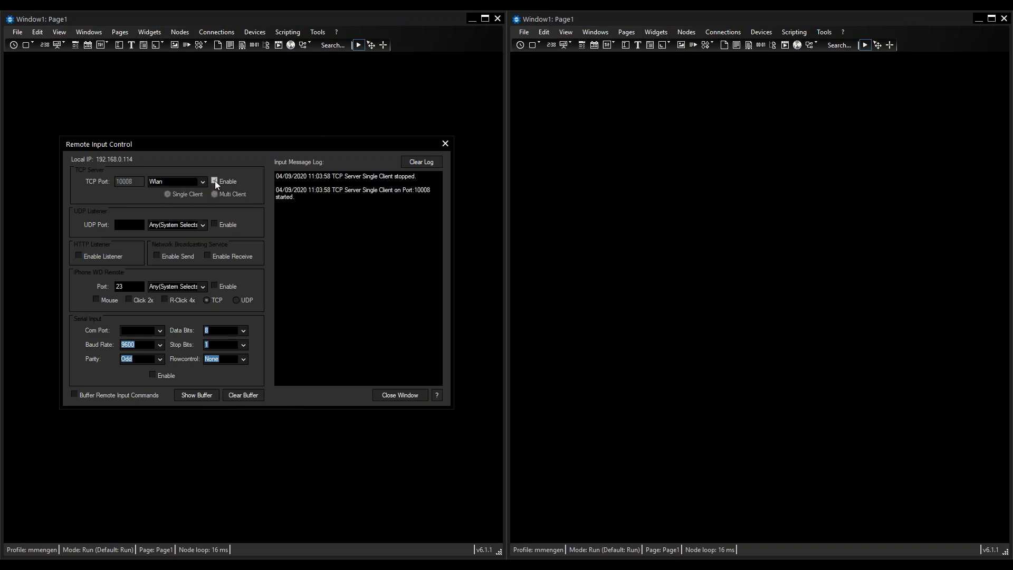
pyautogui.moveTo(300, 198)
pyautogui.mouseDown()
pyautogui.moveTo(276, 197)
pyautogui.moveTo(283, 190)
pyautogui.mouseUp()
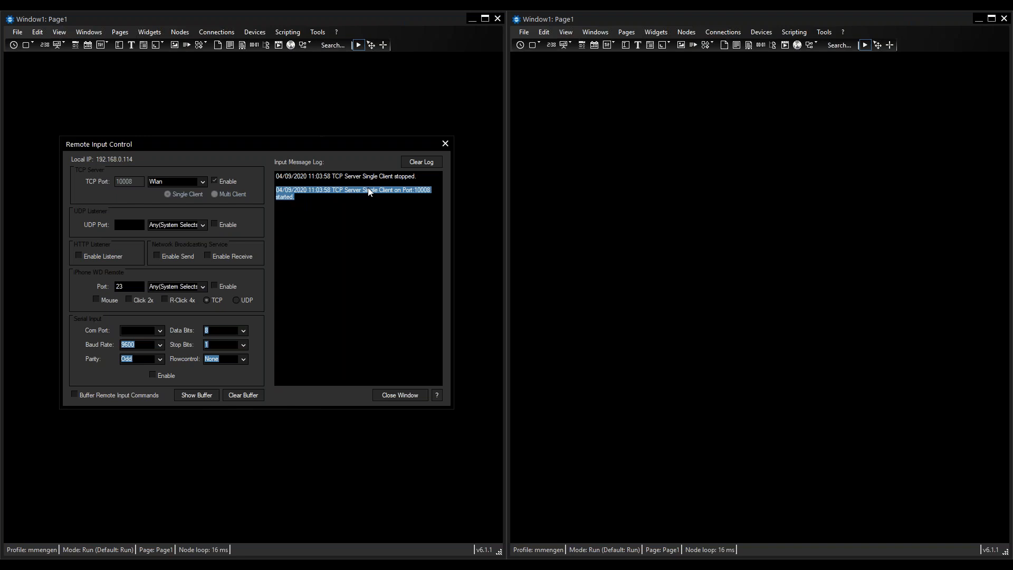
pyautogui.click(332, 197)
pyautogui.moveTo(355, 150); pyautogui.dragTo(320, 177)
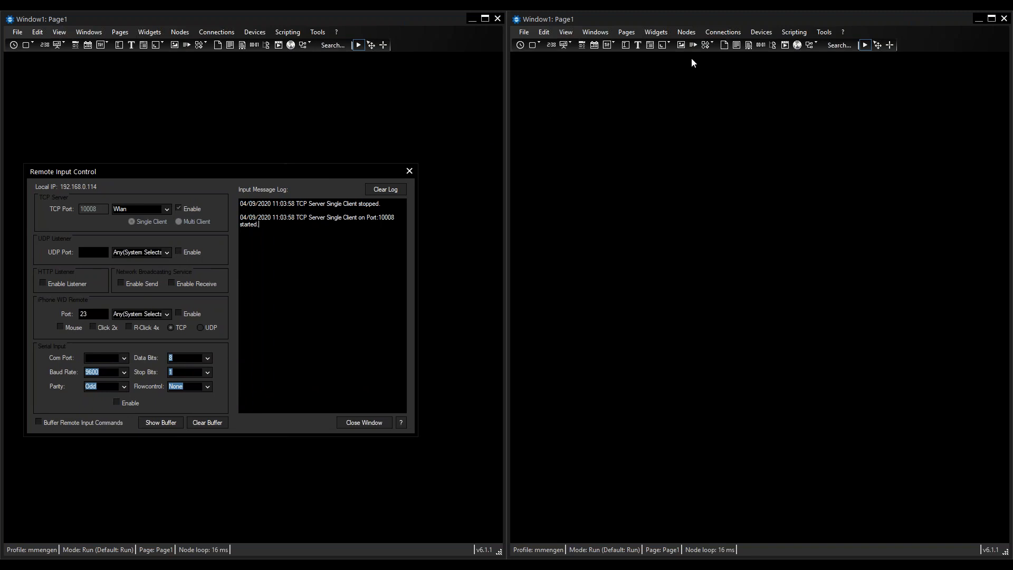
# In the second instance, start a new TCP connection of type Client Only named Remoting.
pyautogui.click(727, 33)
pyautogui.moveTo(740, 86)
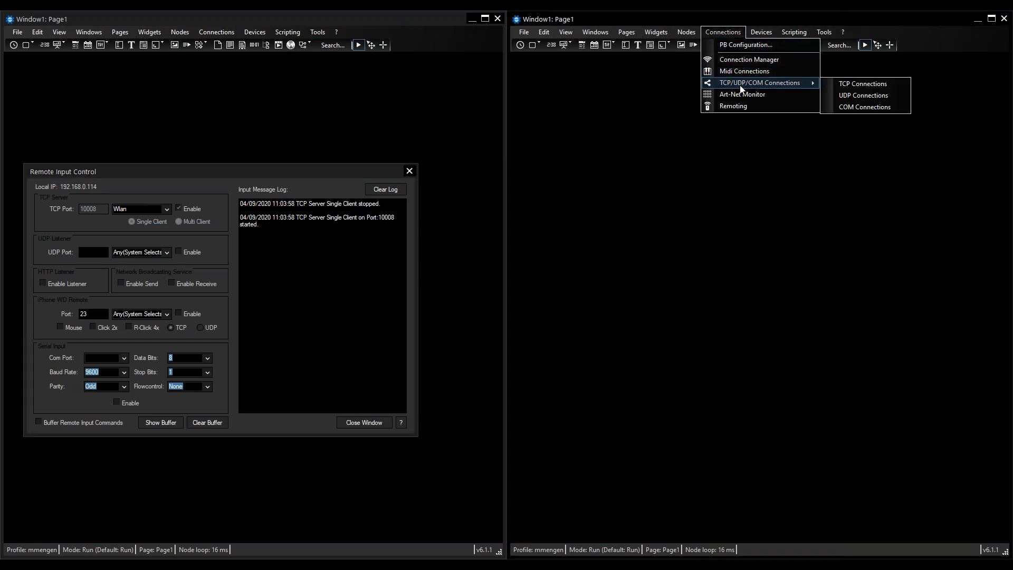
pyautogui.click(844, 84)
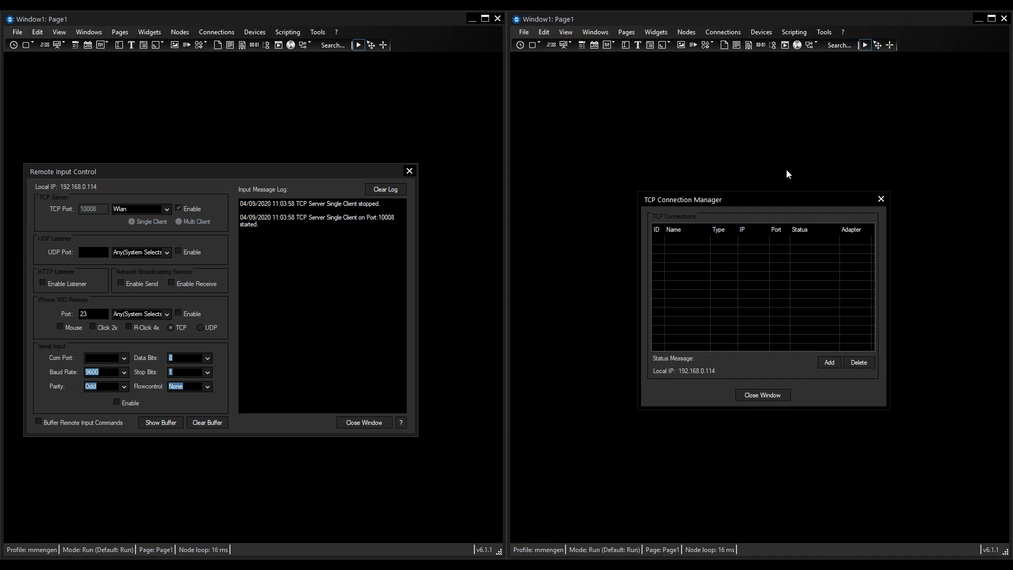
pyautogui.click(828, 363)
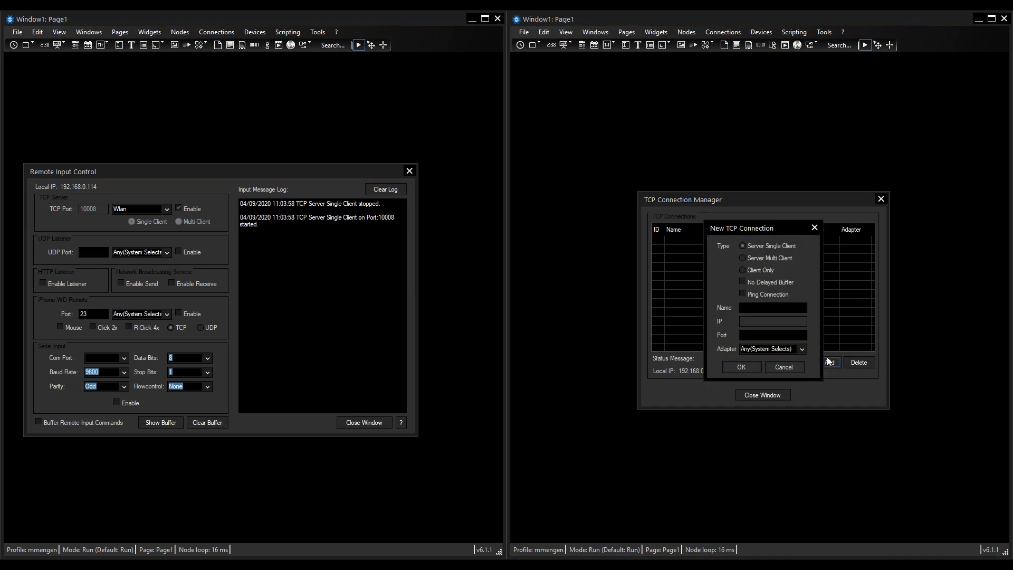
pyautogui.click(755, 271)
pyautogui.click(772, 310)
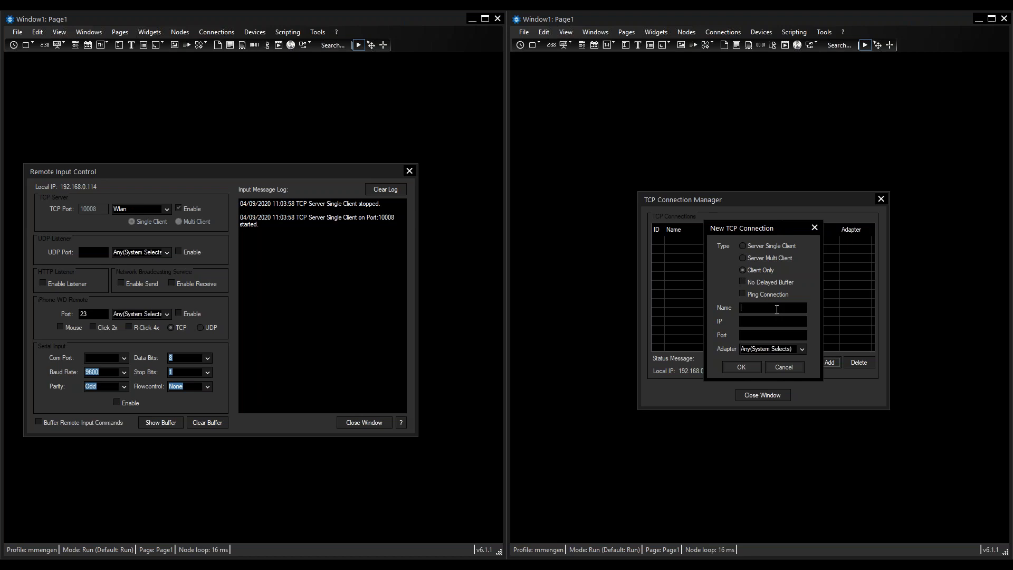
pyautogui.write('Remoting')
# Set the client connection's IP to 192.168.0.114, port to 10008 and adapter to Wlan, then create it and close the connection manager.
pyautogui.click(750, 320)
pyautogui.write('192.168.0.114')
pyautogui.click(746, 333)
pyautogui.write('10008')
pyautogui.click(801, 348)
pyautogui.click(751, 373)
pyautogui.click(739, 367)
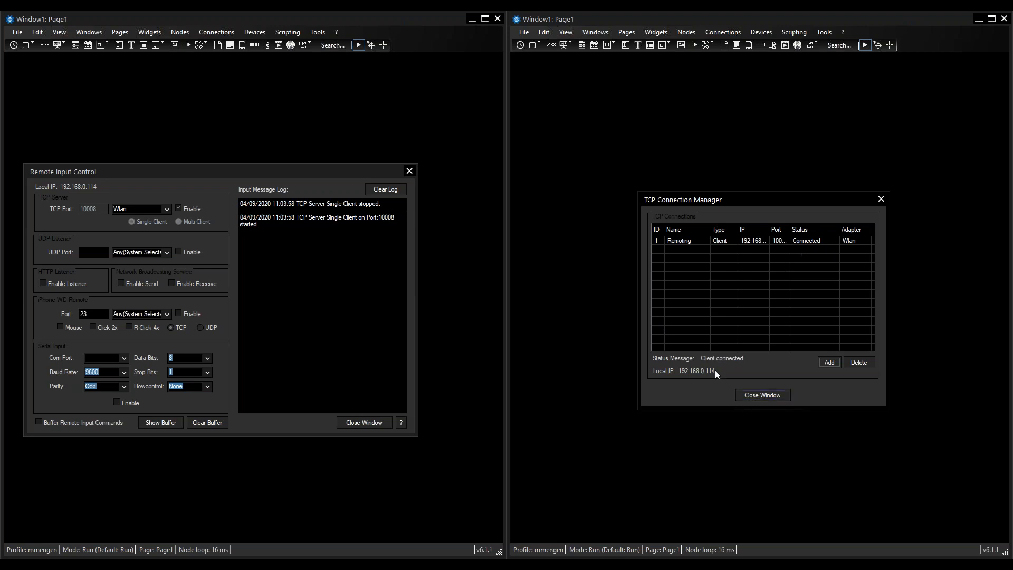
pyautogui.click(762, 395)
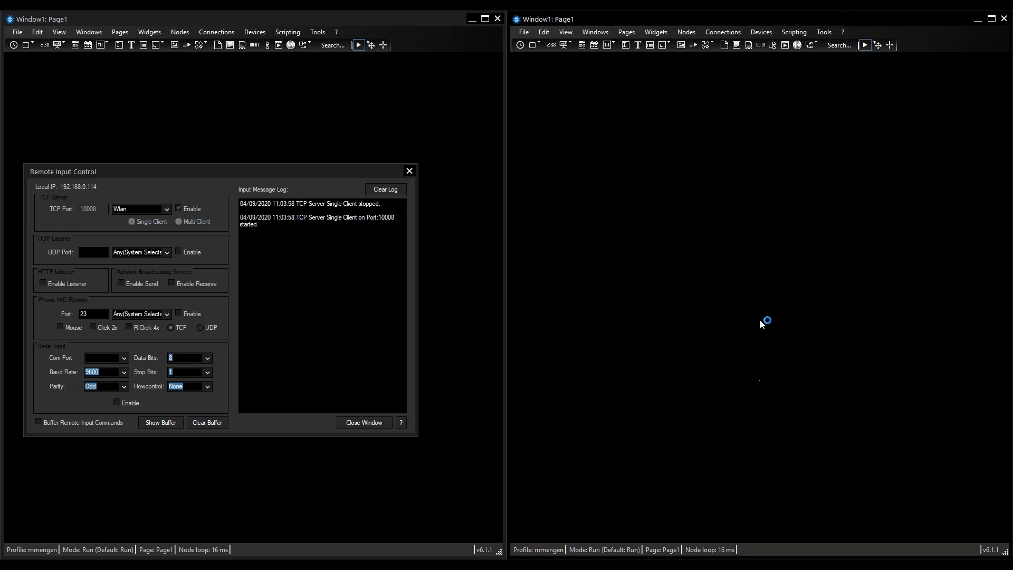
# Add a CustomScript button to the second instance's page at about X 46, Y 67.
pyautogui.click(538, 49)
pyautogui.rightClick(538, 49)
pyautogui.click(538, 48)
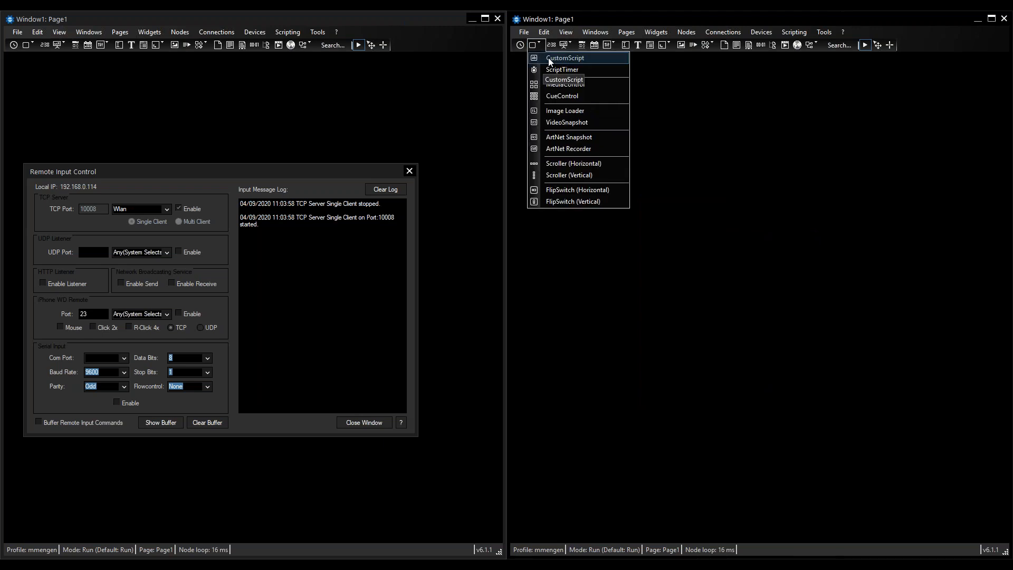
pyautogui.click(549, 58)
pyautogui.click(535, 88)
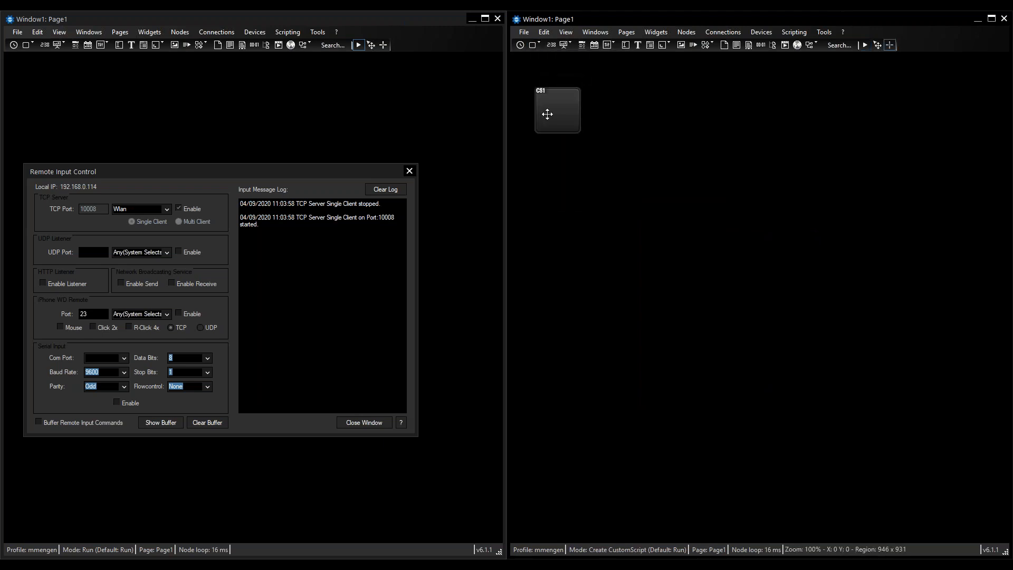
# Begin the CustomScript button's On Press Script with a TcpSend call addressing connection ID 1.
pyautogui.doubleClick(550, 111)
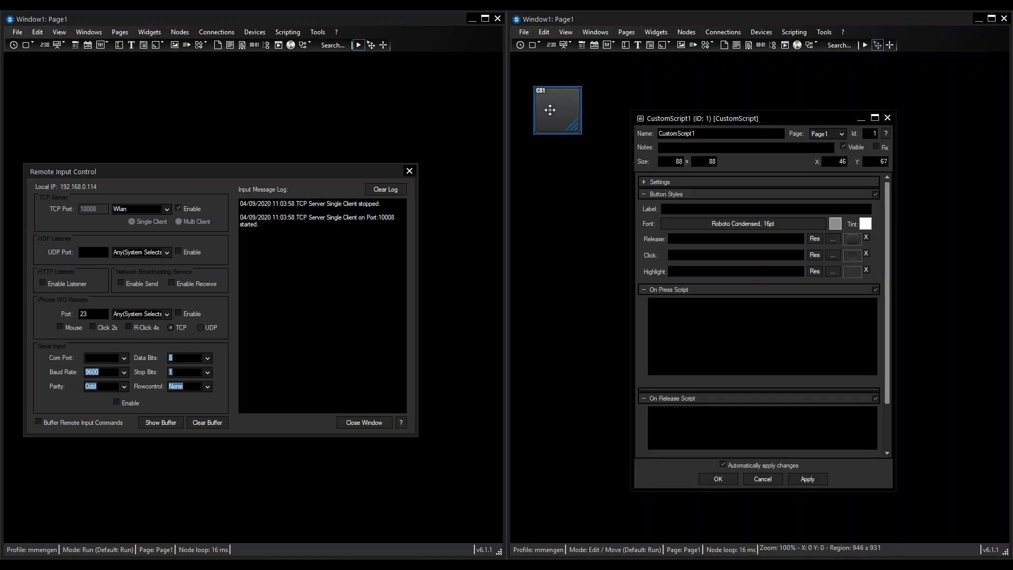
pyautogui.click(754, 320)
pyautogui.write('TC')
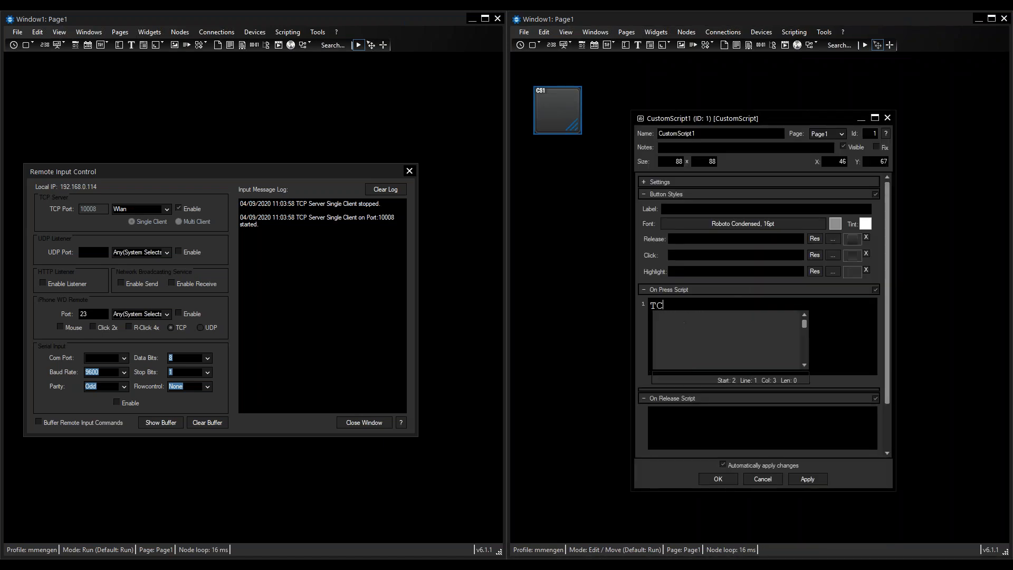
pyautogui.write('PSend')
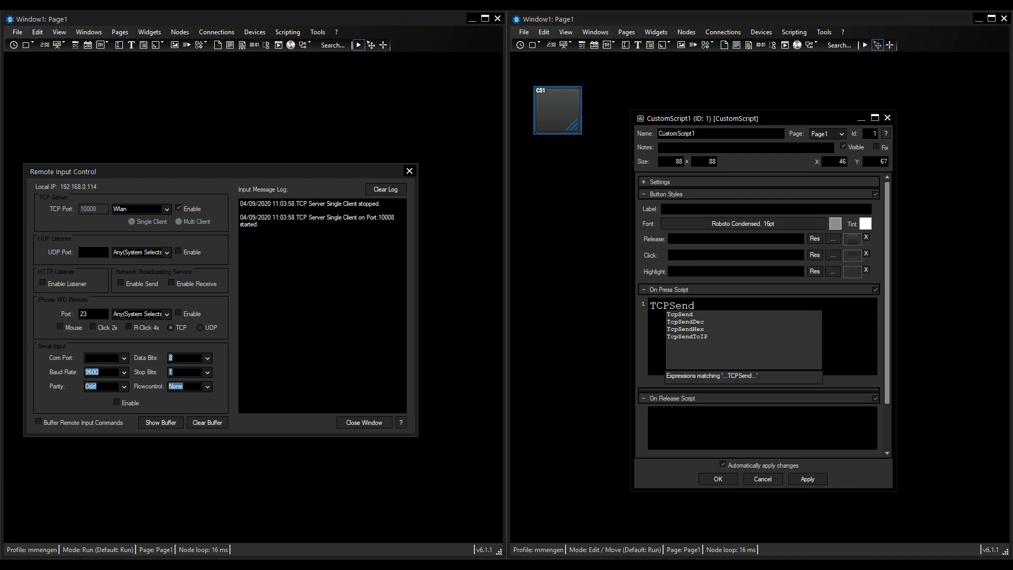
pyautogui.press('Down')
pyautogui.press('Return')
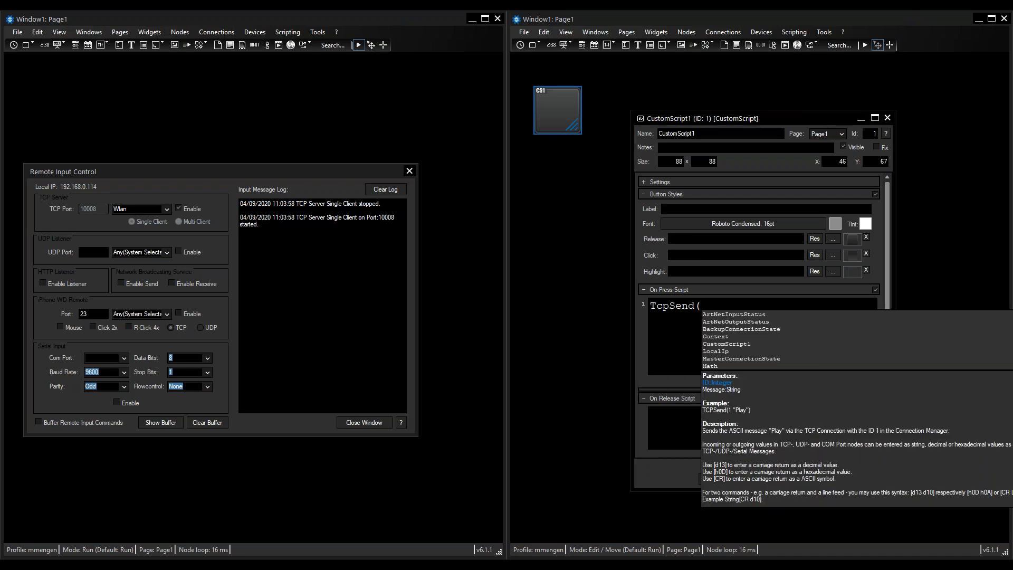
pyautogui.write('1')
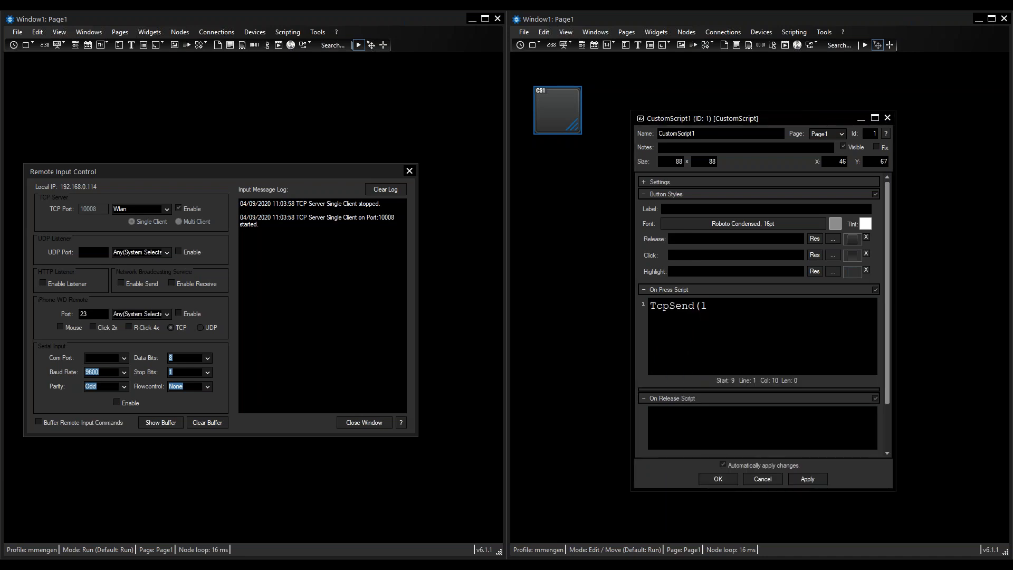
pyautogui.write(',')
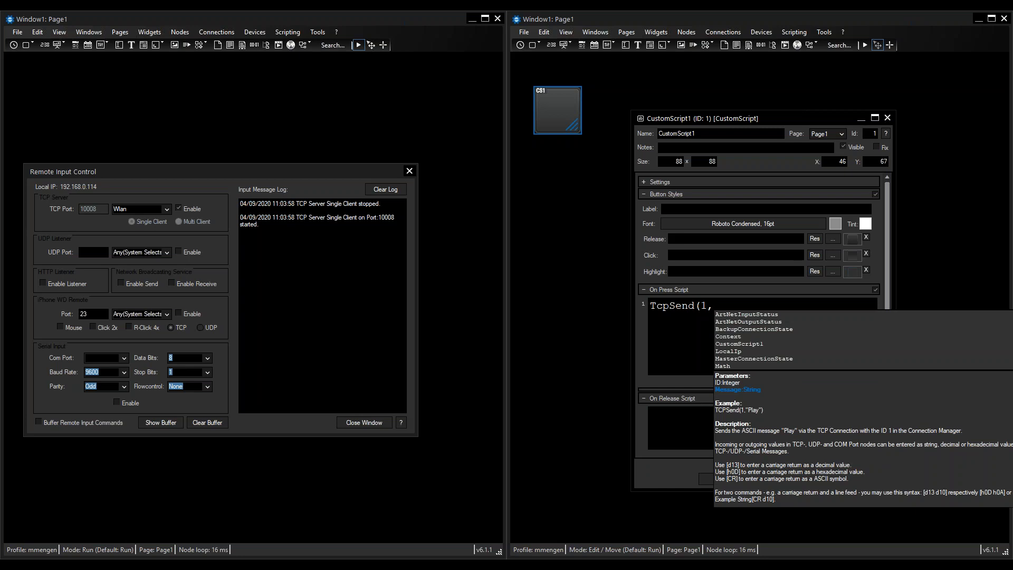
# Complete the script as TcpSend(1,"{WDFaderUp(1,2)}") and apply it.
pyautogui.write('"')
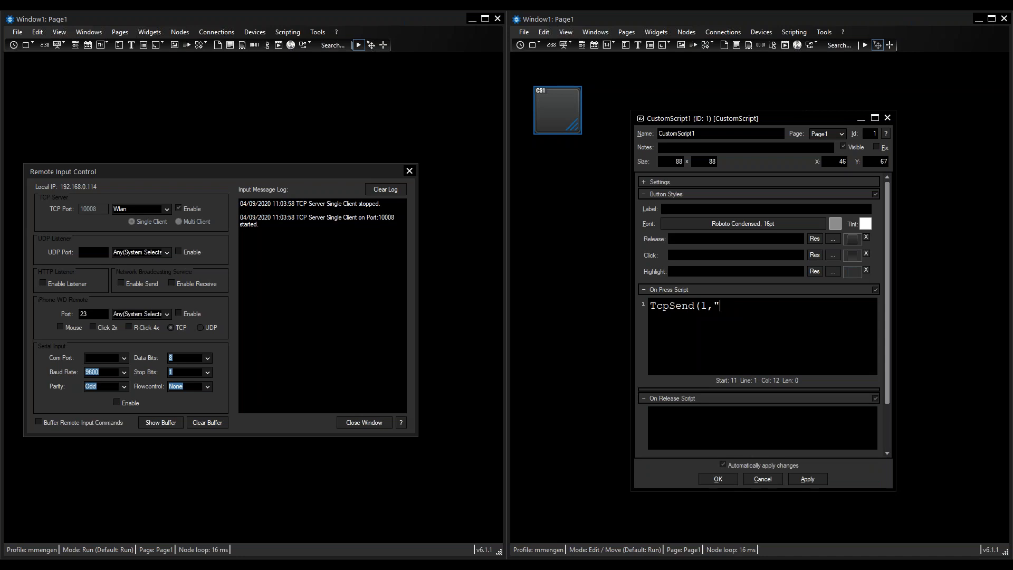
pyautogui.write('{WDFaderUp(1,2)}"')
pyautogui.moveTo(709, 305); pyautogui.dragTo(796, 306)
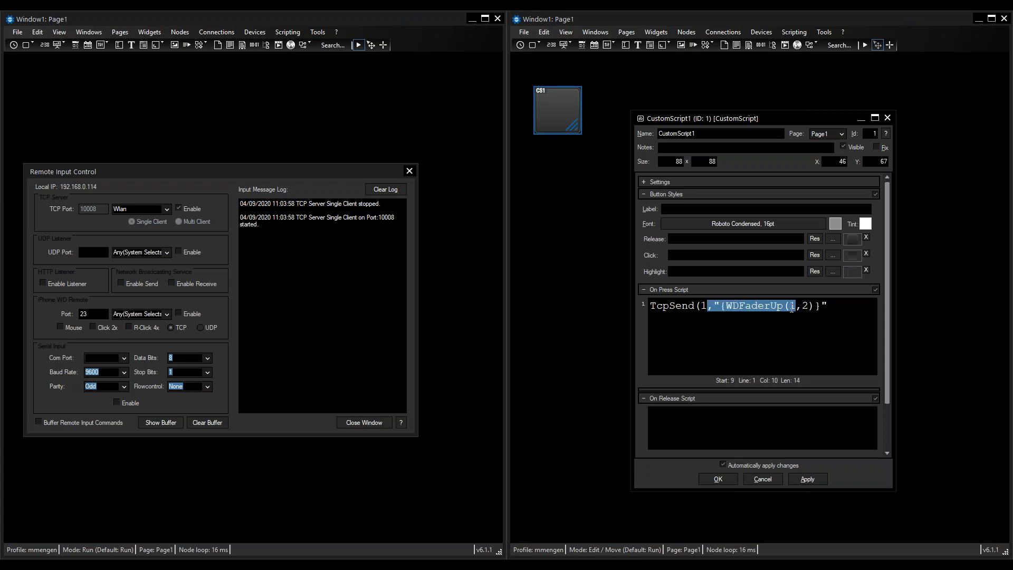
pyautogui.click(834, 304)
pyautogui.write(')')
pyautogui.click(698, 308)
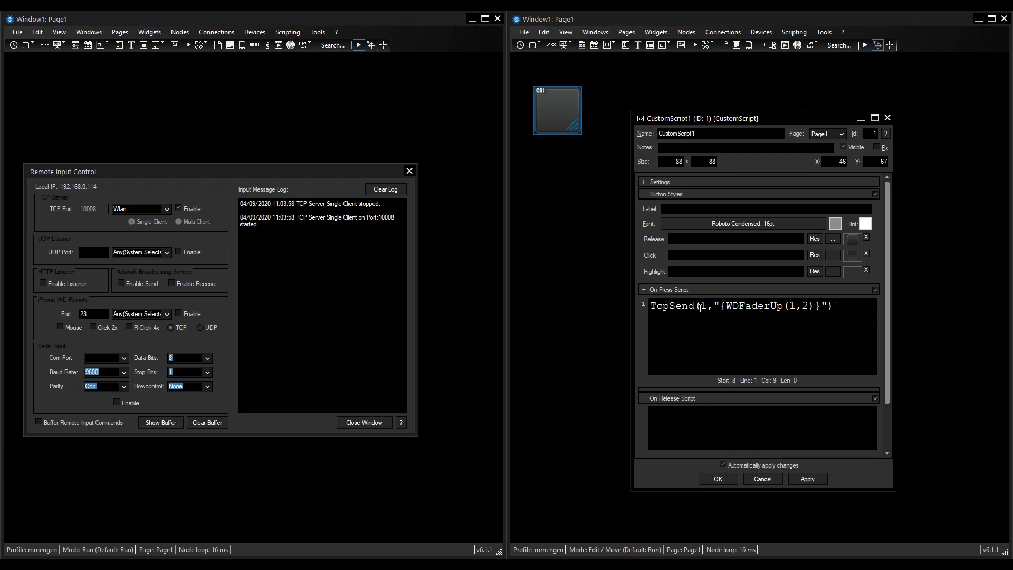
pyautogui.hotkey('shift', 'Home')
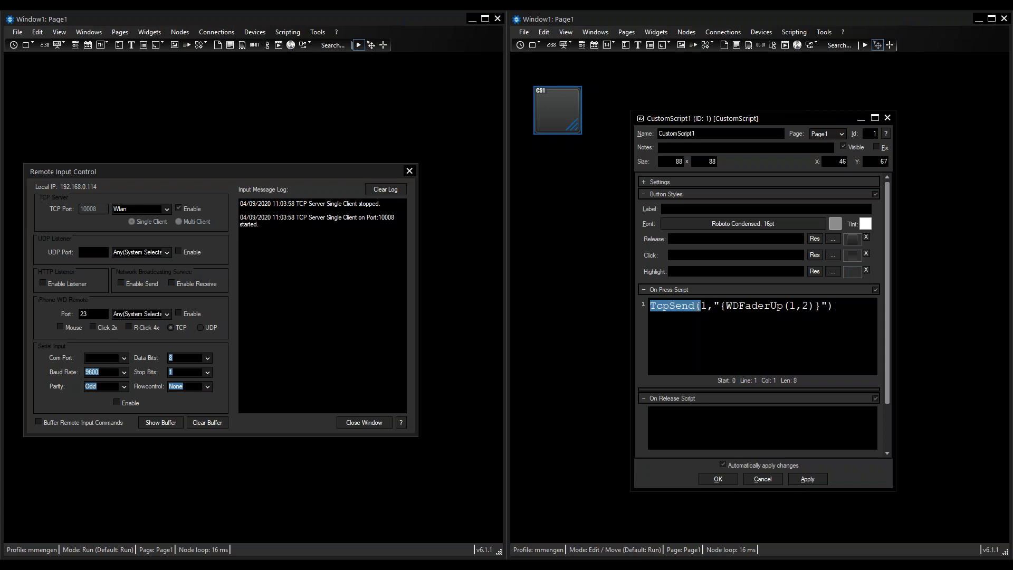
pyautogui.click(842, 306)
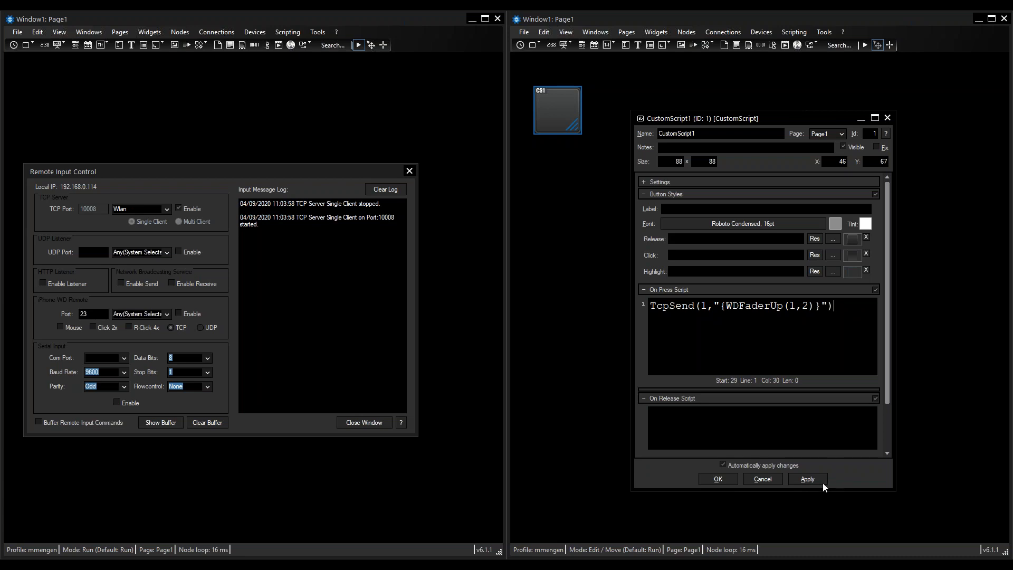
pyautogui.click(807, 479)
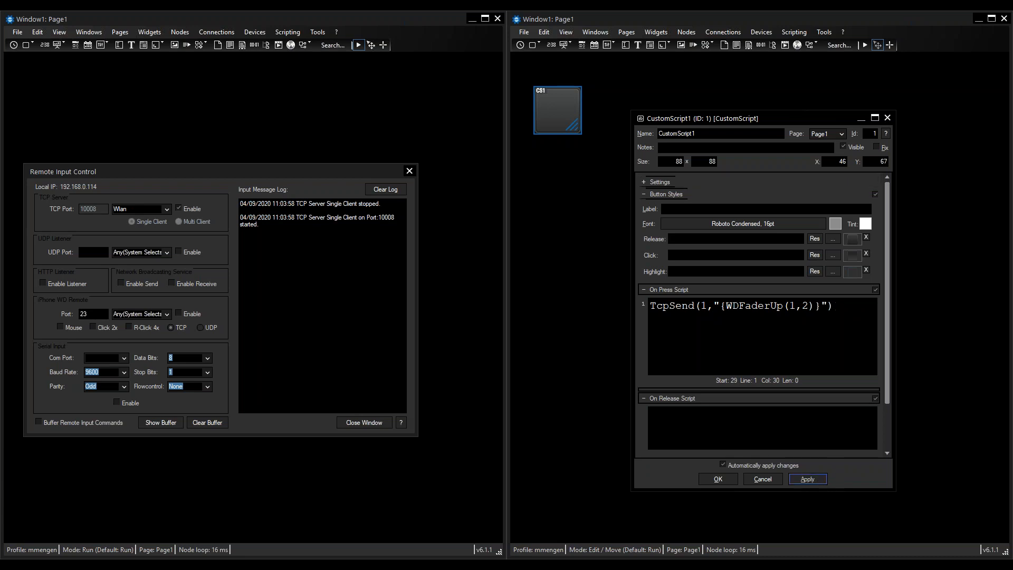
# Put the second instance in Run mode, trigger the CustomScript button and check the received TCP packet in the first instance's log.
pyautogui.click(865, 45)
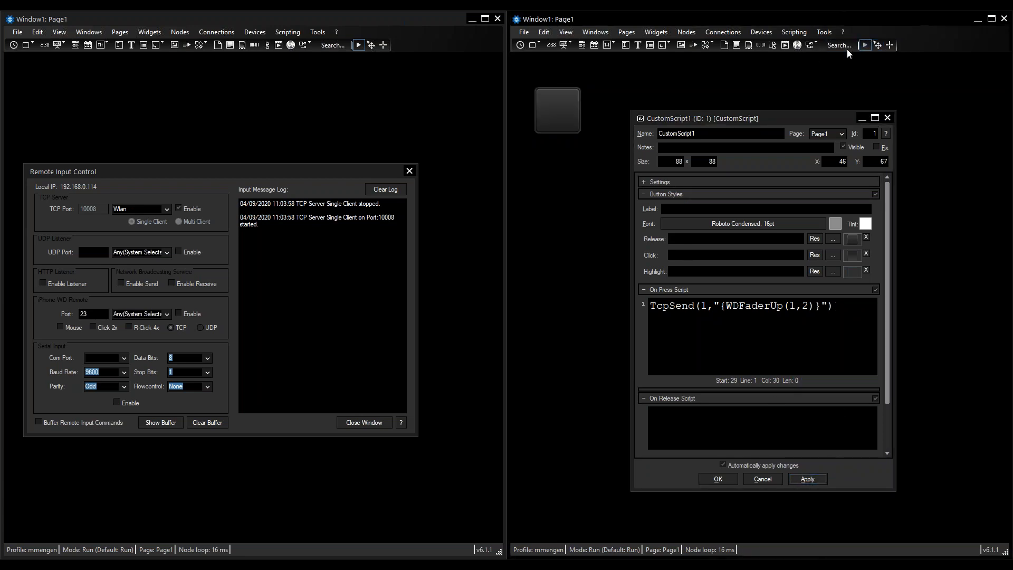
pyautogui.click(557, 115)
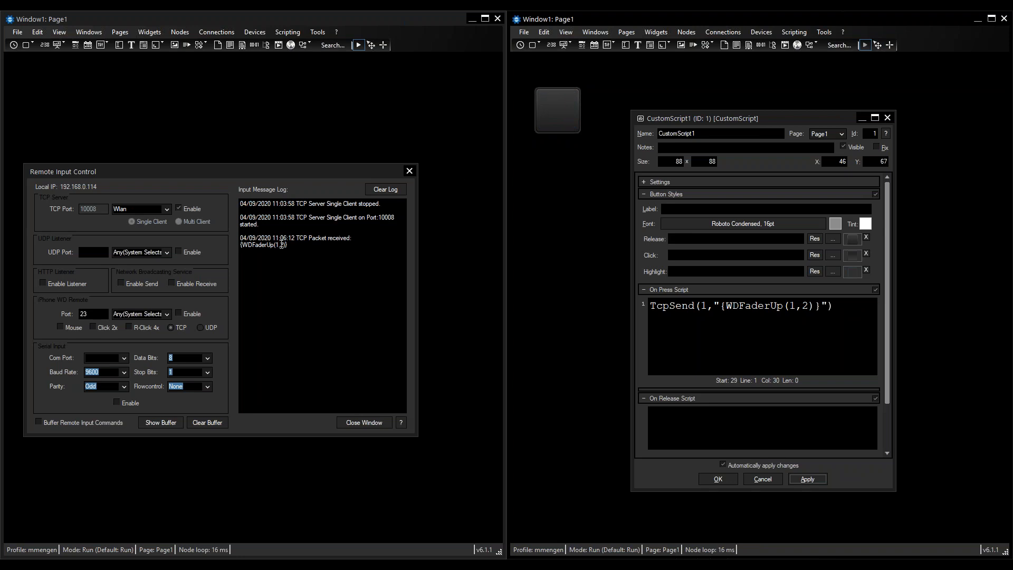
pyautogui.click(320, 242)
pyautogui.doubleClick(256, 246)
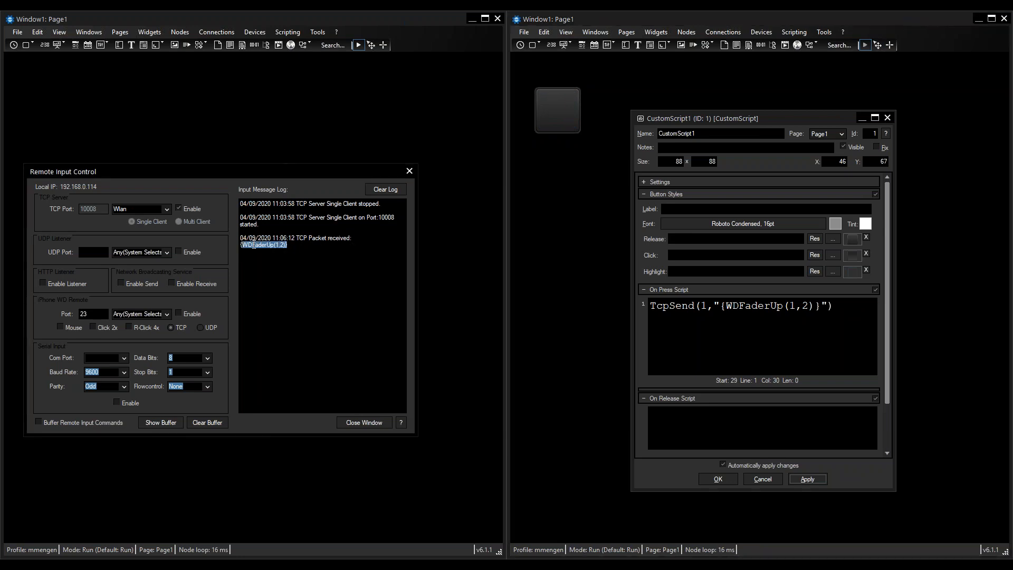
pyautogui.click(293, 245)
# Place a vertical fader above the Remote Input Control dialog in the first instance and return that instance to Run mode.
pyautogui.moveTo(177, 178); pyautogui.dragTo(170, 277)
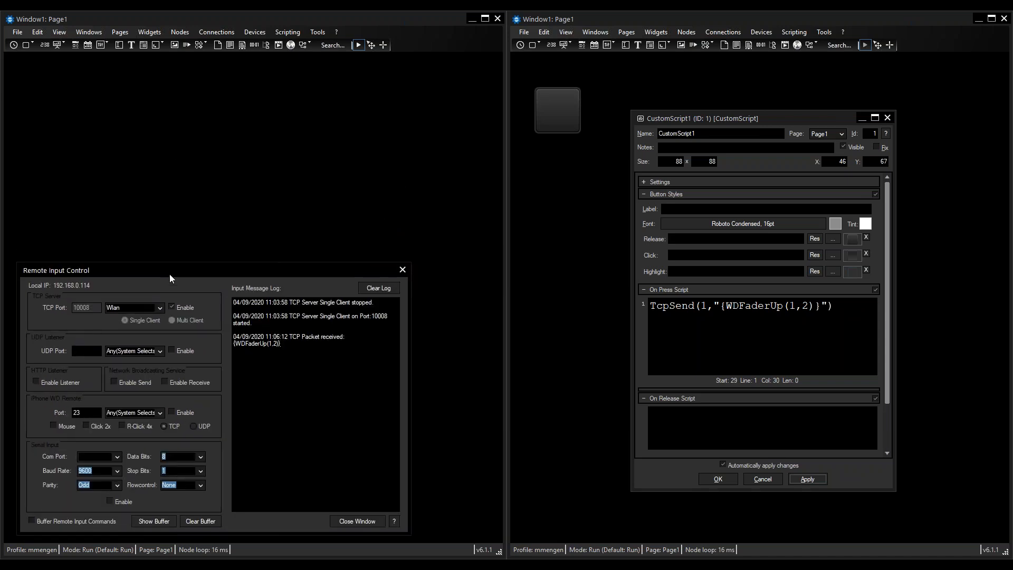
pyautogui.click(151, 33)
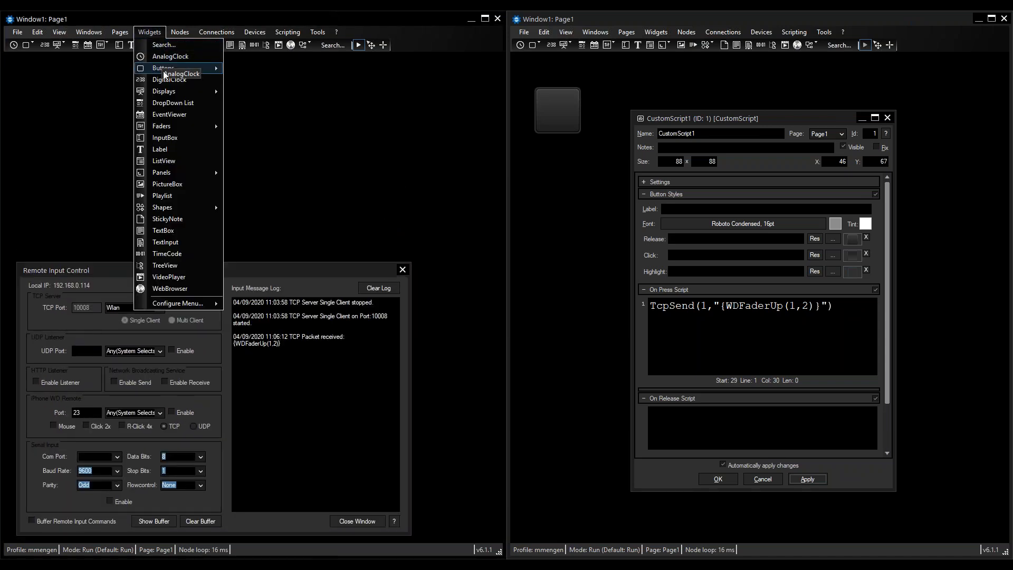
pyautogui.moveTo(172, 125)
pyautogui.click(256, 127)
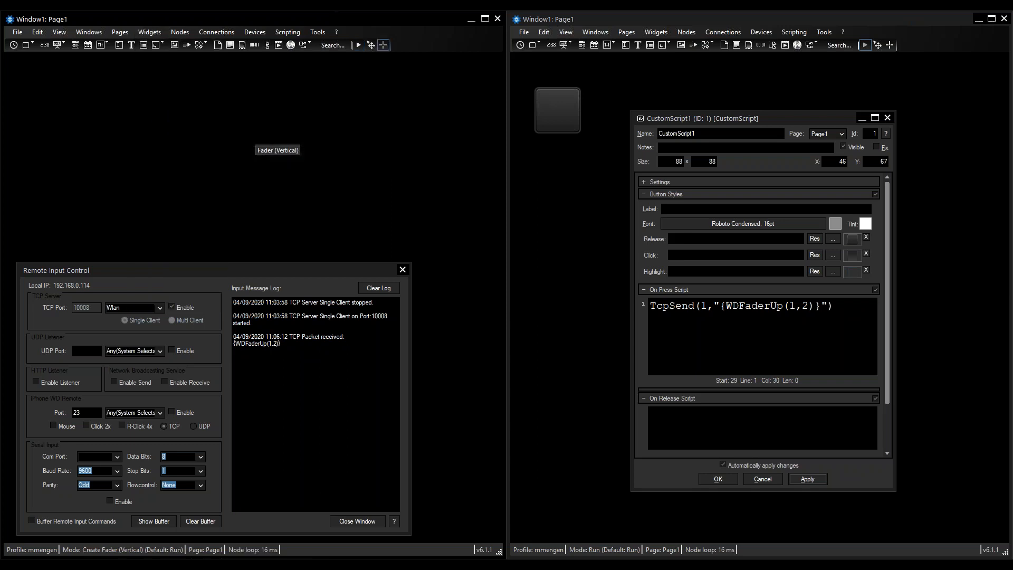
pyautogui.click(23, 93)
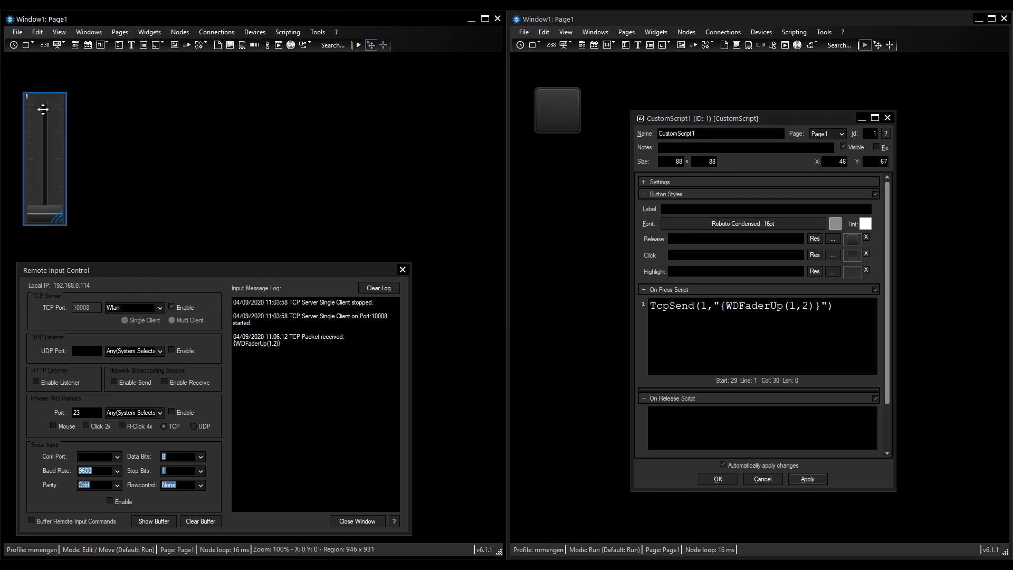
pyautogui.moveTo(42, 109); pyautogui.dragTo(43, 97)
pyautogui.click(358, 45)
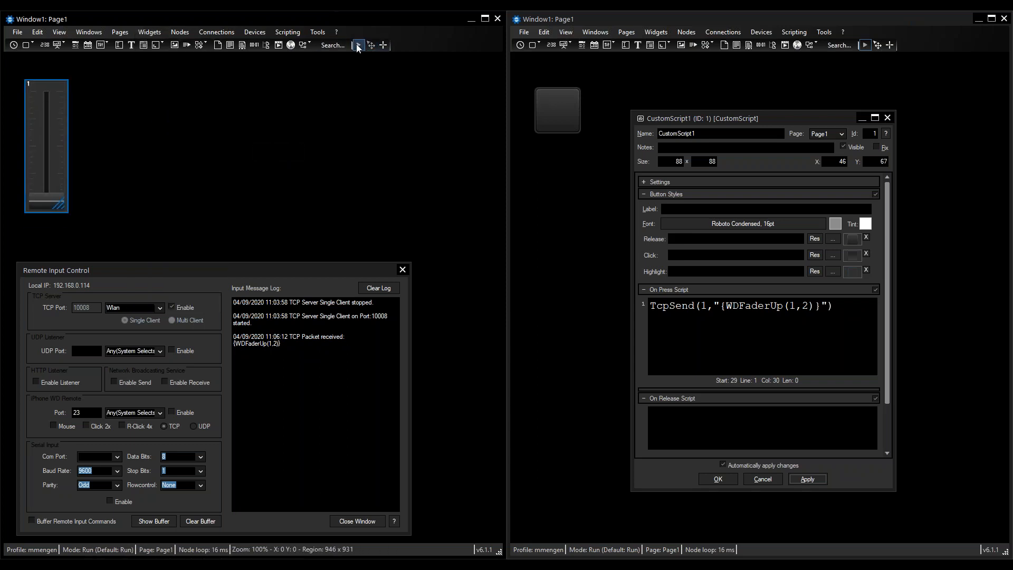
# Trigger the CustomScript button in the second instance and check the received packet in the first instance's input message log.
pyautogui.click(558, 114)
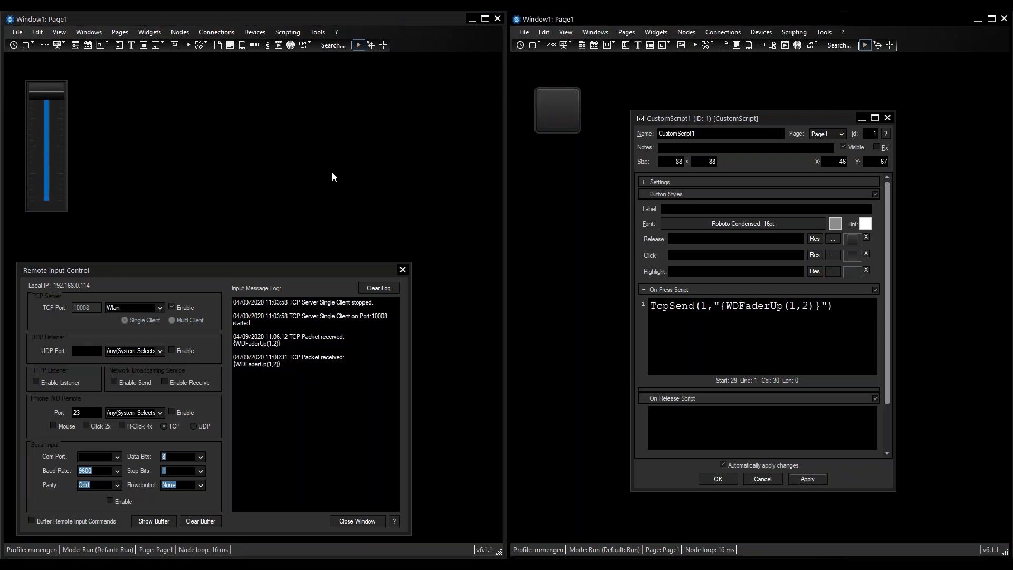
pyautogui.click(289, 370)
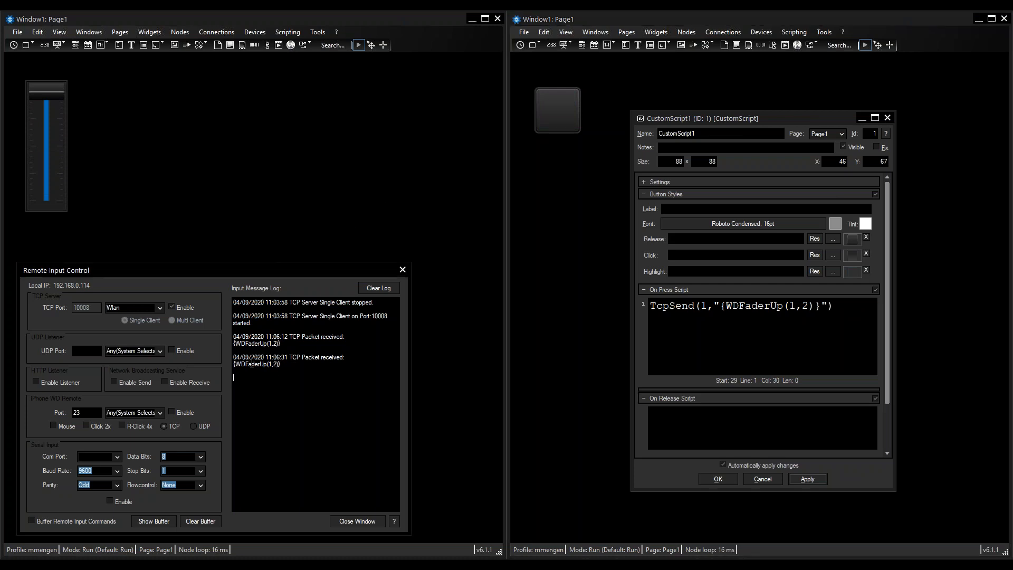
pyautogui.moveTo(279, 362); pyautogui.dragTo(234, 355)
pyautogui.click(236, 371)
# Place a label beside the fader in the first instance and return that instance to Run mode.
pyautogui.click(135, 47)
pyautogui.click(83, 93)
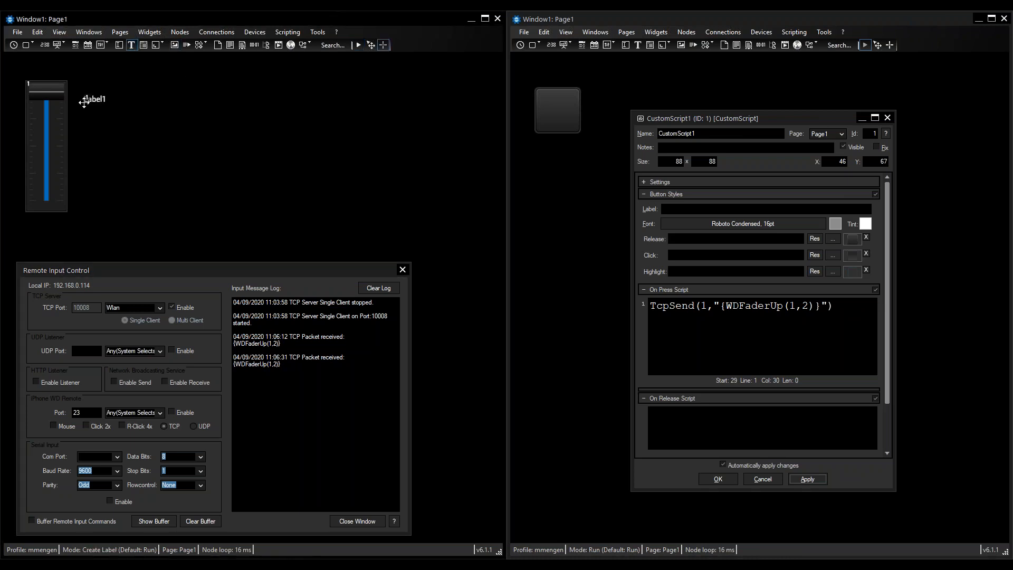
pyautogui.click(358, 45)
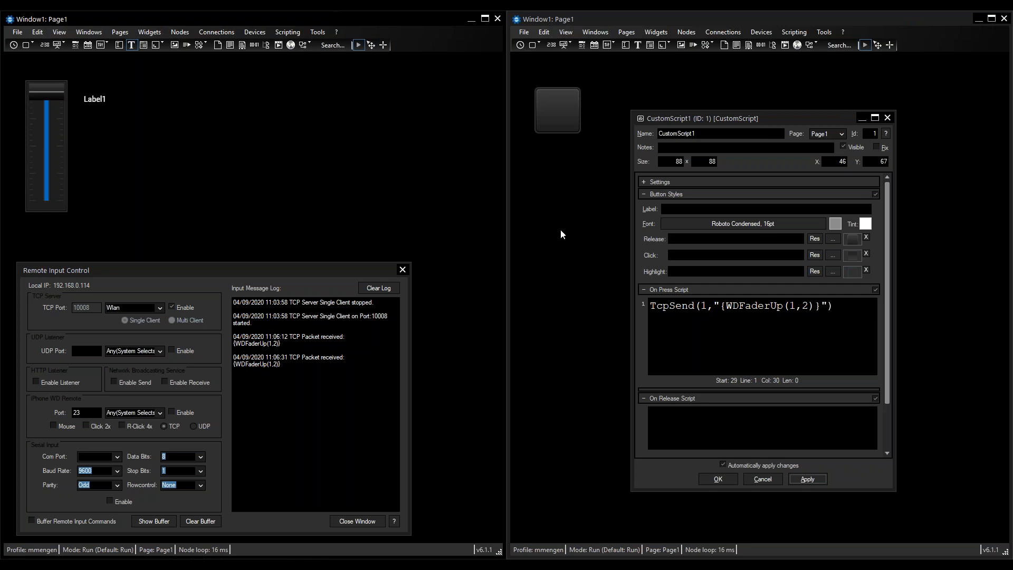
# Replace the WDFaderUp(1,2) command in the On Press Script with Label1.Text = "Hello" and widen the dialog to show the whole line.
pyautogui.doubleClick(758, 308)
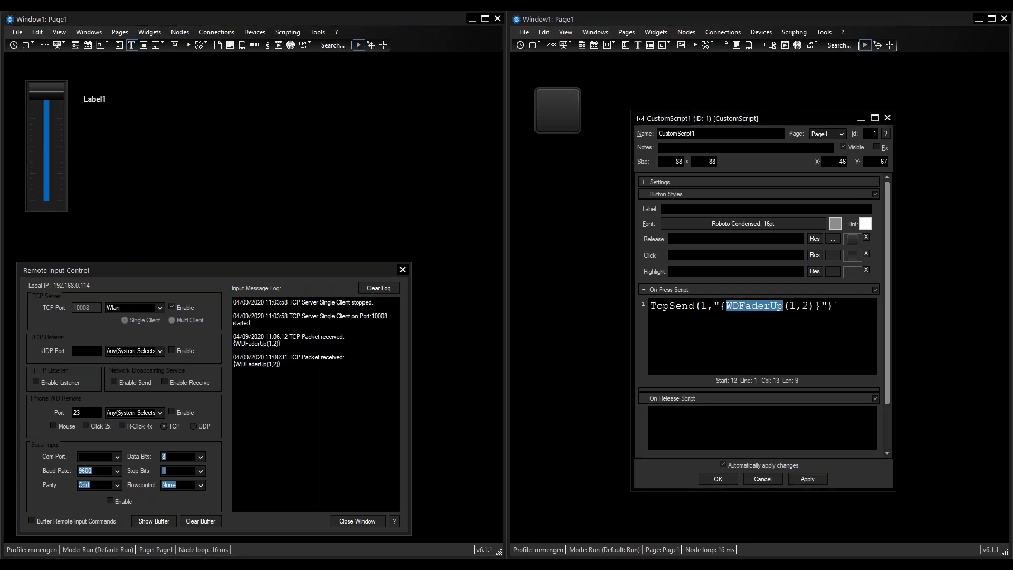
pyautogui.press('Delete')
pyautogui.press('Delete')
pyautogui.press('Delete')
pyautogui.press('Delete')
pyautogui.press('Delete')
pyautogui.press('Delete')
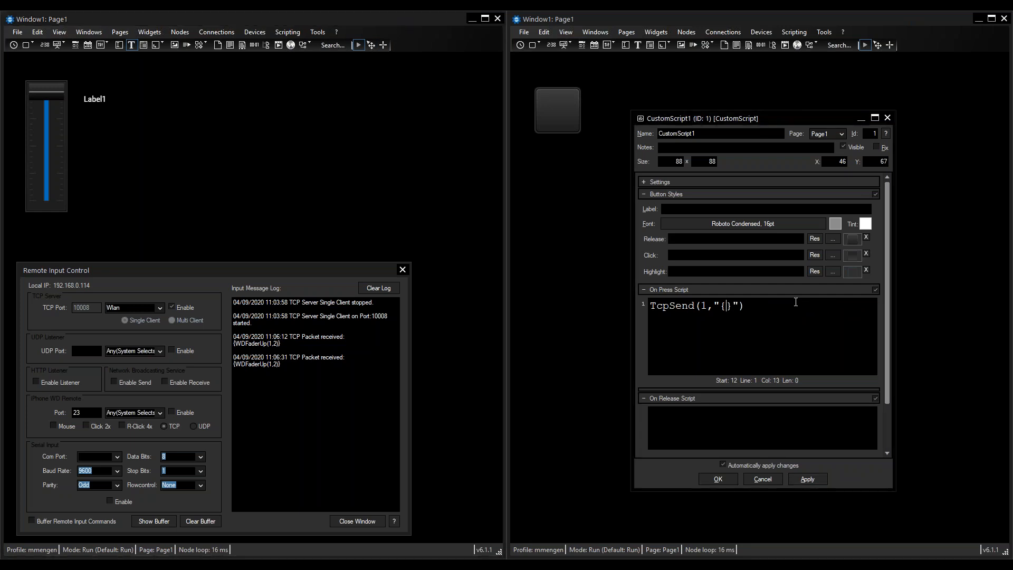
pyautogui.write('Label1.Text = "Hello"')
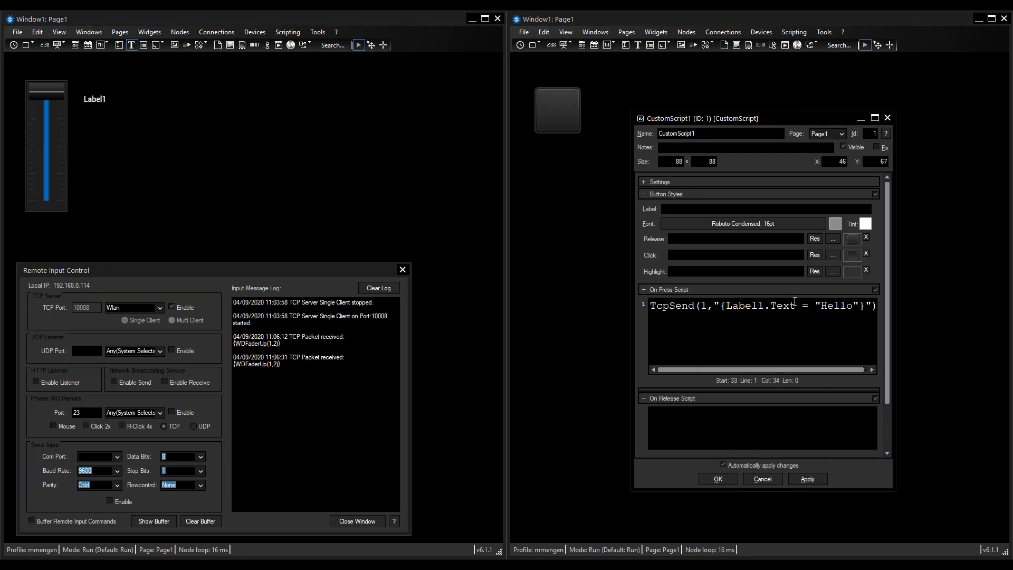
pyautogui.moveTo(895, 324); pyautogui.dragTo(967, 321)
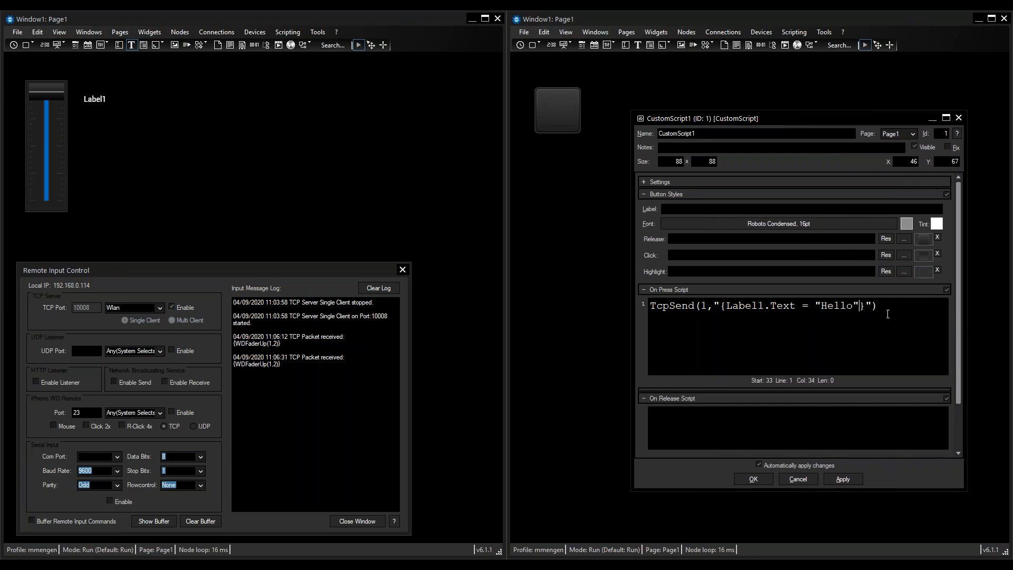
# Change the outer double quotes of the TcpSend string to single quotes so it reads TcpSend(1,'{Label1.Text = "Hello"}').
pyautogui.moveTo(853, 306); pyautogui.dragTo(815, 307)
pyautogui.click(831, 307)
pyautogui.click(717, 307)
pyautogui.click(722, 305)
pyautogui.click(874, 307)
pyautogui.click(721, 306)
pyautogui.press('BackSpace')
pyautogui.write("'")
pyautogui.click(879, 307)
pyautogui.press('BackSpace')
pyautogui.write("'")
pyautogui.moveTo(854, 306); pyautogui.dragTo(771, 306)
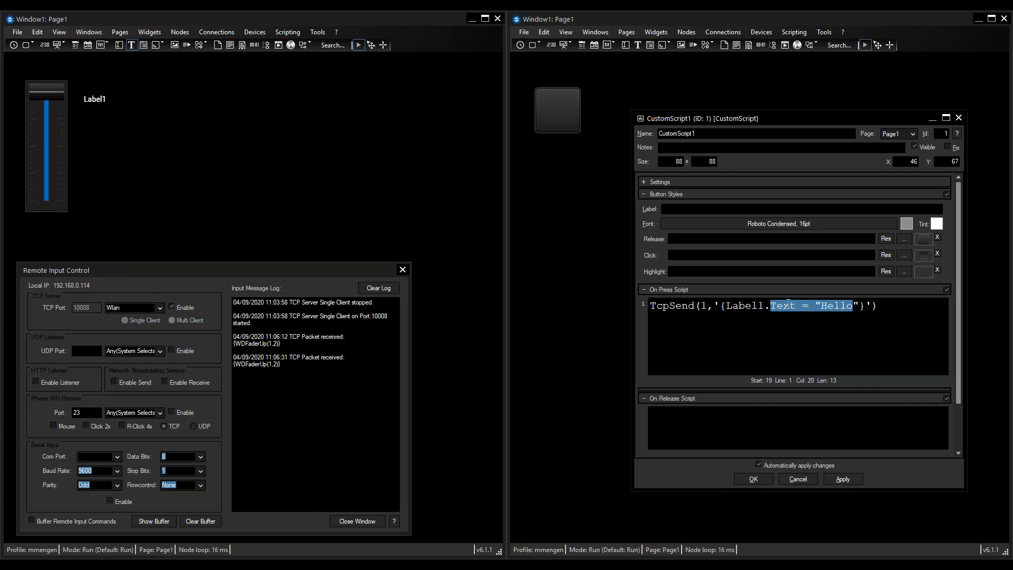
pyautogui.click(752, 306)
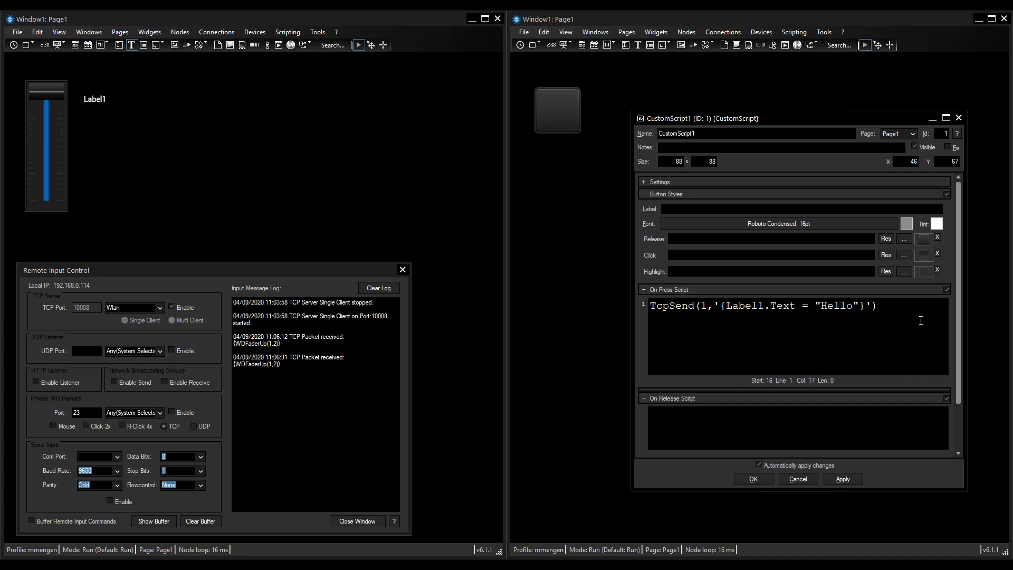
# Apply the script, test it by triggering the CustomScript button, and close the button's properties dialog.
pyautogui.click(842, 479)
pyautogui.click(565, 122)
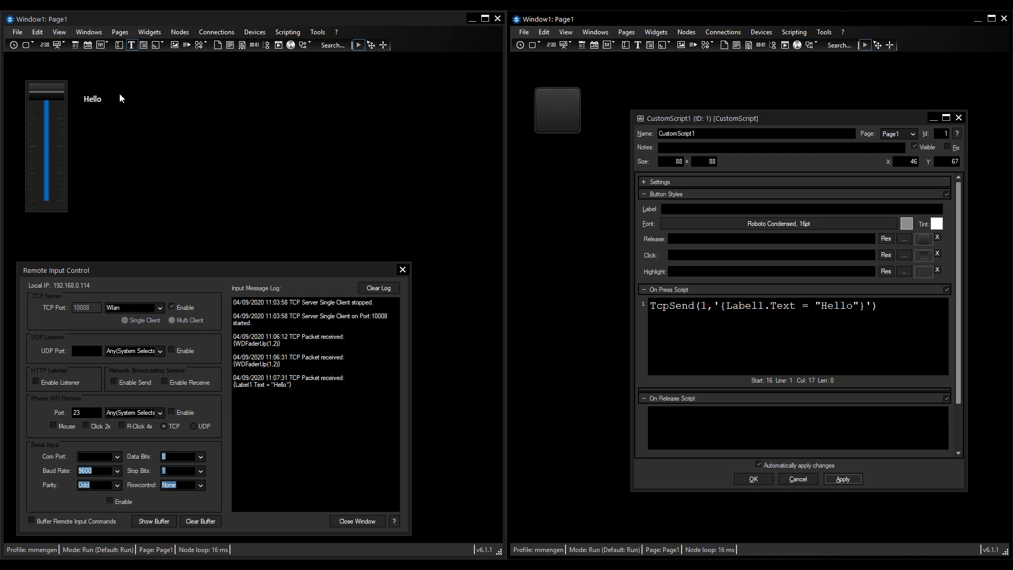
pyautogui.click(753, 478)
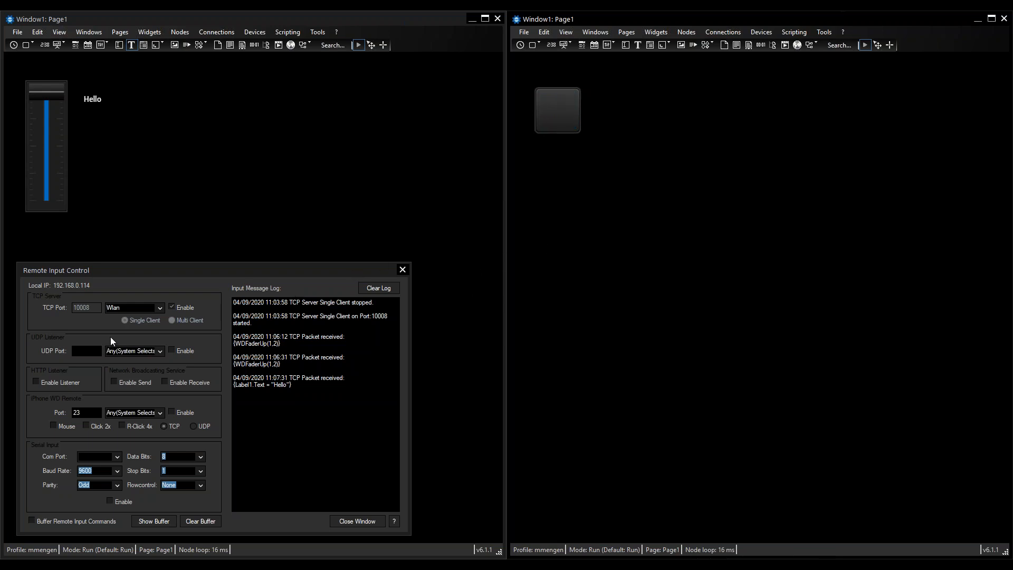
# Enable the HTTP Listener in Remote Input Control and switch to Chrome, restored to a half-screen window beside the first instance.
pyautogui.click(37, 382)
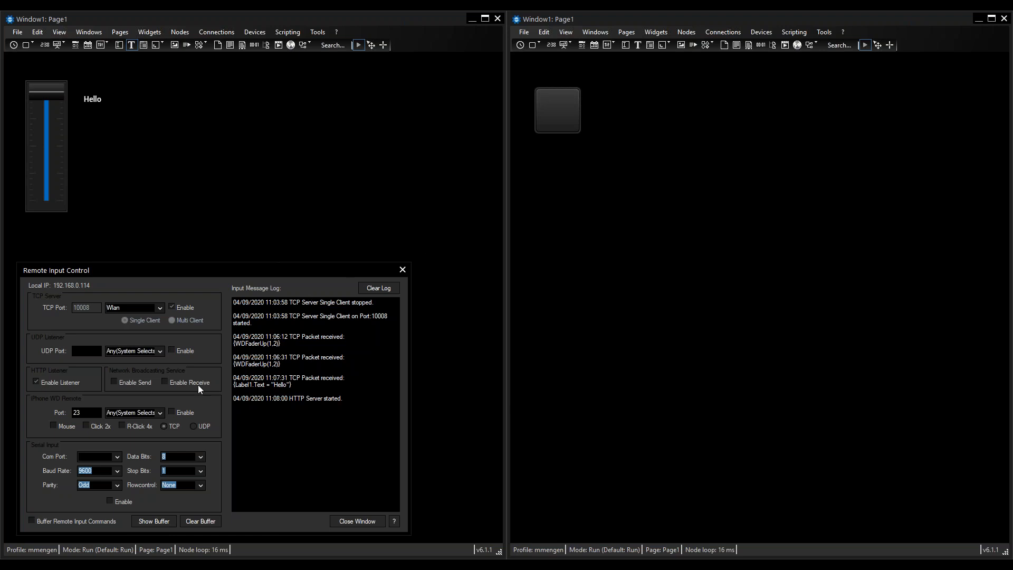
pyautogui.click(132, 563)
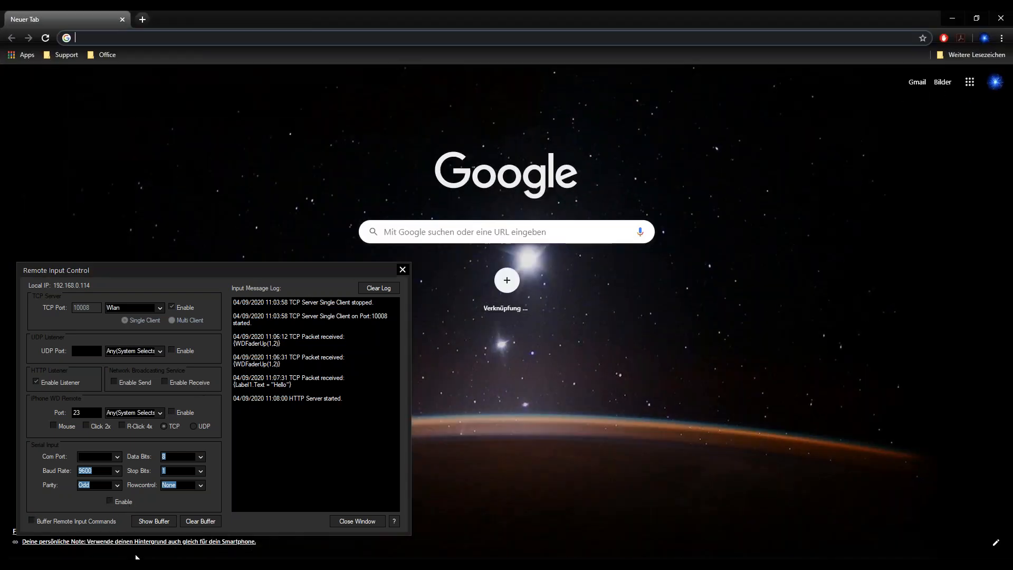
pyautogui.doubleClick(435, 17)
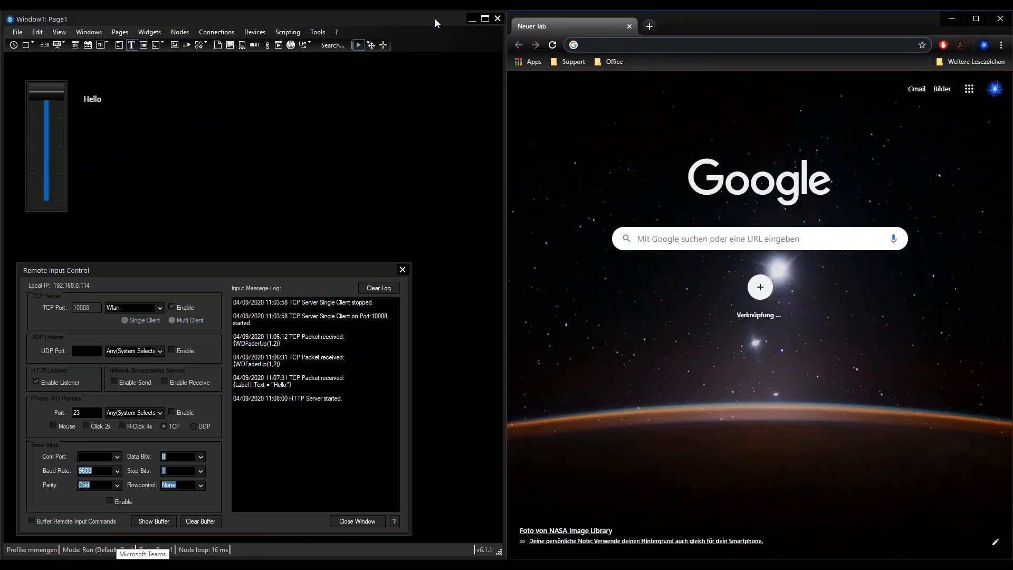
pyautogui.click(619, 43)
pyautogui.write('http:')
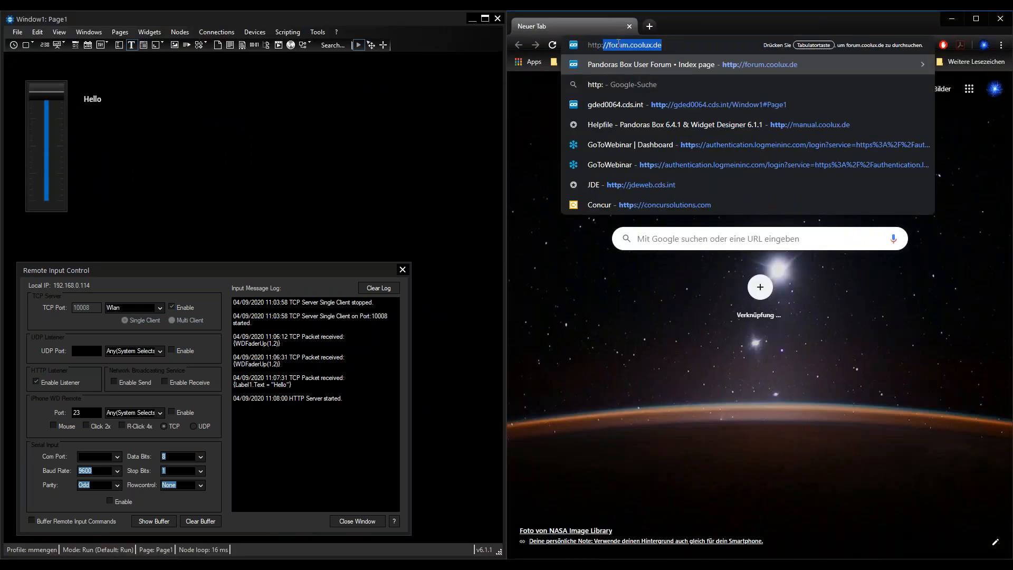
pyautogui.write('//')
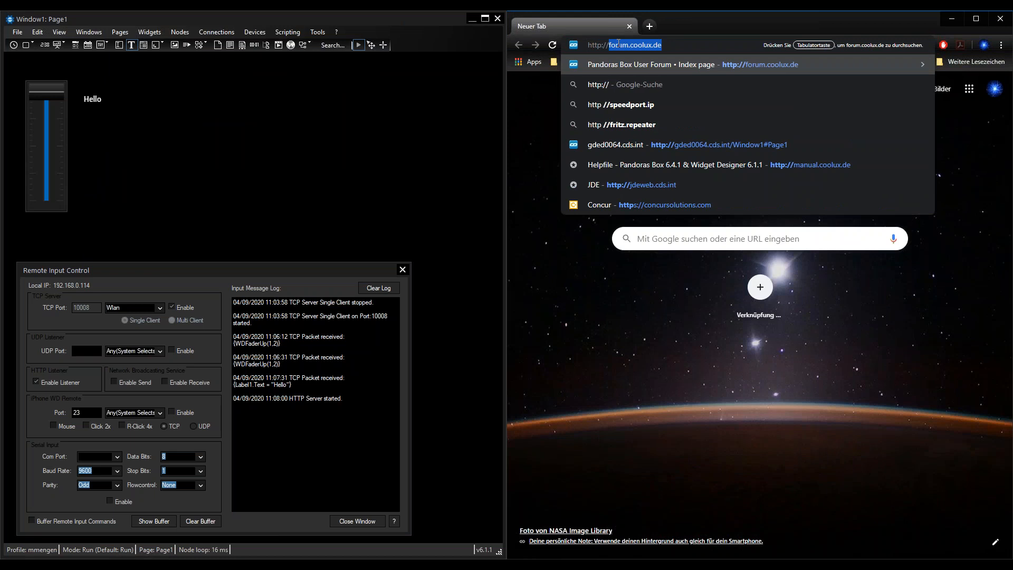
pyautogui.write('192')
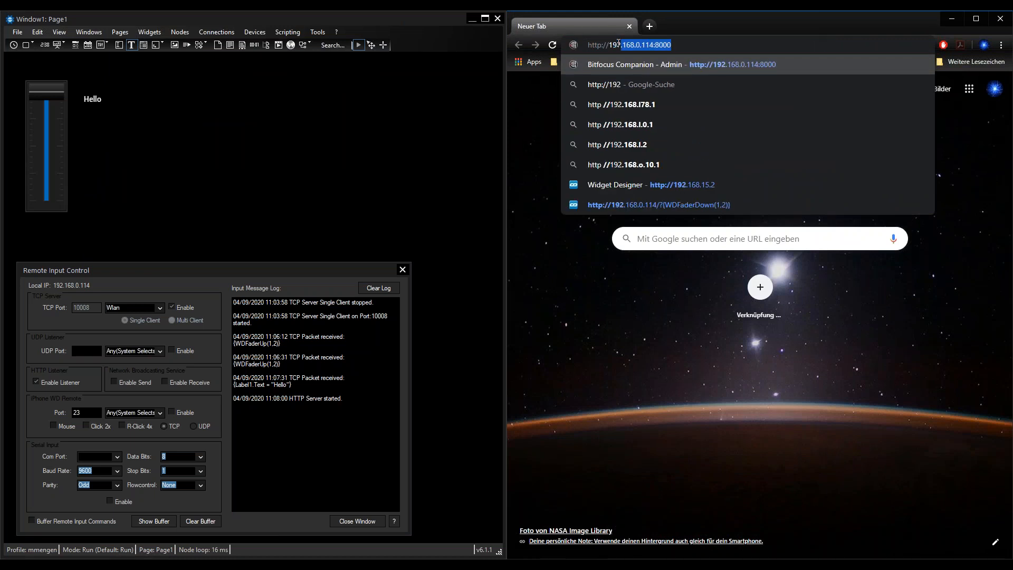
pyautogui.write('.168')
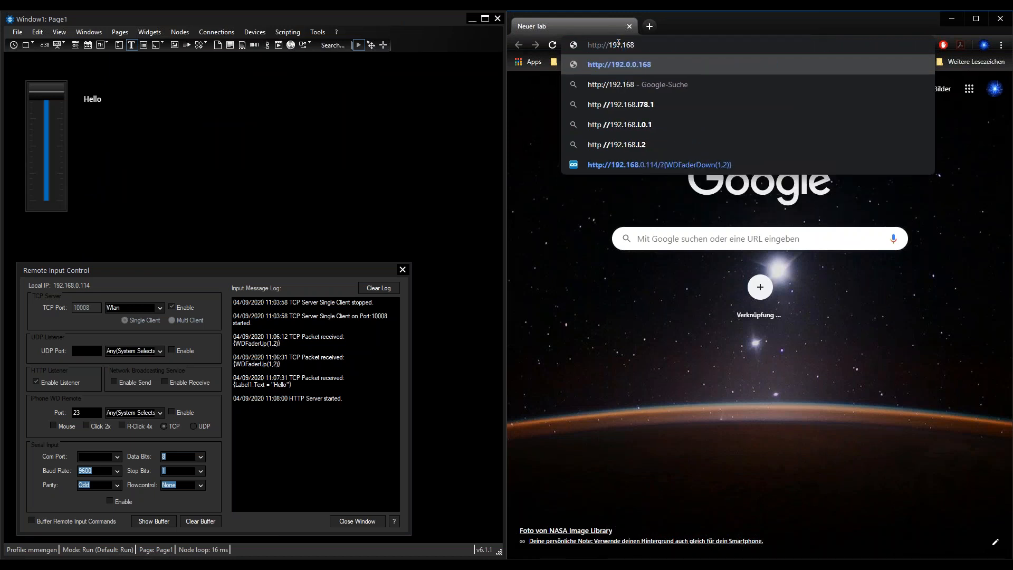
pyautogui.write('.0.114')
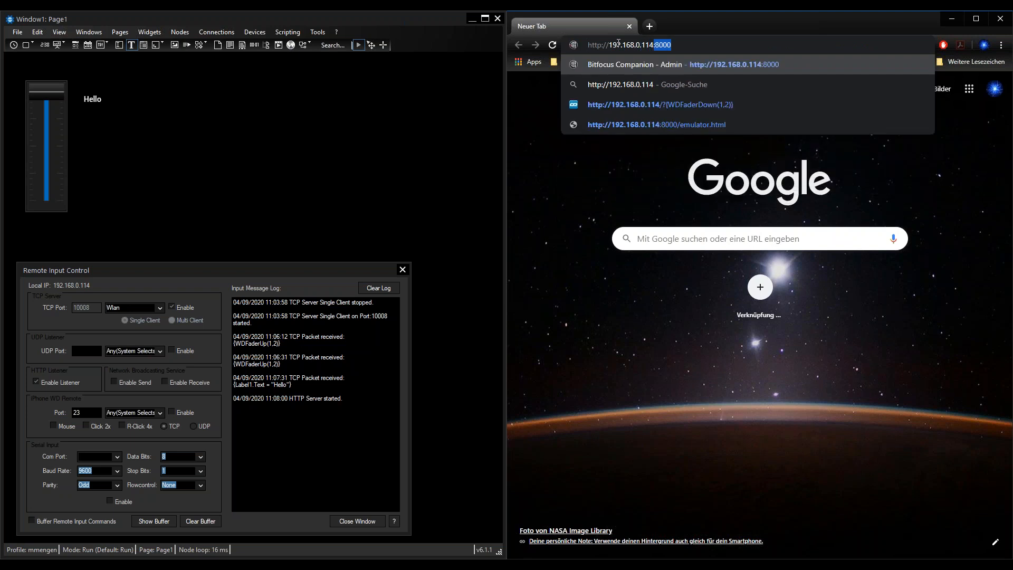
pyautogui.write('/')
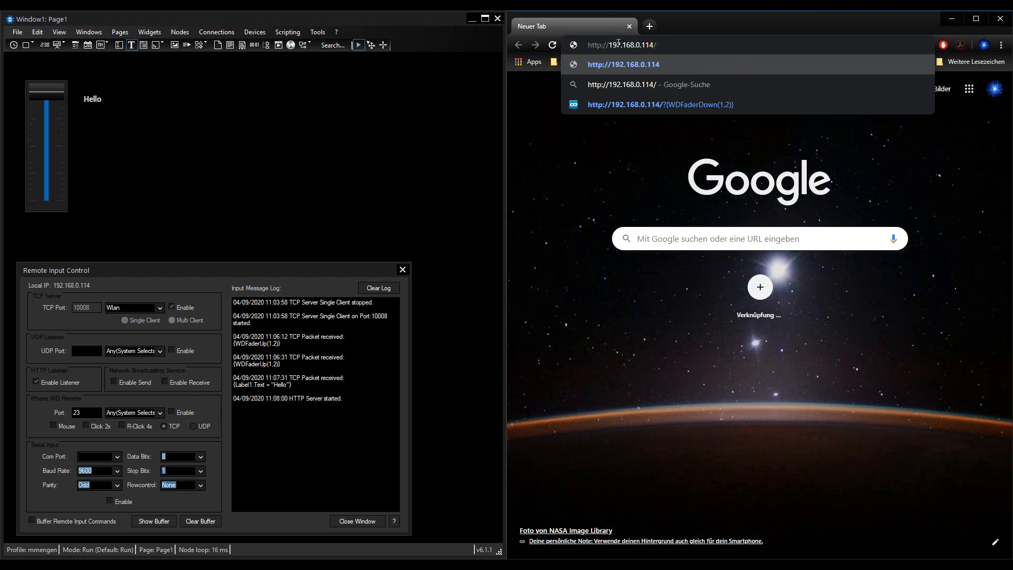
pyautogui.write('?{')
pyautogui.write('WDFaderDown(')
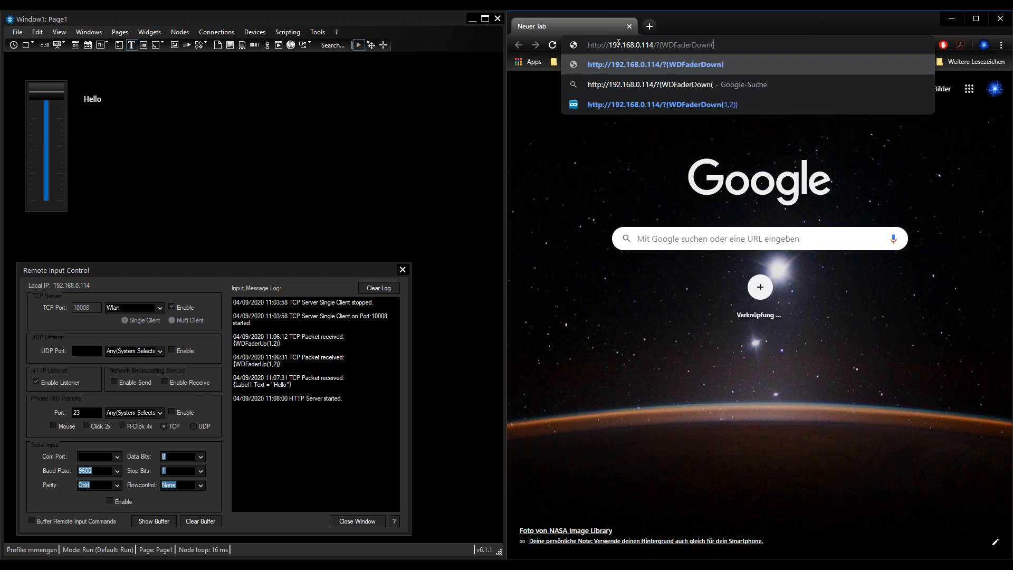
pyautogui.write('1,2)}')
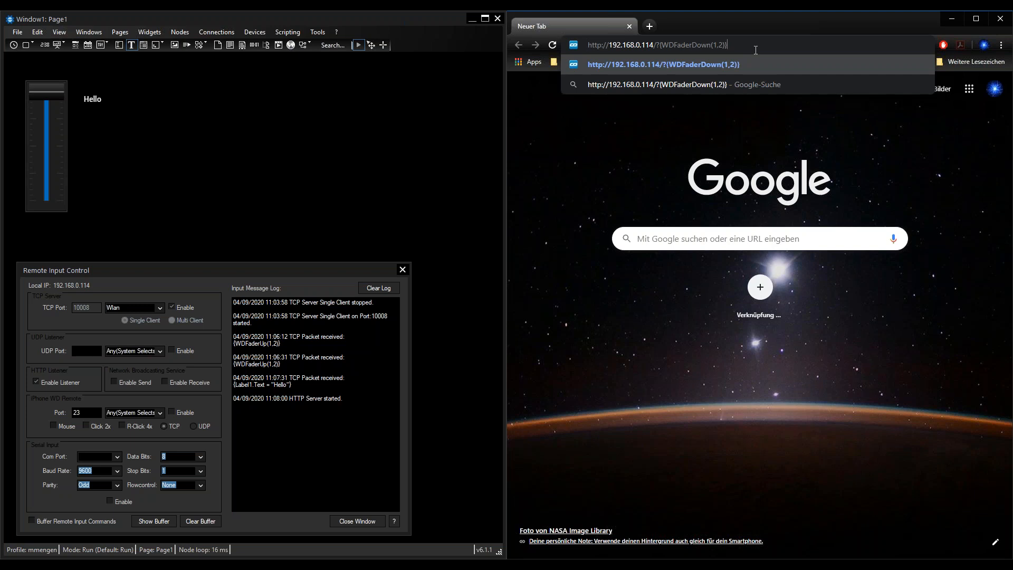
pyautogui.press('Return')
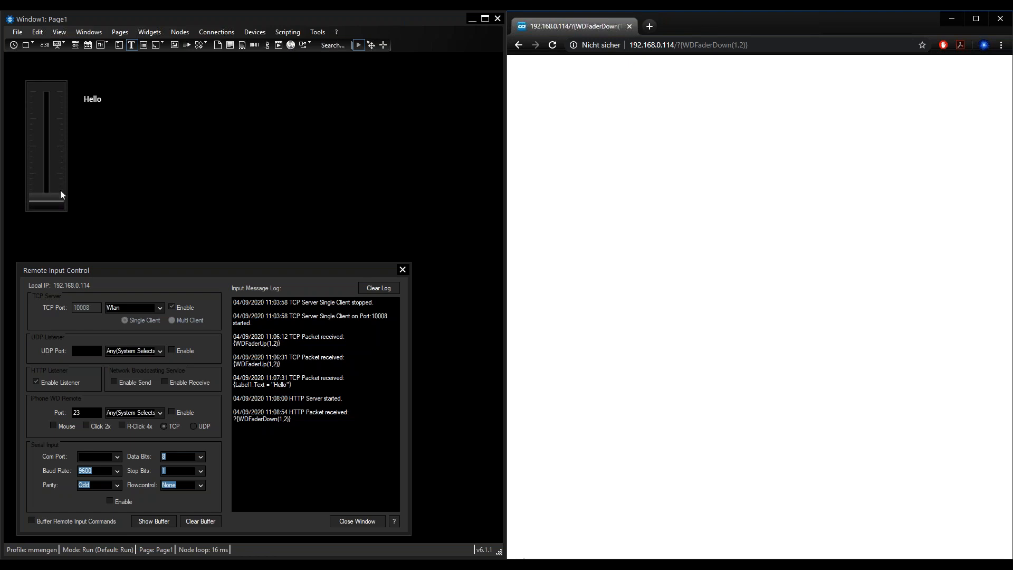
pyautogui.click(286, 423)
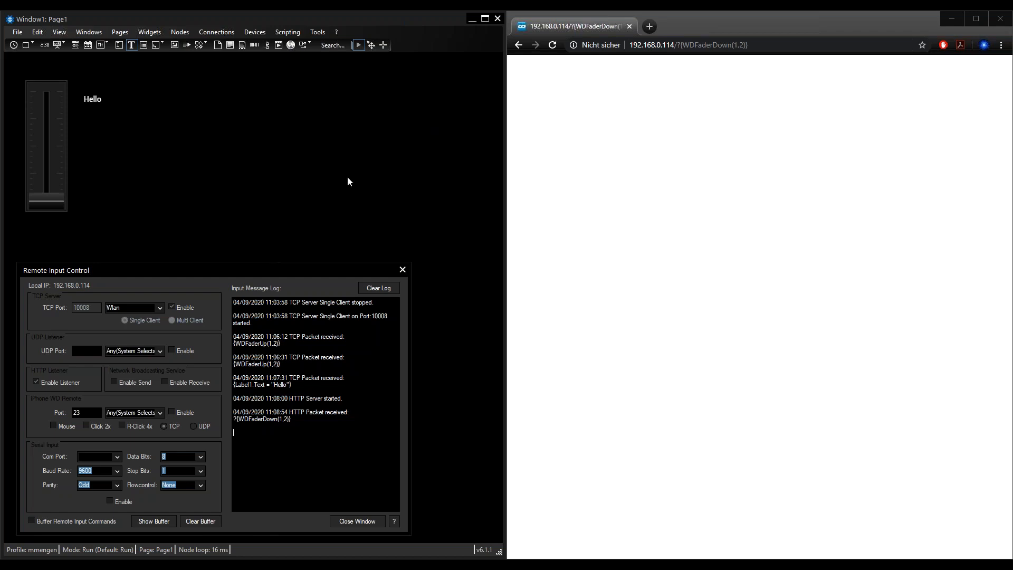
# Disable the TCP server, view the network adapter choices for the UDP Listener, and close Remote Input Control.
pyautogui.click(184, 308)
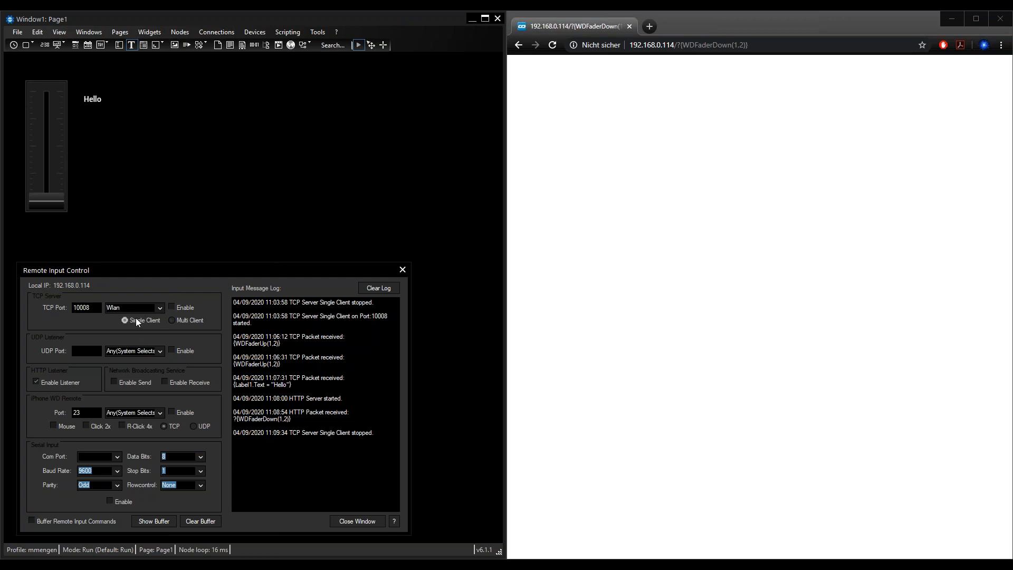
pyautogui.click(89, 349)
pyautogui.click(160, 351)
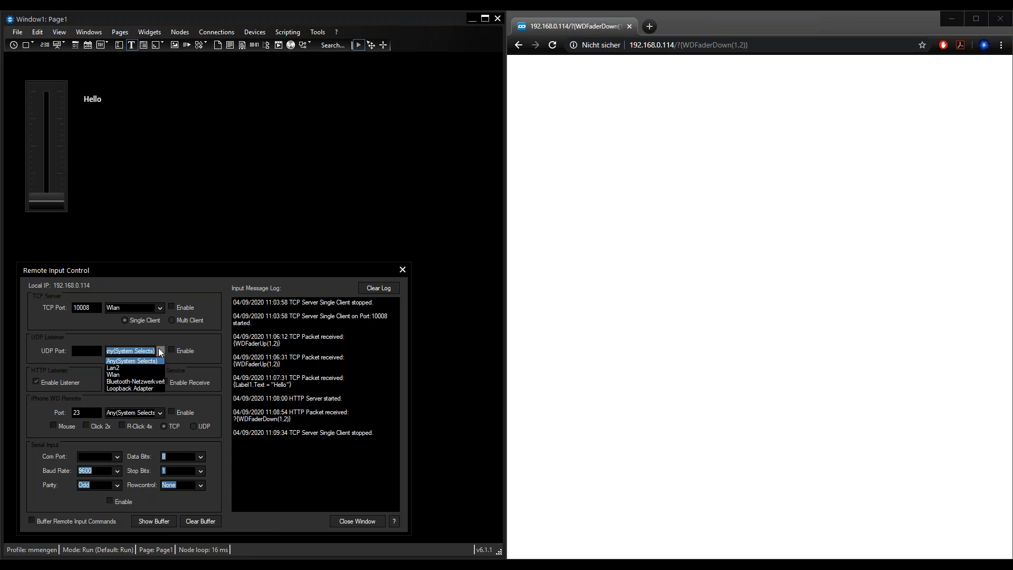
pyautogui.click(128, 346)
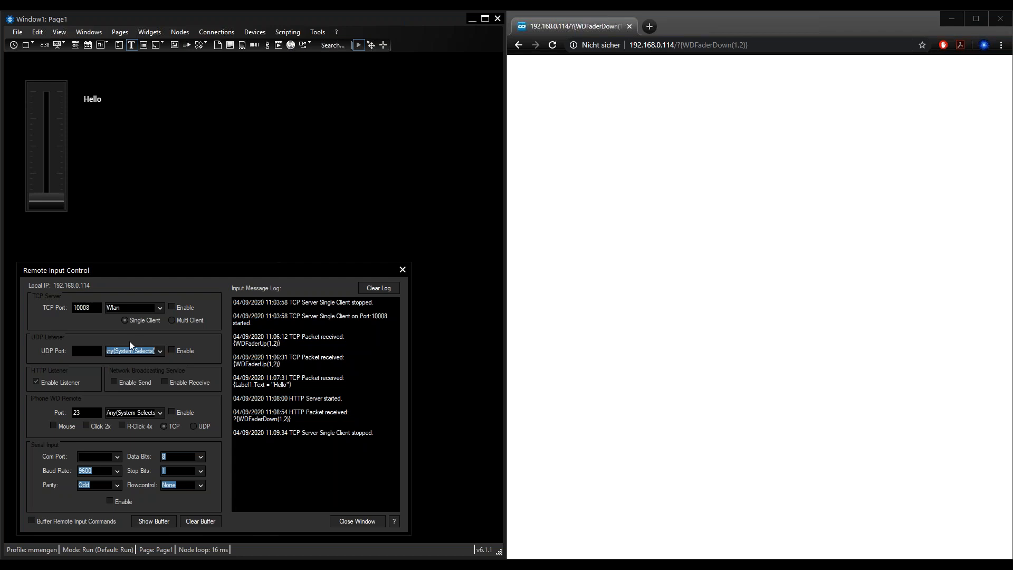
pyautogui.click(403, 271)
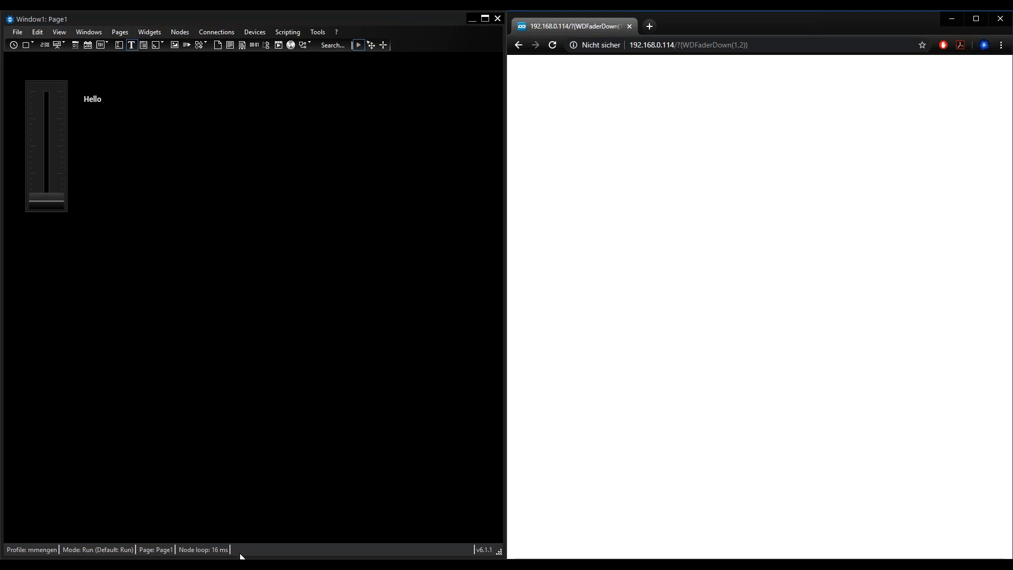
# Switch to the second Widget Designer instance and close it.
pyautogui.moveTo(242, 556)
pyautogui.click(260, 533)
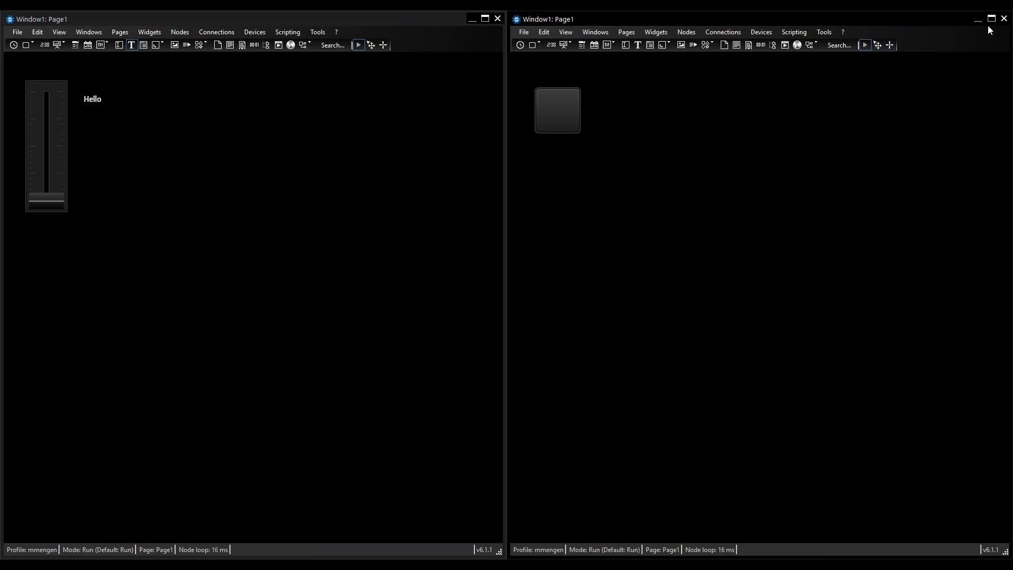
pyautogui.click(1004, 19)
pyautogui.click(765, 326)
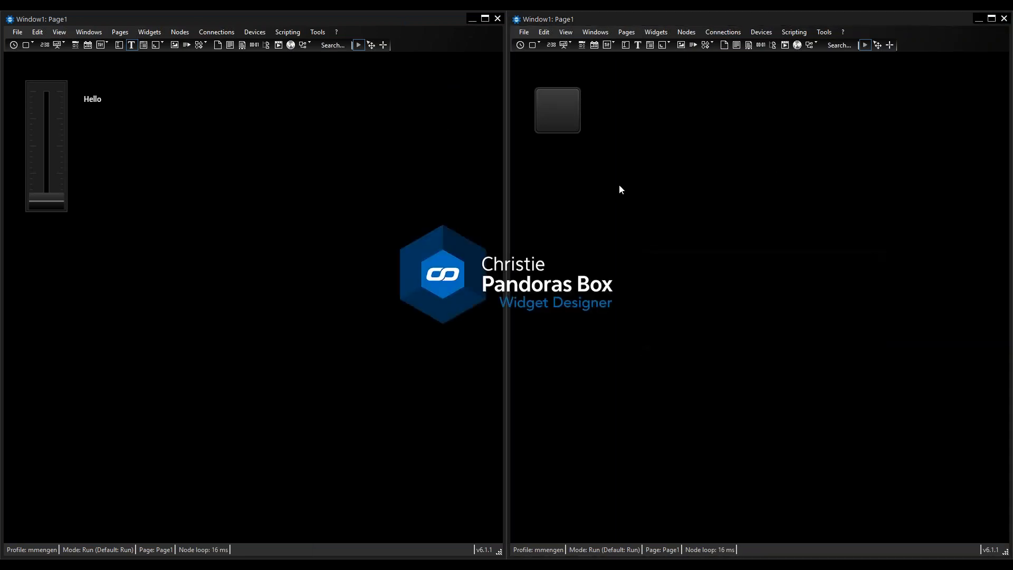
# Reopen Remote Input Control in the first instance, enable the single-client TCP server on port 10008, and close the dialog.
pyautogui.click(215, 32)
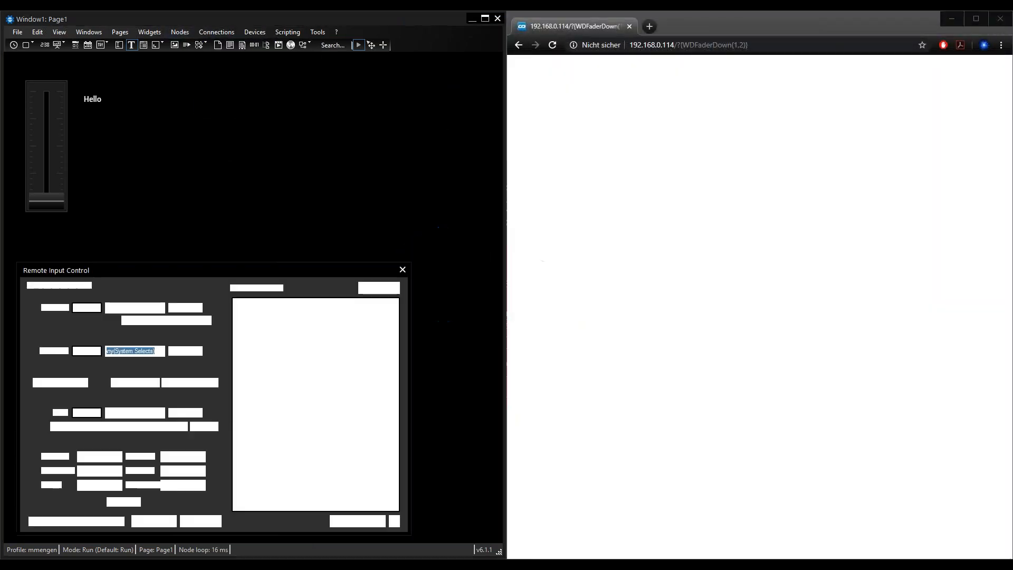
pyautogui.click(173, 306)
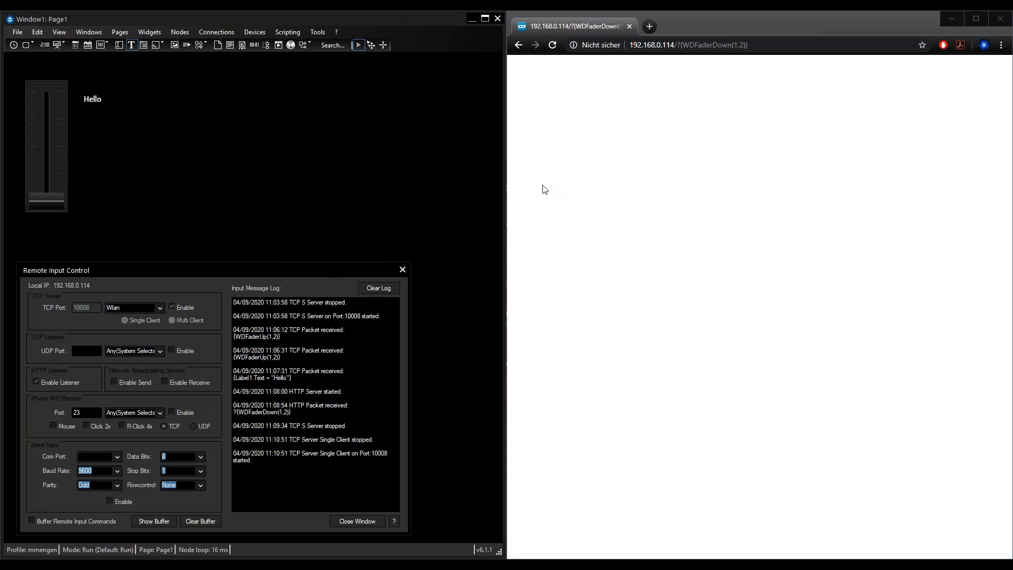
pyautogui.click(403, 270)
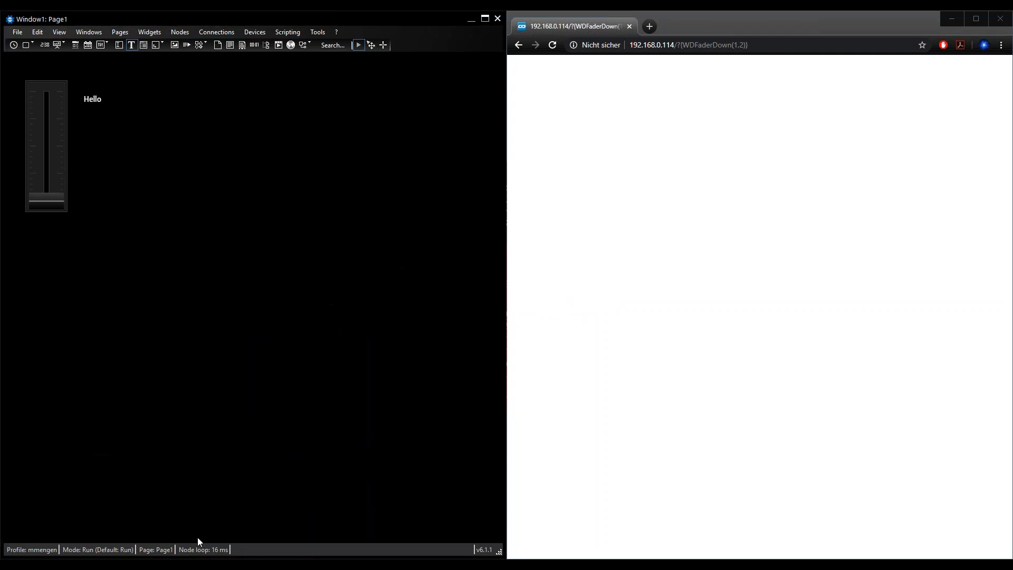
# Switch to Bitfocus Companion, launch its admin GUI in the browser, hide the launcher window and maximize the browser.
pyautogui.click(219, 564)
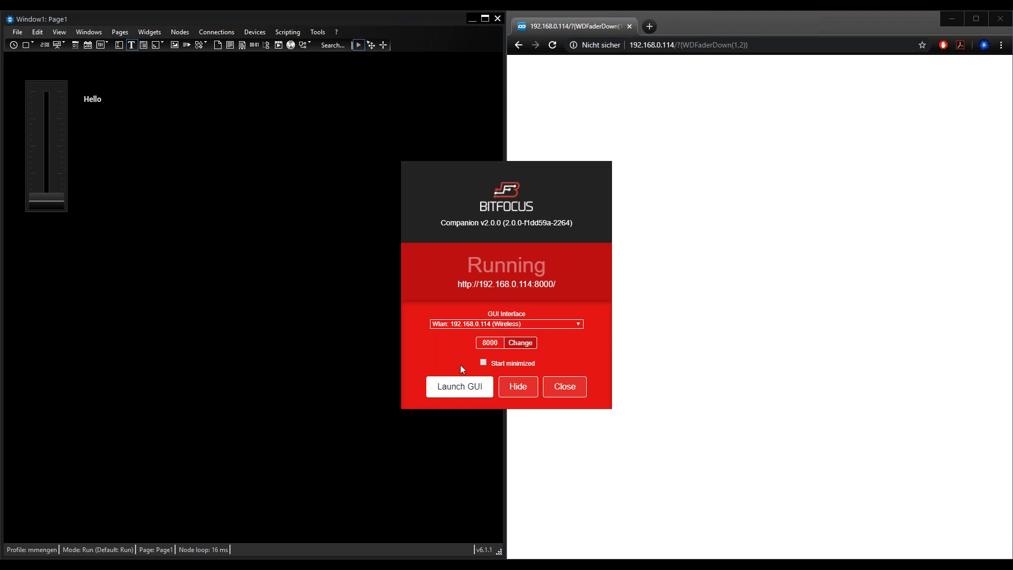
pyautogui.click(460, 380)
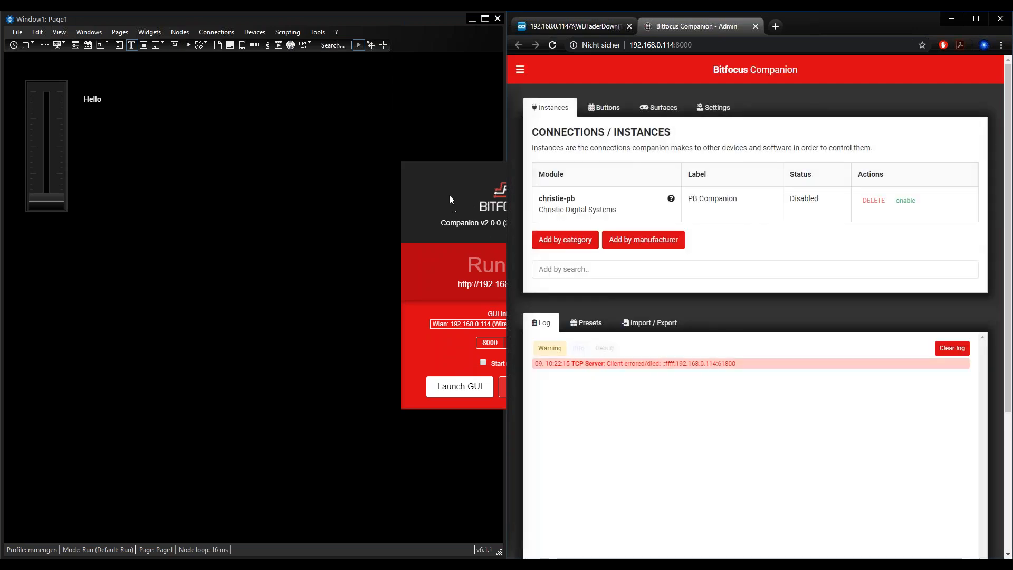
pyautogui.click(449, 198)
pyautogui.click(516, 388)
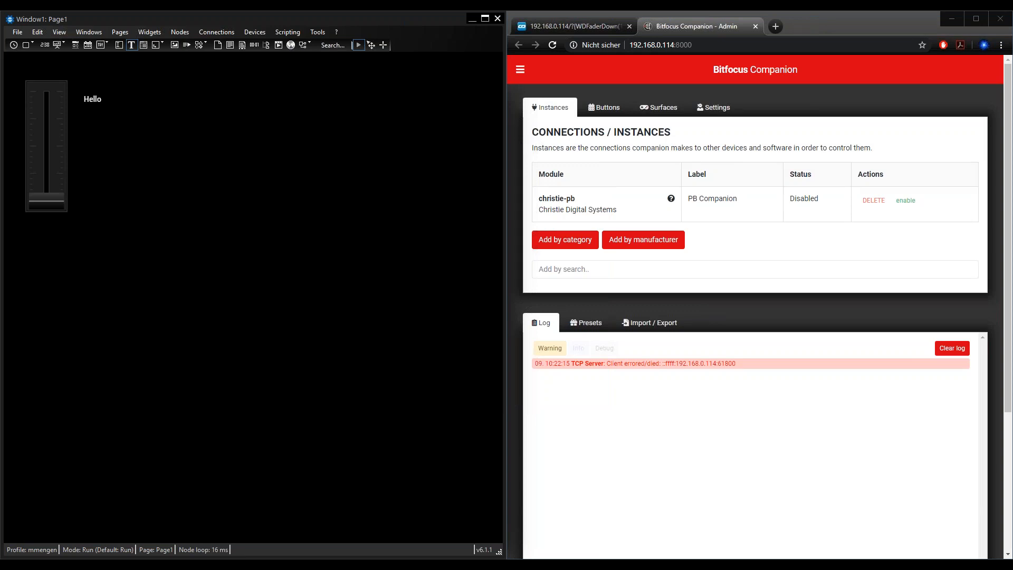
pyautogui.moveTo(834, 25); pyautogui.dragTo(822, 28)
pyautogui.doubleClick(739, 44)
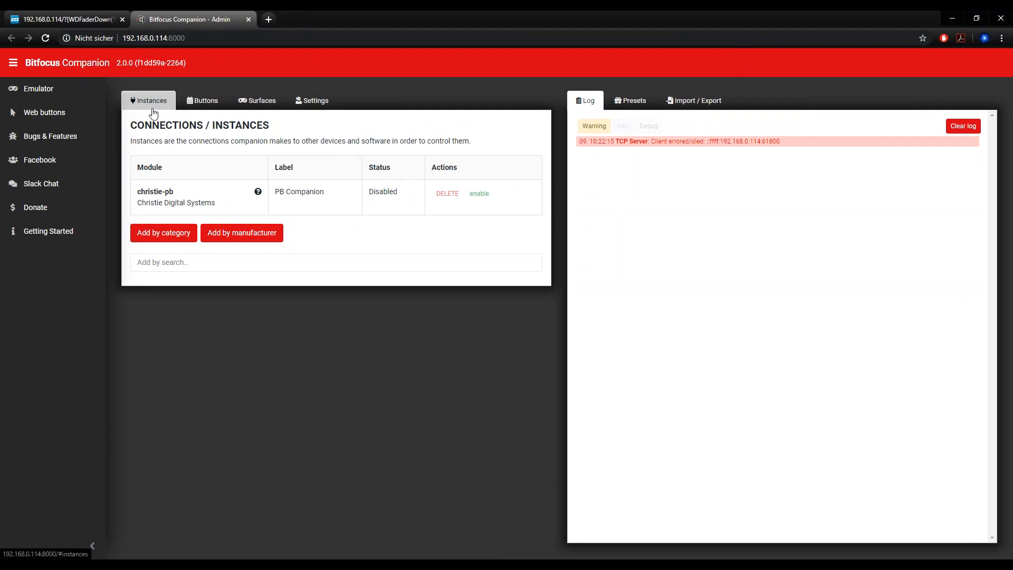
# Add a Christie Digital Systems Widget Designer instance, choosing it by manufacturer.
pyautogui.click(237, 236)
pyautogui.moveTo(244, 230)
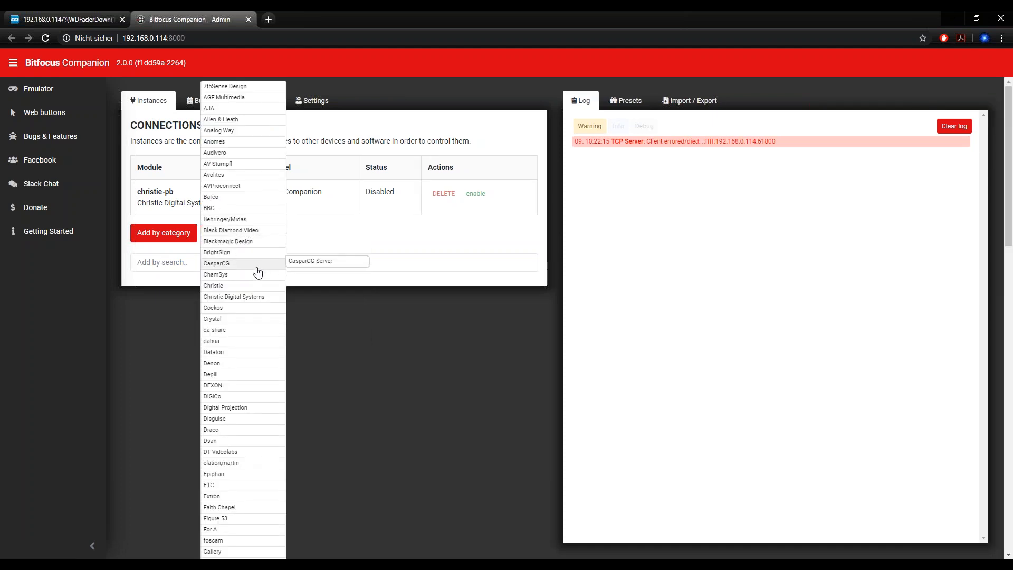
pyautogui.moveTo(242, 299)
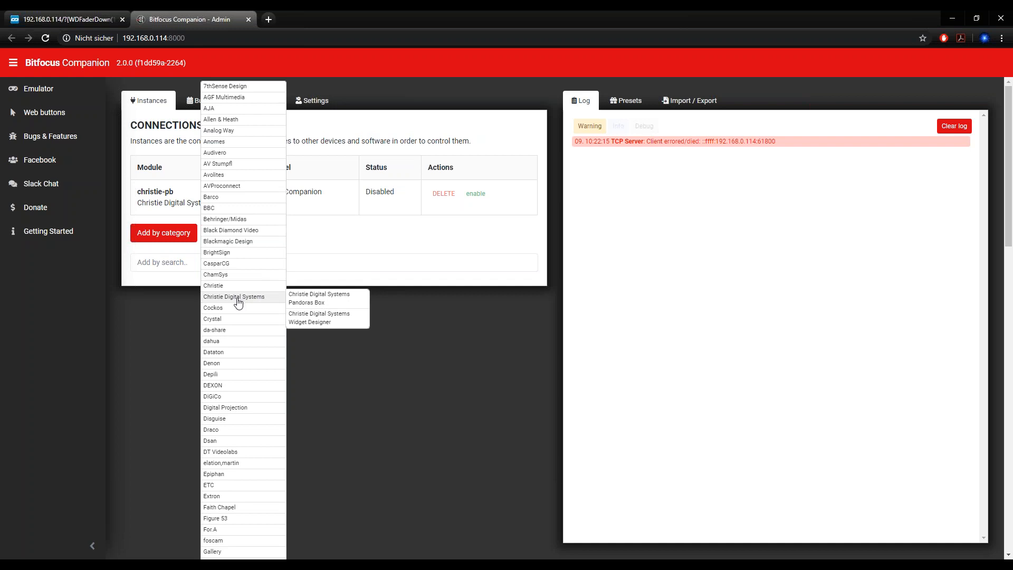
pyautogui.click(318, 321)
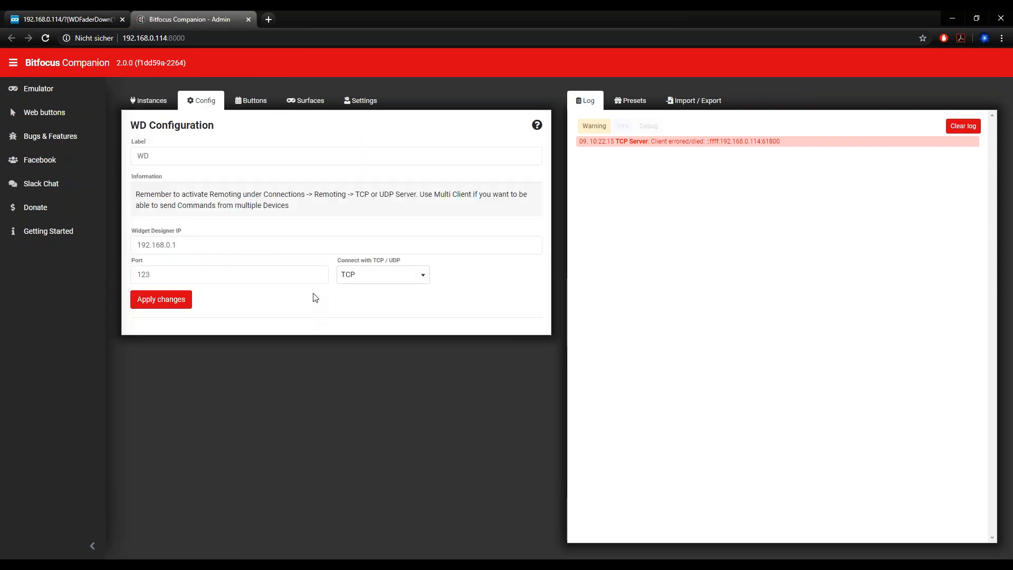
# Label the new instance WDCompanion and set the Widget Designer IP to 192.168.0.114.
pyautogui.doubleClick(138, 154)
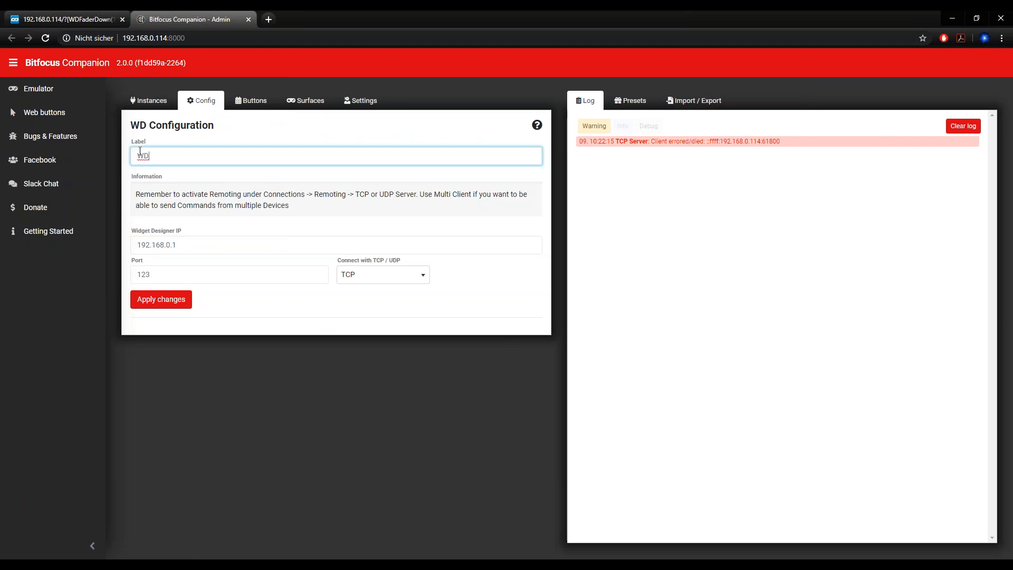
pyautogui.press('BackSpace')
pyautogui.write('WDCompanion')
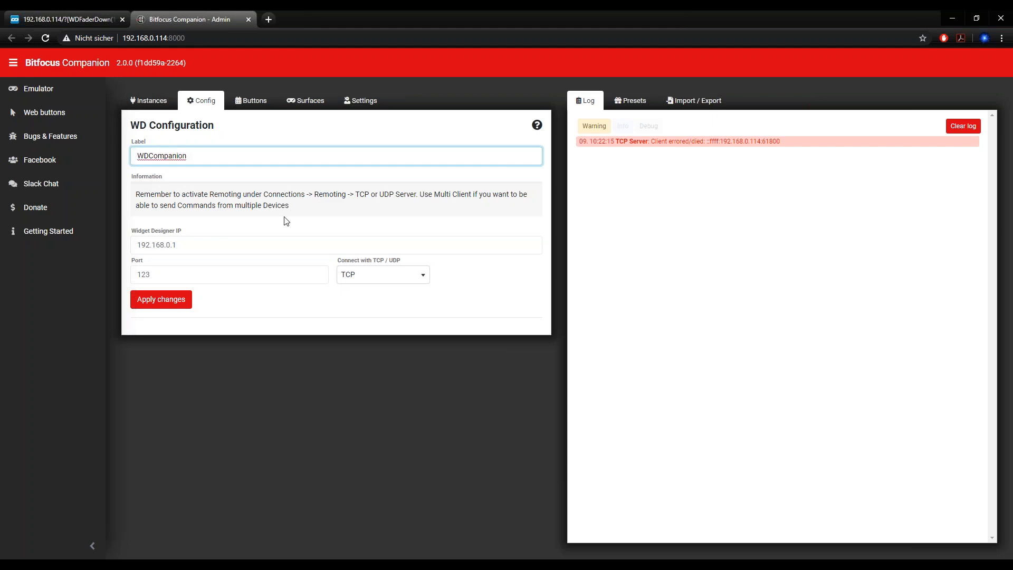
pyautogui.click(264, 222)
pyautogui.moveTo(201, 241); pyautogui.dragTo(118, 242)
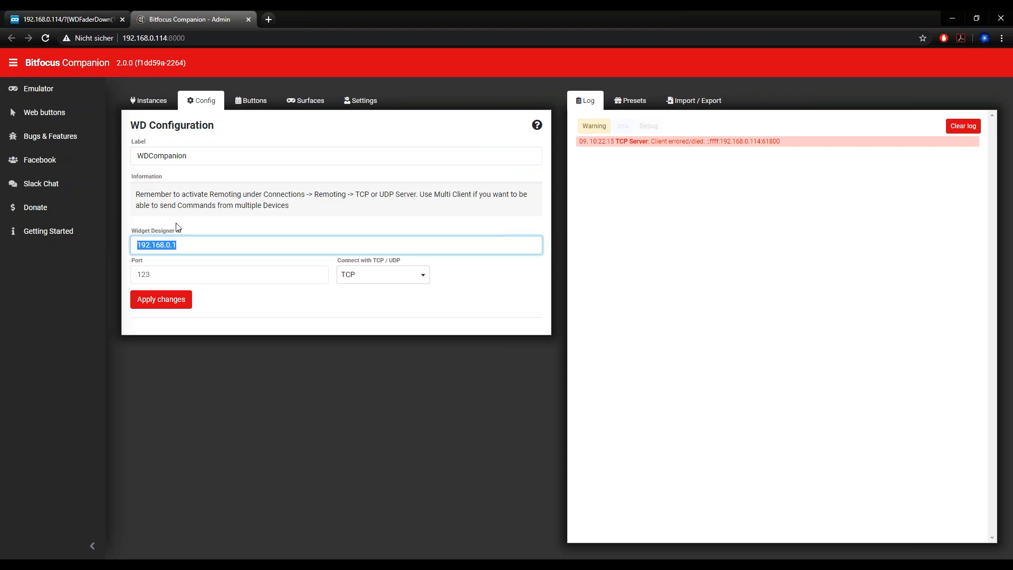
pyautogui.write('192.168.0.114')
# Keep TCP as the connection type, set the port to 10008 and apply the configuration changes.
pyautogui.click(363, 276)
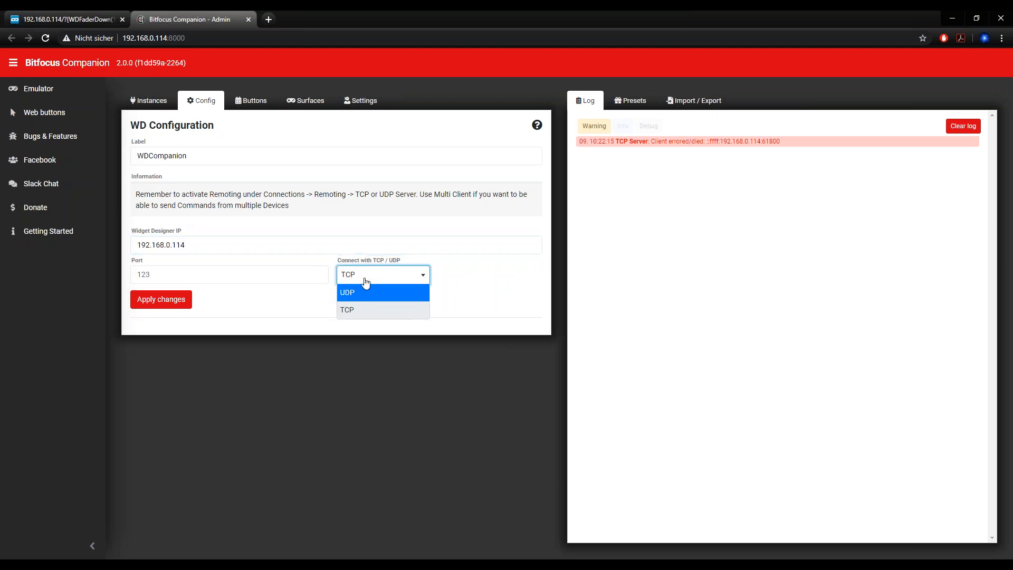
pyautogui.click(366, 279)
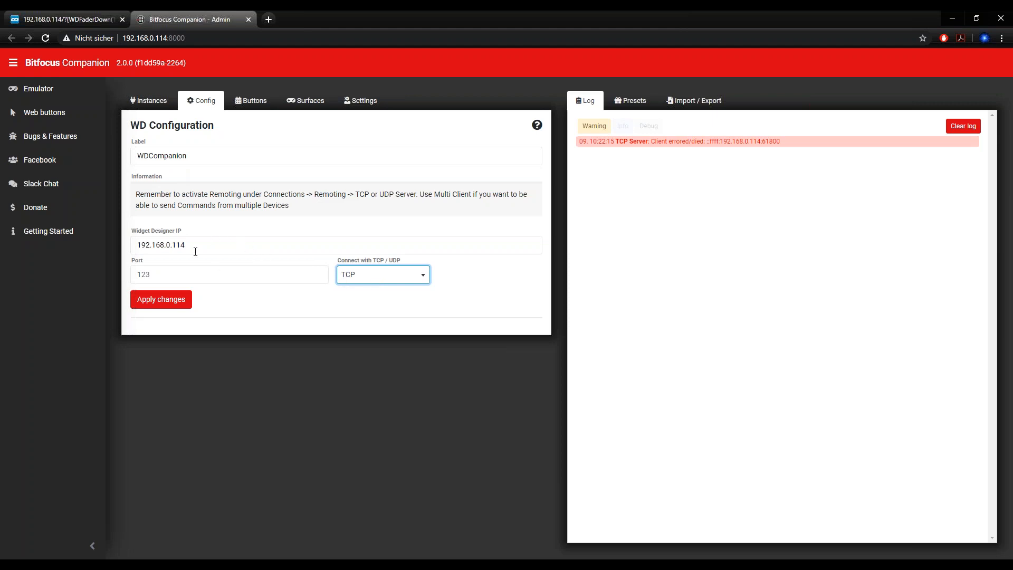
pyautogui.doubleClick(177, 275)
pyautogui.write('10008')
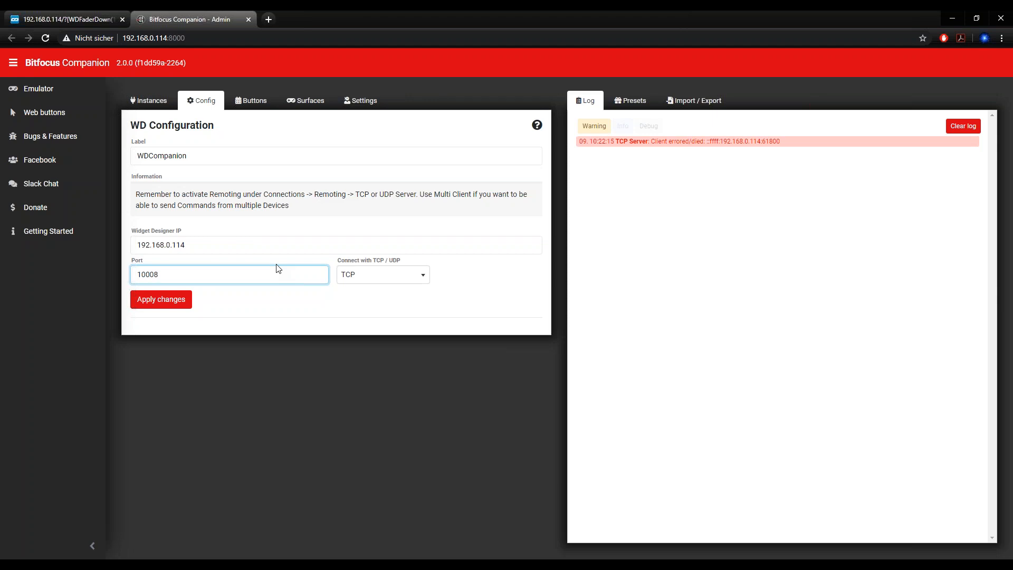
pyautogui.click(168, 305)
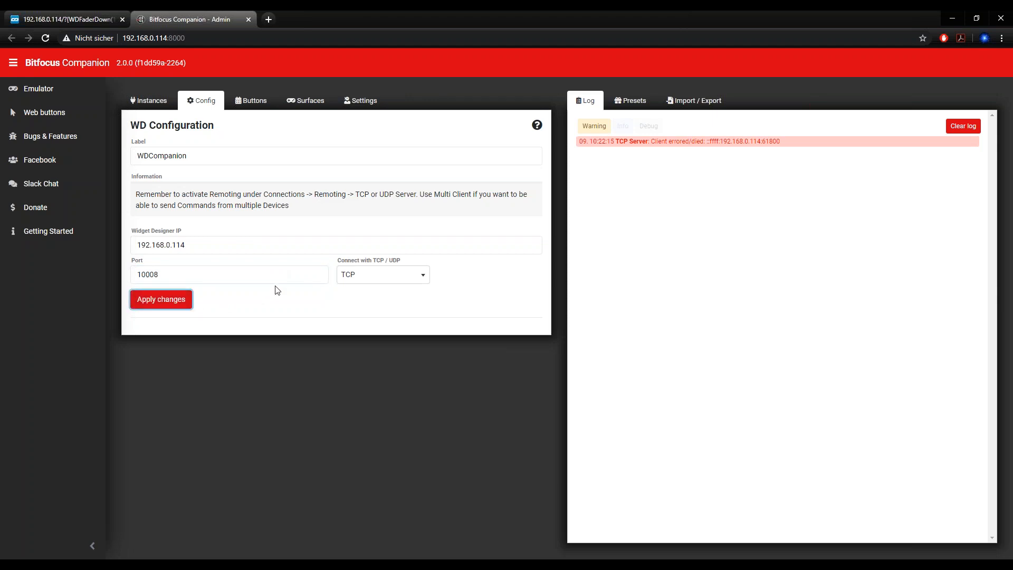
# Check the connection status of the WDCompanion instance in the instances list.
pyautogui.click(164, 106)
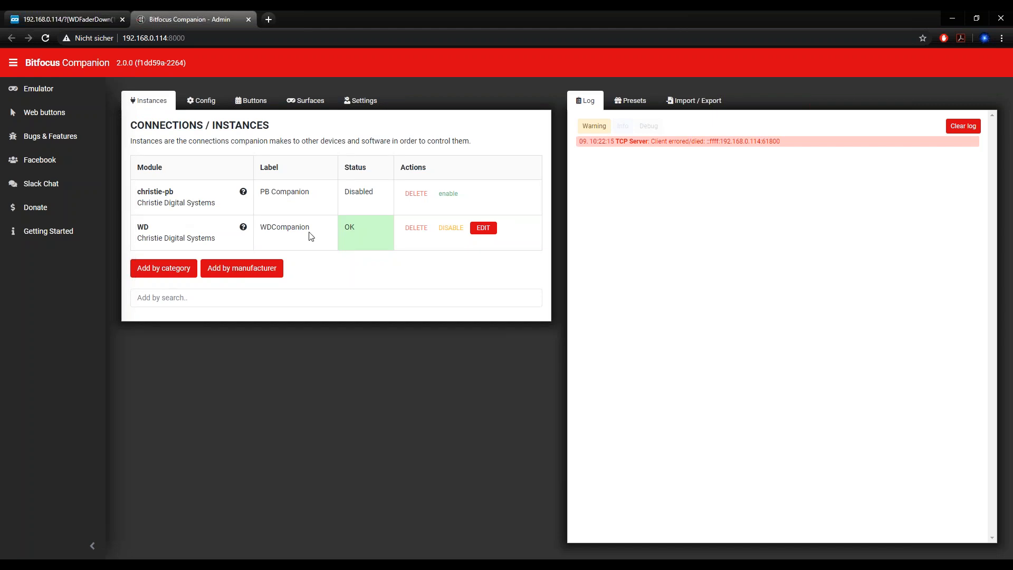
pyautogui.doubleClick(344, 228)
pyautogui.click(298, 197)
# Open the button layout, launch the button emulator in its own browser tab, and return to the admin page.
pyautogui.click(244, 104)
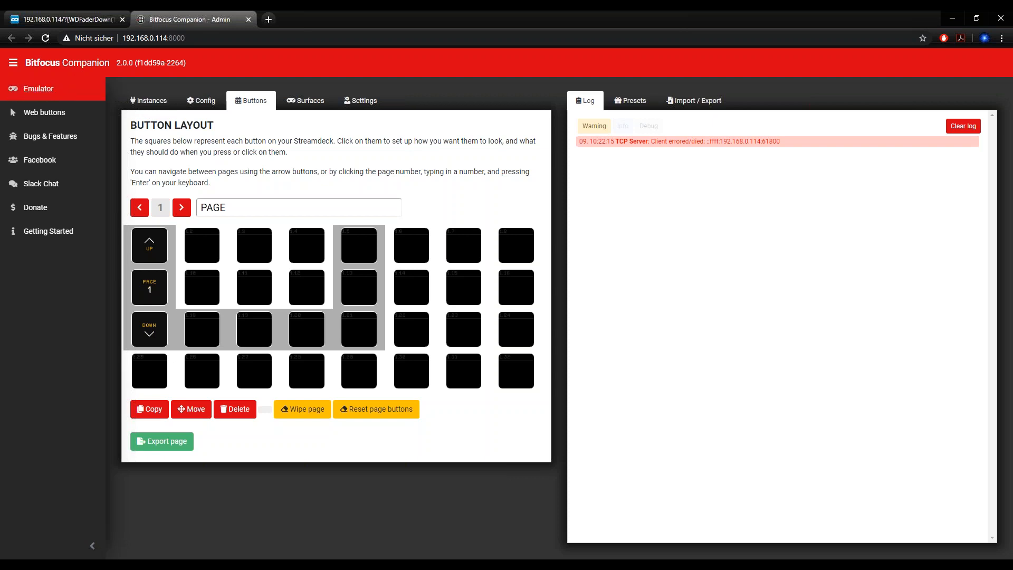
pyautogui.click(46, 93)
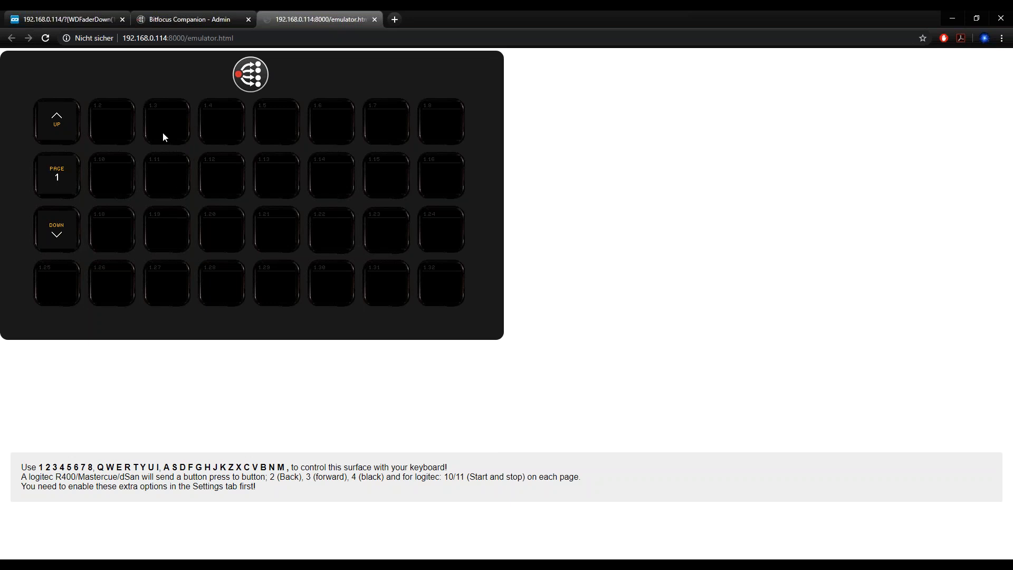
pyautogui.click(201, 15)
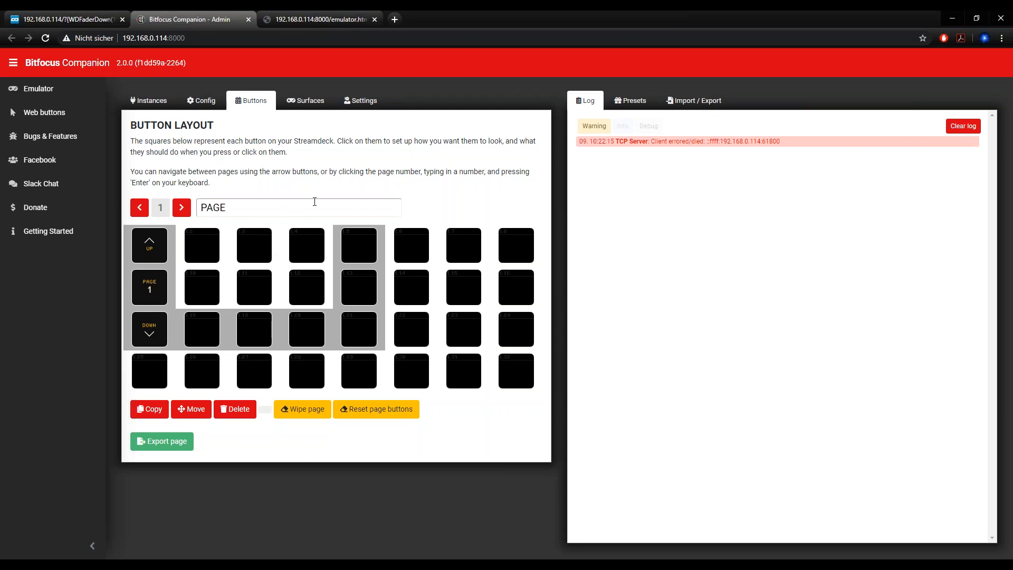
# Set button 1.2 to the Regular button type and start editing its text.
pyautogui.click(205, 249)
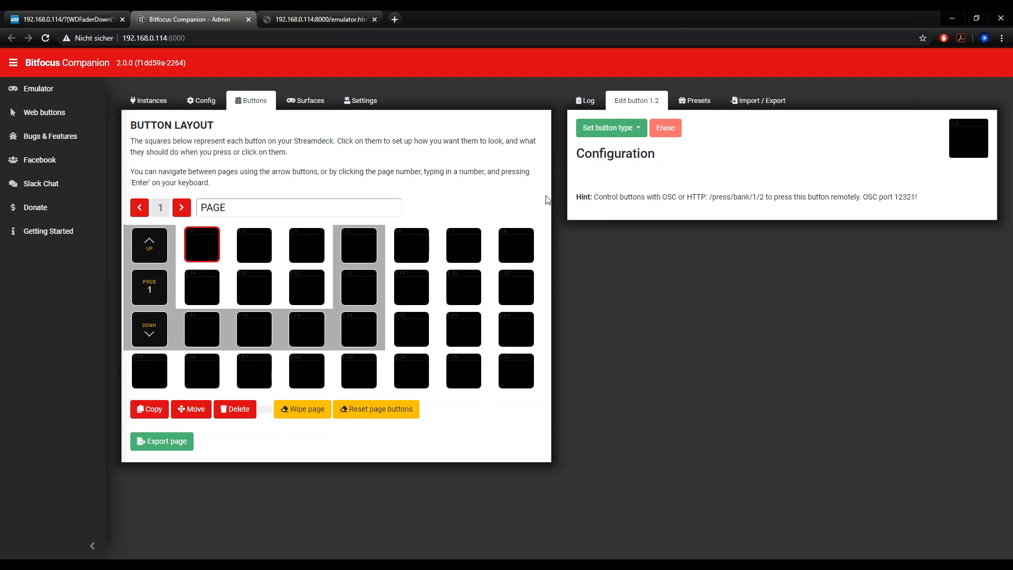
pyautogui.click(619, 130)
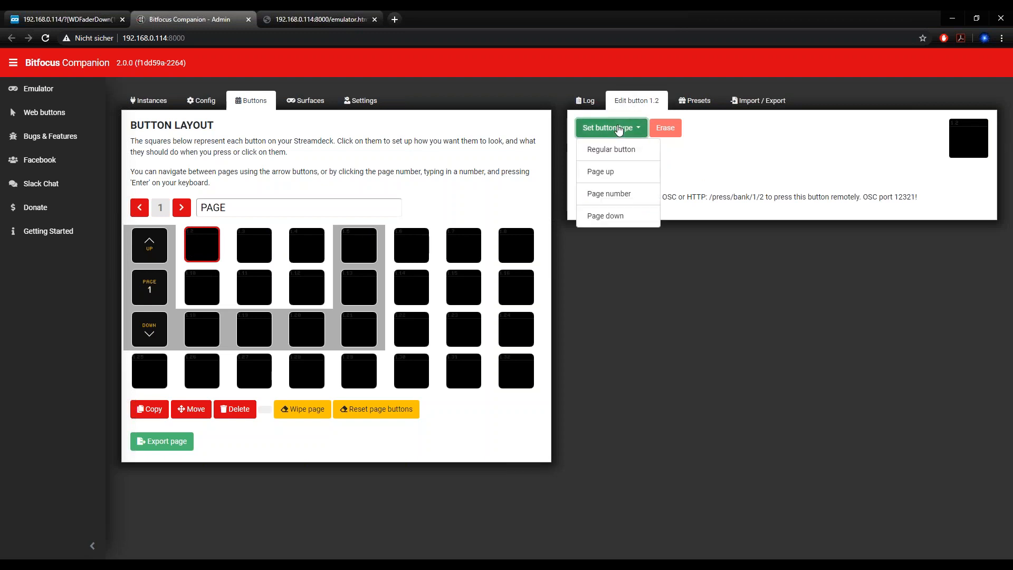
pyautogui.click(605, 150)
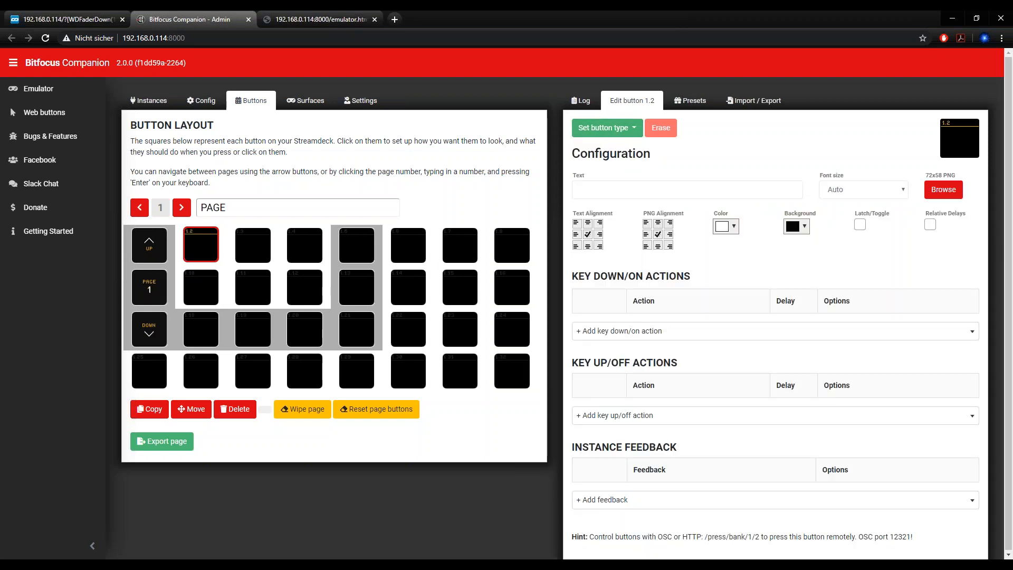
pyautogui.click(617, 186)
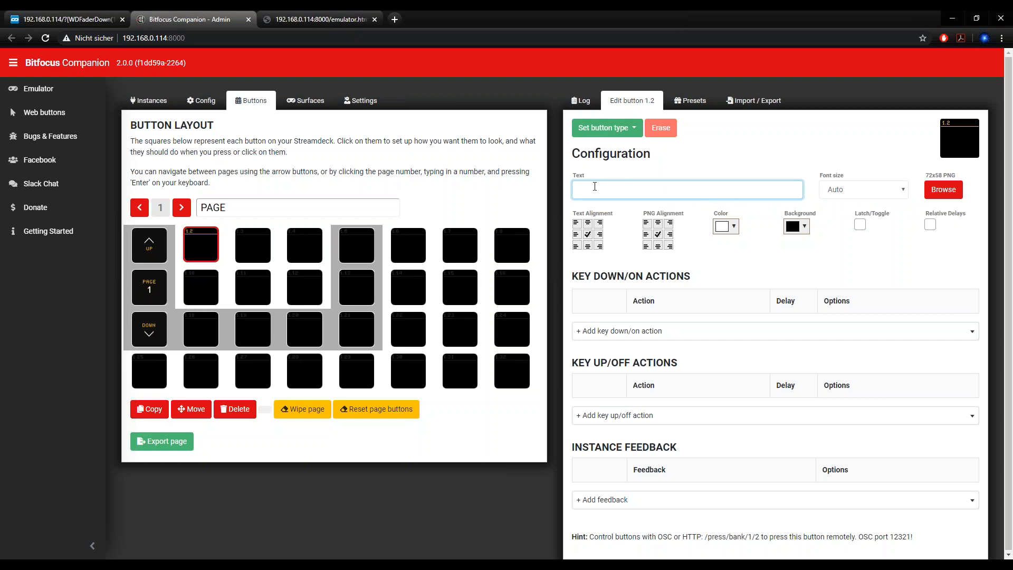
pyautogui.write('WDF')
pyautogui.write('aderDown')
pyautogui.press('BackSpace')
pyautogui.press('BackSpace')
pyautogui.press('BackSpace')
pyautogui.press('BackSpace')
pyautogui.press('BackSpace')
pyautogui.press('BackSpace')
pyautogui.press('BackSpace')
pyautogui.press('BackSpace')
pyautogui.press('BackSpace')
pyautogui.press('BackSpace')
# Give button 1.2 the text FadeDown and set its text color to blue.
pyautogui.write('FadeDown')
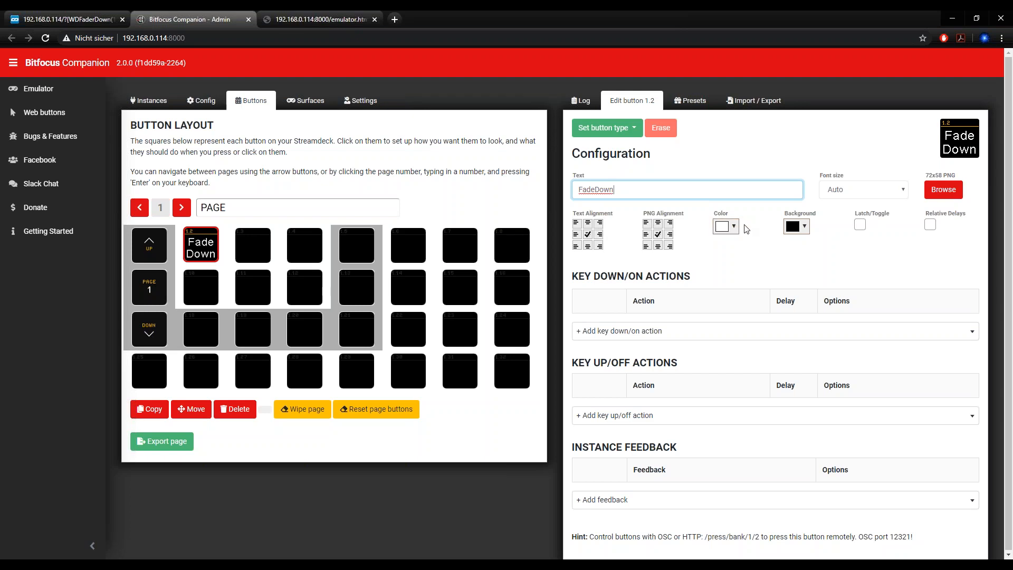
pyautogui.click(726, 229)
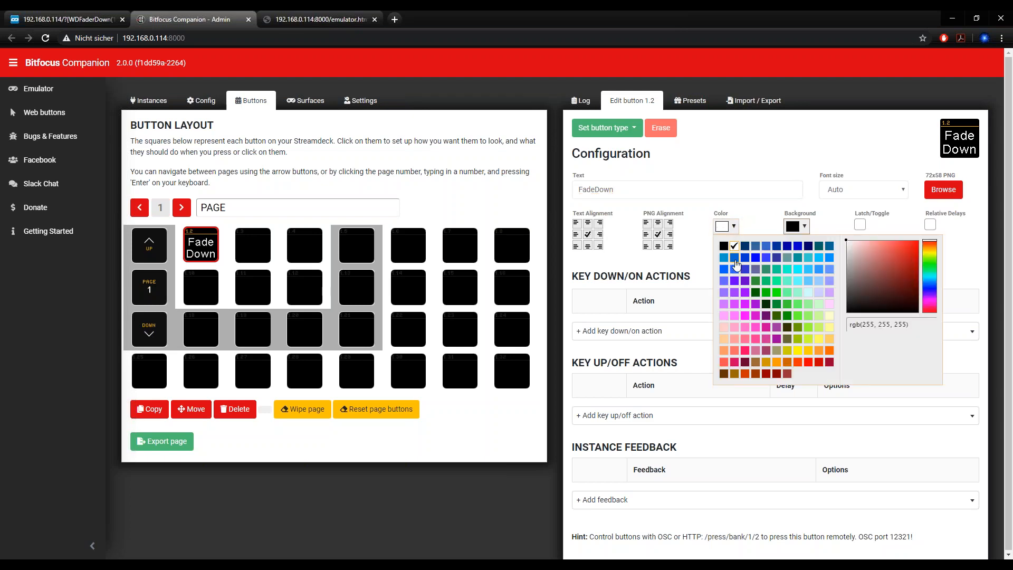
pyautogui.click(734, 258)
pyautogui.click(776, 223)
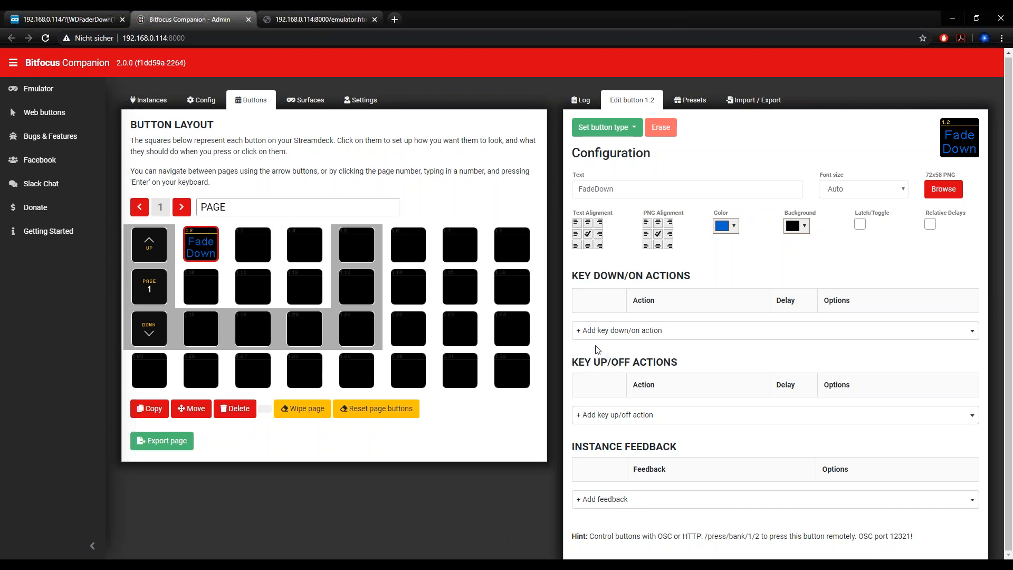
# Add the key down/on action "WDCompanion: Fade to Value in Secounds" to the FadeDown button.
pyautogui.click(647, 332)
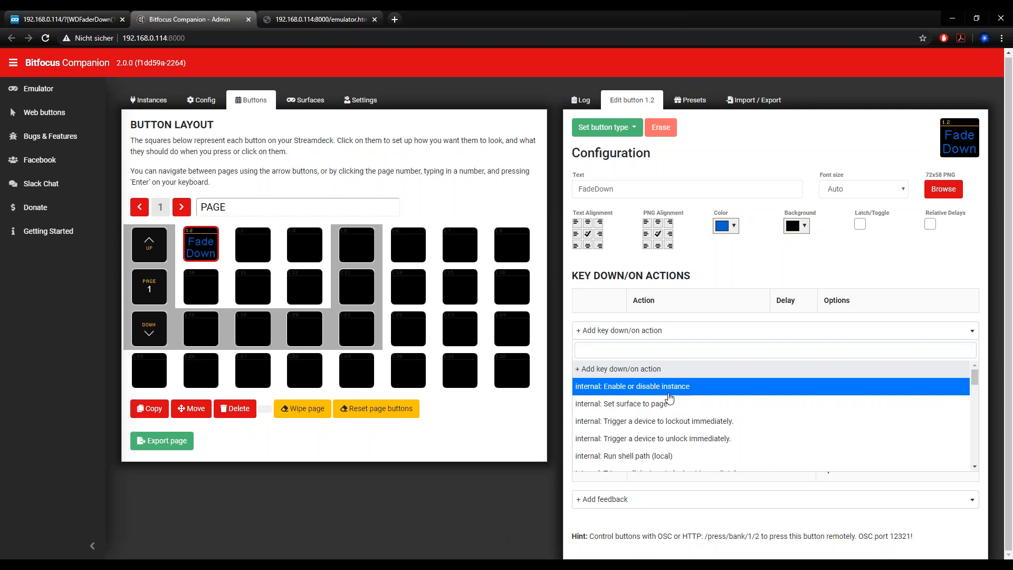
pyautogui.scroll(-3, 671, 400)
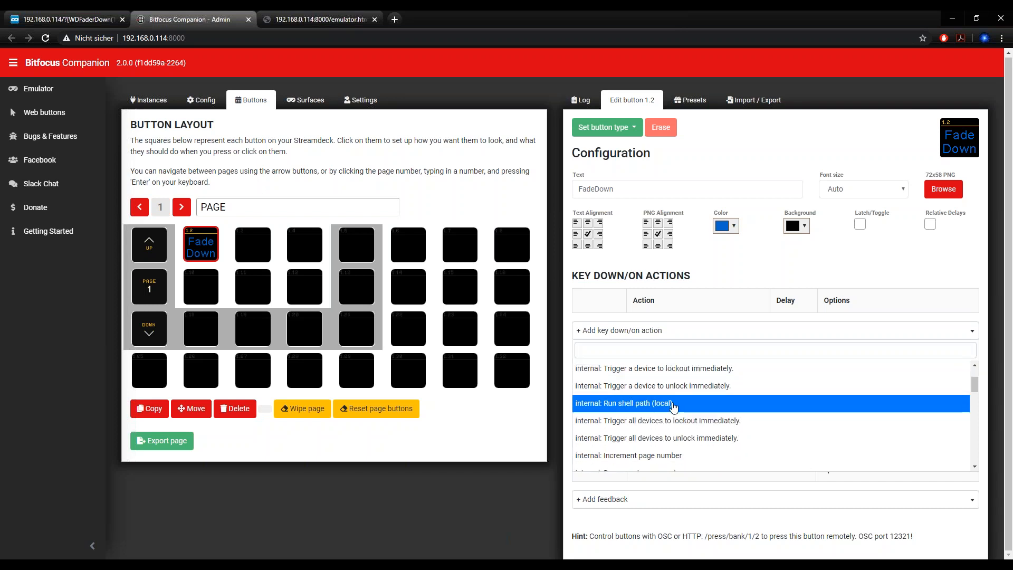
pyautogui.press('Up')
pyautogui.press('Up')
pyautogui.press('Down')
pyautogui.scroll(-3, 701, 420)
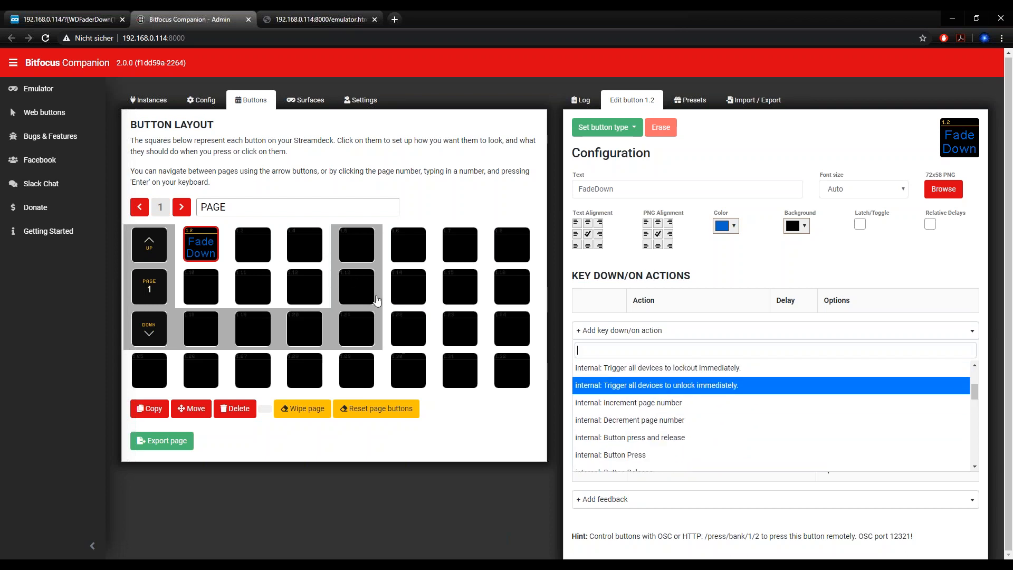
pyautogui.scroll(-1, 675, 445)
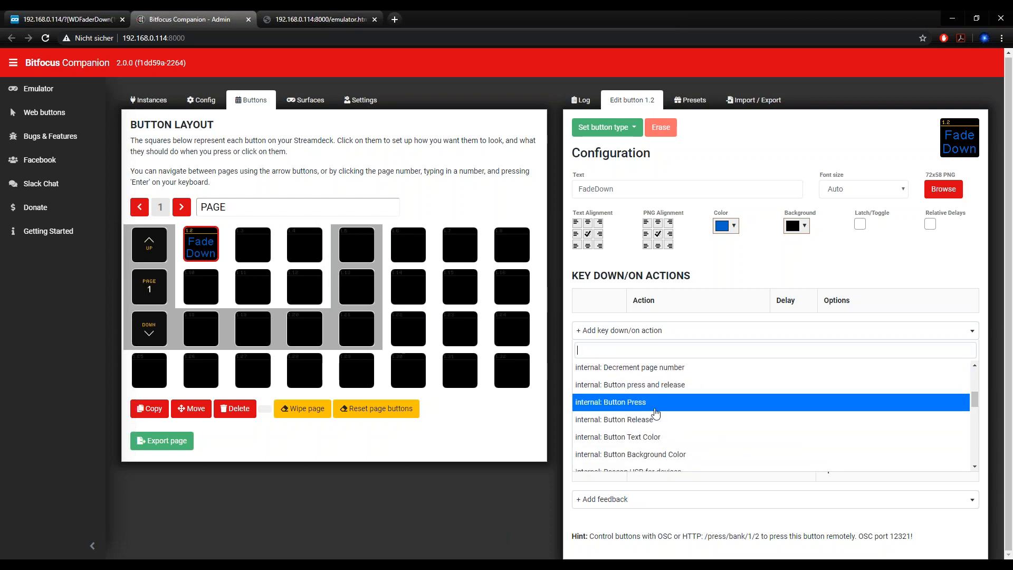
pyautogui.scroll(-3, 645, 416)
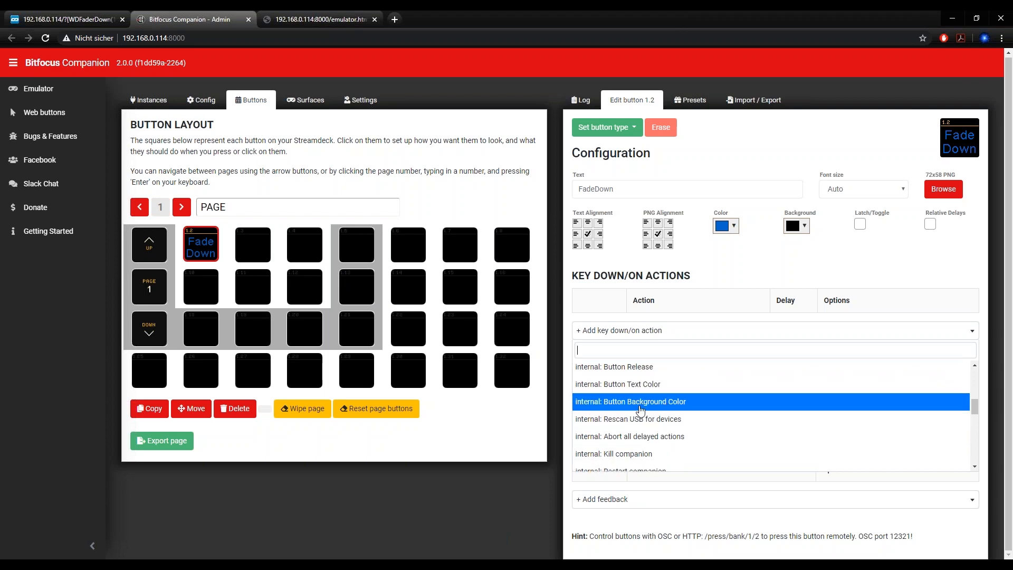
pyautogui.scroll(-6, 659, 414)
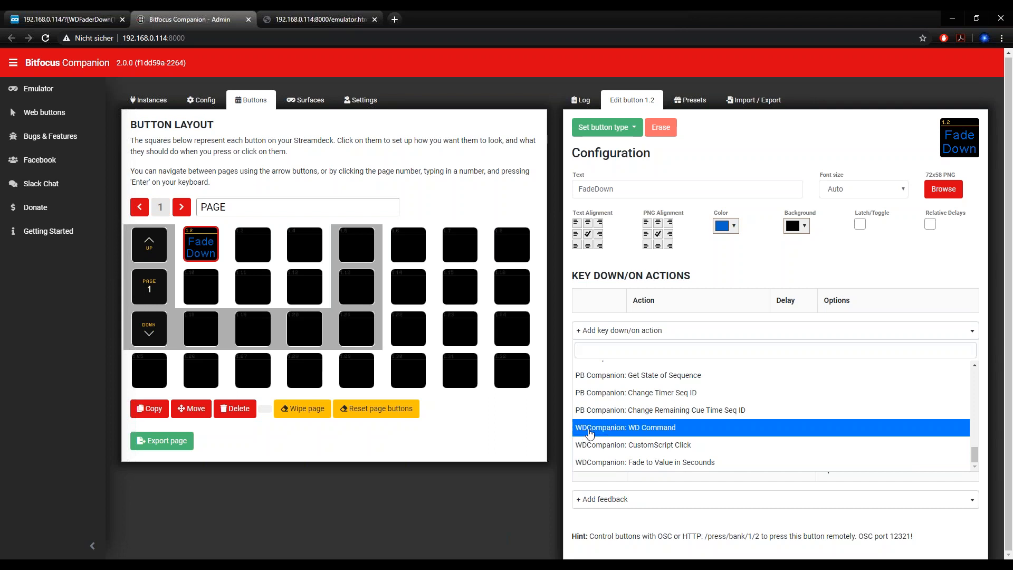
pyautogui.click(670, 464)
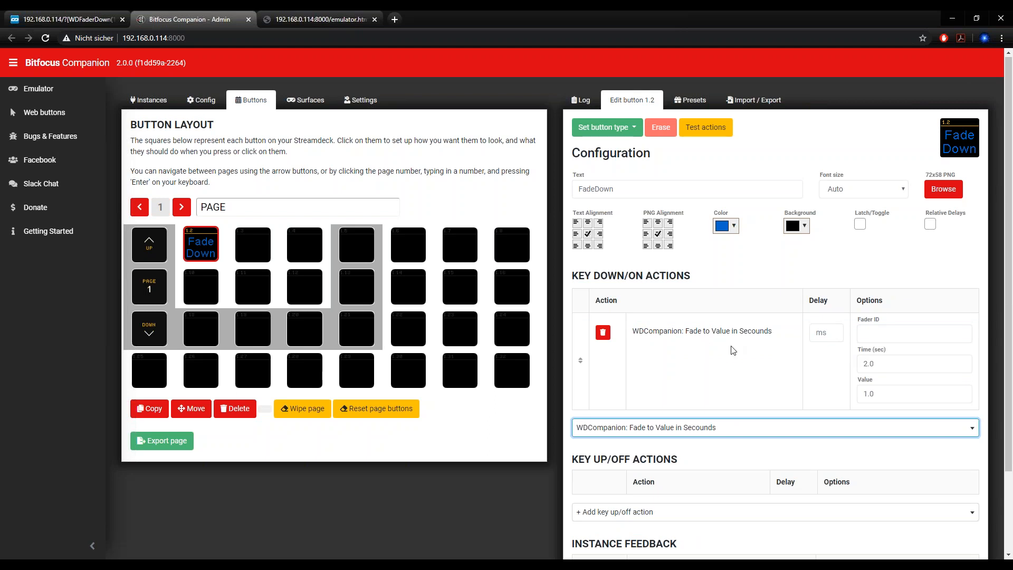
# Set the fade action's Fader ID to 1 and its Value to 128.
pyautogui.click(880, 331)
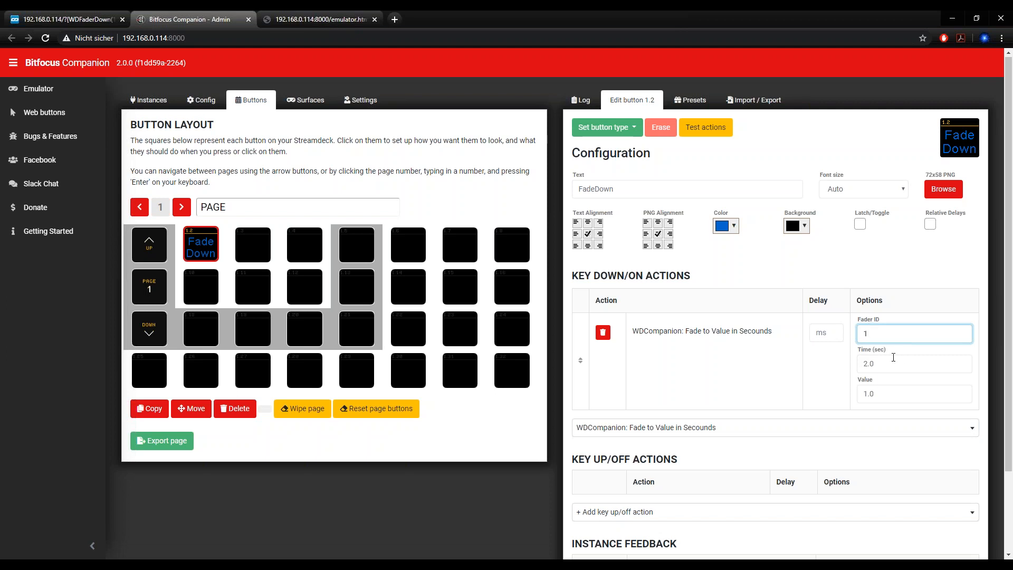
pyautogui.press('Tab')
pyautogui.press('Tab')
pyautogui.write('12')
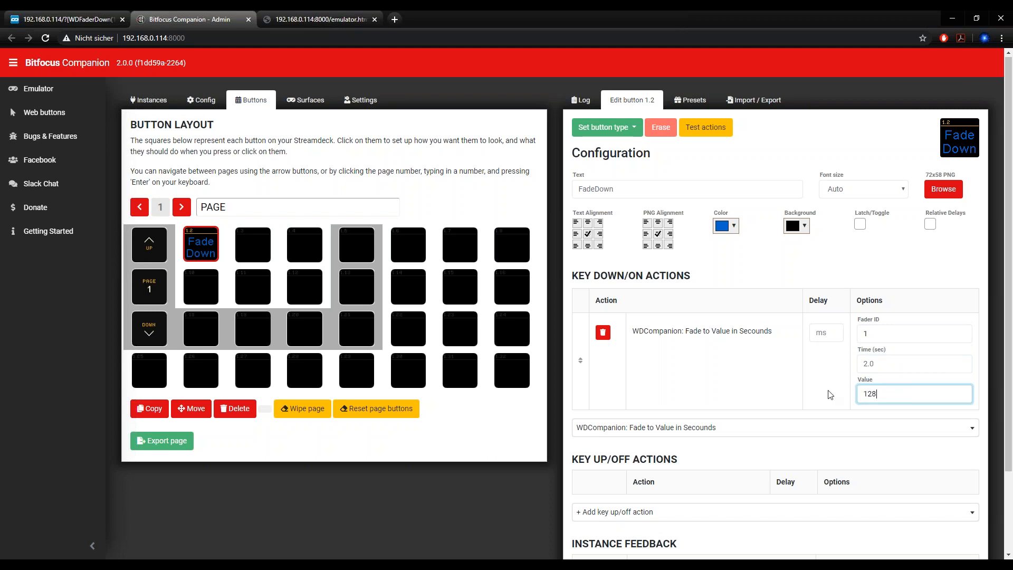
pyautogui.write('8')
pyautogui.click(895, 277)
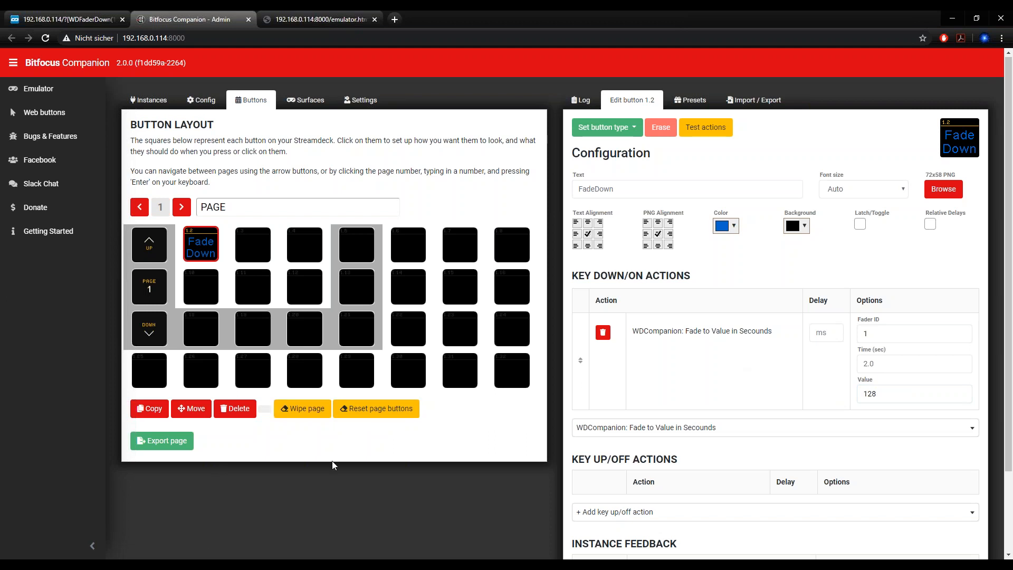
# Test the FadeDown button's actions, check the fader in Widget Designer, and return to Bitfocus Companion.
pyautogui.click(706, 127)
pyautogui.click(215, 564)
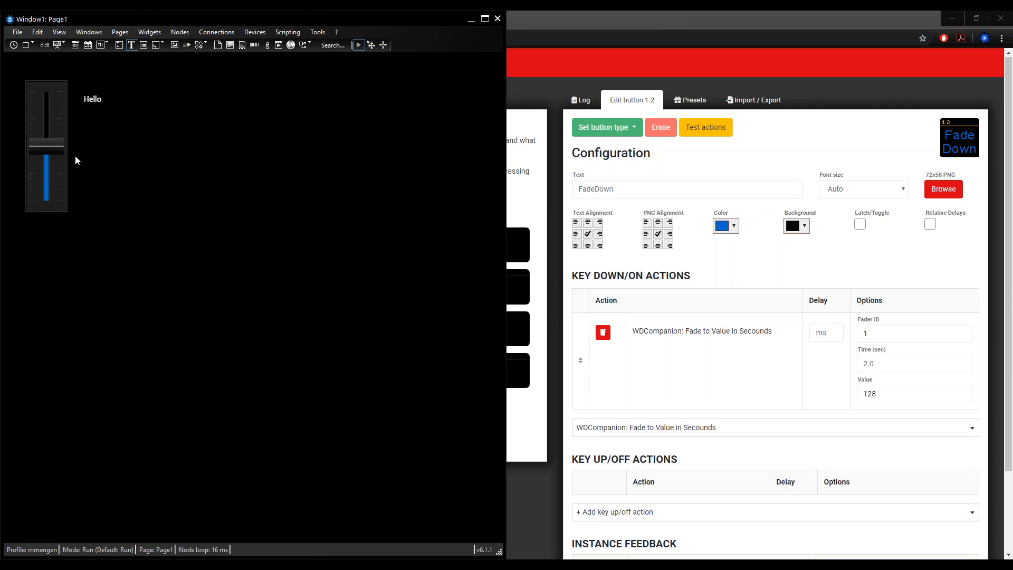
pyautogui.click(634, 25)
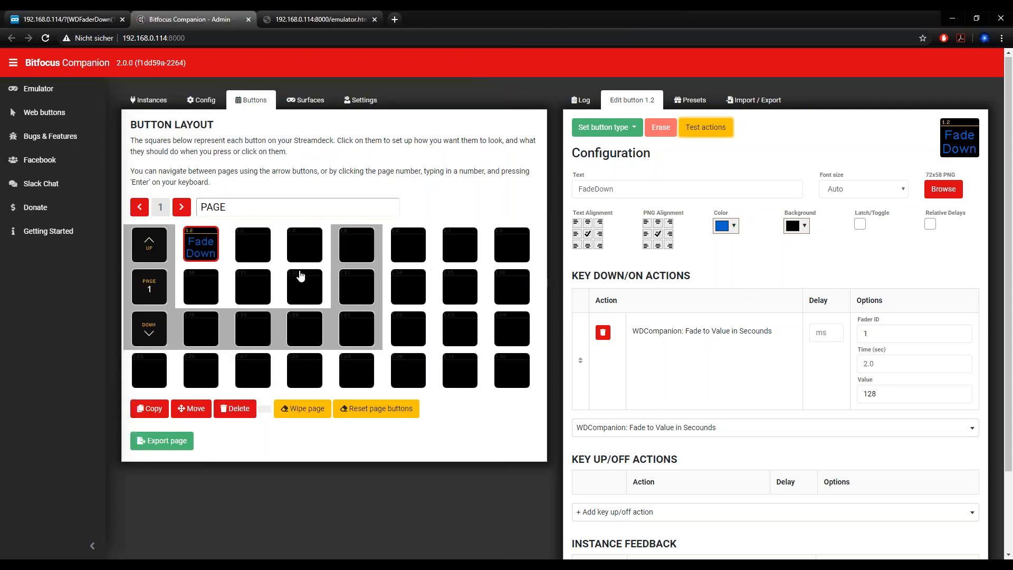
# Make button 1.3 a Regular button and give it the text Label.
pyautogui.click(254, 252)
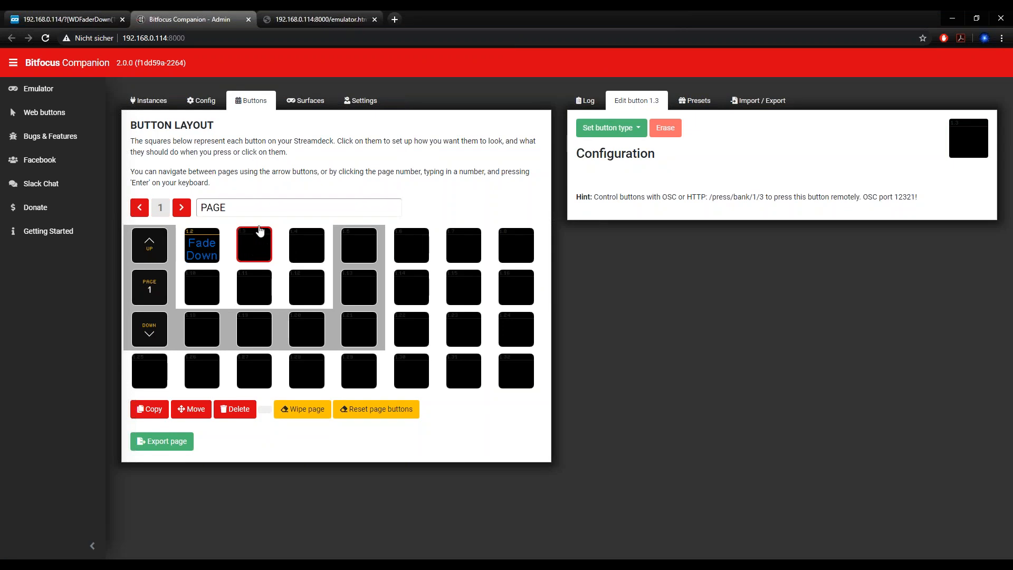
pyautogui.click(606, 132)
pyautogui.click(608, 149)
pyautogui.click(656, 188)
pyautogui.write('Label')
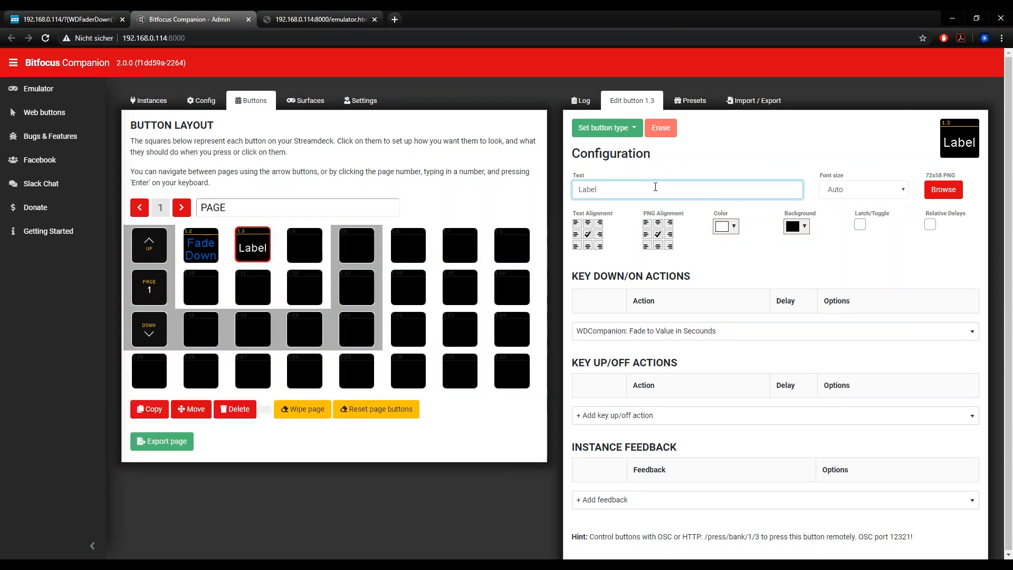
# Add the key down/on action "WDCompanion: WD Command" to the Label button.
pyautogui.click(720, 332)
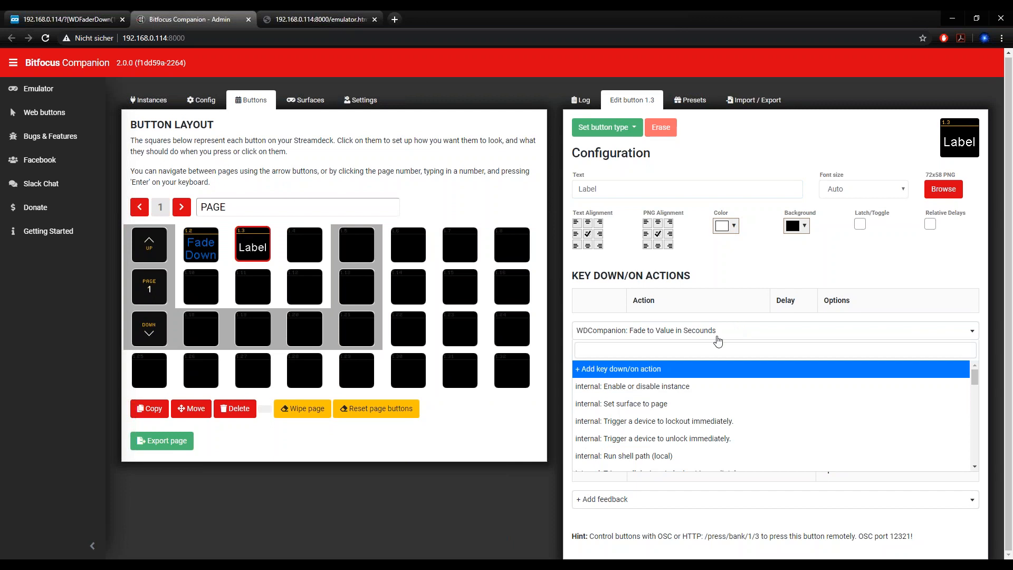
pyautogui.scroll(-5, 654, 393)
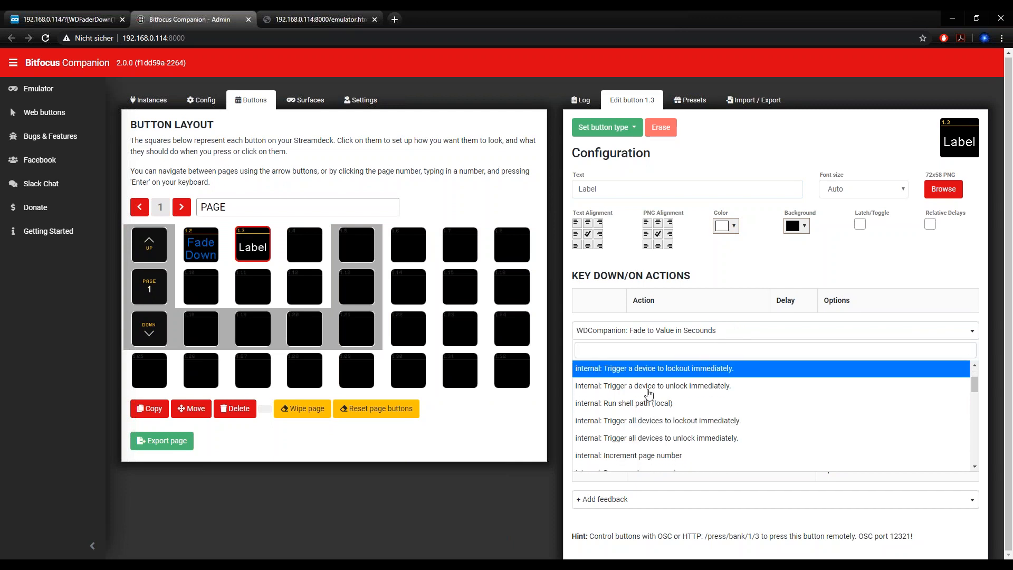
pyautogui.scroll(-10, 653, 393)
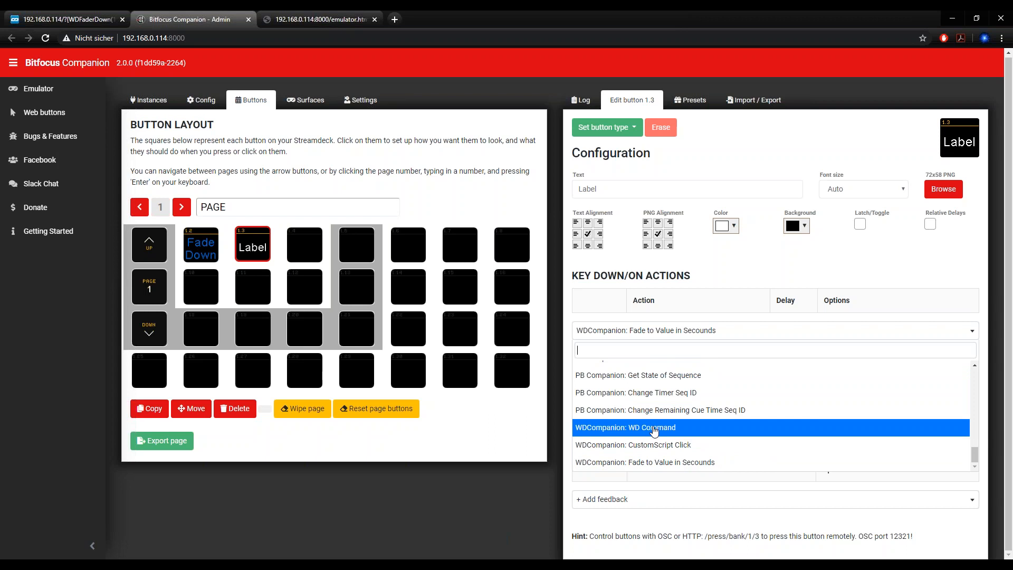
pyautogui.click(654, 429)
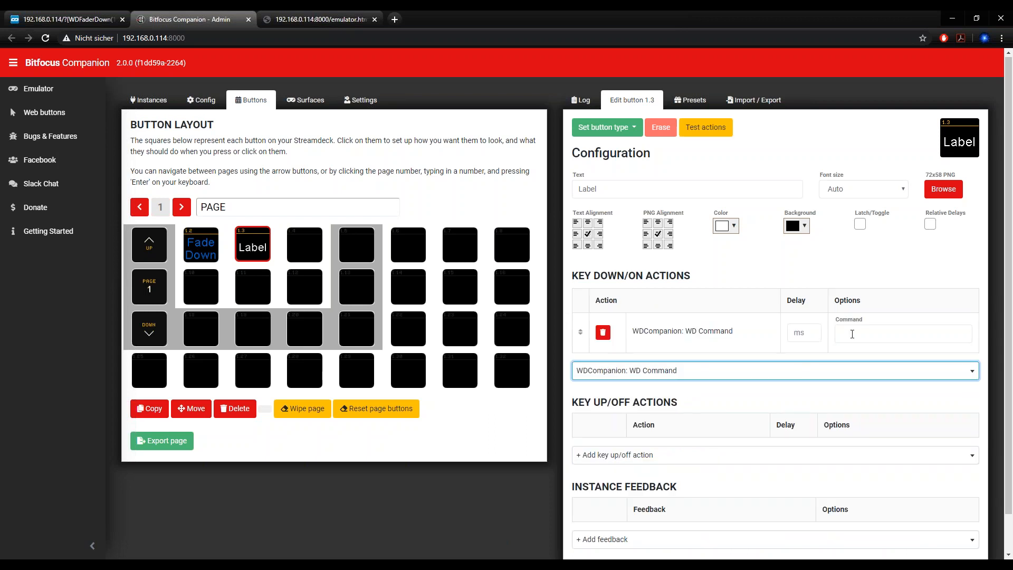
# Set the WD Command action's Command to Label1.Text = "Companion".
pyautogui.click(770, 373)
pyautogui.scroll(-10, 765, 441)
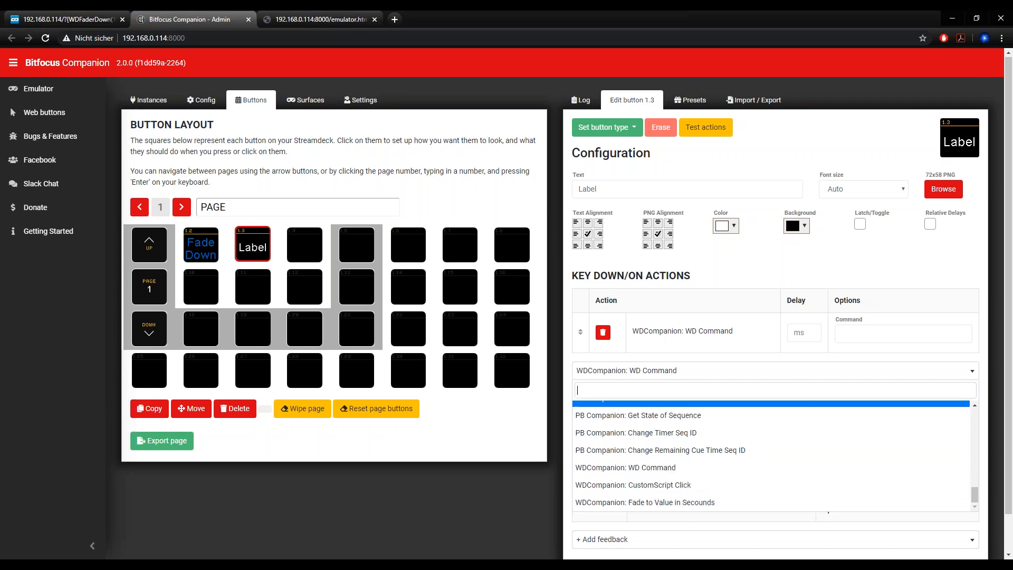
pyautogui.click(854, 336)
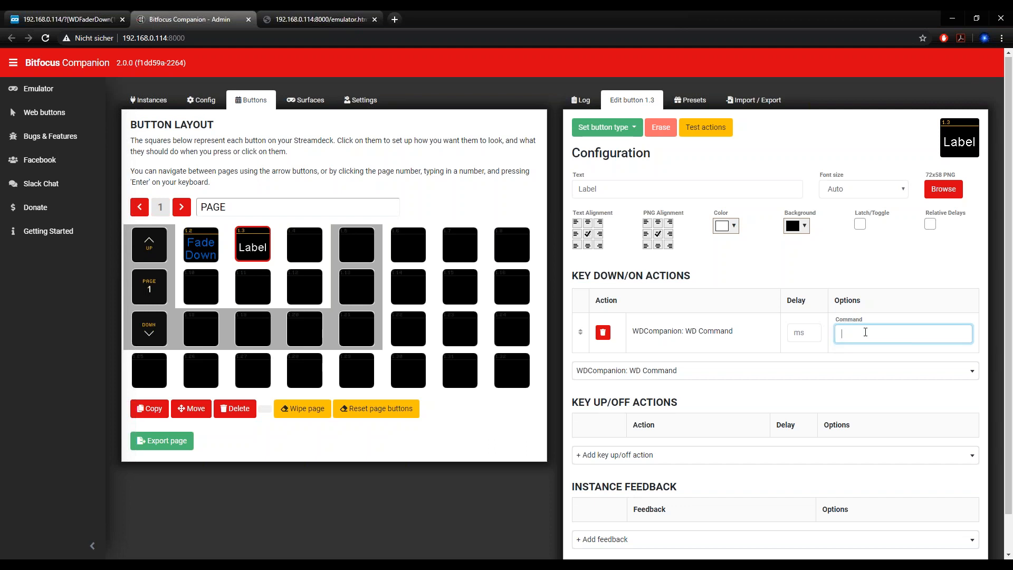
pyautogui.write('Label1 Text = ')
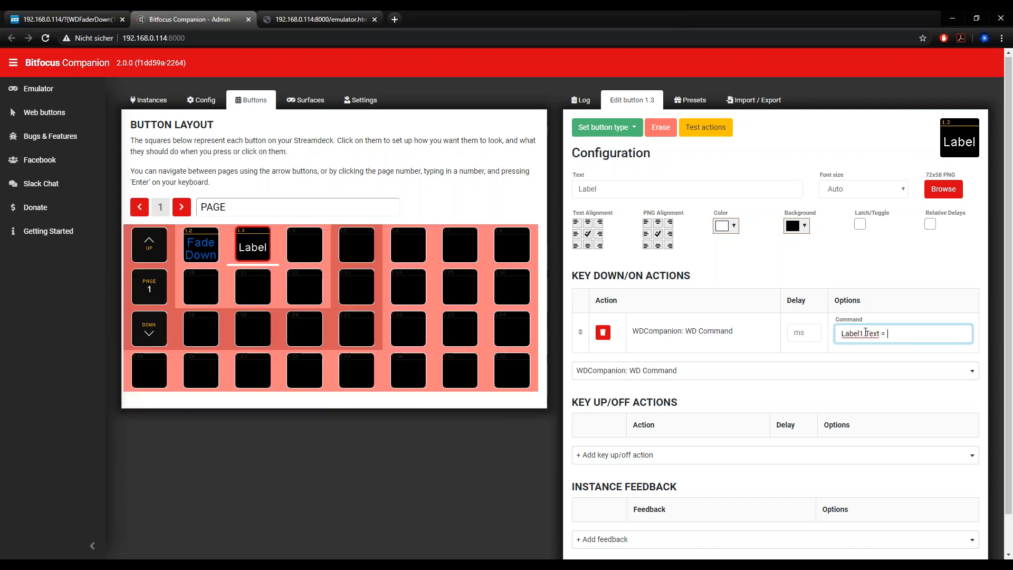
pyautogui.write('"Companion"')
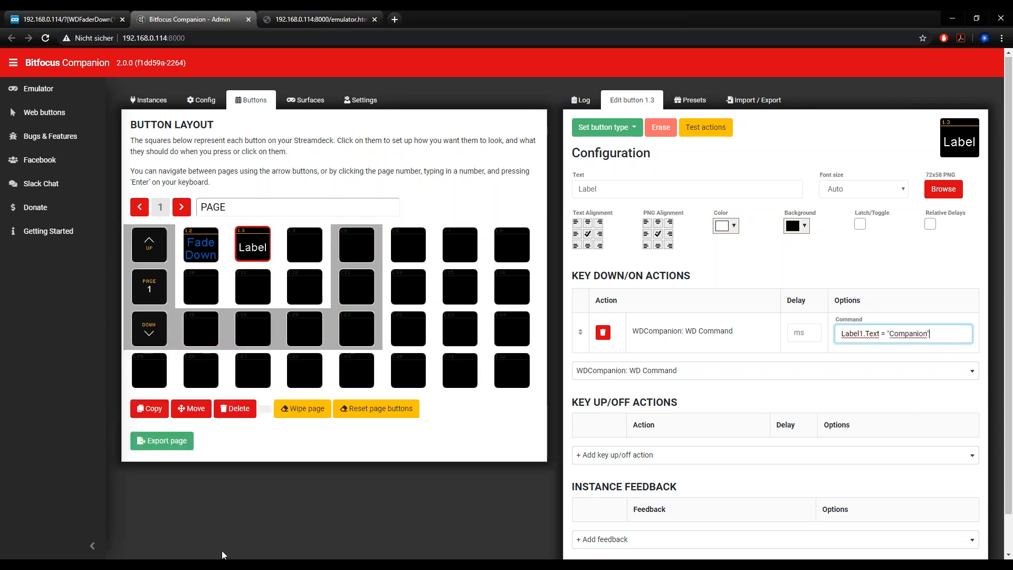
# Test the Label button's actions and compare the label in Widget Designer before and after the test.
pyautogui.click(222, 567)
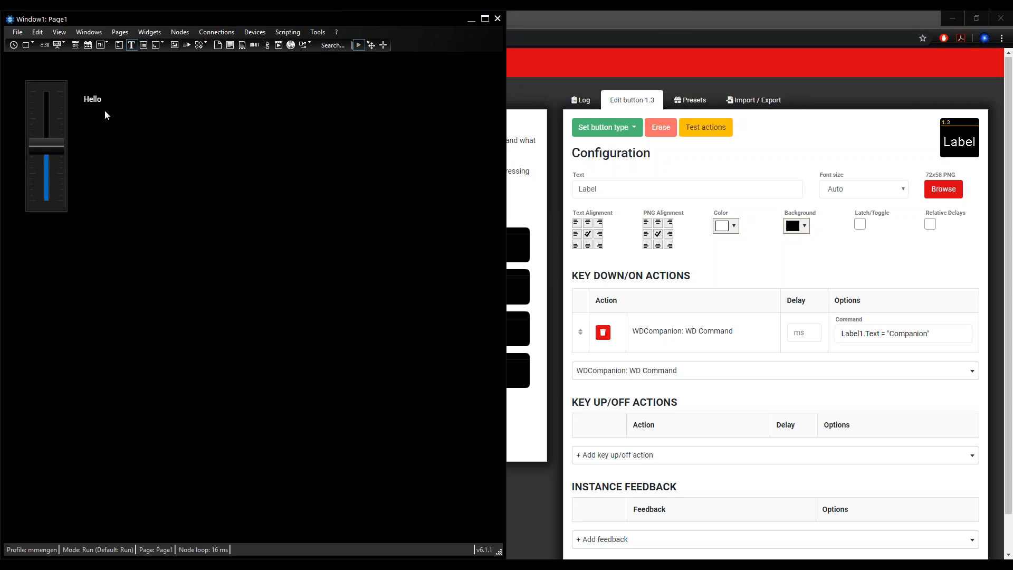
pyautogui.click(784, 155)
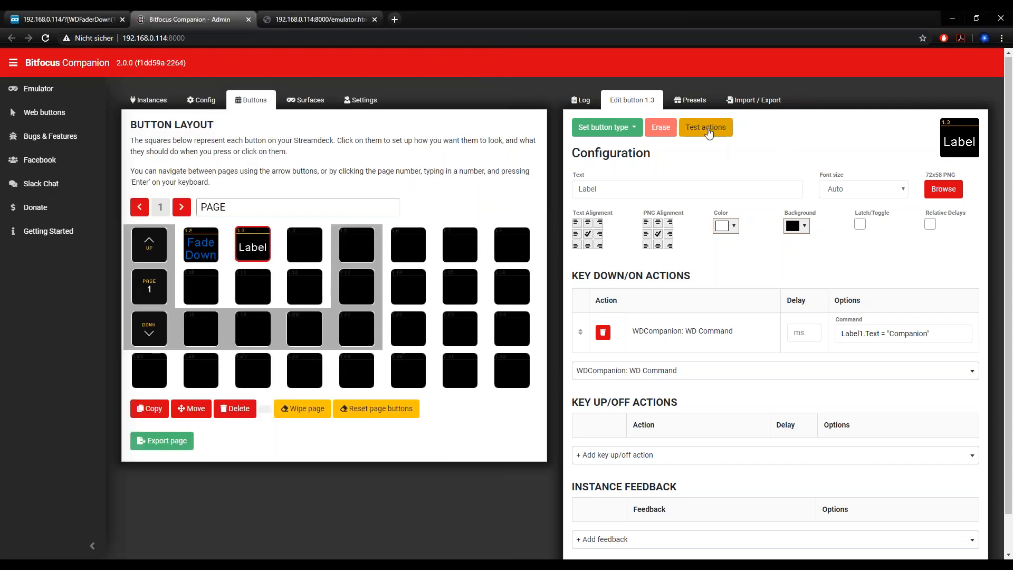
pyautogui.click(709, 132)
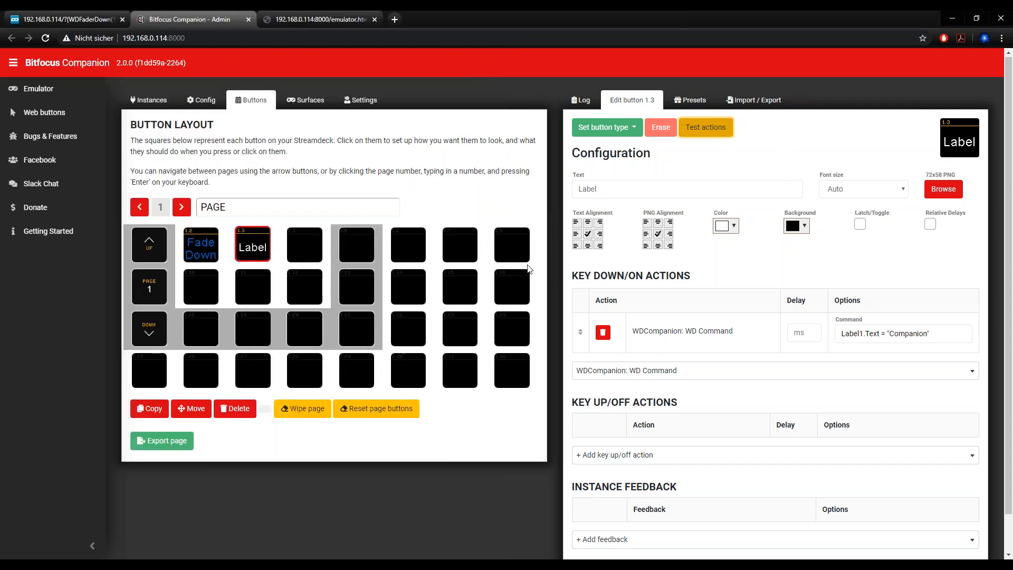
pyautogui.click(192, 557)
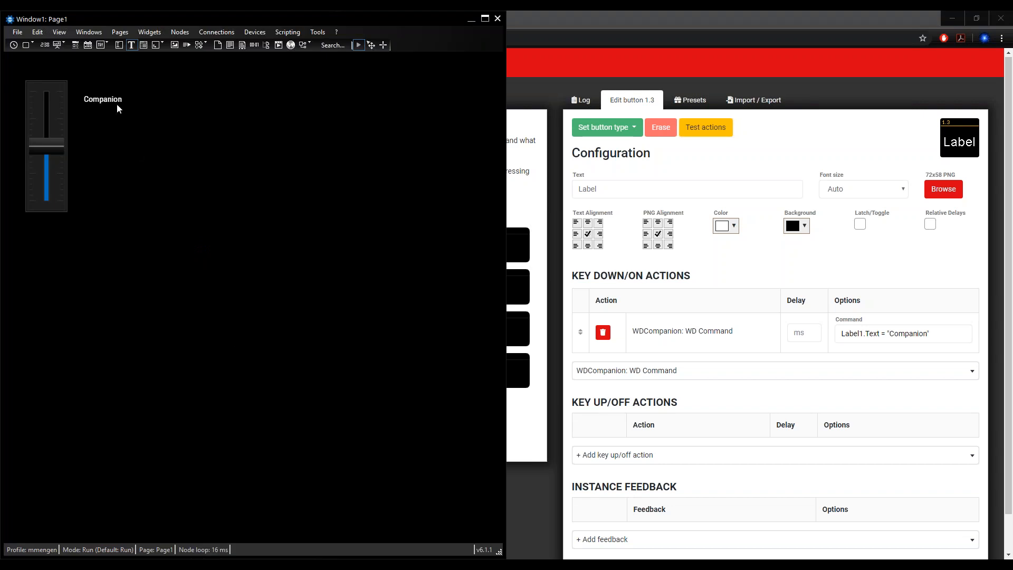
pyautogui.click(616, 14)
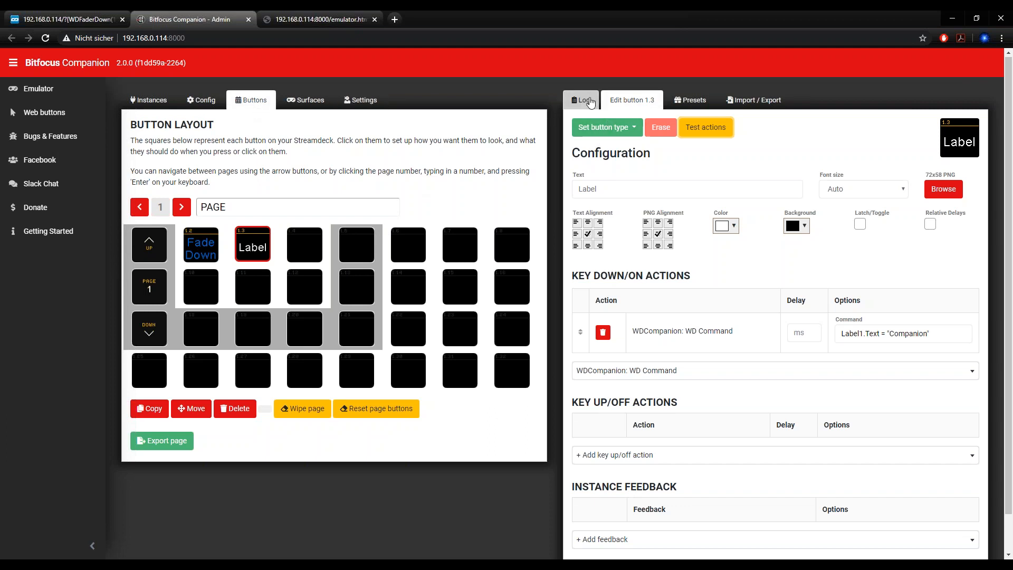
pyautogui.scroll(-1, 788, 240)
pyautogui.scroll(1, 784, 241)
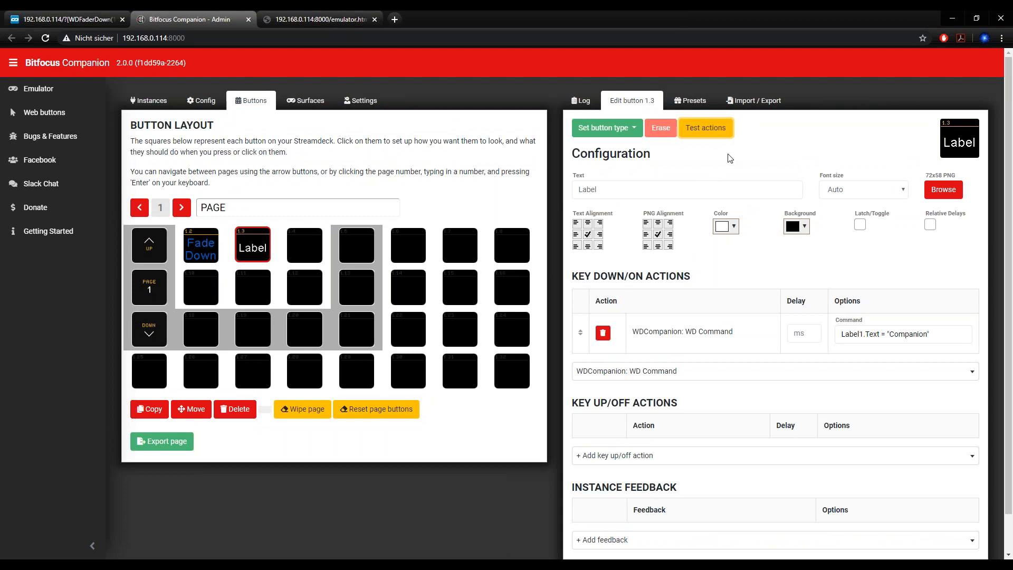
pyautogui.moveTo(941, 336); pyautogui.dragTo(836, 339)
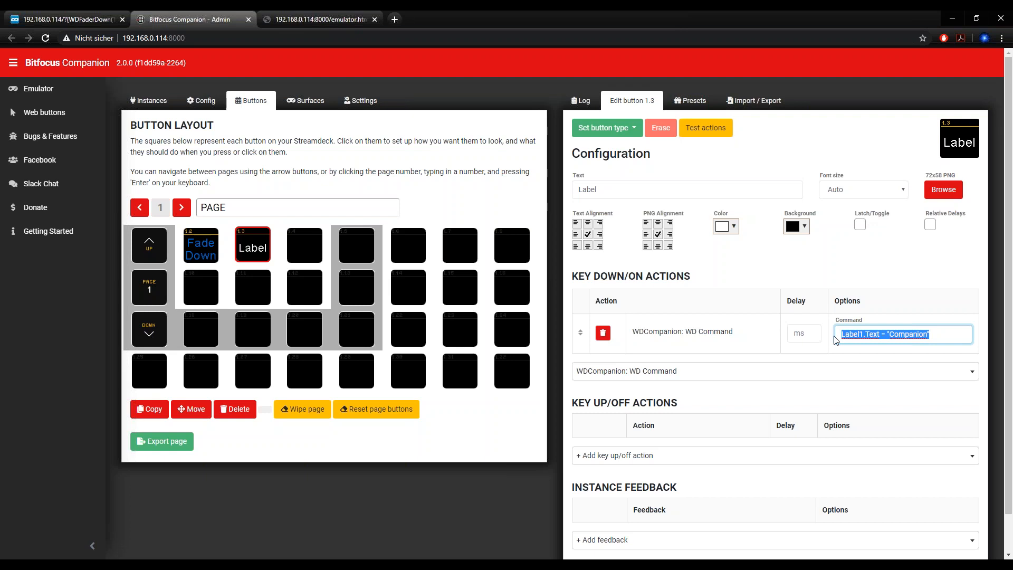
pyautogui.click(937, 334)
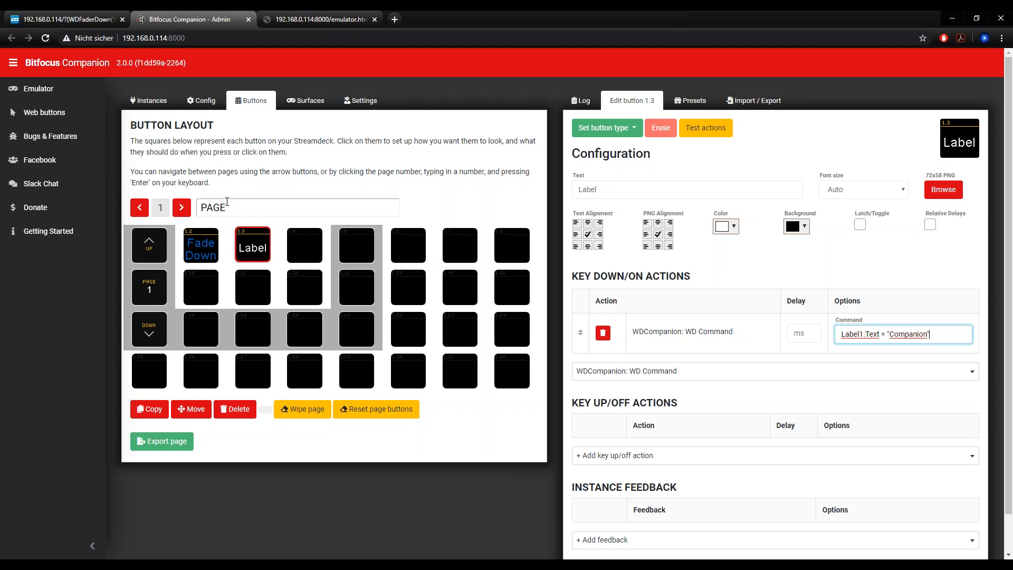
# Enable the PB Companion instance and apply its configuration with Target IP 192.168.0.114.
pyautogui.click(149, 100)
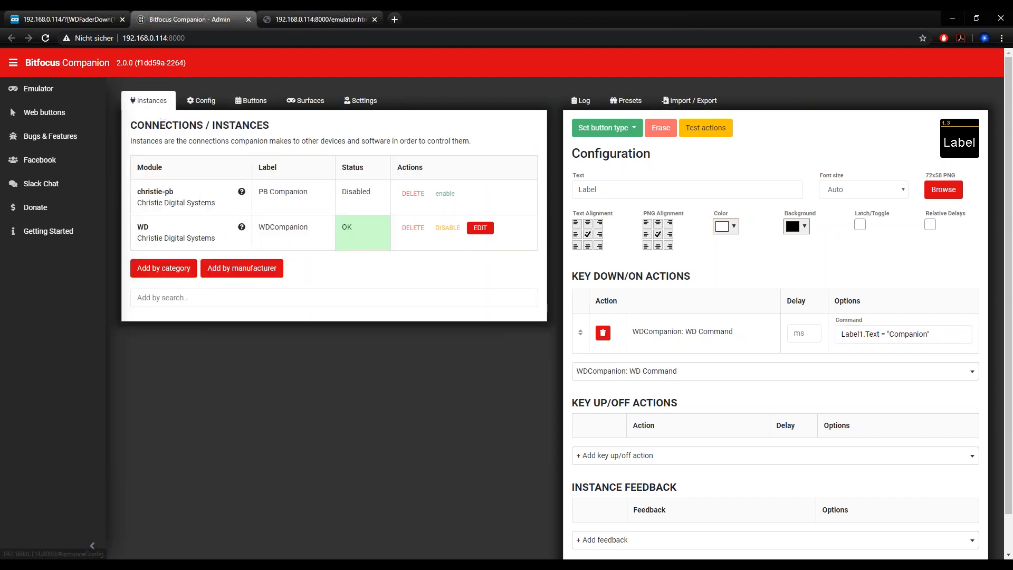
pyautogui.click(444, 194)
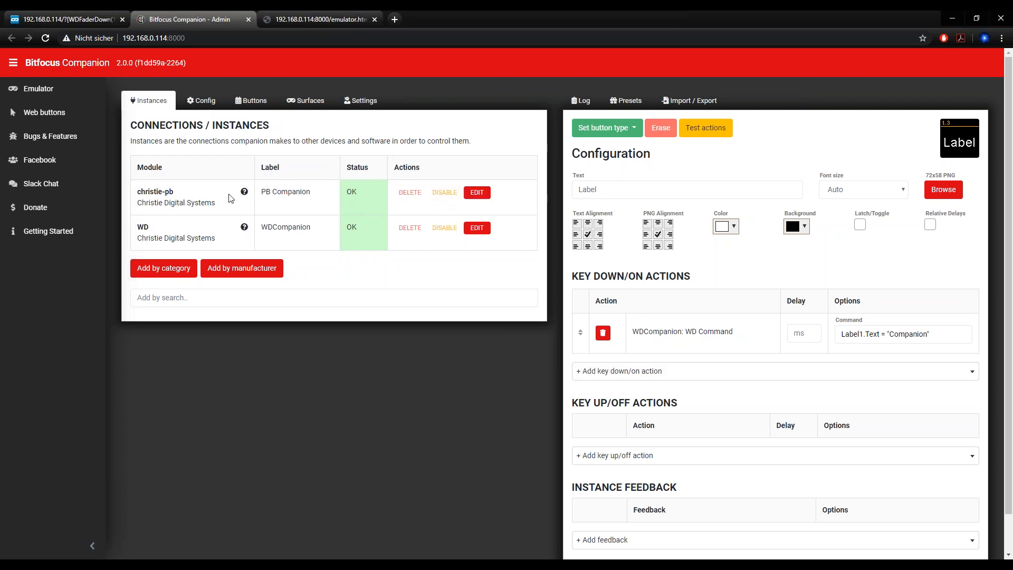
pyautogui.click(483, 194)
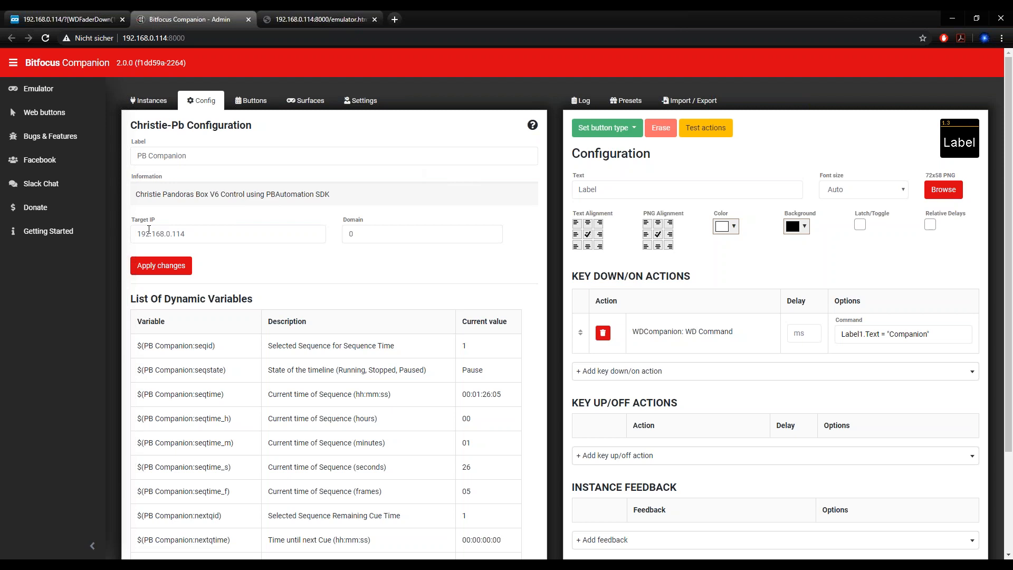
pyautogui.moveTo(206, 232); pyautogui.dragTo(140, 231)
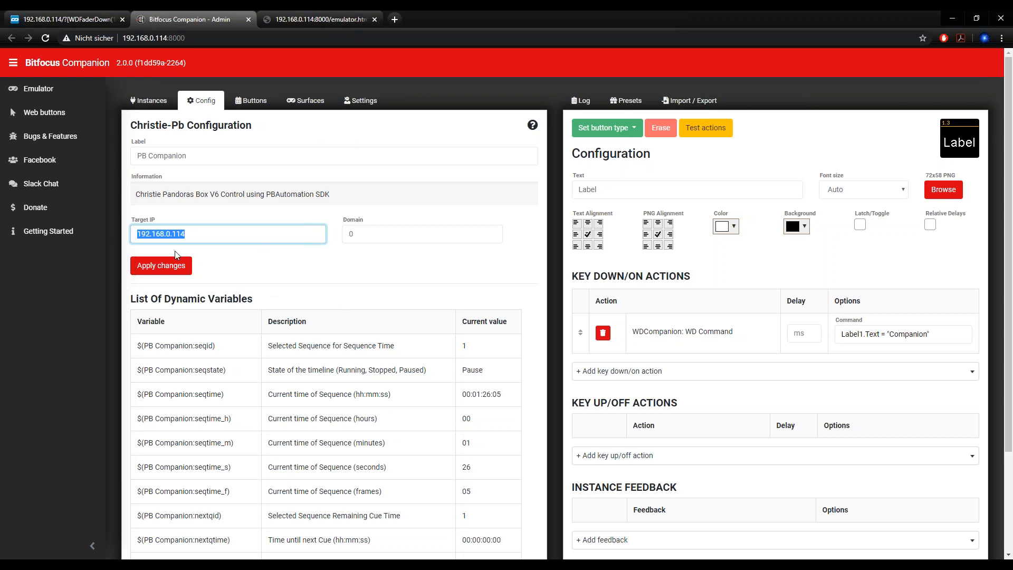
pyautogui.click(163, 268)
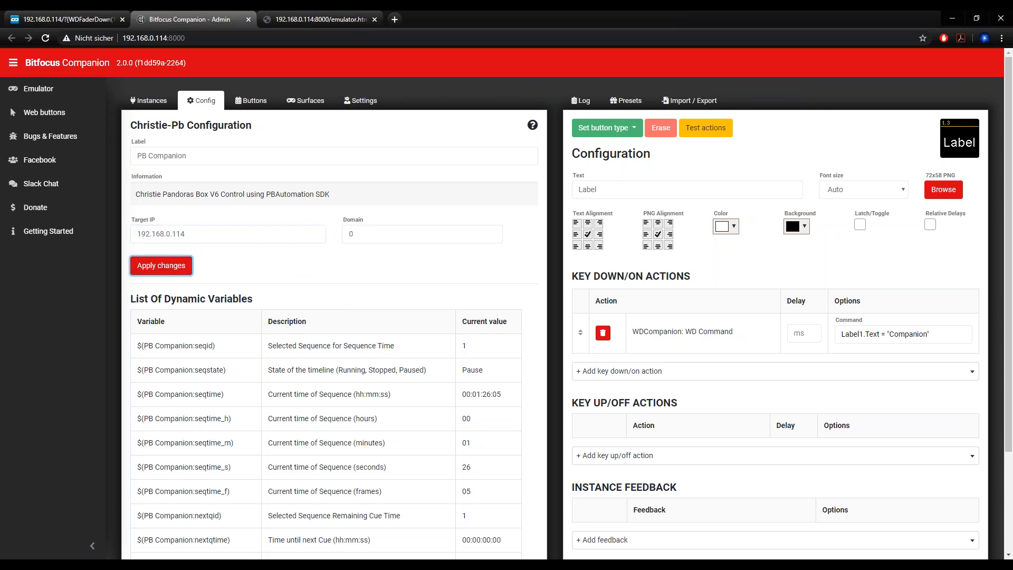
pyautogui.click(149, 101)
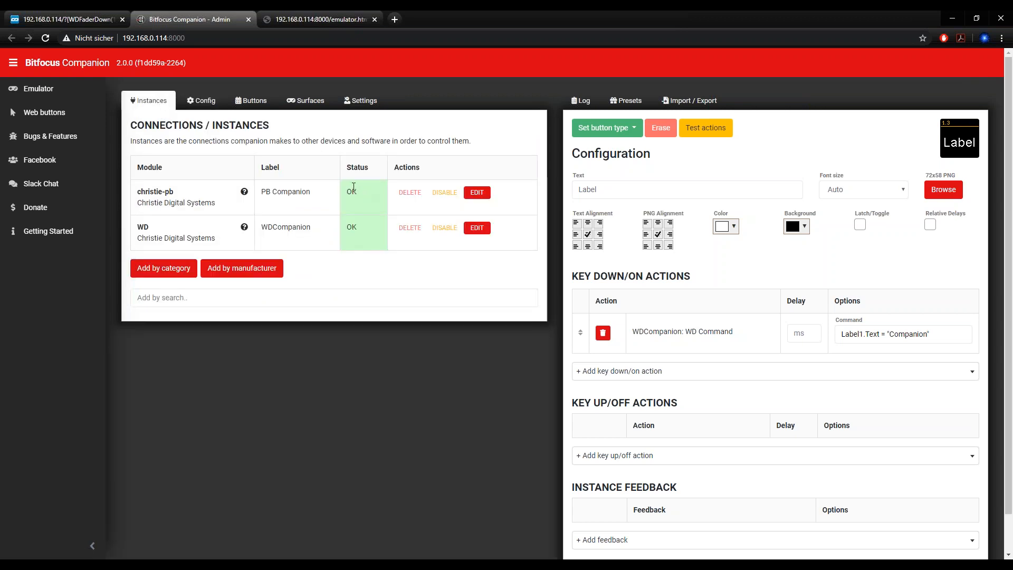
# Make button 1.18 in the button layout a Regular button with the text Prev Cue.
pyautogui.rightClick(243, 101)
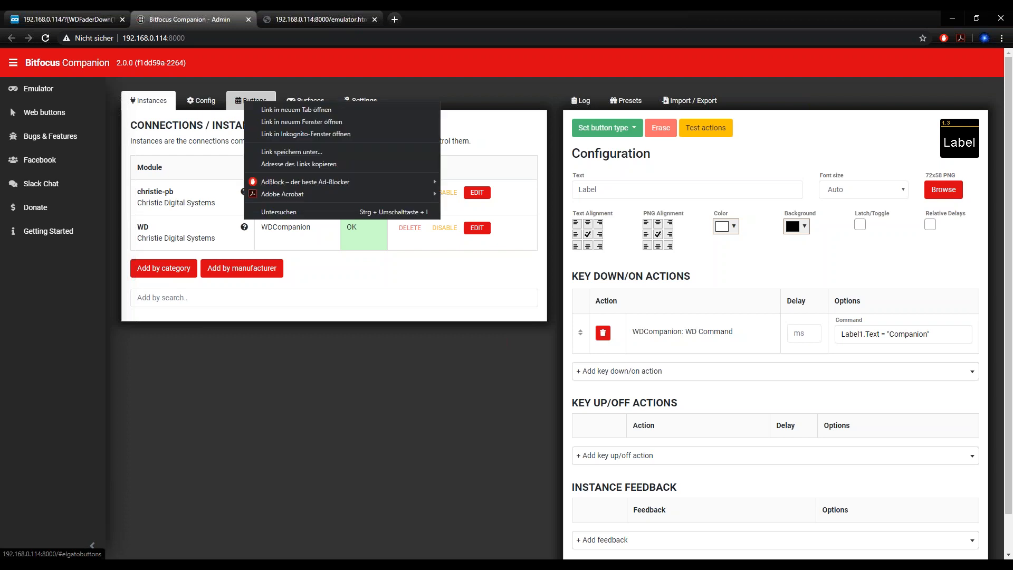
pyautogui.click(239, 103)
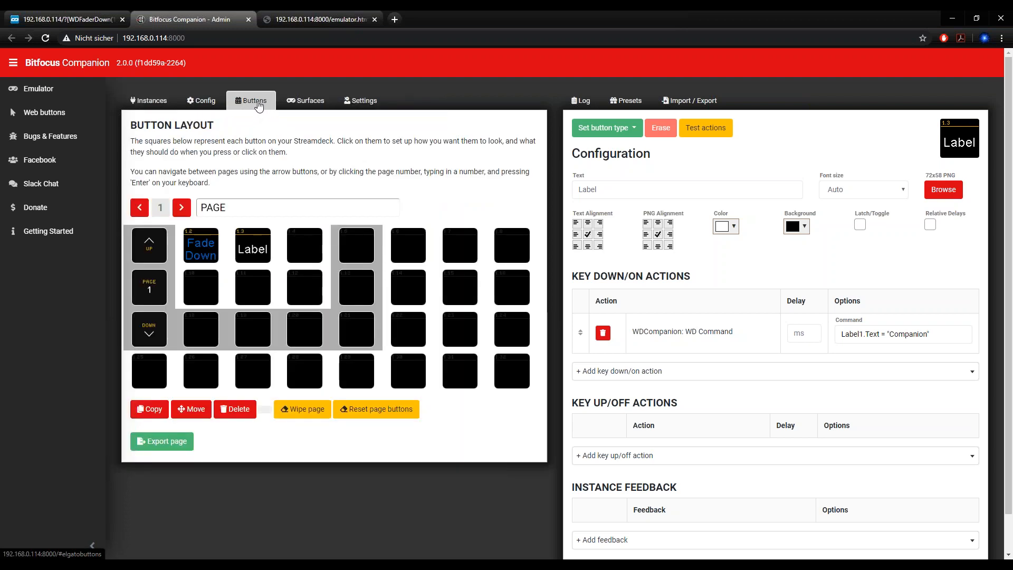
pyautogui.click(205, 328)
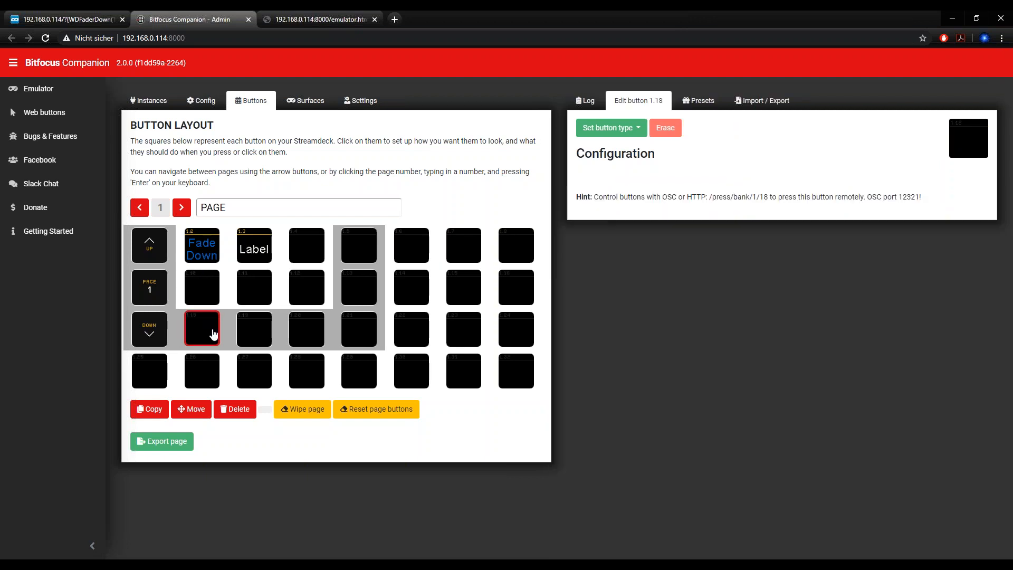
pyautogui.click(615, 136)
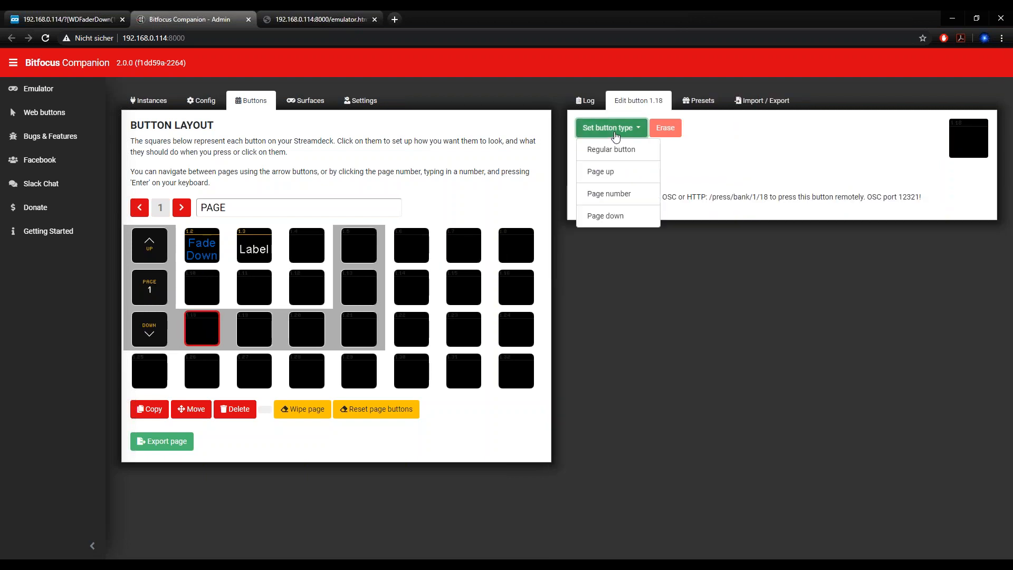
pyautogui.click(610, 150)
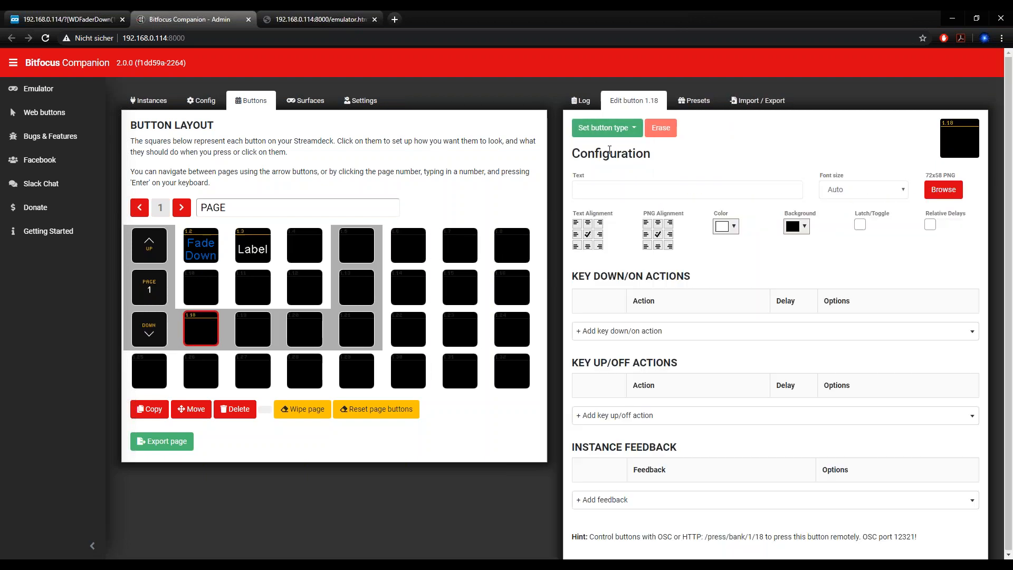
pyautogui.click(666, 193)
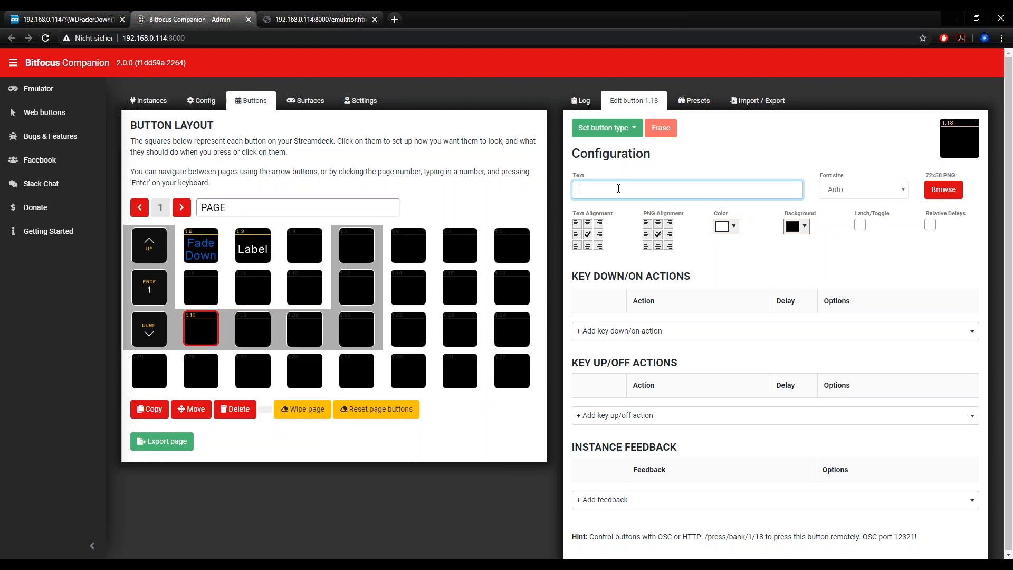
pyautogui.write('Prev Cue')
# Add the key down/on action "PB Companion: Goto Next/Last Cue" to the Prev Cue button.
pyautogui.click(644, 341)
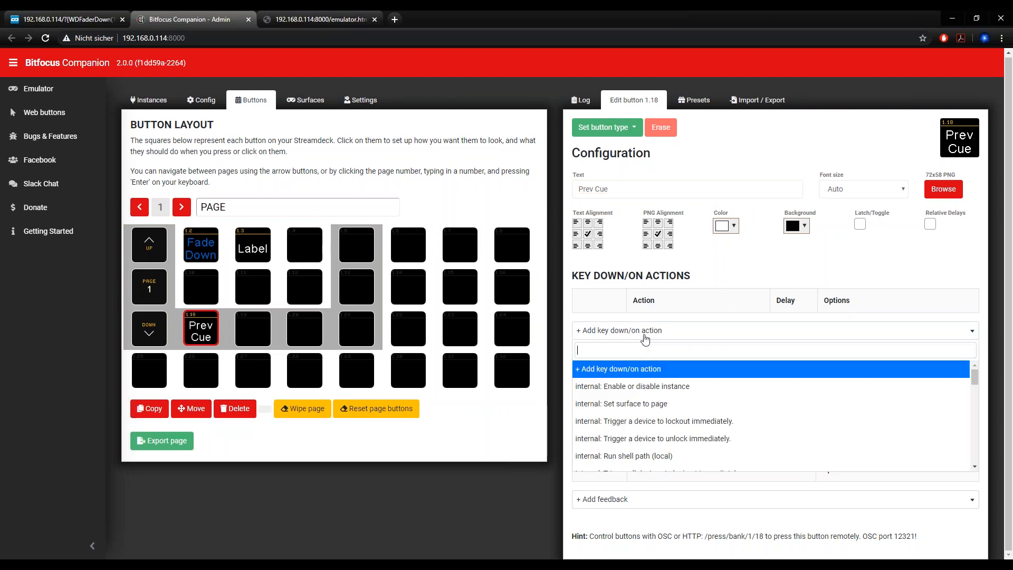
pyautogui.scroll(-10, 689, 397)
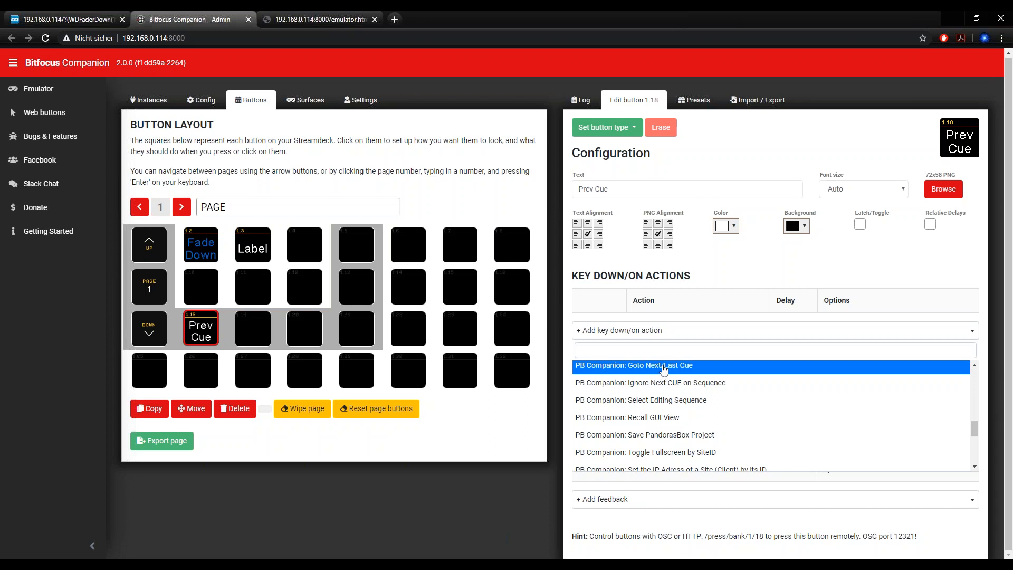
pyautogui.click(663, 369)
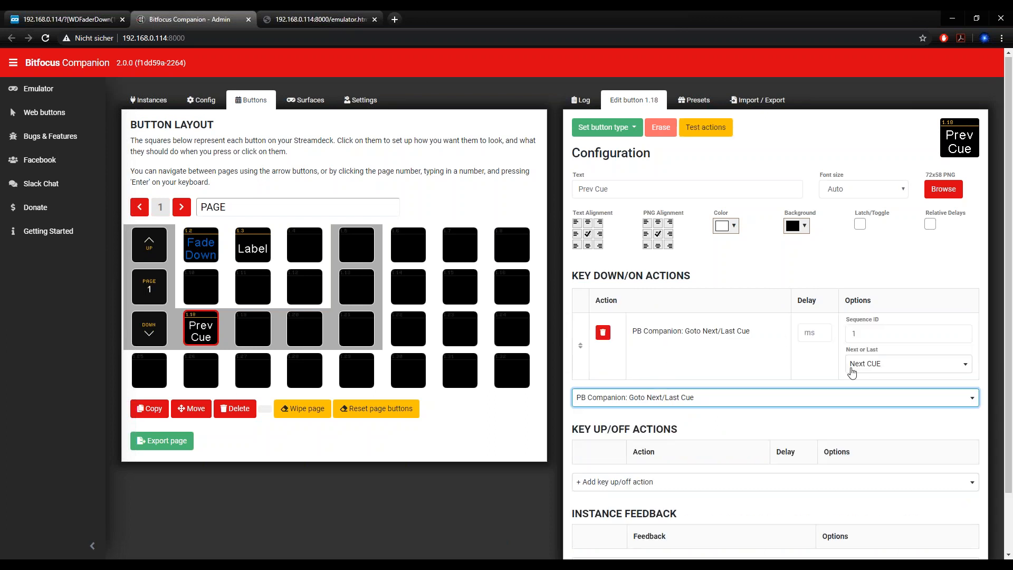
# Make button 1.19 in the button layout a Regular button with the text Next Cue.
pyautogui.moveTo(873, 332); pyautogui.dragTo(849, 334)
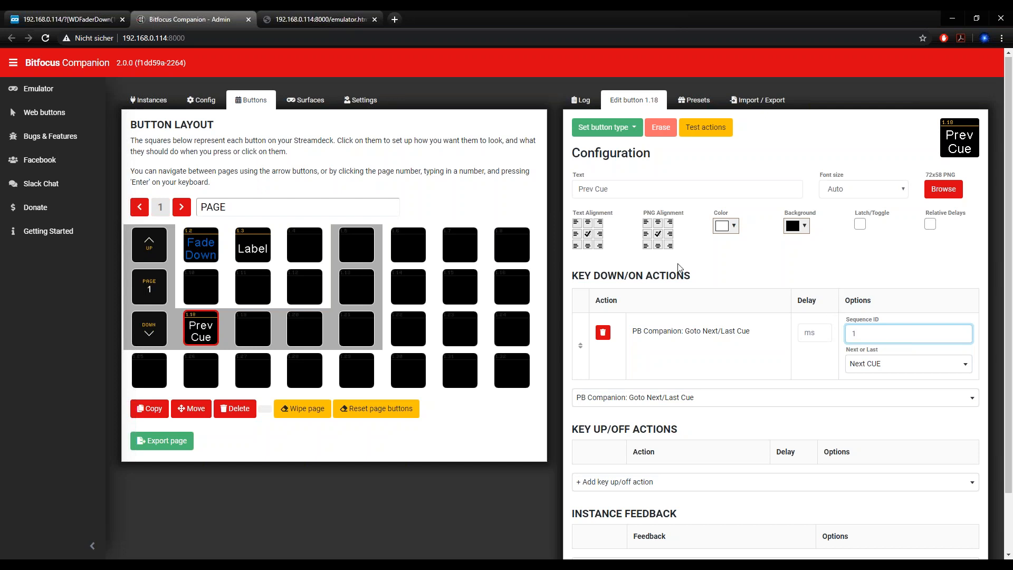
pyautogui.click(260, 337)
pyautogui.click(615, 130)
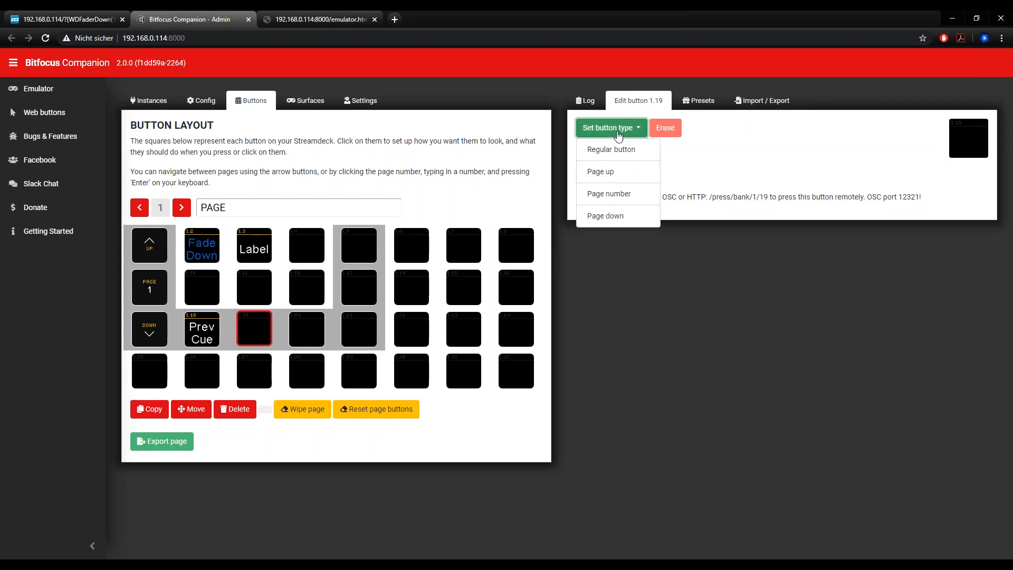
pyautogui.click(612, 148)
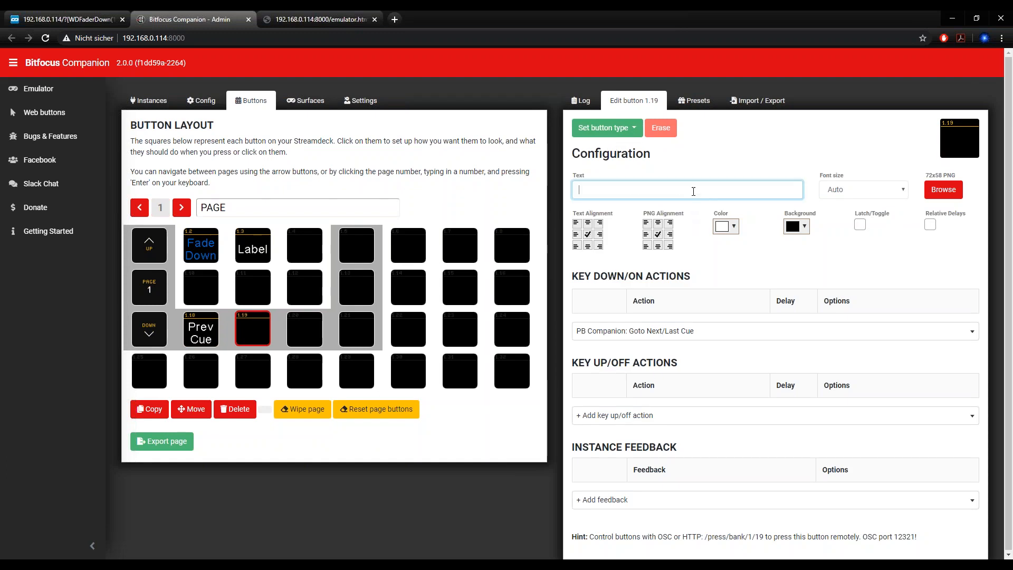
pyautogui.write('Next Cue')
# Add the key down/on action "PB Companion: Goto Next/Last Cue" to the Next Cue button with Next or Last set to Last CUE.
pyautogui.click(712, 333)
pyautogui.scroll(-10, 711, 435)
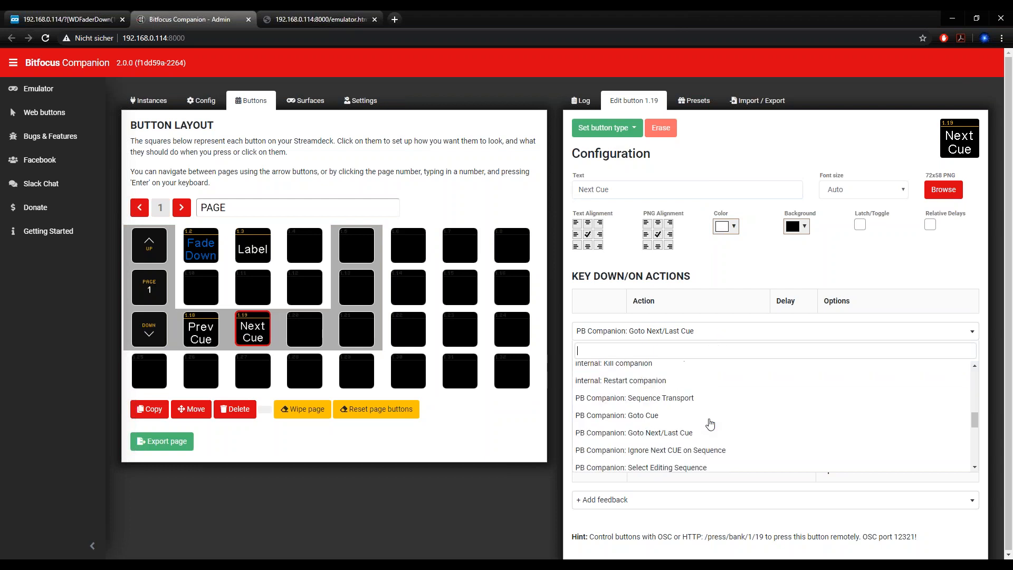
pyautogui.scroll(3, 707, 411)
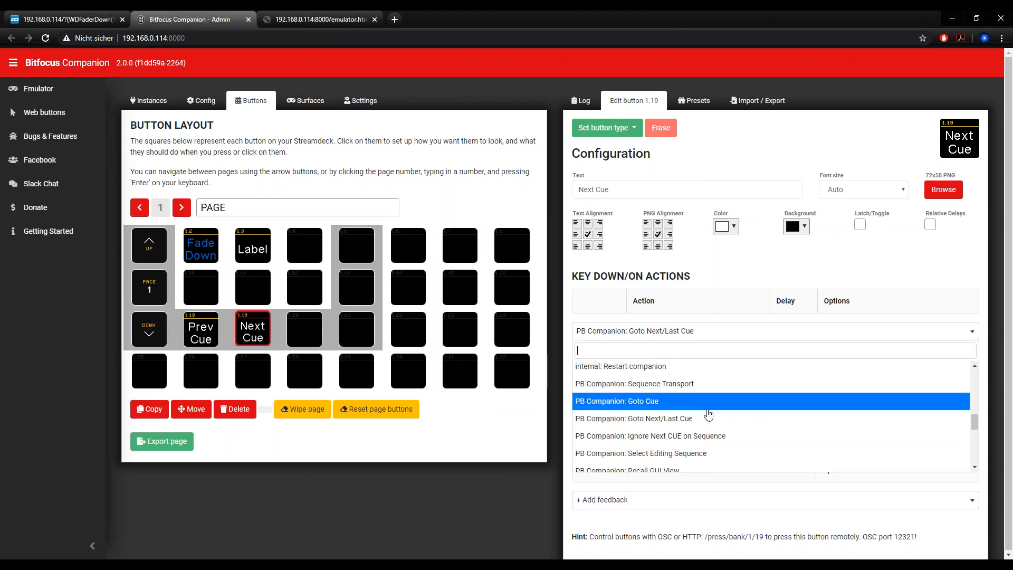
pyautogui.click(686, 419)
pyautogui.click(876, 365)
pyautogui.click(876, 386)
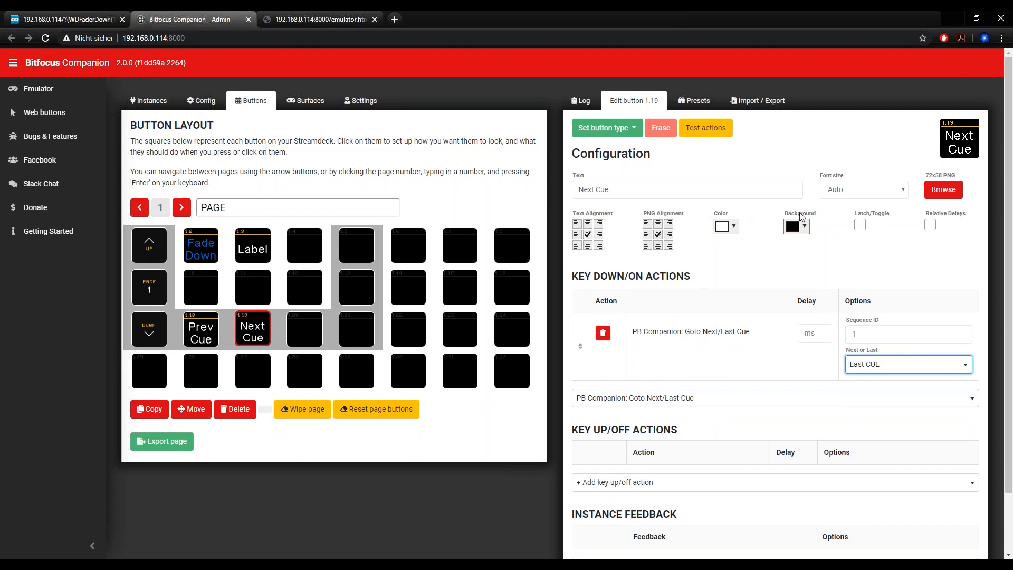
pyautogui.click(798, 145)
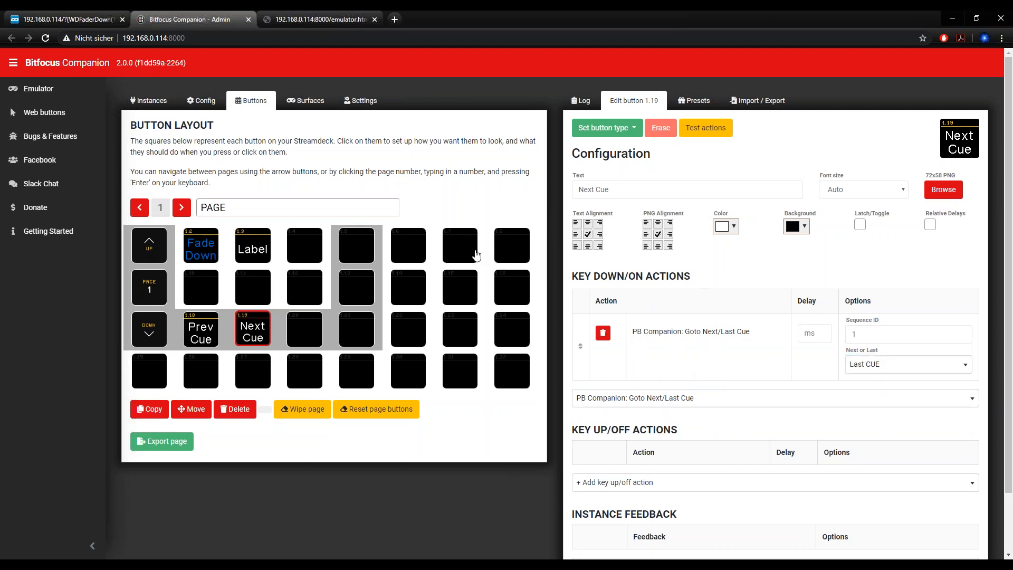
# Place the emulator in its own window beside Pandoras Box Manager and test the Next Cue and Prev Cue buttons once each.
pyautogui.click(322, 19)
pyautogui.moveTo(328, 15); pyautogui.dragTo(482, 20)
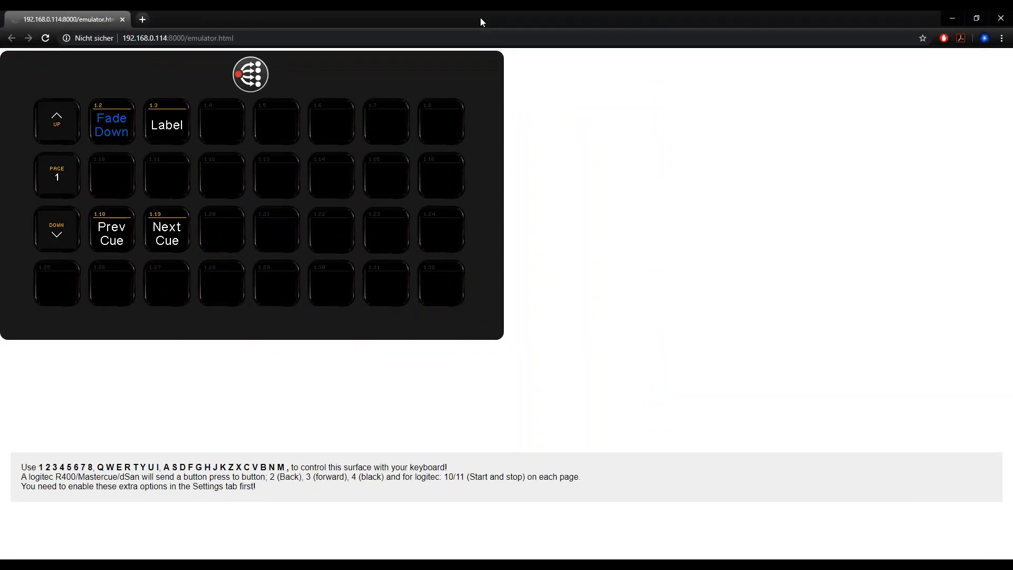
pyautogui.press('super+Left')
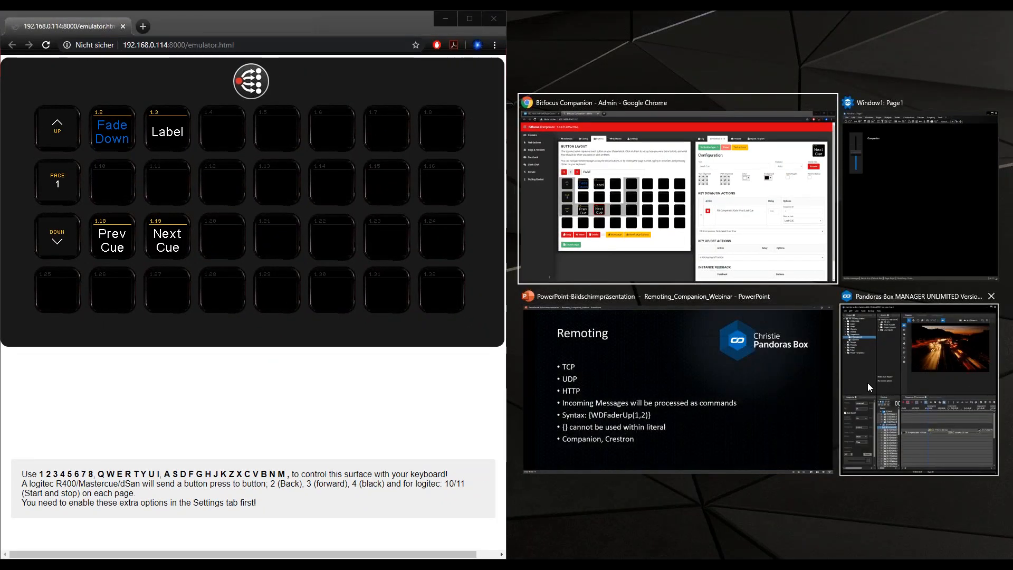
pyautogui.click(868, 382)
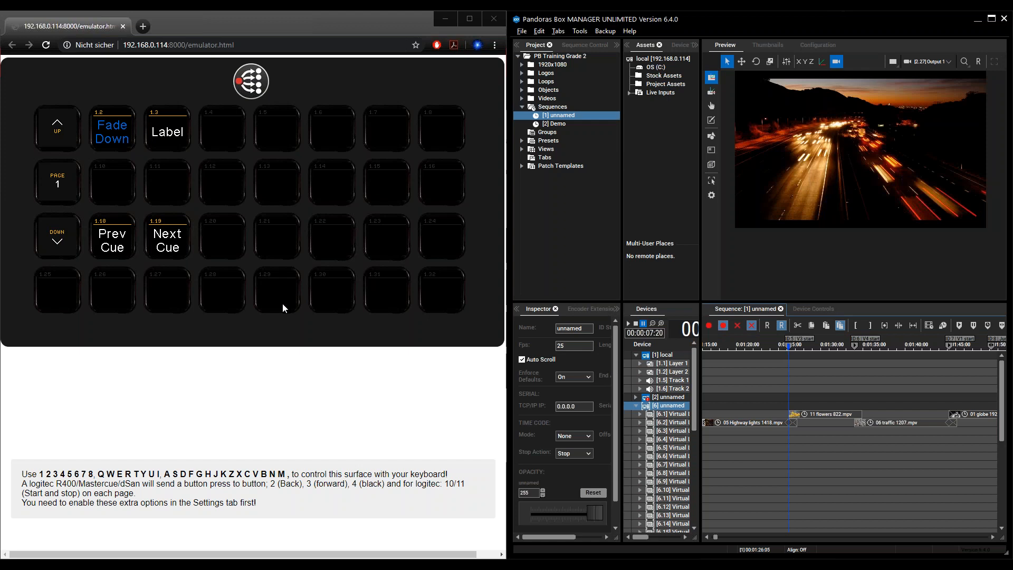
pyautogui.click(168, 241)
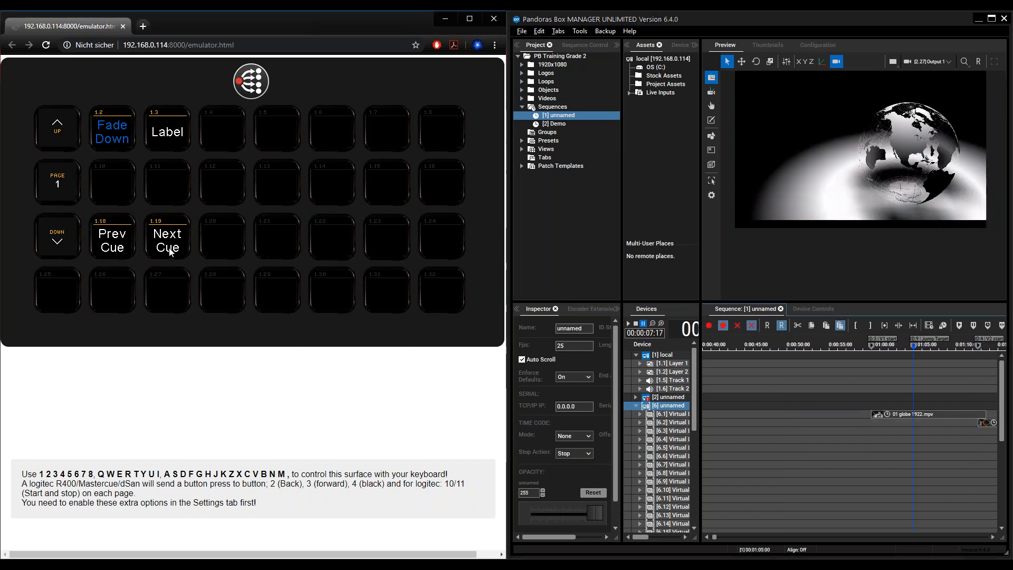
pyautogui.click(112, 241)
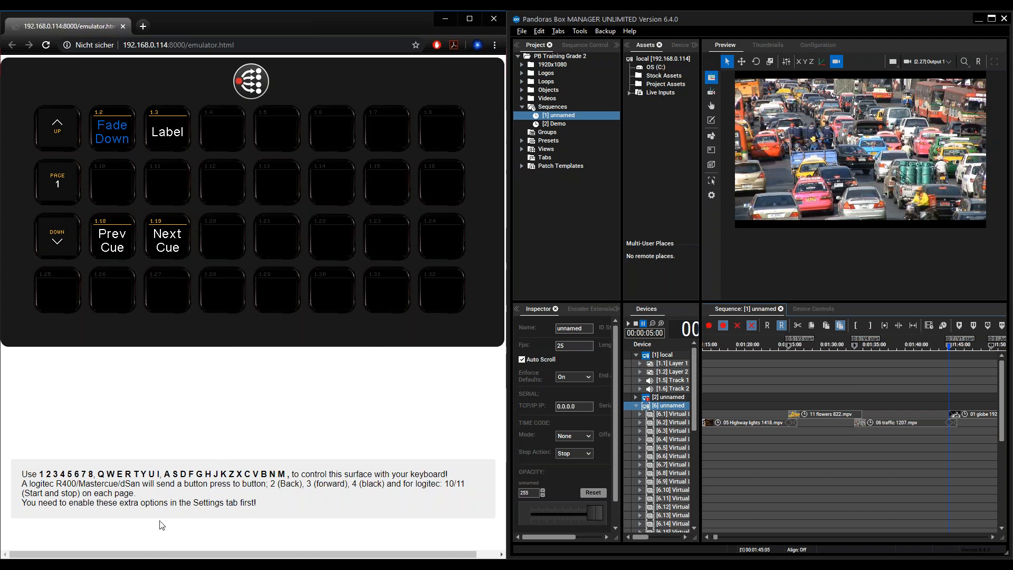
# In the Companion button layout, set the Next Cue button's action option to Next CUE and the Prev Cue button's to Last CUE.
pyautogui.click(115, 525)
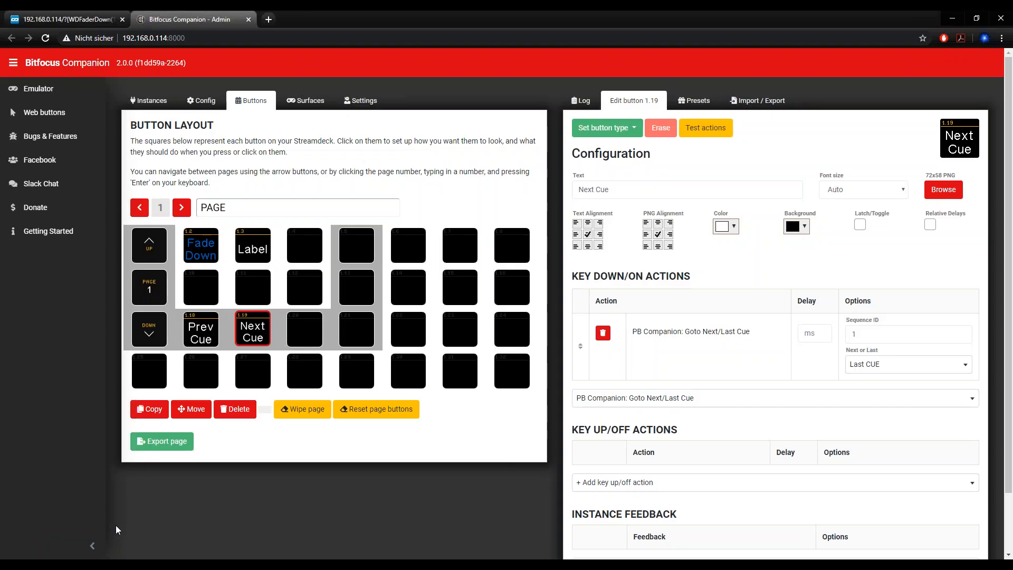
pyautogui.click(896, 373)
pyautogui.click(892, 399)
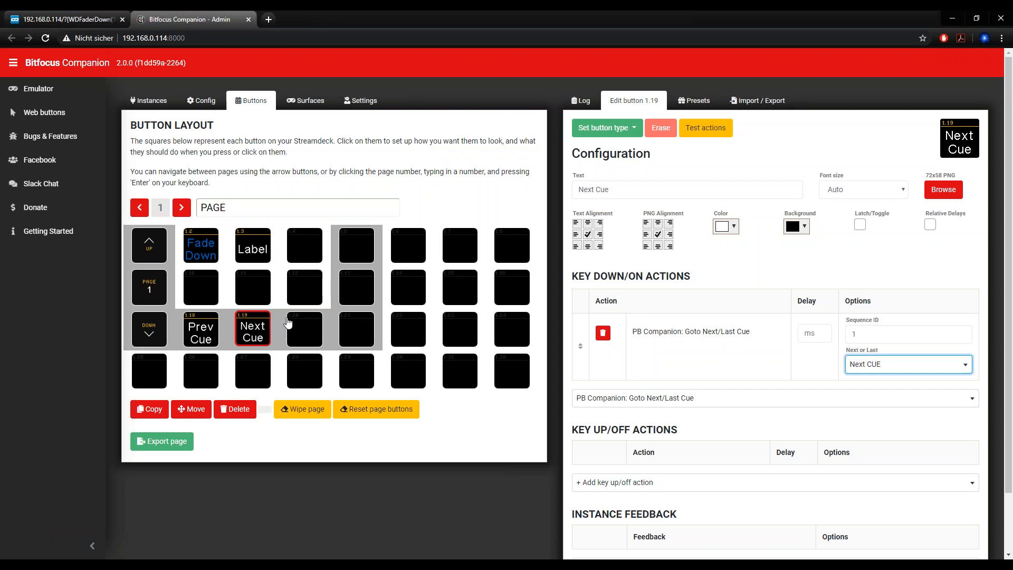
pyautogui.click(212, 343)
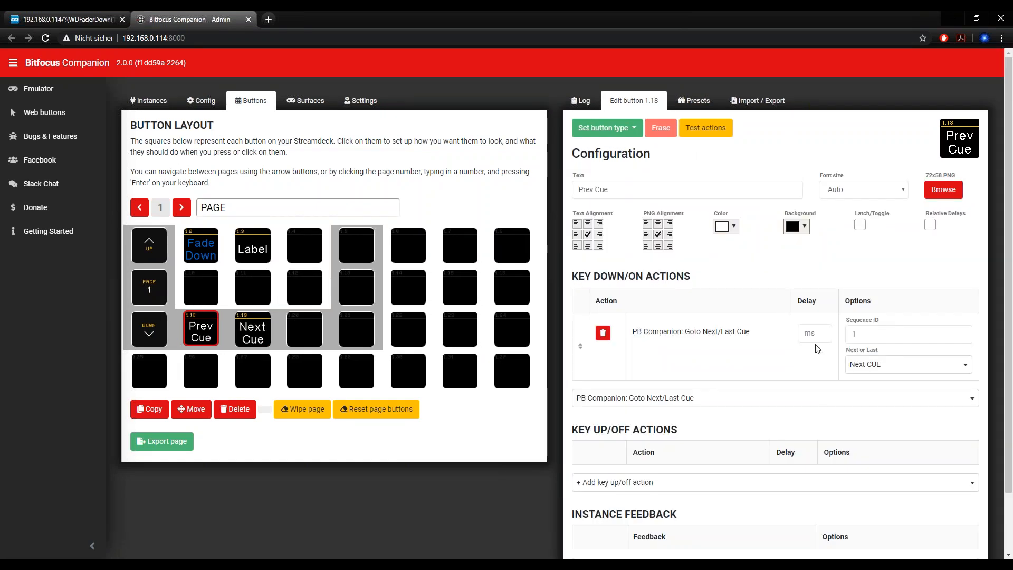
pyautogui.click(876, 364)
pyautogui.click(864, 391)
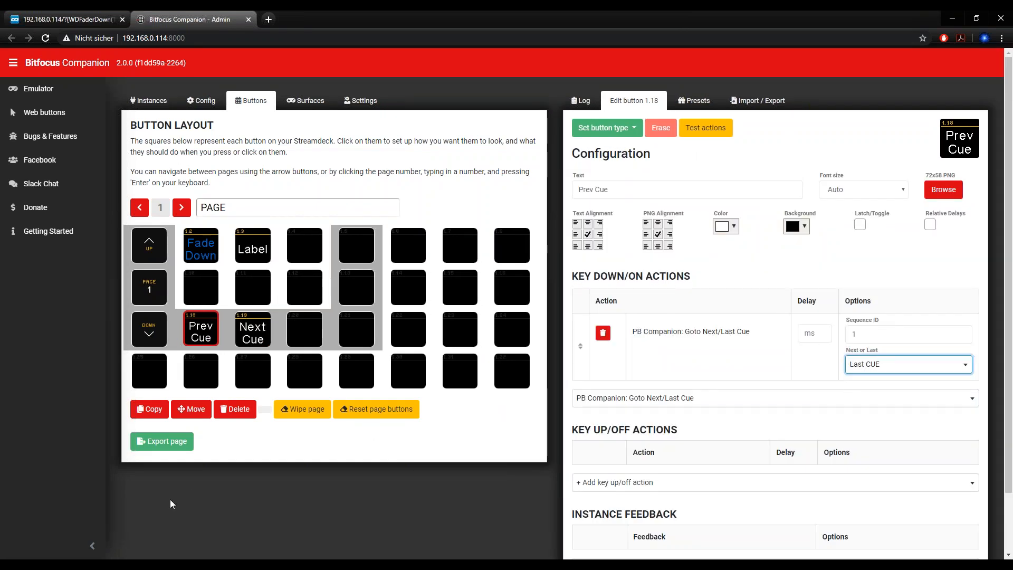
# Return to the emulator beside Pandoras Box Manager and trigger Next Cue three times to test it.
pyautogui.click(202, 565)
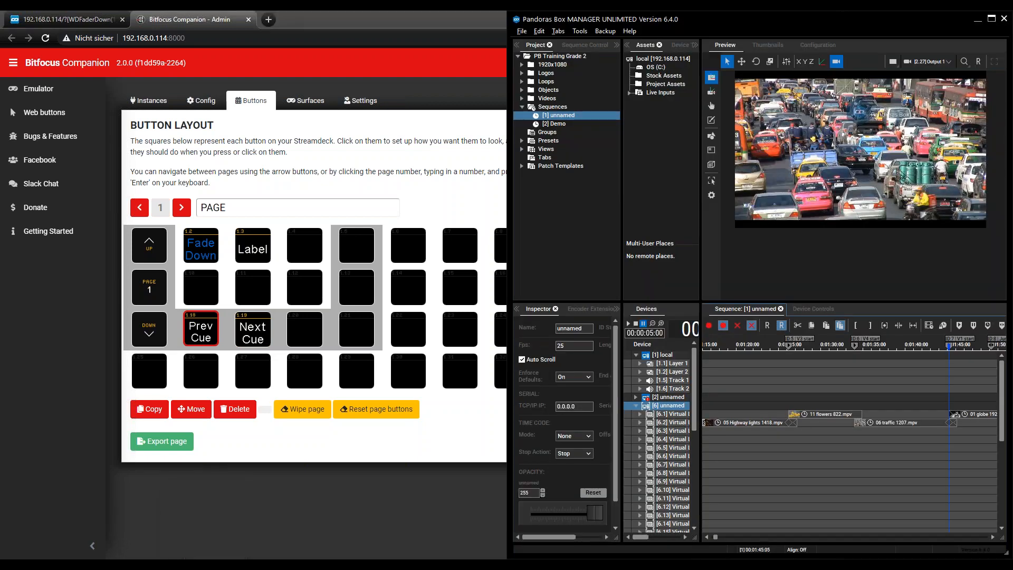
pyautogui.moveTo(117, 565)
pyautogui.click(164, 529)
pyautogui.click(169, 247)
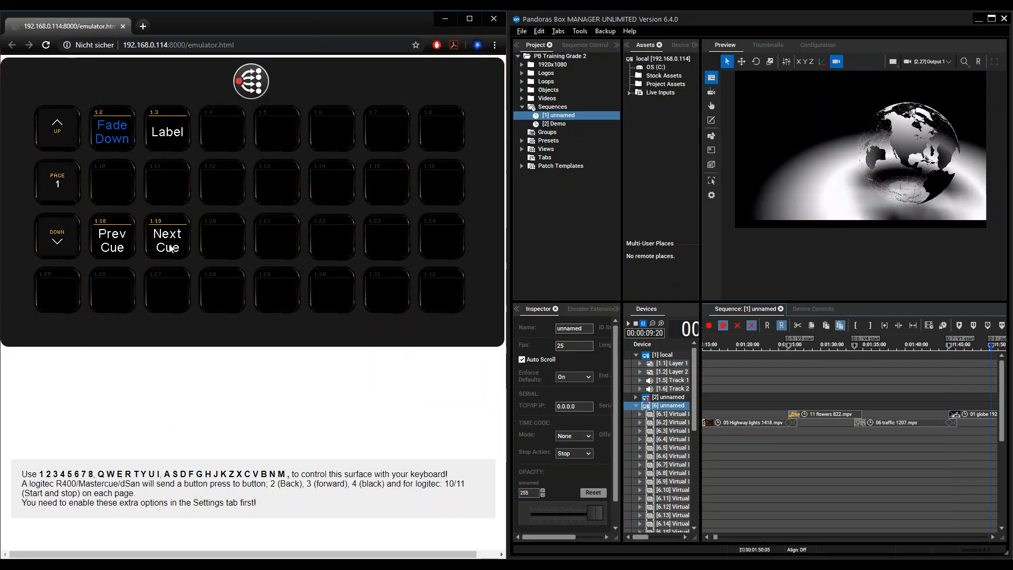
pyautogui.click(169, 246)
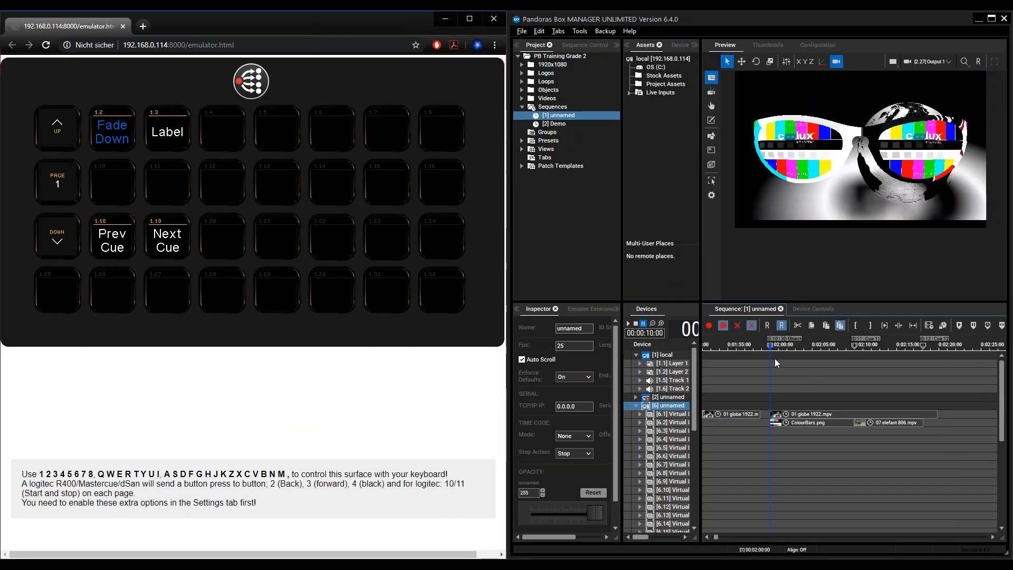
pyautogui.click(170, 234)
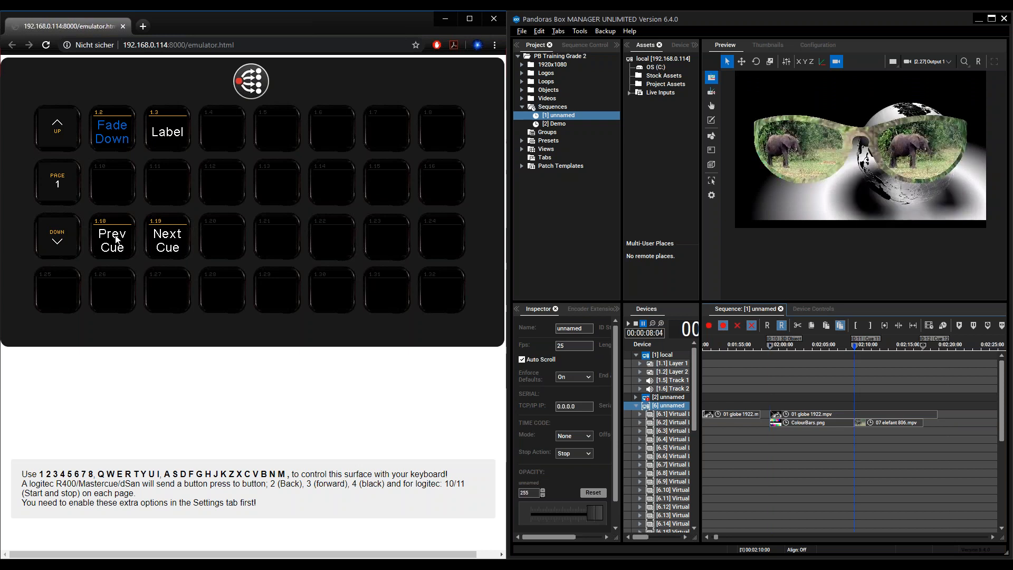
# Trigger Prev Cue several times in the emulator, followed by Next Cue, to test stepping through the sequence's cues.
pyautogui.click(116, 236)
pyautogui.click(116, 235)
pyautogui.click(116, 235)
pyautogui.click(116, 236)
pyautogui.click(115, 235)
pyautogui.click(116, 236)
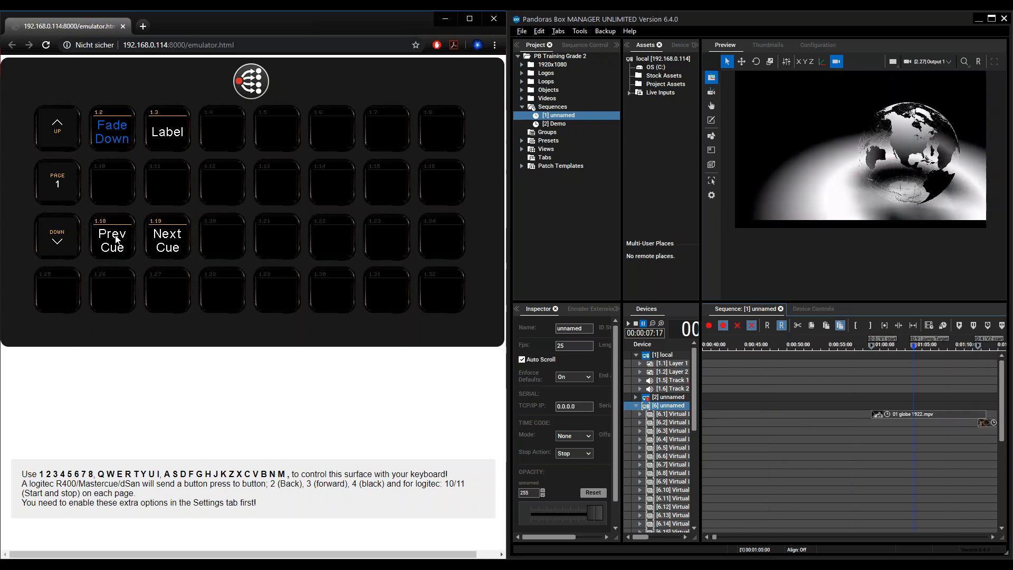
pyautogui.click(162, 239)
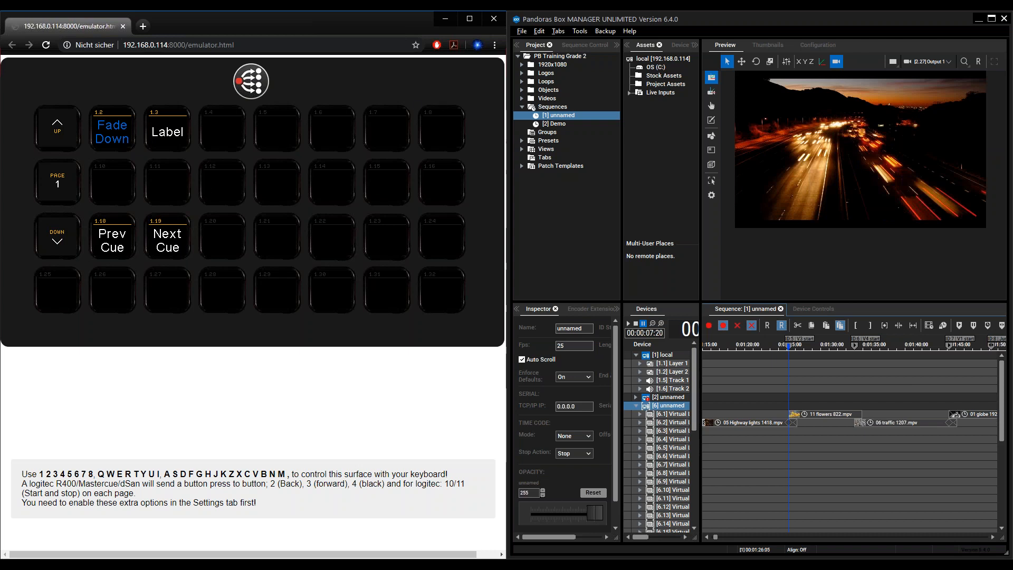
# Return to the Companion button layout and make button 1.20 a Regular button.
pyautogui.click(127, 549)
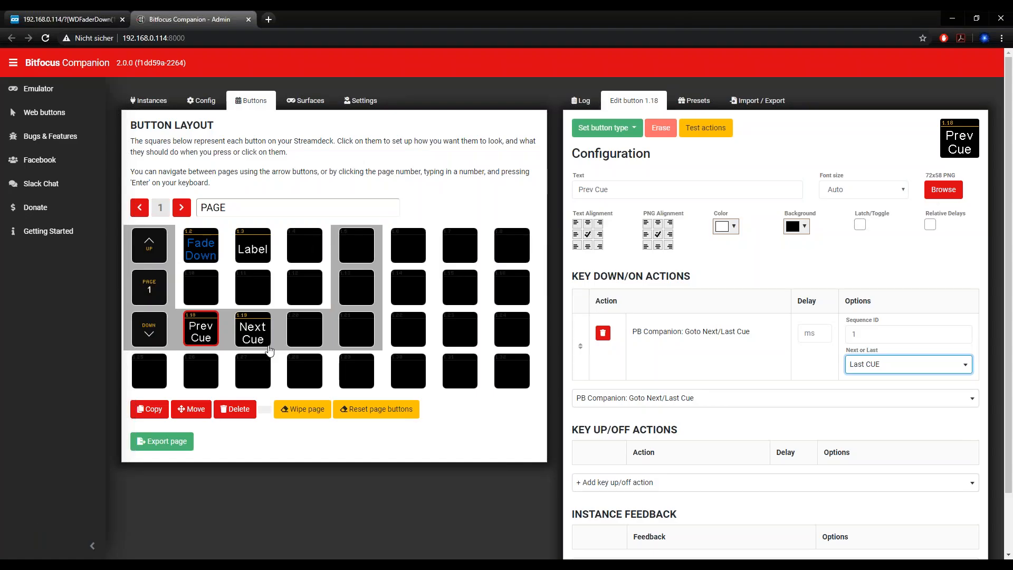
pyautogui.click(297, 331)
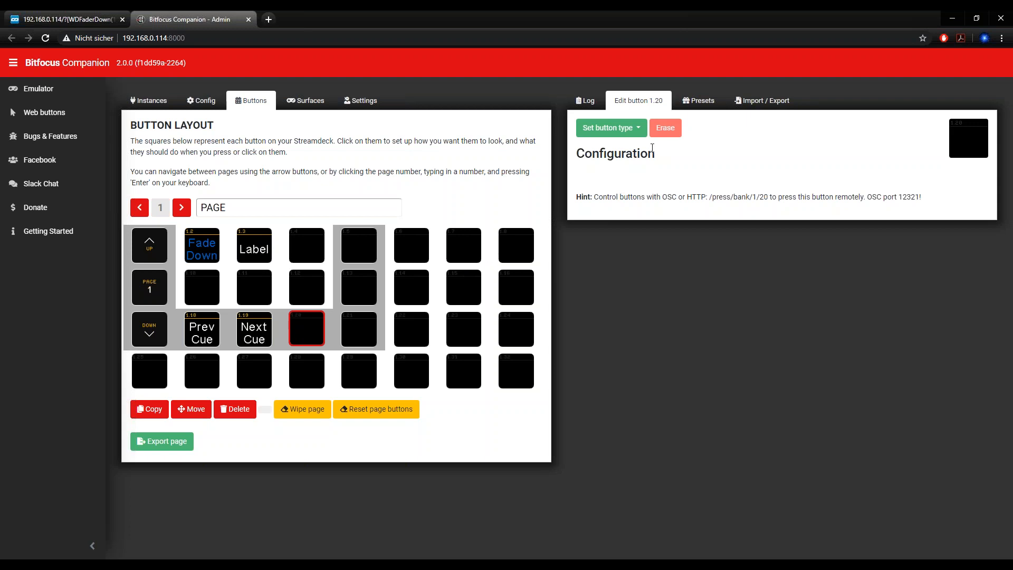
pyautogui.rightClick(591, 128)
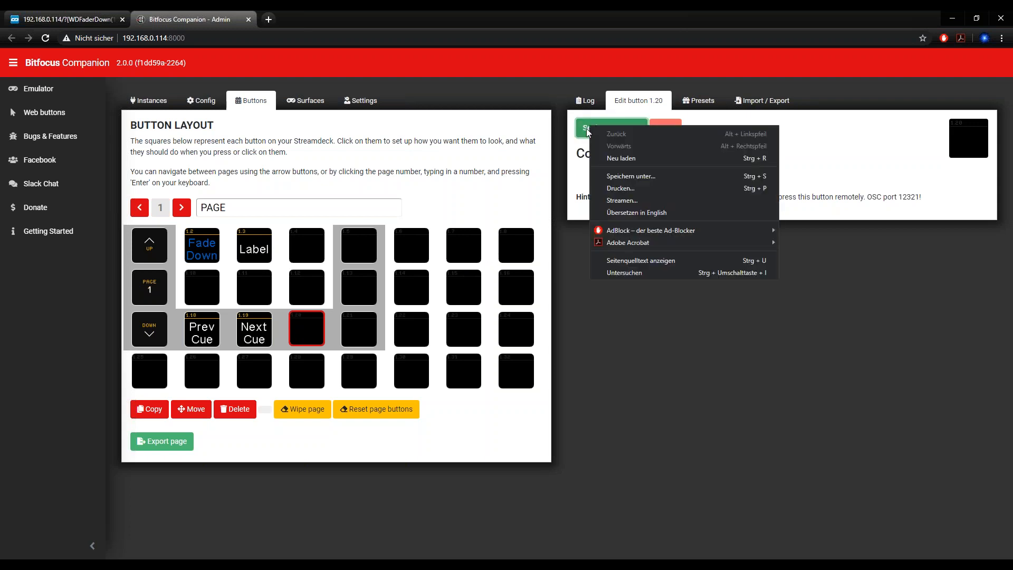
pyautogui.click(587, 129)
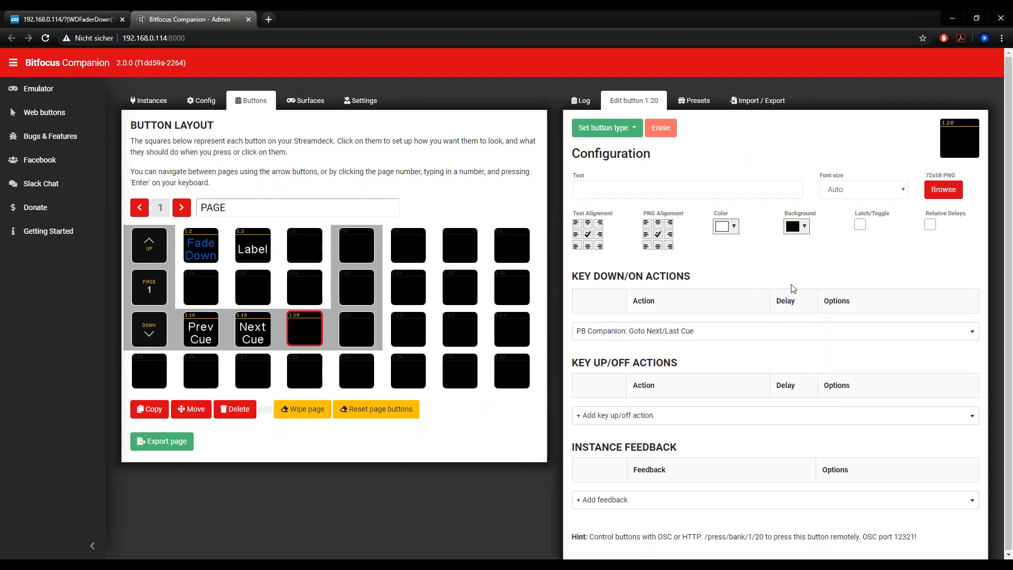
pyautogui.click(686, 190)
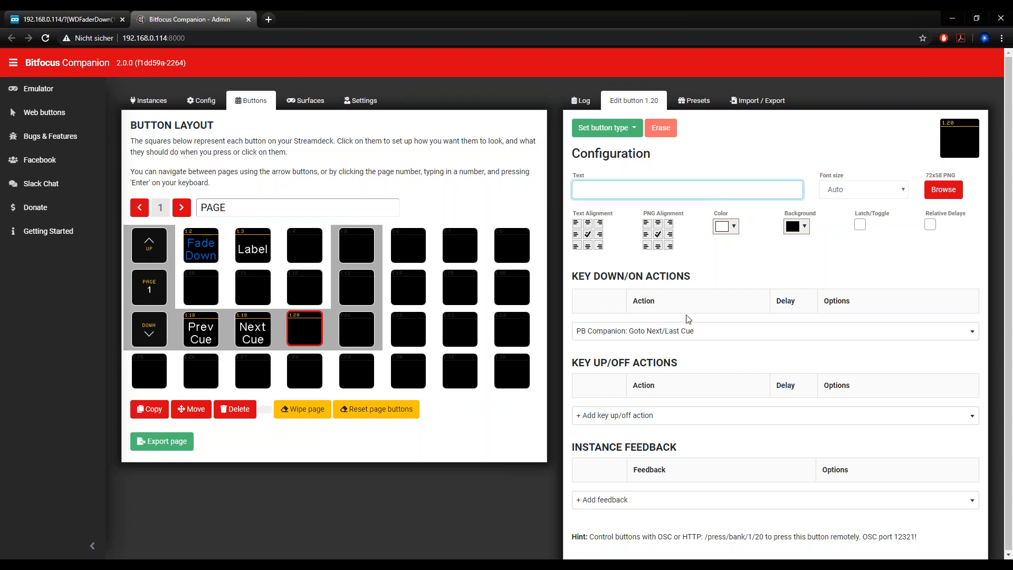
# Add the key down/on action "PB Companion: Sequence Transport" to button 1.20 and enable its Latch/Toggle option.
pyautogui.click(688, 332)
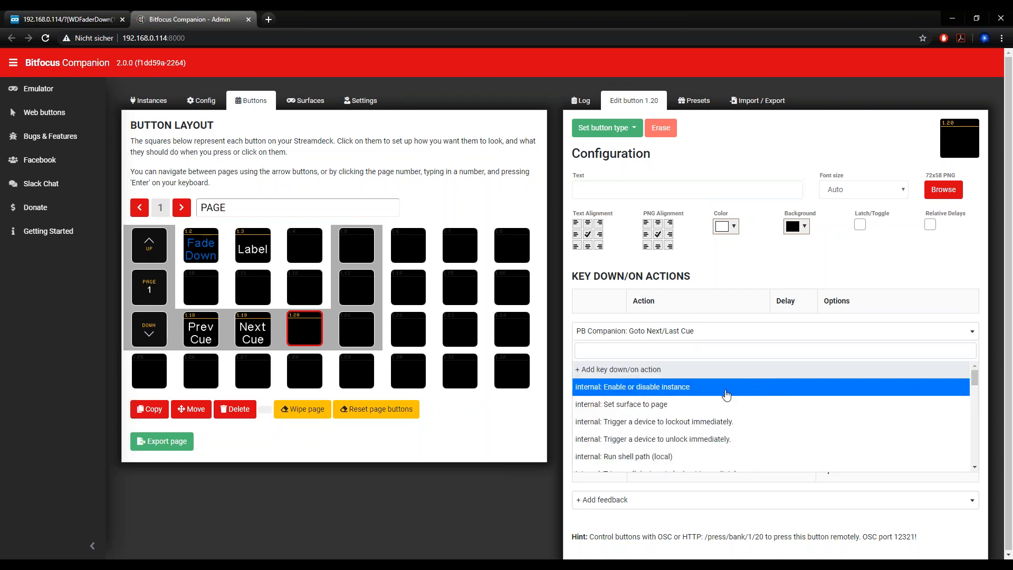
pyautogui.scroll(-7, 669, 431)
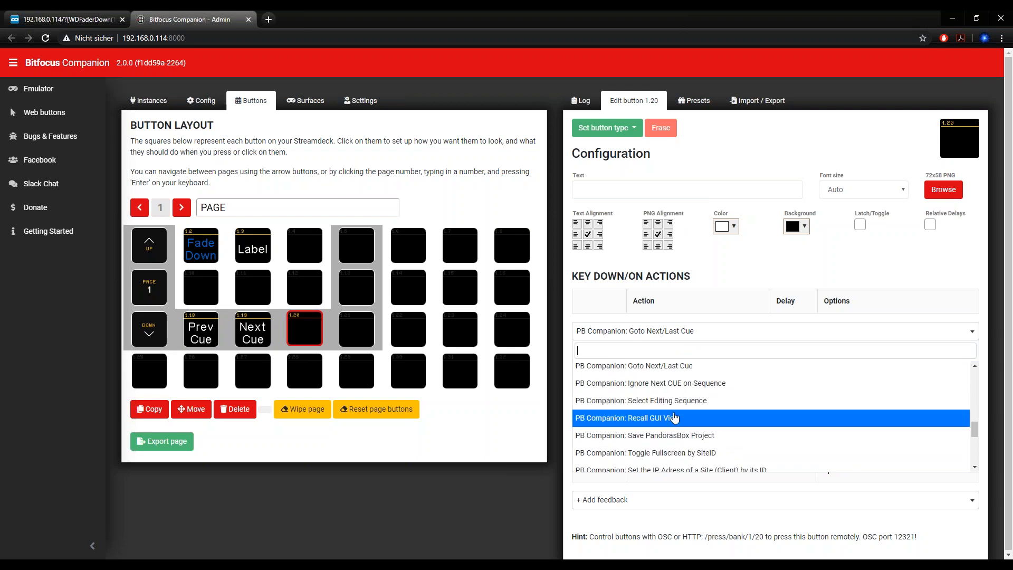
pyautogui.scroll(-3, 705, 414)
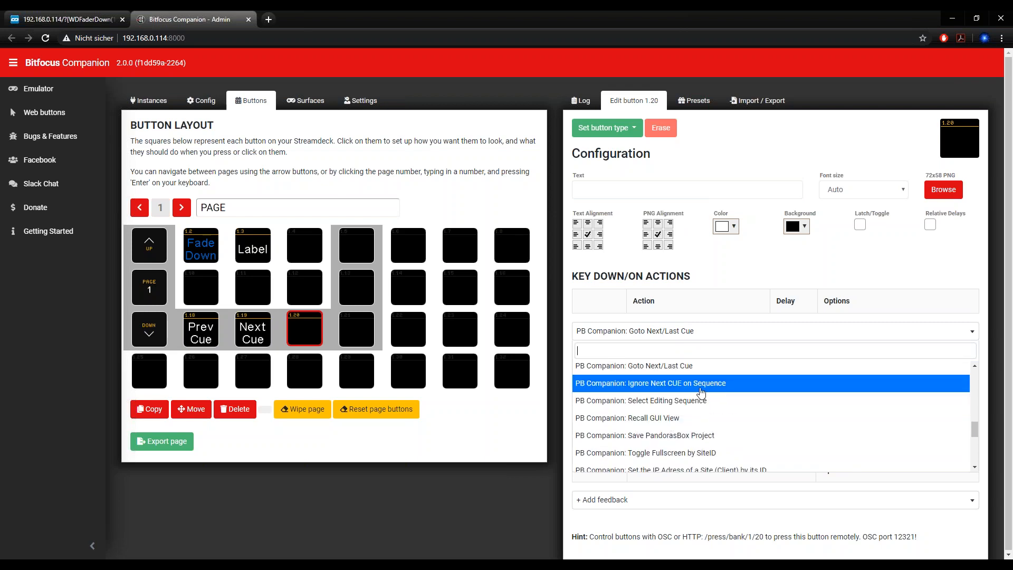
pyautogui.scroll(-2, 708, 421)
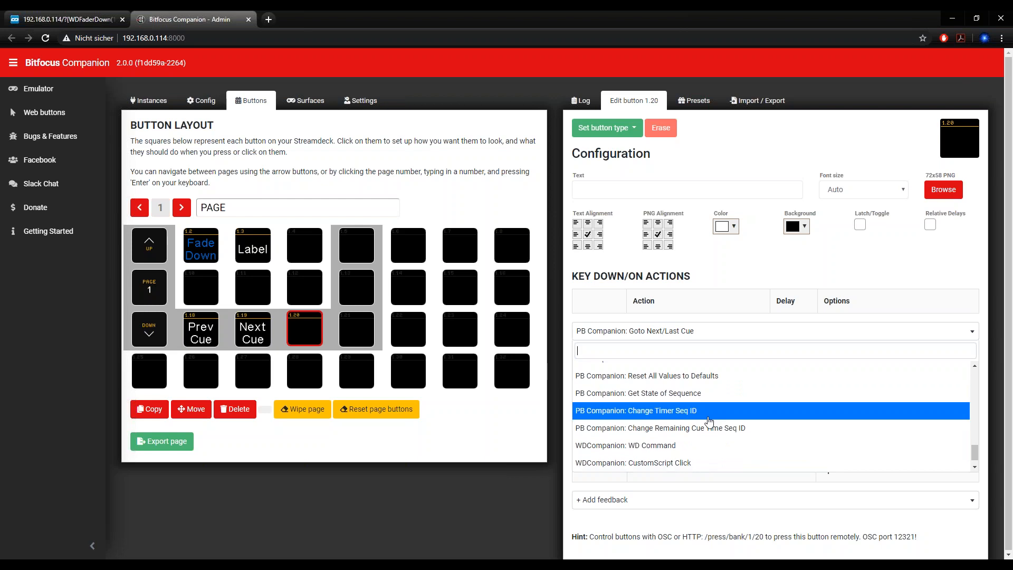
pyautogui.scroll(6, 709, 422)
pyautogui.scroll(-4, 709, 422)
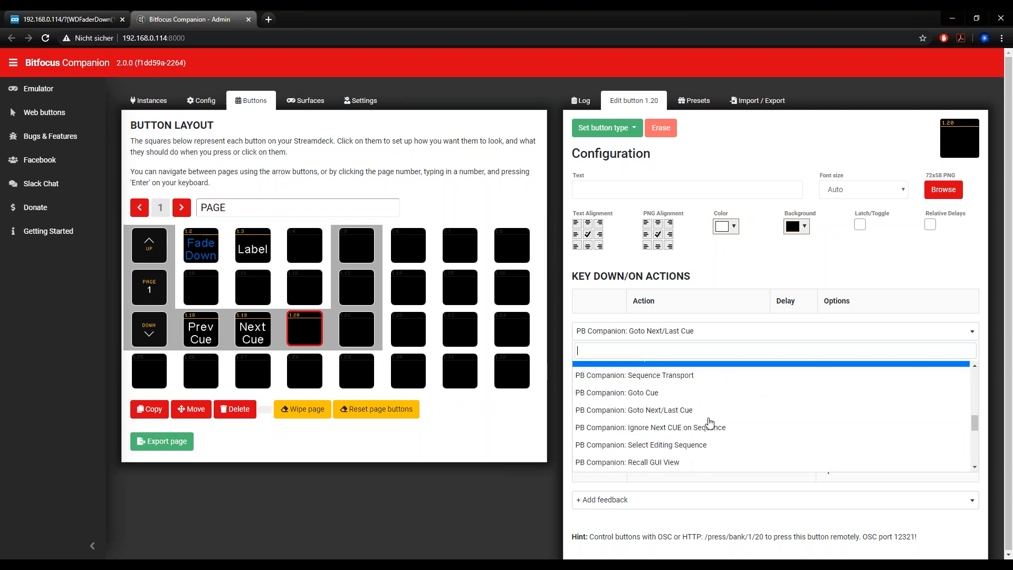
pyautogui.scroll(2, 710, 419)
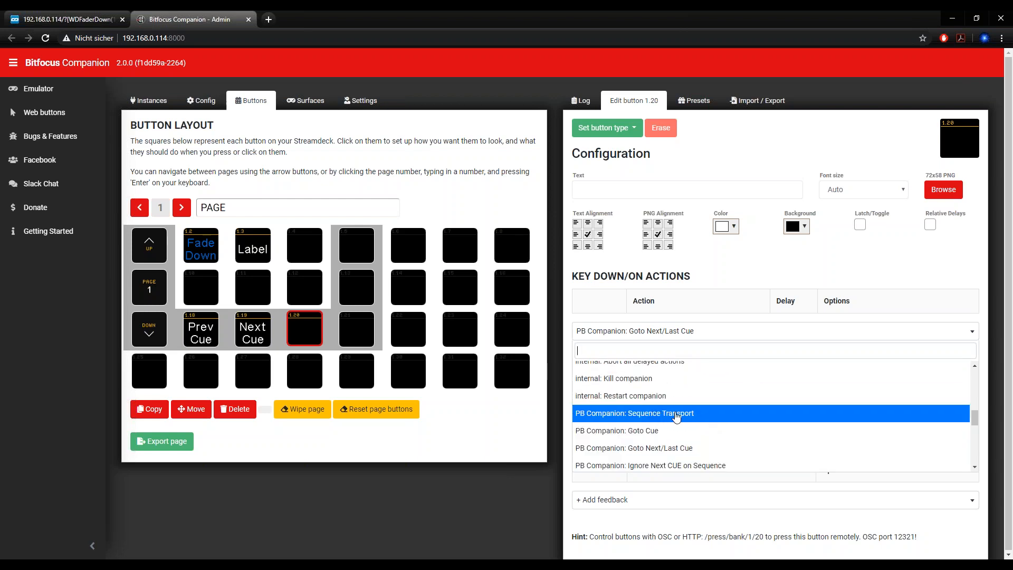
pyautogui.click(677, 417)
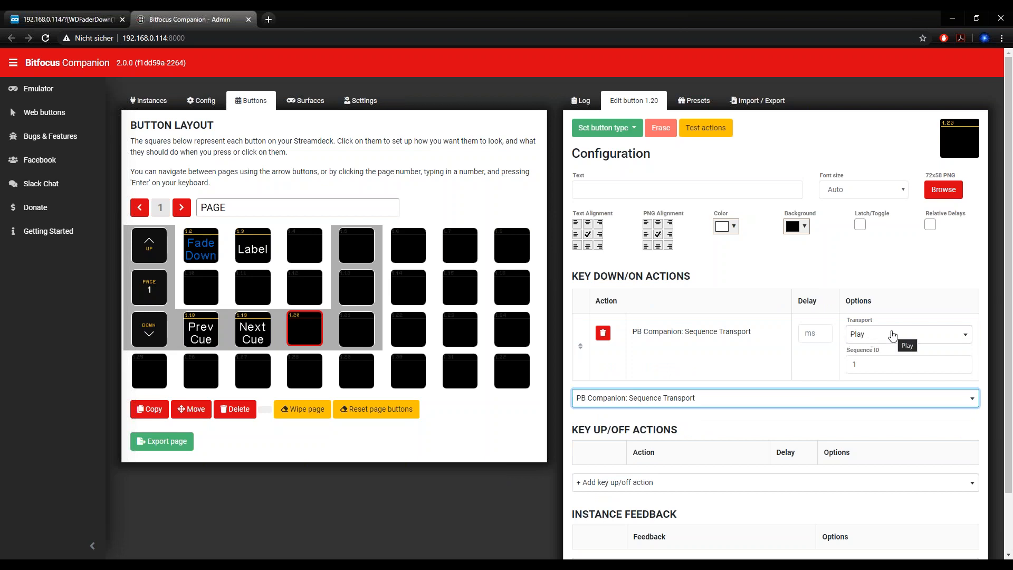
pyautogui.click(859, 226)
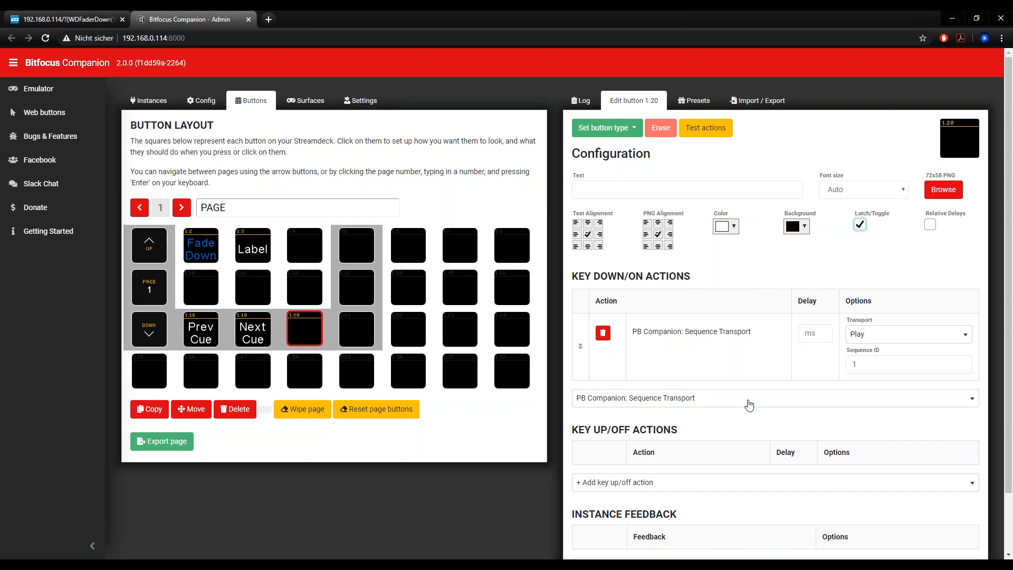
# Add the key up/off action "PB Companion: Sequence Transport" to button 1.20 and set its transport to Pause.
pyautogui.scroll(-1, 736, 409)
pyautogui.click(690, 437)
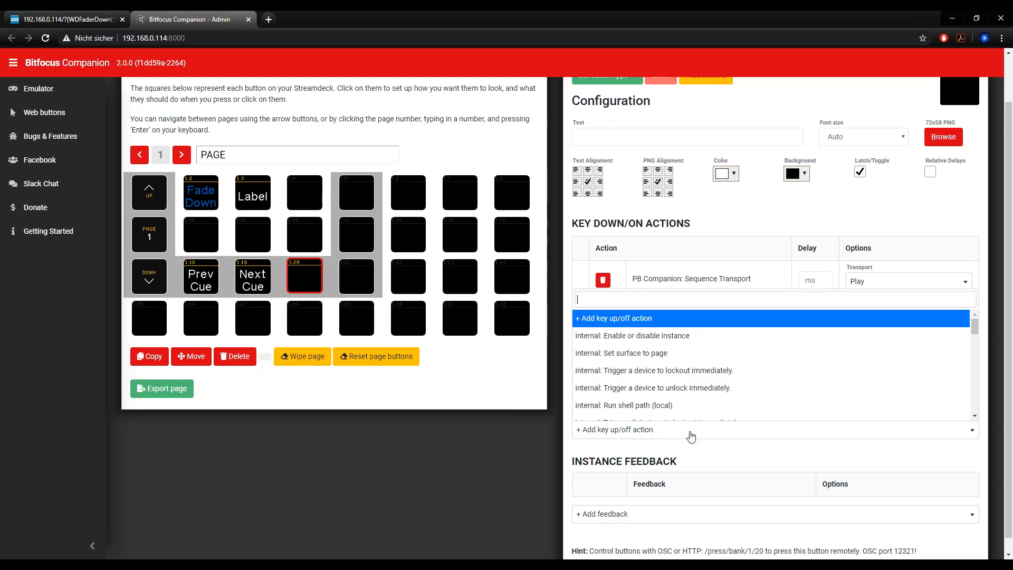
pyautogui.scroll(-1, 694, 376)
pyautogui.scroll(-8, 694, 376)
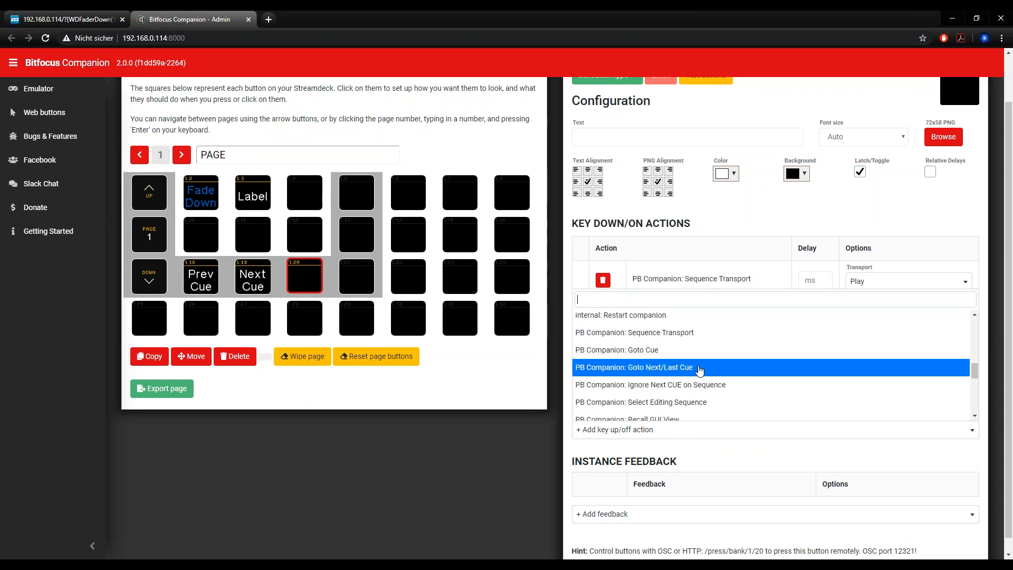
pyautogui.click(681, 333)
pyautogui.click(910, 433)
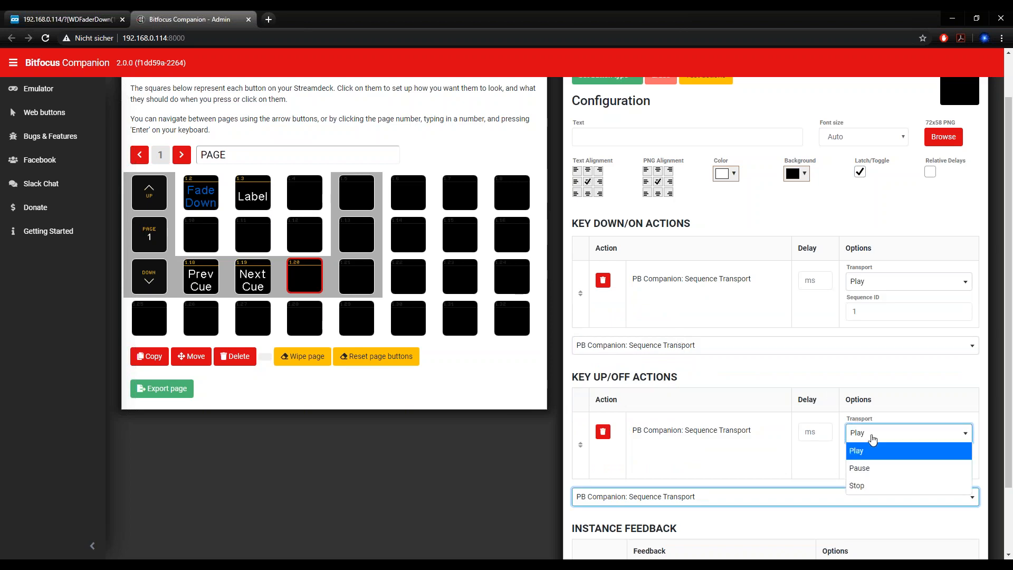
pyautogui.click(869, 469)
pyautogui.scroll(1, 747, 378)
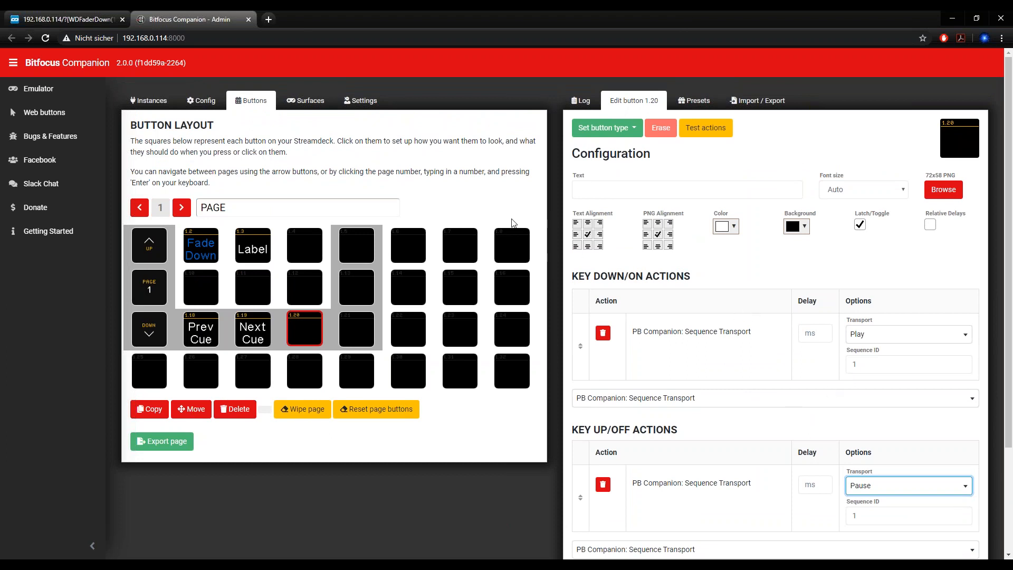
# Switch to the emulator beside Pandoras Box Manager and trigger button 1.20 to test the play/pause toggle.
pyautogui.click(195, 563)
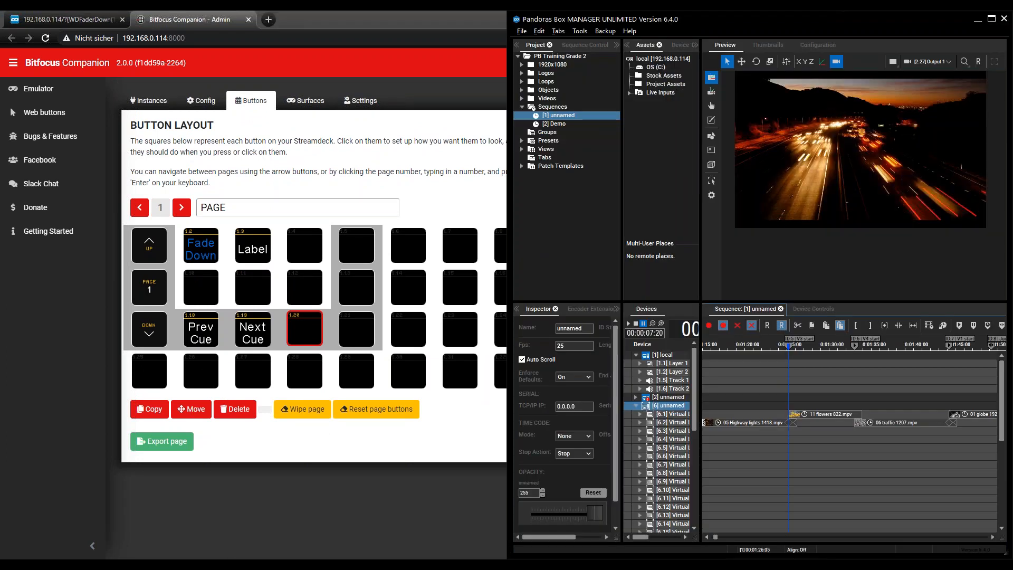
pyautogui.click(290, 521)
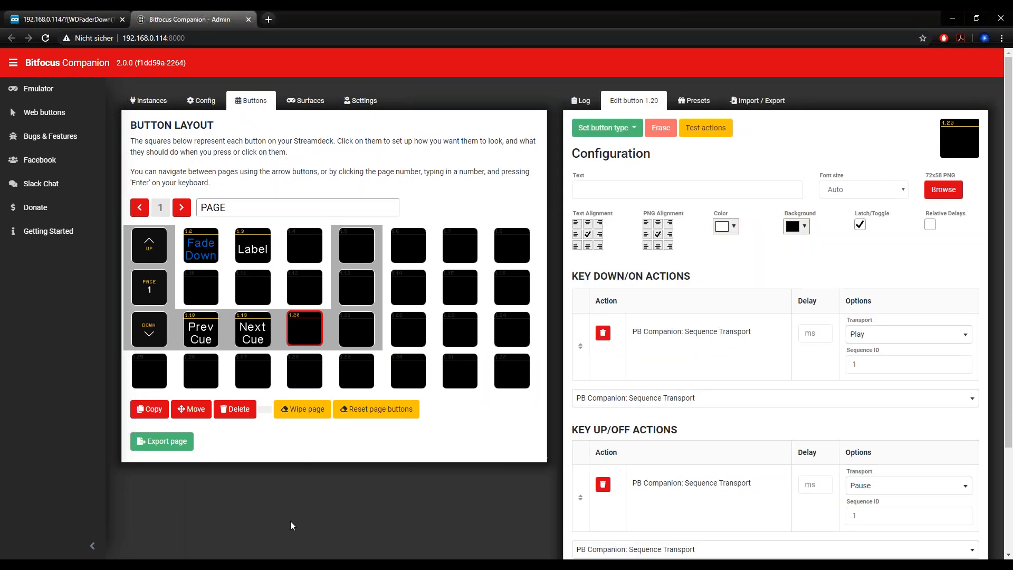
pyautogui.click(209, 558)
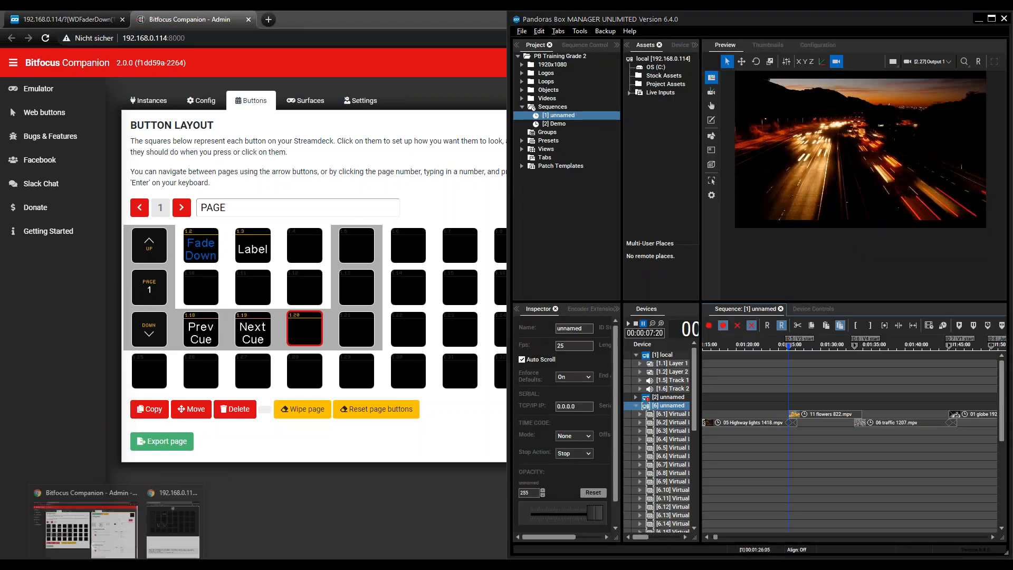
pyautogui.click(173, 519)
pyautogui.click(221, 241)
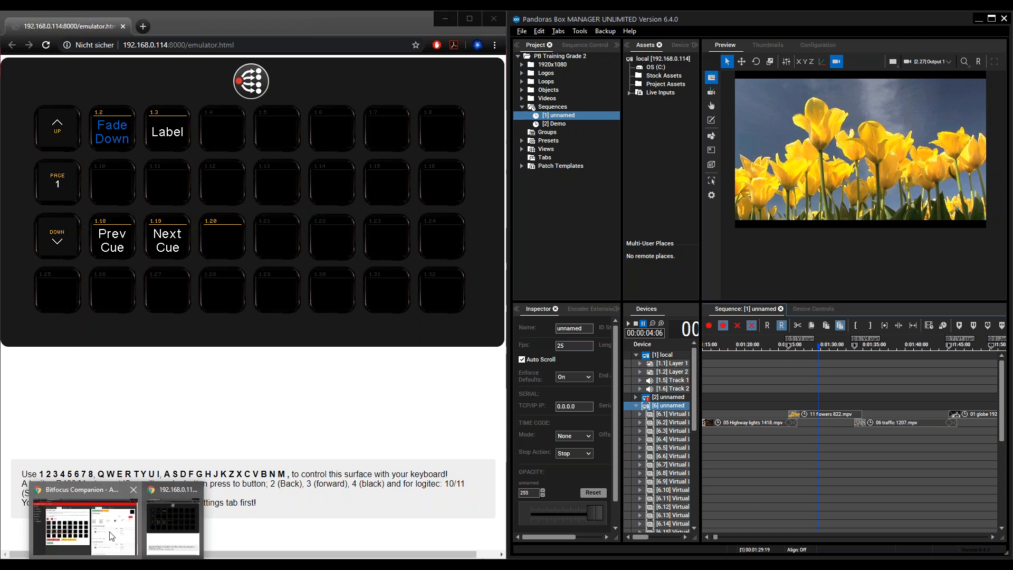
# Return to Companion's admin page and examine the dynamic variables listed in the PB Companion instance configuration.
pyautogui.click(112, 534)
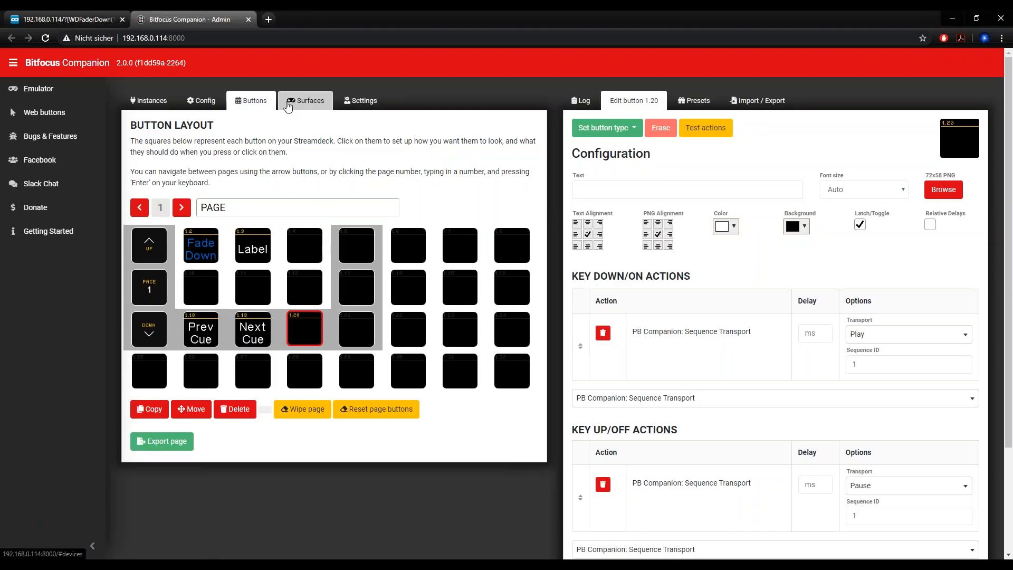
pyautogui.click(217, 101)
pyautogui.scroll(-3, 311, 200)
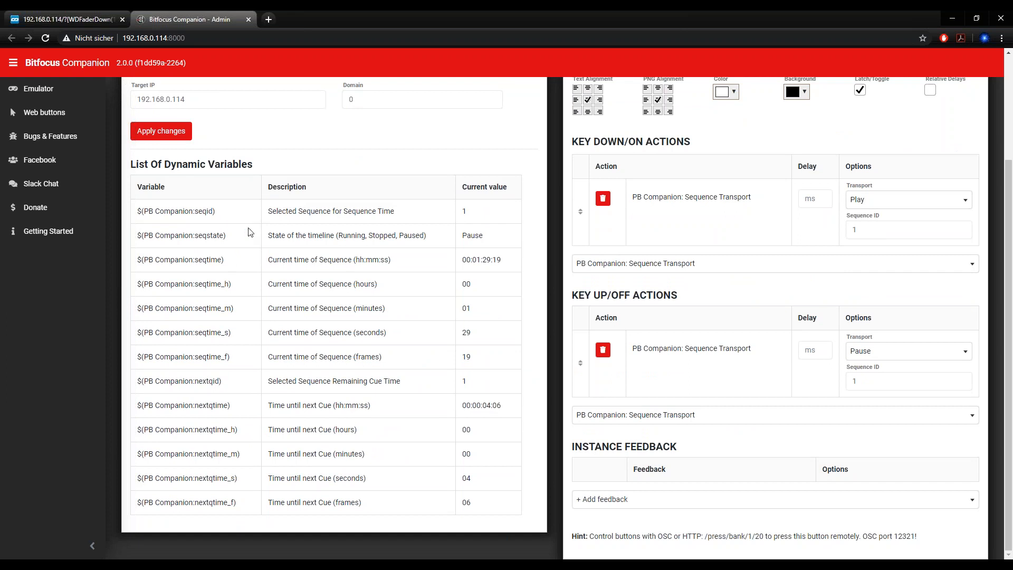
pyautogui.scroll(2, 343, 278)
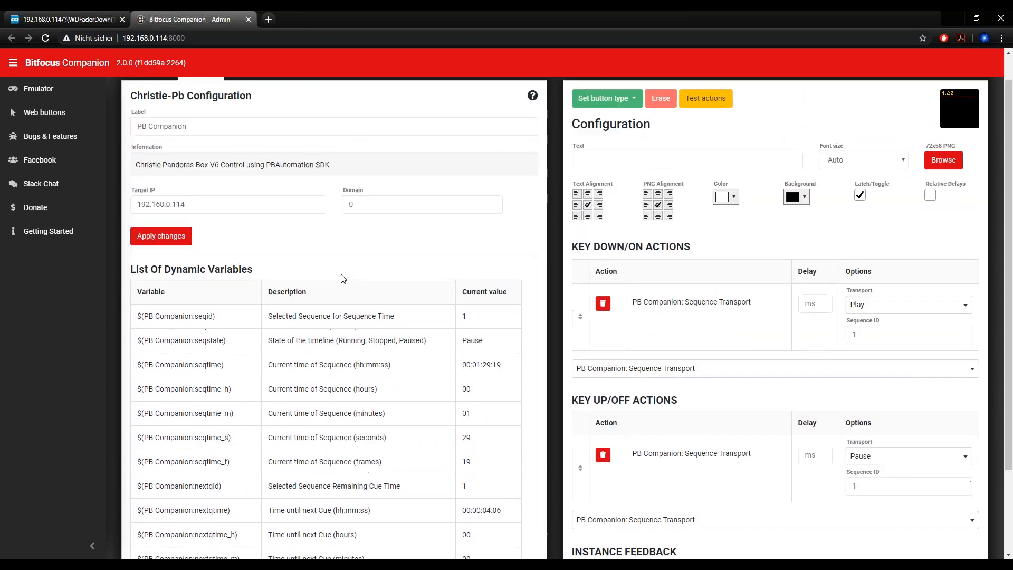
pyautogui.scroll(1, 343, 278)
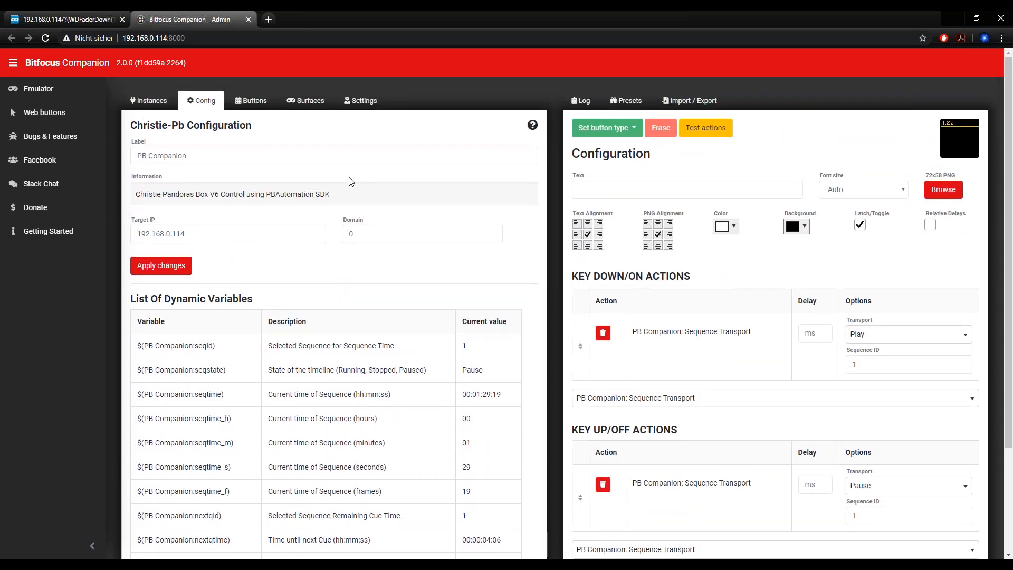
# Add the instance feedback "PB Companion: Change color from Sequence State" to button 1.20 and review its color options.
pyautogui.click(251, 101)
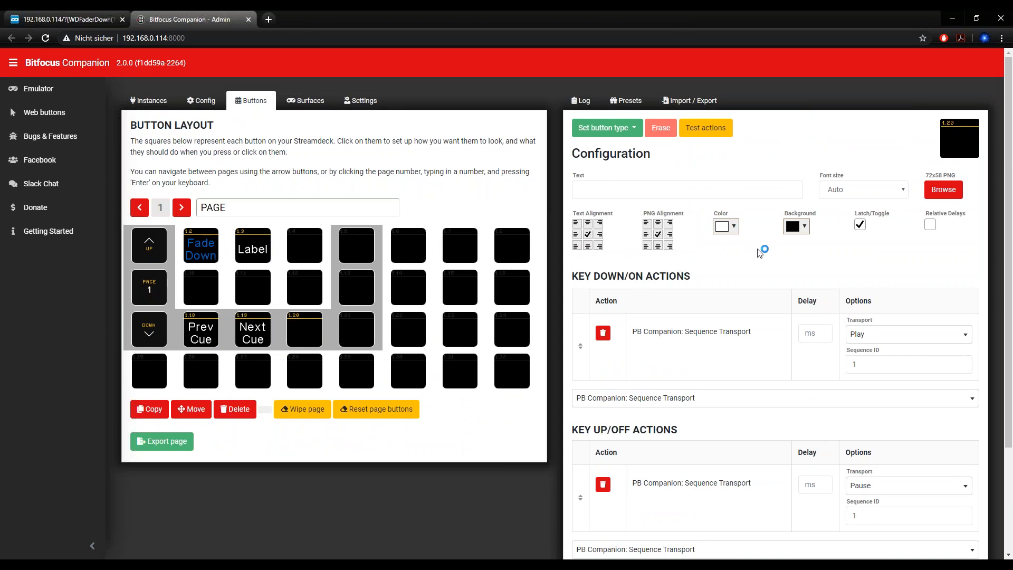
pyautogui.scroll(-3, 739, 240)
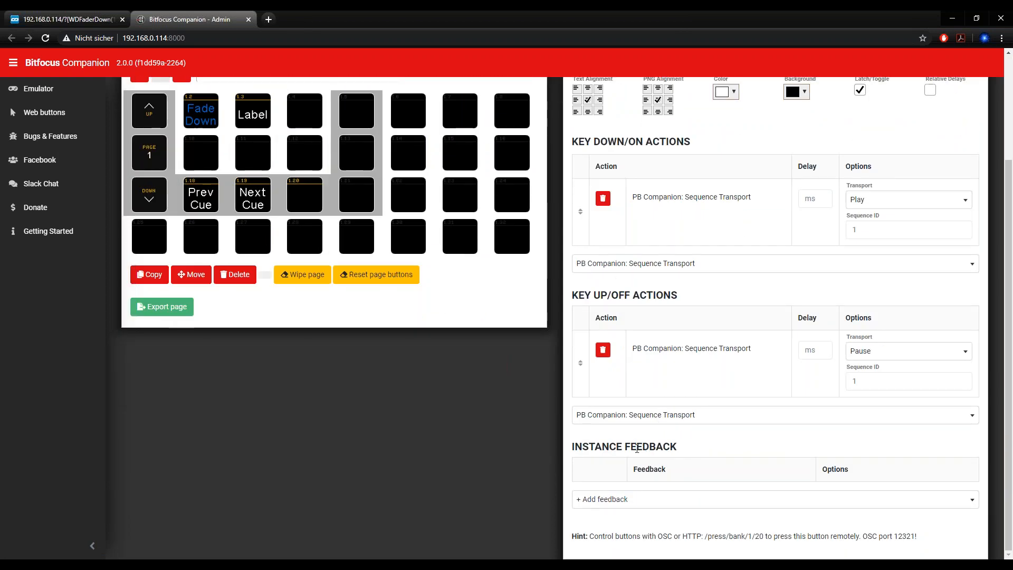
pyautogui.scroll(1, 667, 449)
pyautogui.scroll(-1, 670, 452)
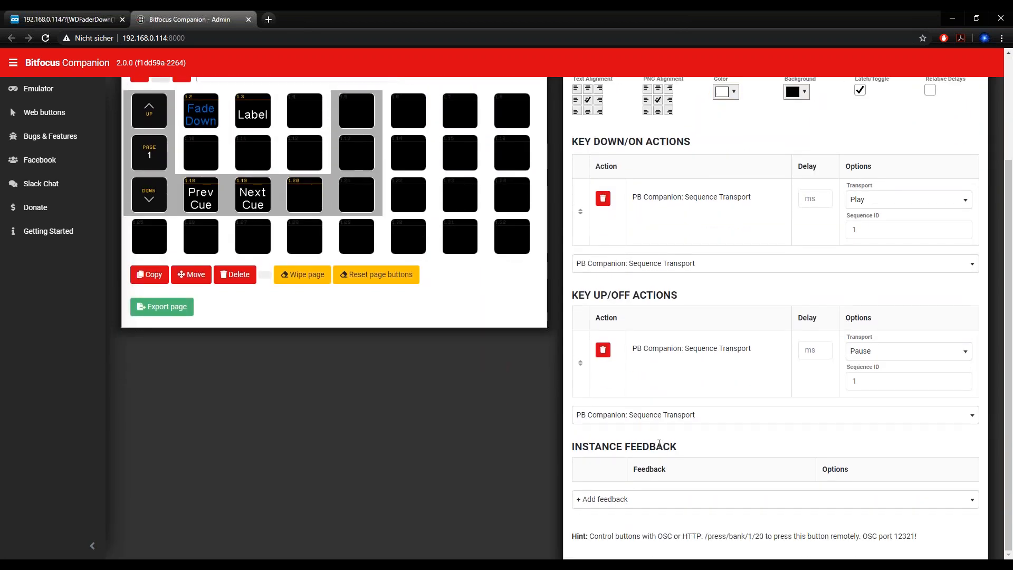
pyautogui.click(605, 501)
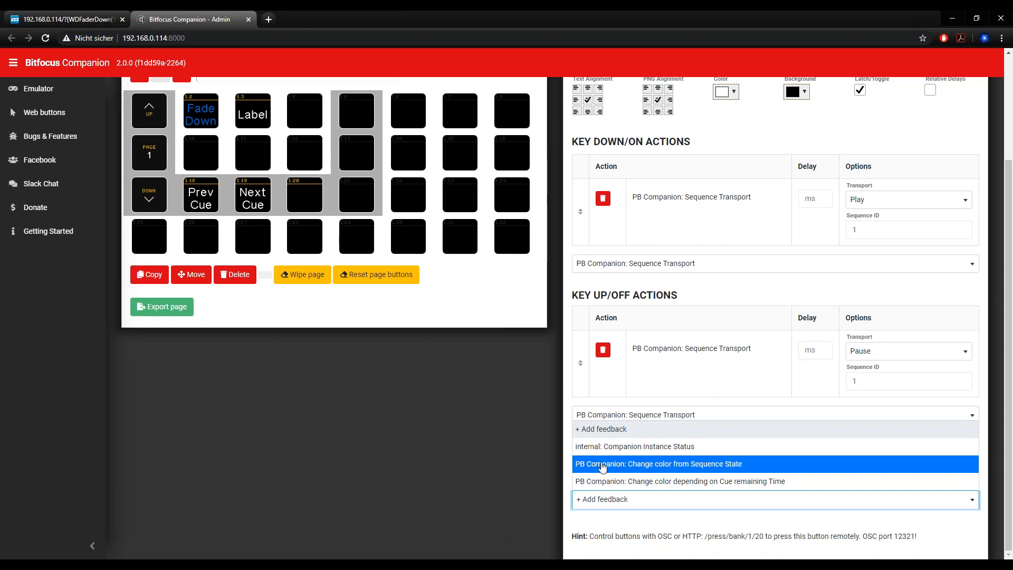
pyautogui.click(692, 469)
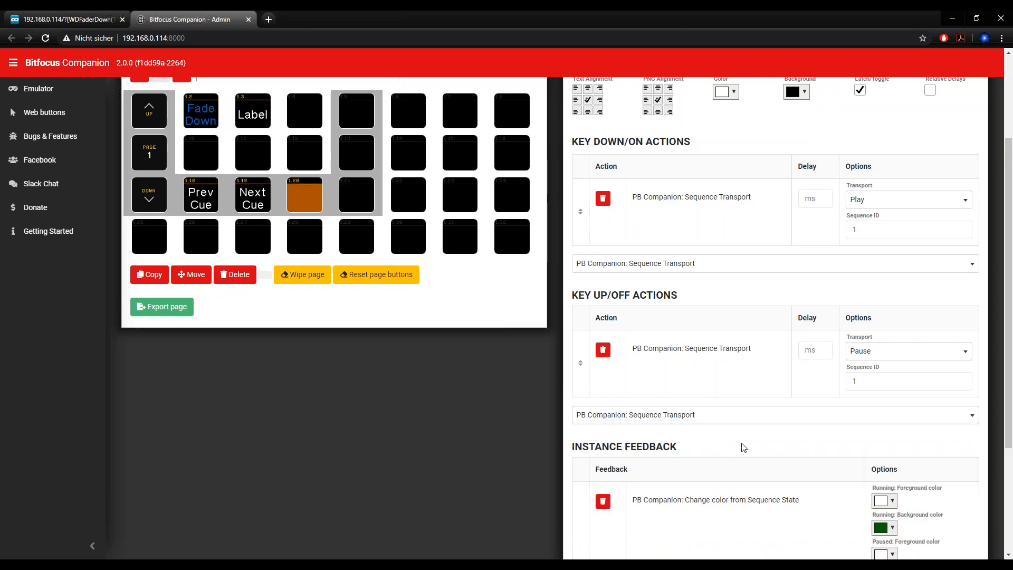
pyautogui.scroll(-3, 765, 425)
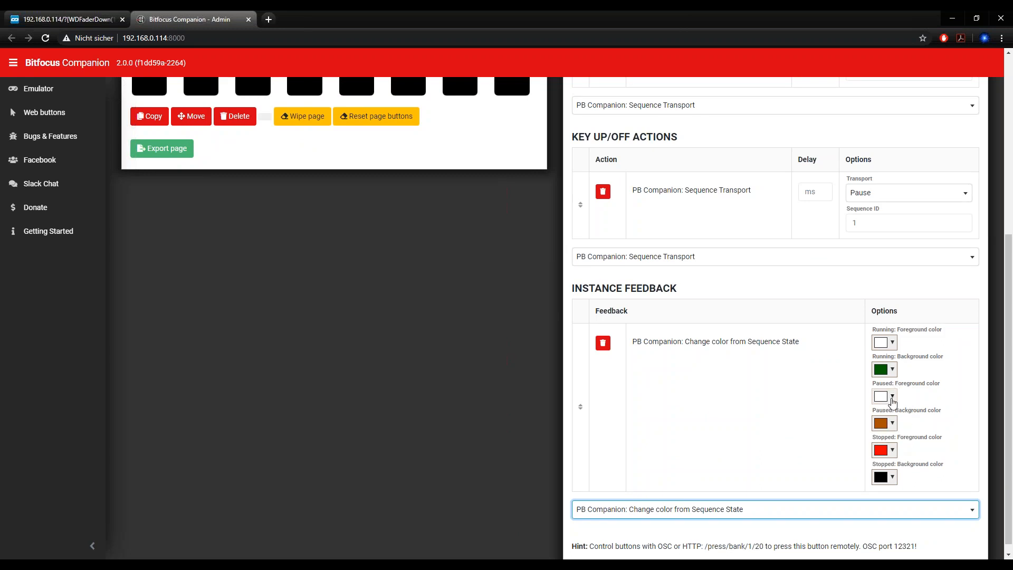
pyautogui.scroll(3, 770, 424)
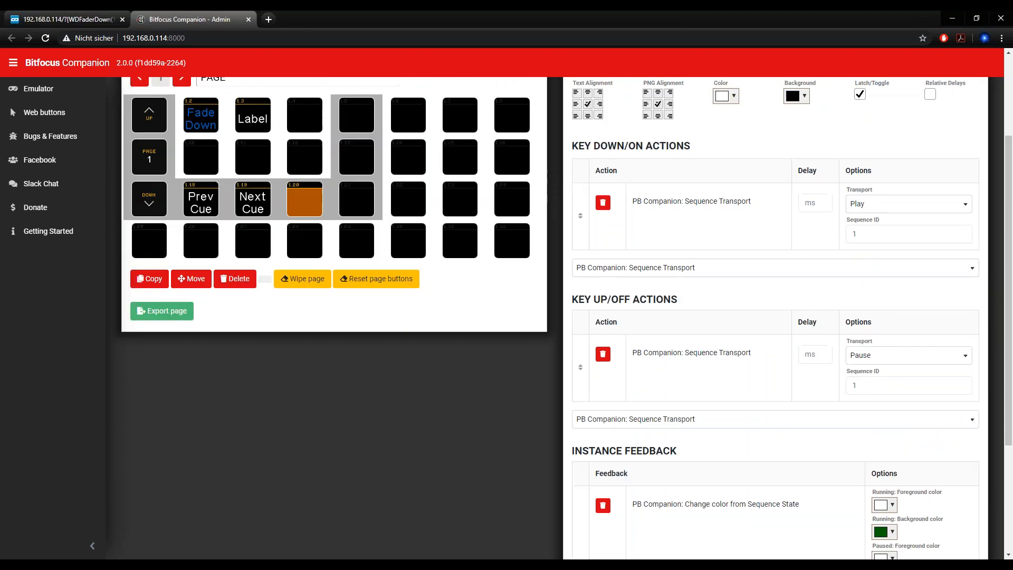
pyautogui.scroll(2, 798, 417)
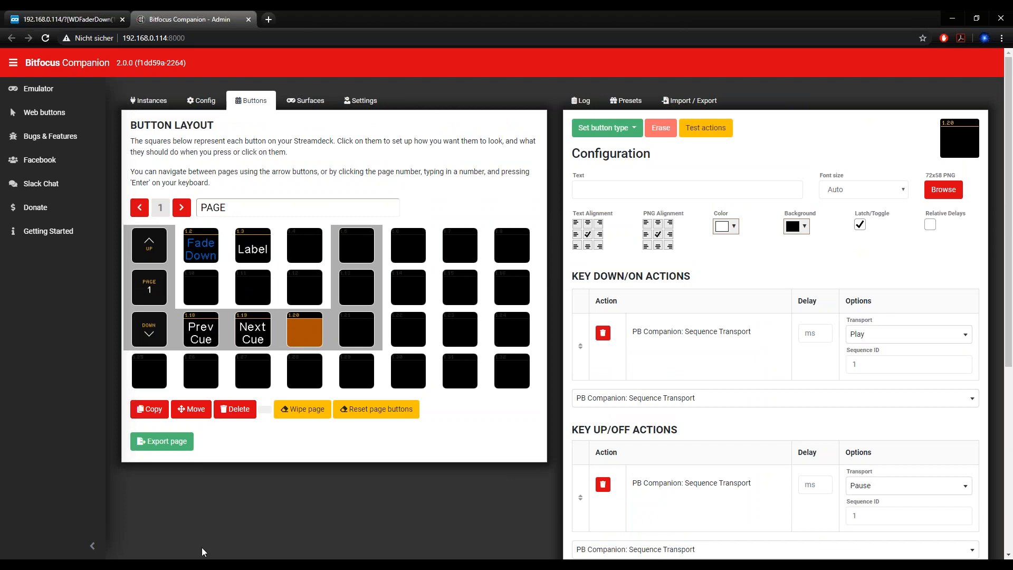
# Return to the emulator and toggle button 1.20 on and off to test its color feedback.
pyautogui.click(219, 550)
pyautogui.moveTo(181, 554)
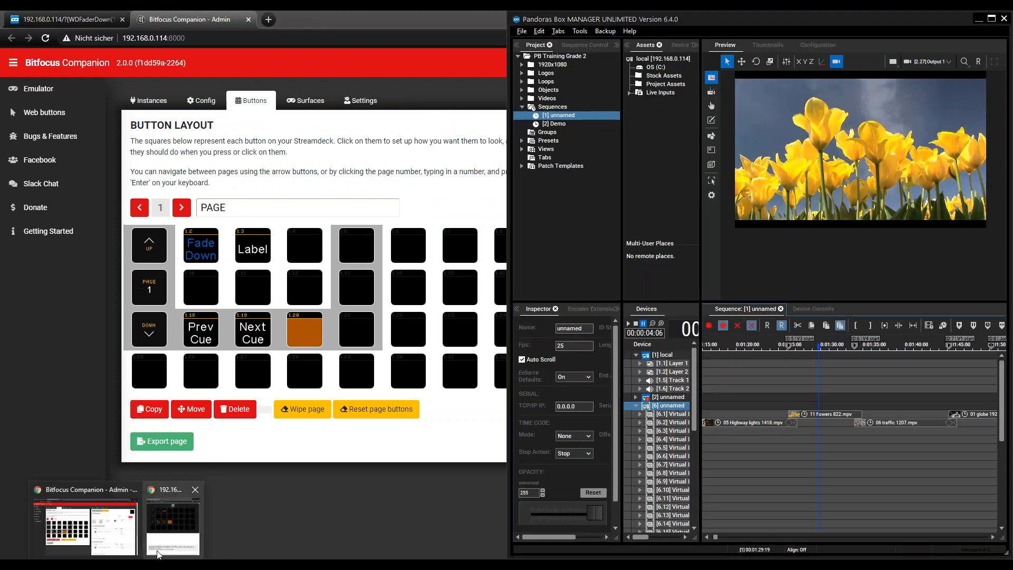
pyautogui.click(172, 525)
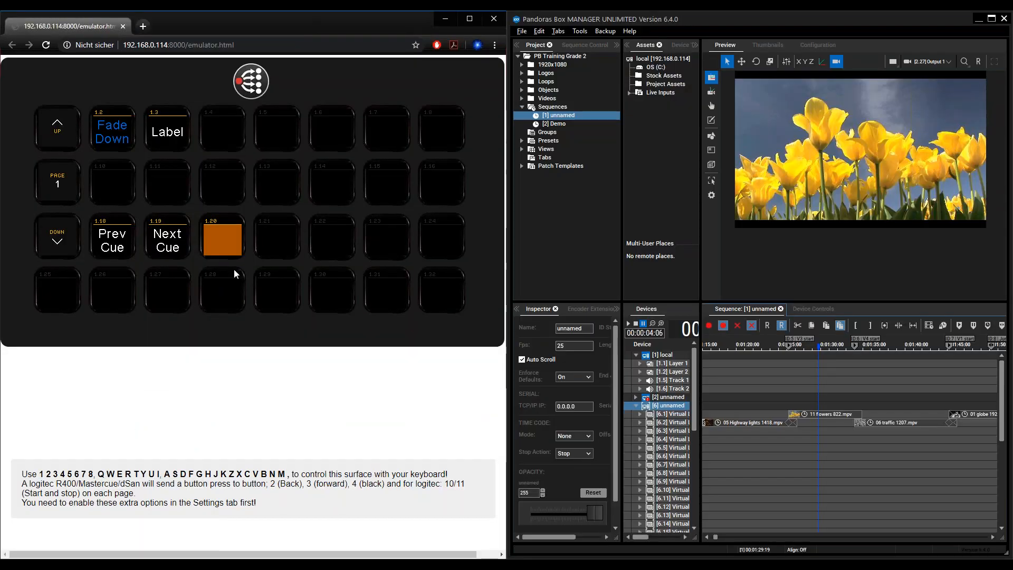
pyautogui.click(211, 249)
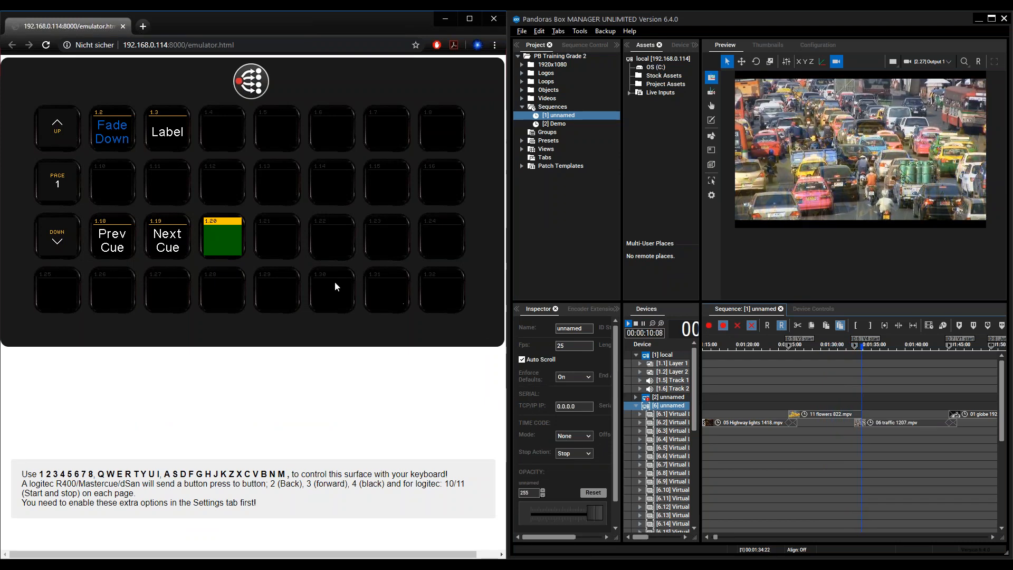
pyautogui.click(239, 241)
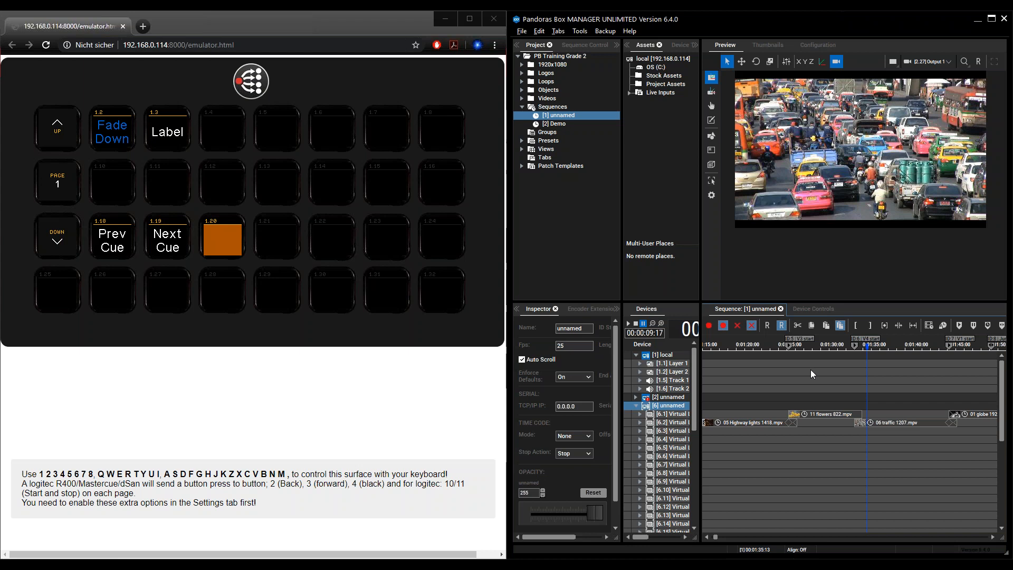
# Play and pause the sequence twice directly in Pandoras Box Manager to test the feedback on button 1.20.
pyautogui.click(628, 324)
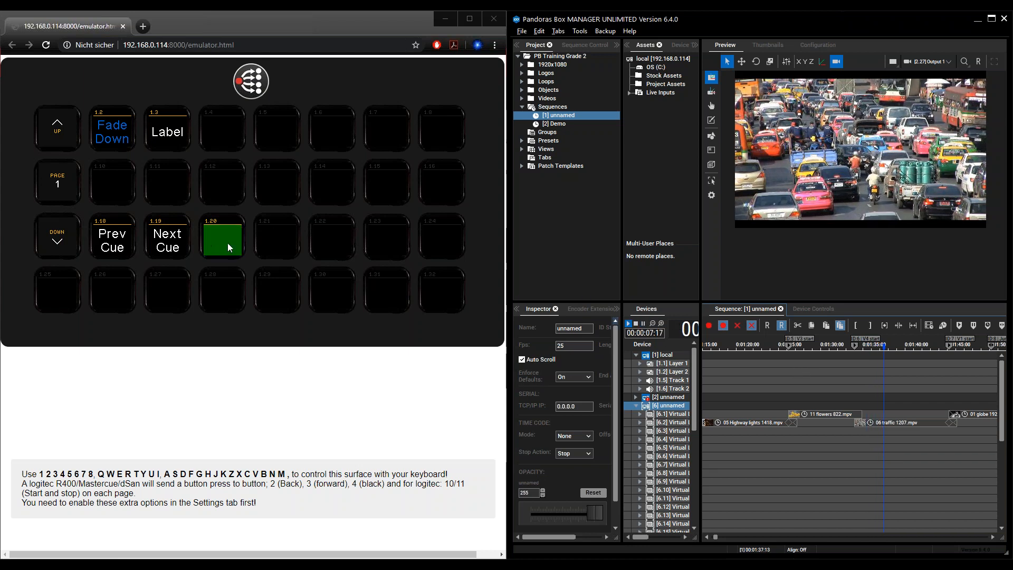
pyautogui.click(644, 324)
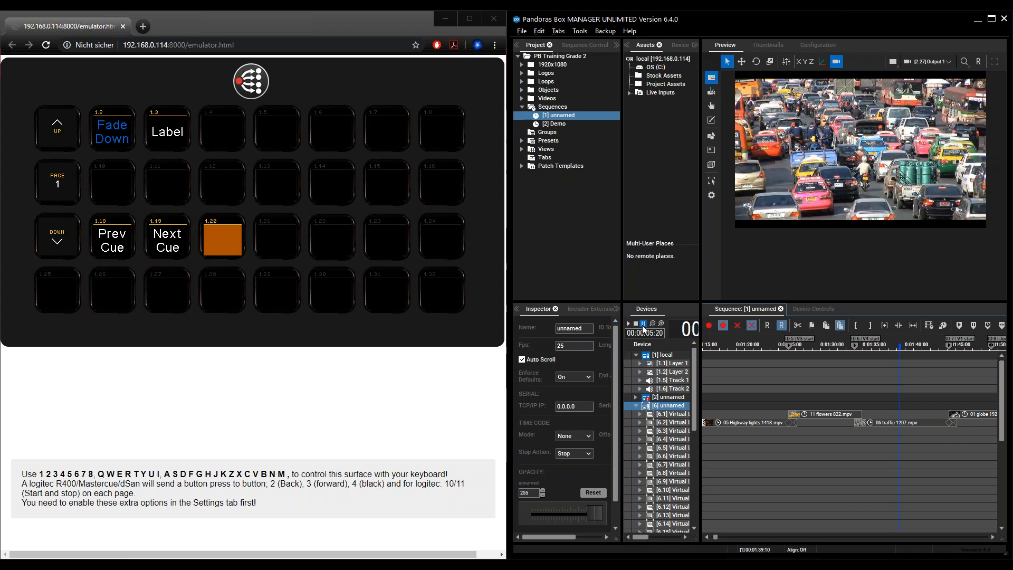
pyautogui.click(628, 324)
pyautogui.click(643, 324)
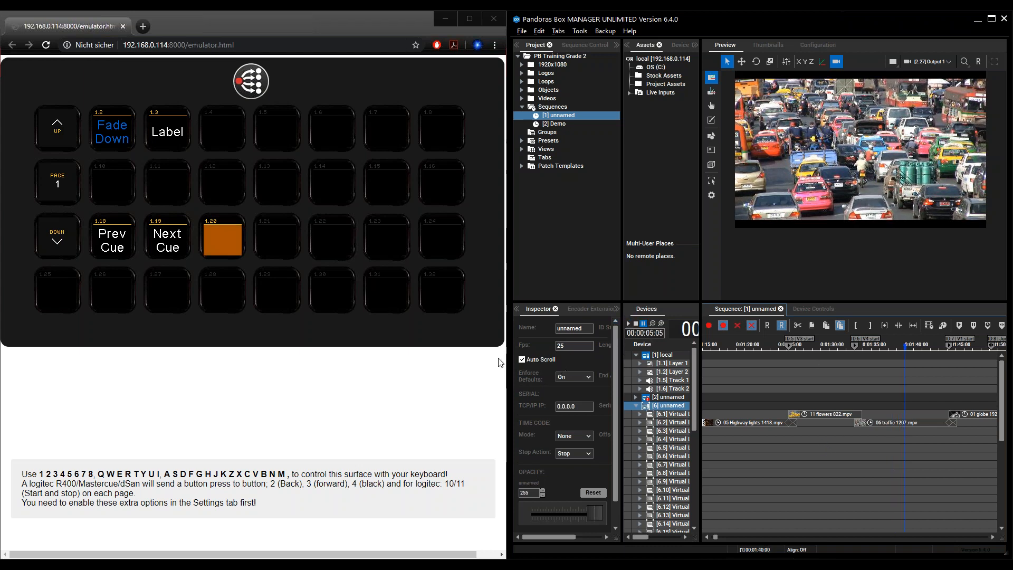
# Return to the Companion button layout and make button 1.12 a Regular button.
pyautogui.moveTo(118, 565)
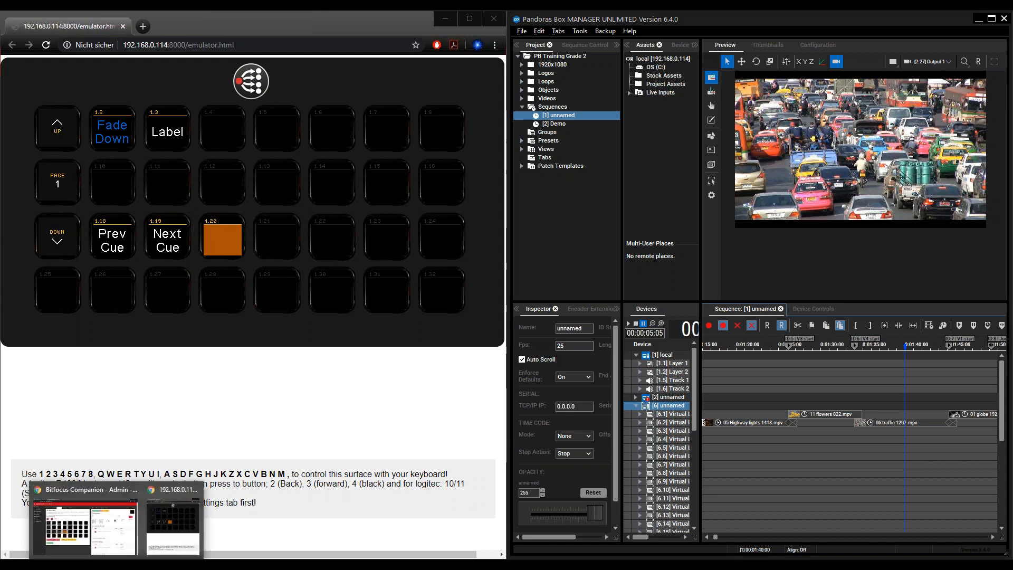
pyautogui.click(118, 540)
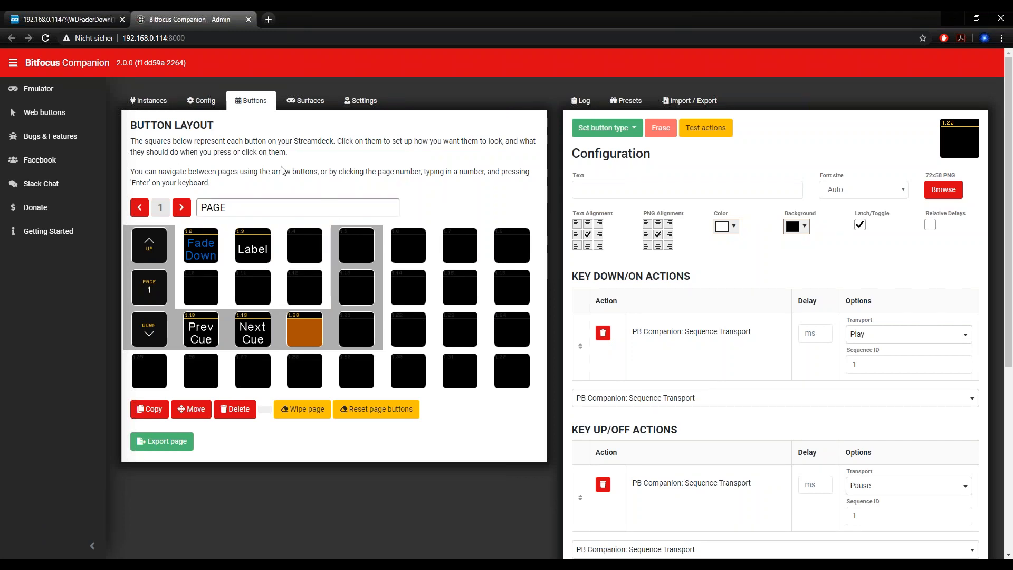
pyautogui.click(354, 333)
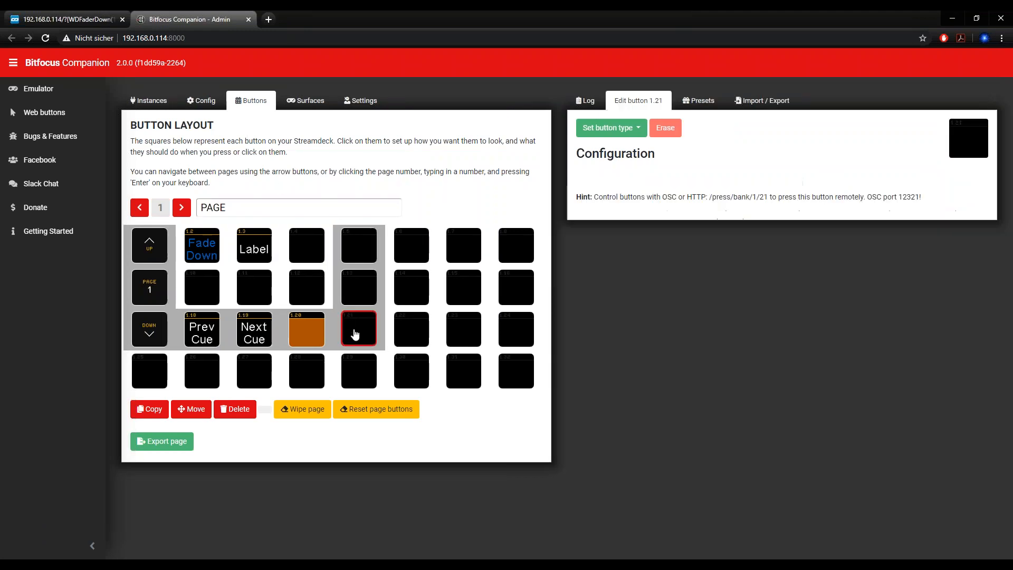
pyautogui.click(298, 289)
pyautogui.click(609, 128)
pyautogui.click(607, 147)
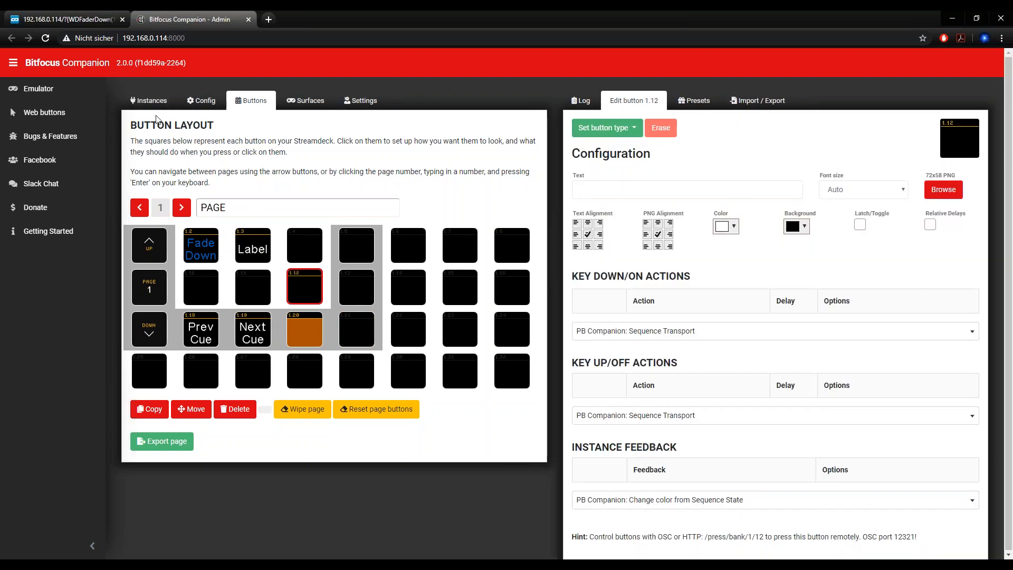
# Copy the variable $(PB Companion:seqtime) from the dynamic variables list in the PB Companion instance configuration.
pyautogui.click(198, 100)
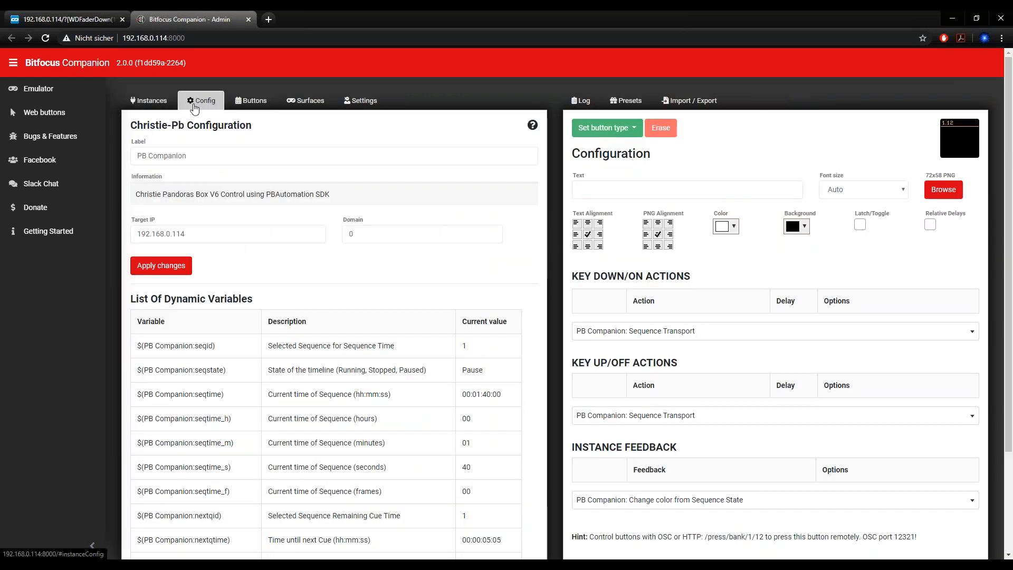
pyautogui.scroll(-2, 306, 236)
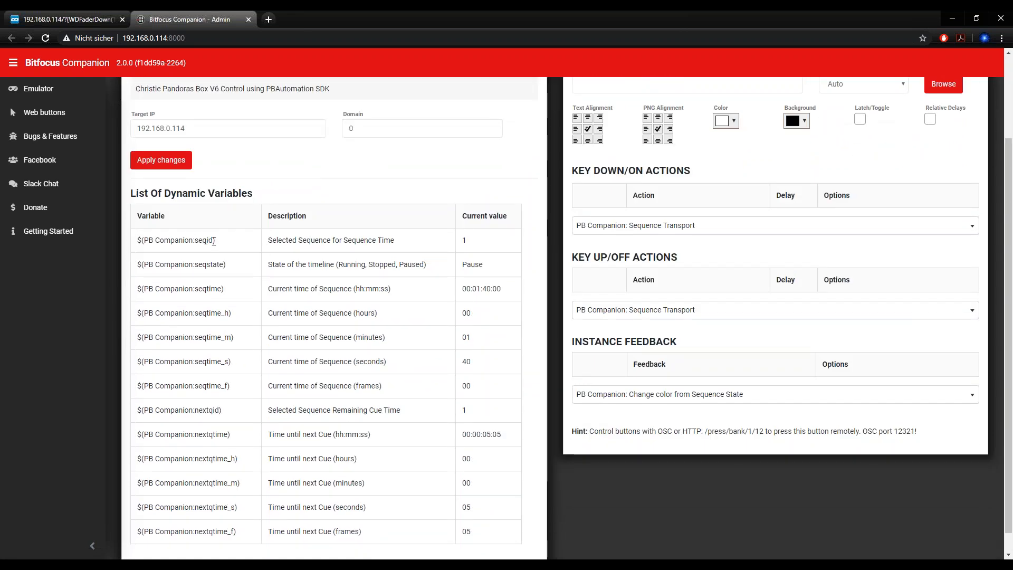
pyautogui.moveTo(219, 241); pyautogui.dragTo(137, 241)
pyautogui.rightClick(136, 241)
pyautogui.click(130, 243)
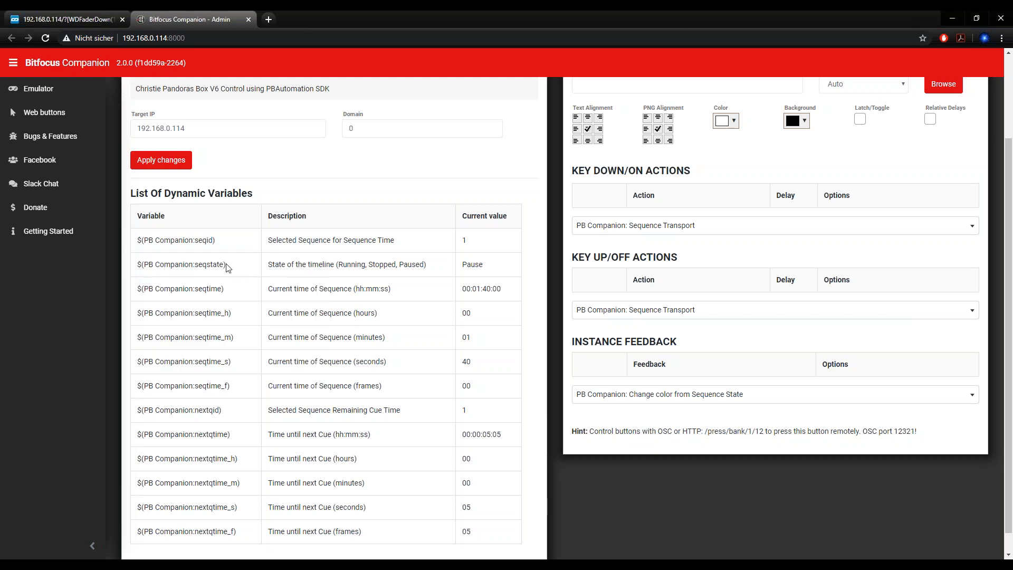
pyautogui.moveTo(225, 289); pyautogui.dragTo(136, 289)
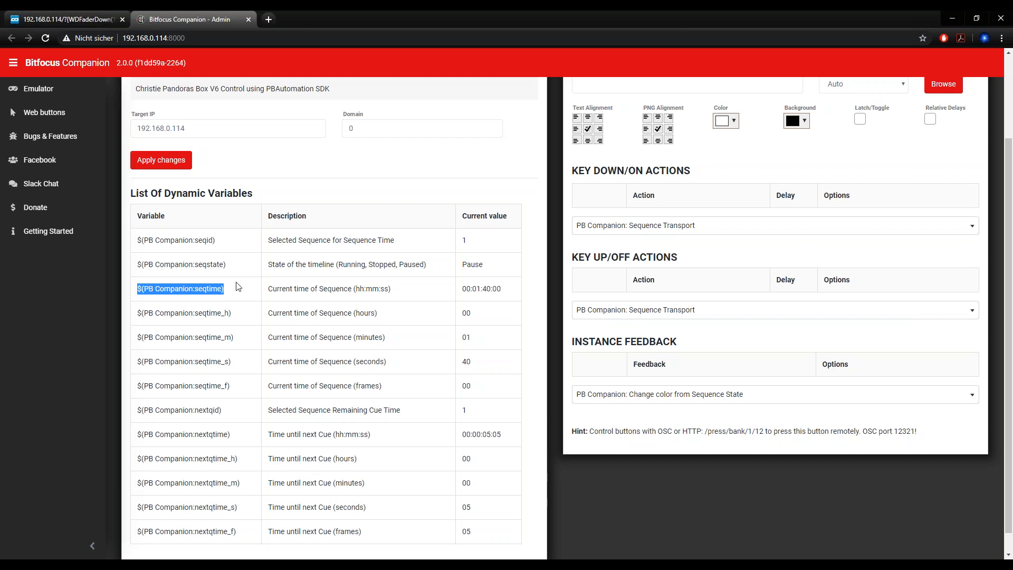
# Set the text of button 1.12 to $(PB Companion:seqtime) and return to the button layout.
pyautogui.scroll(2, 493, 239)
pyautogui.click(611, 193)
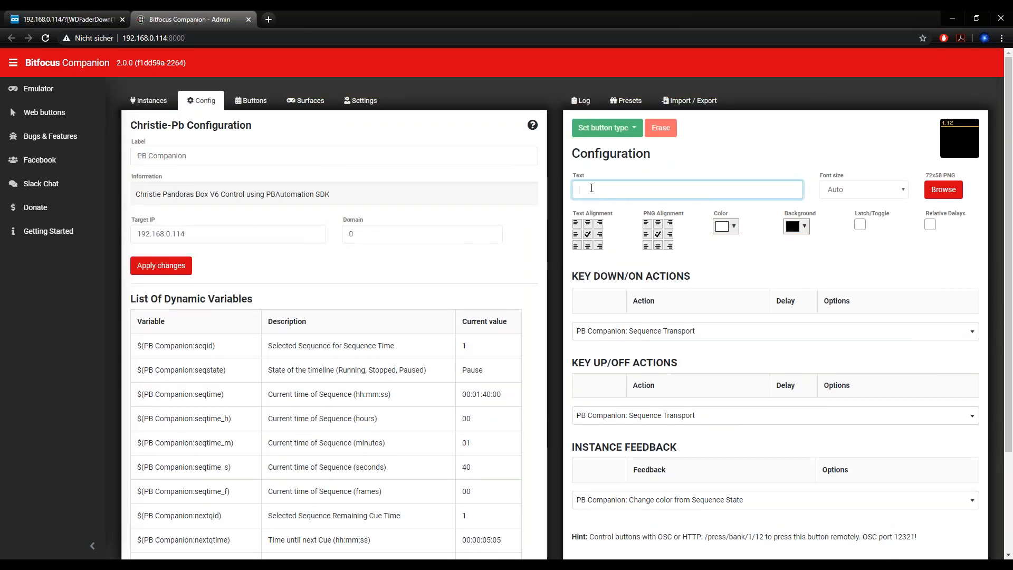
pyautogui.hotkey('ctrl', 'v')
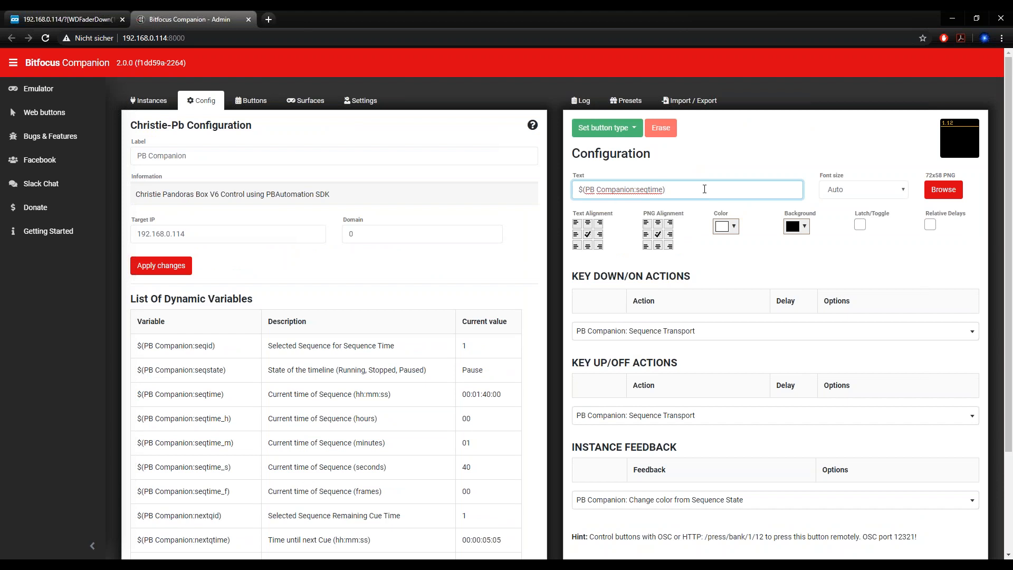
pyautogui.click(743, 167)
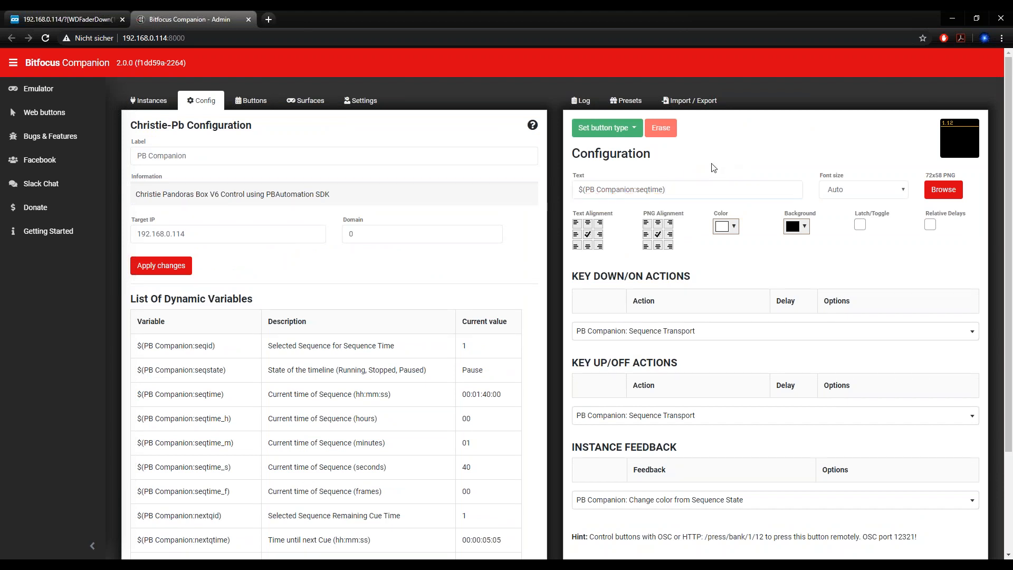
pyautogui.click(251, 102)
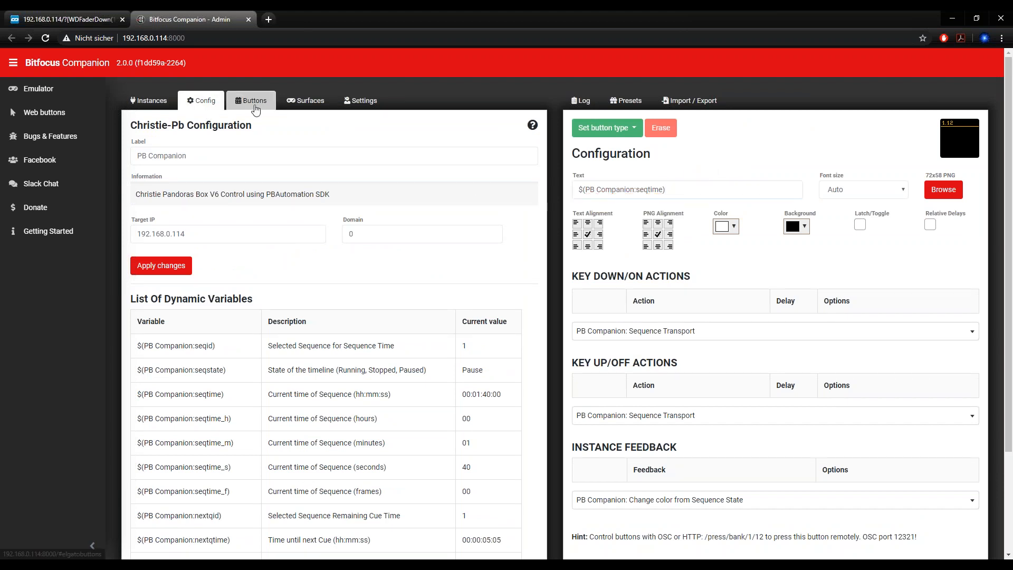
# Show Pandoras Box Manager beside the Companion emulator and toggle button 1.20 on and off twice to test the time display on button 1.12.
pyautogui.moveTo(178, 564)
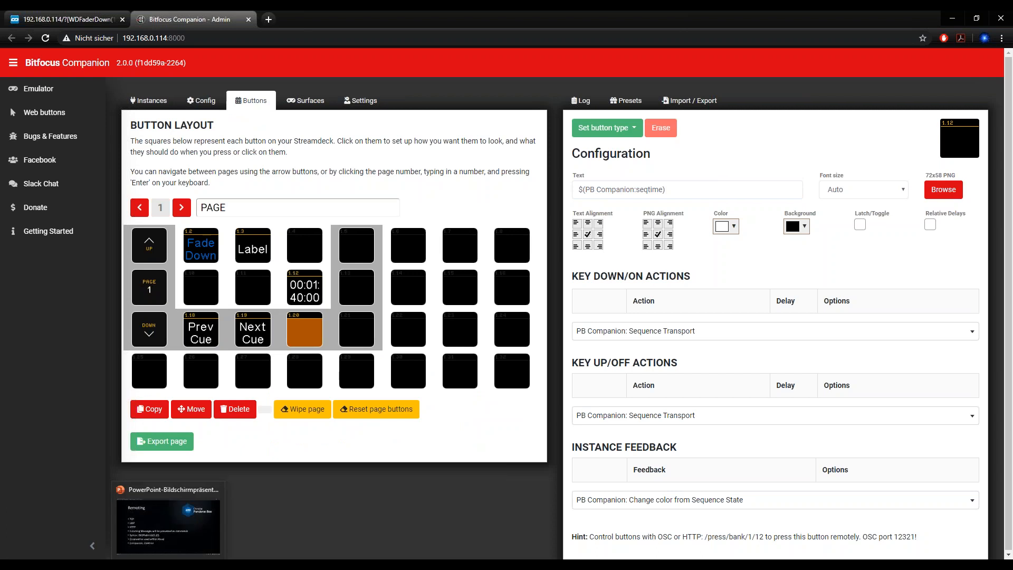
pyautogui.click(178, 523)
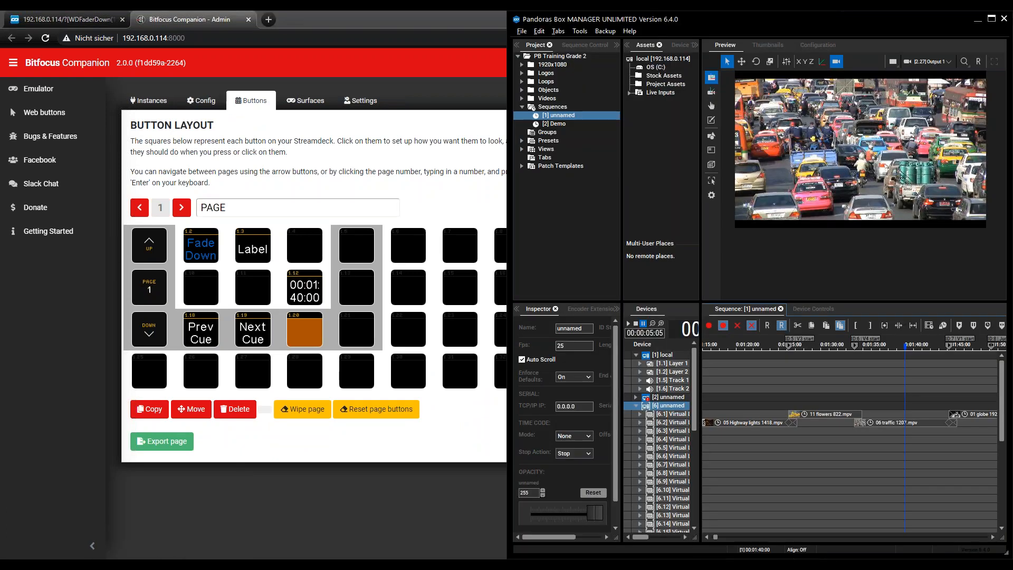
pyautogui.moveTo(115, 565)
pyautogui.click(174, 523)
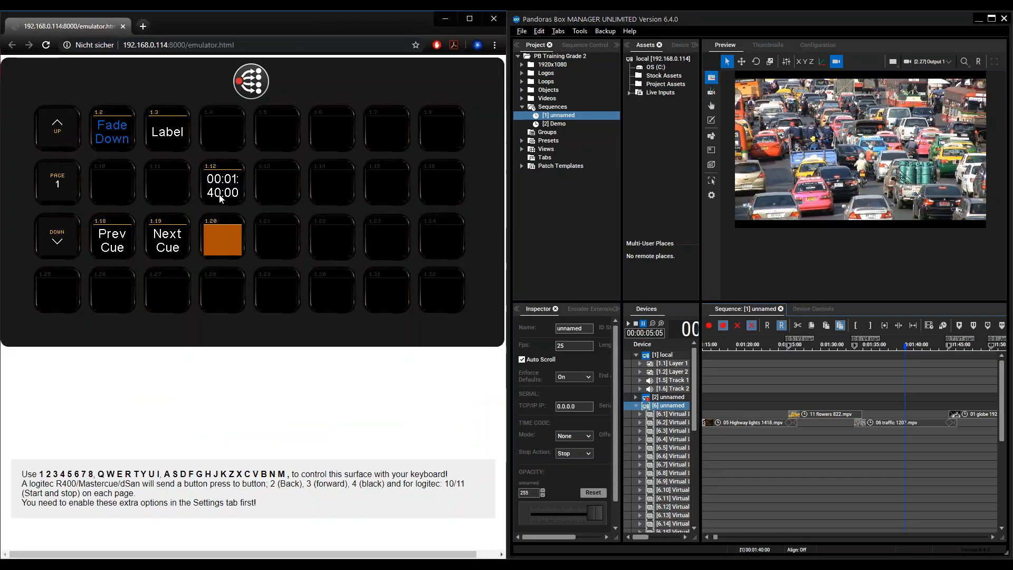
pyautogui.click(213, 240)
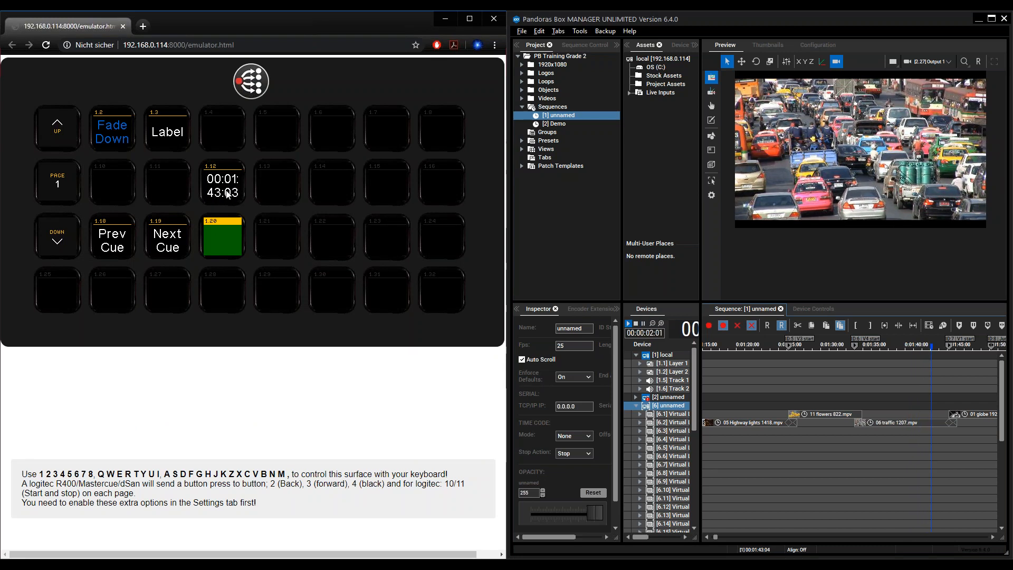
pyautogui.click(220, 238)
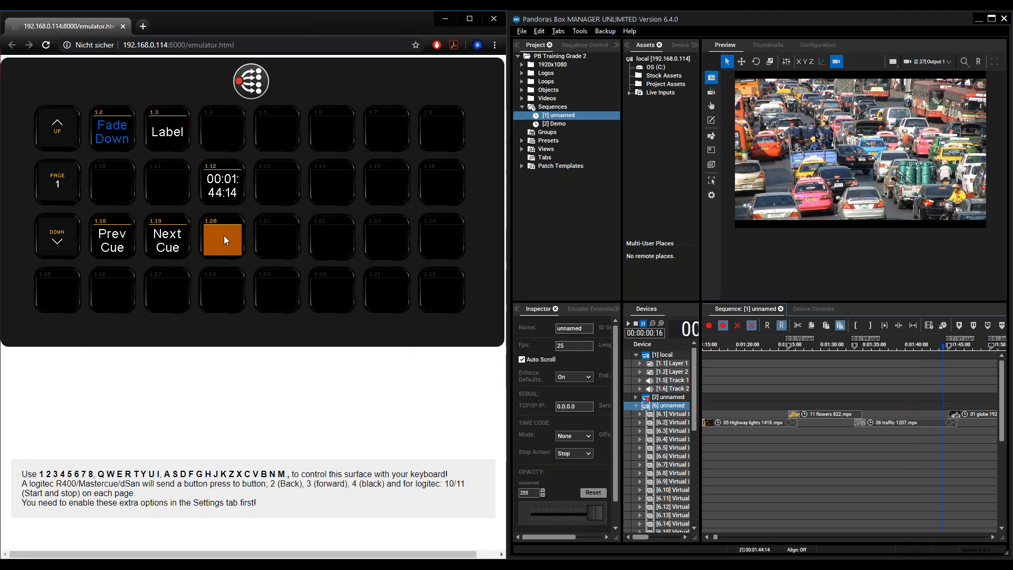
pyautogui.click(224, 236)
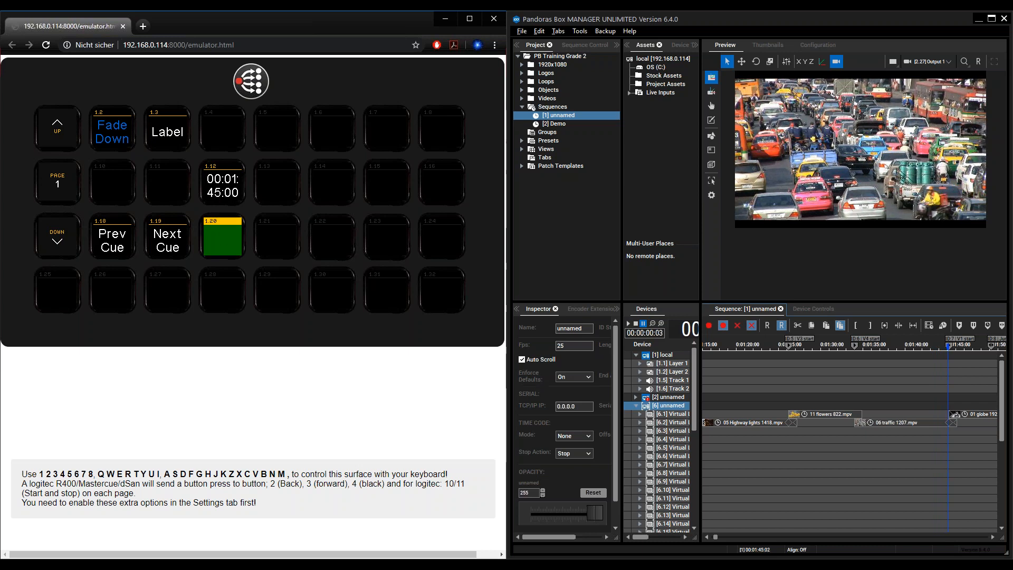
pyautogui.click(225, 234)
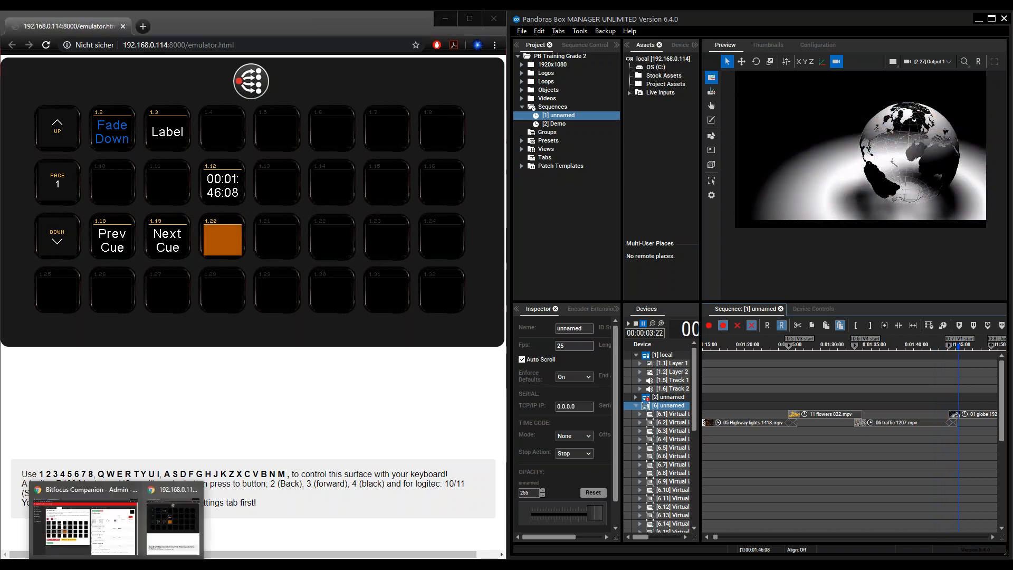
# Return to the Companion button layout and open button 1.13 for editing.
pyautogui.click(112, 553)
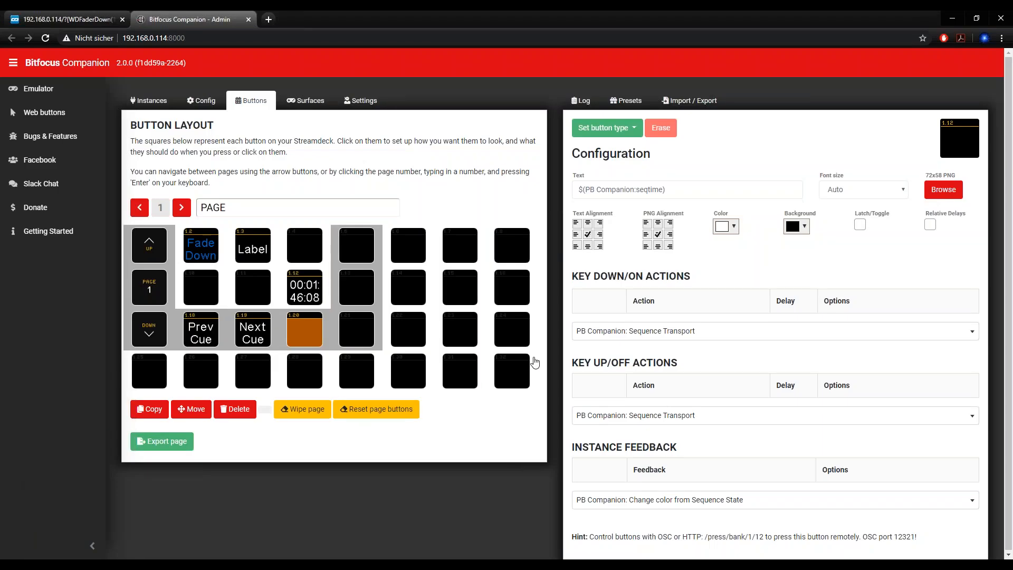
pyautogui.click(365, 290)
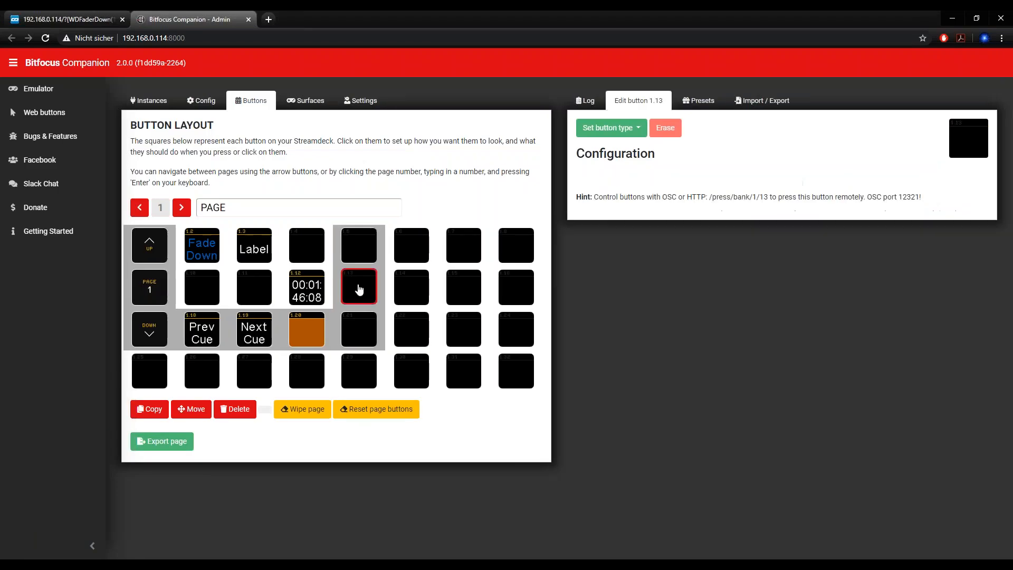
pyautogui.click(622, 135)
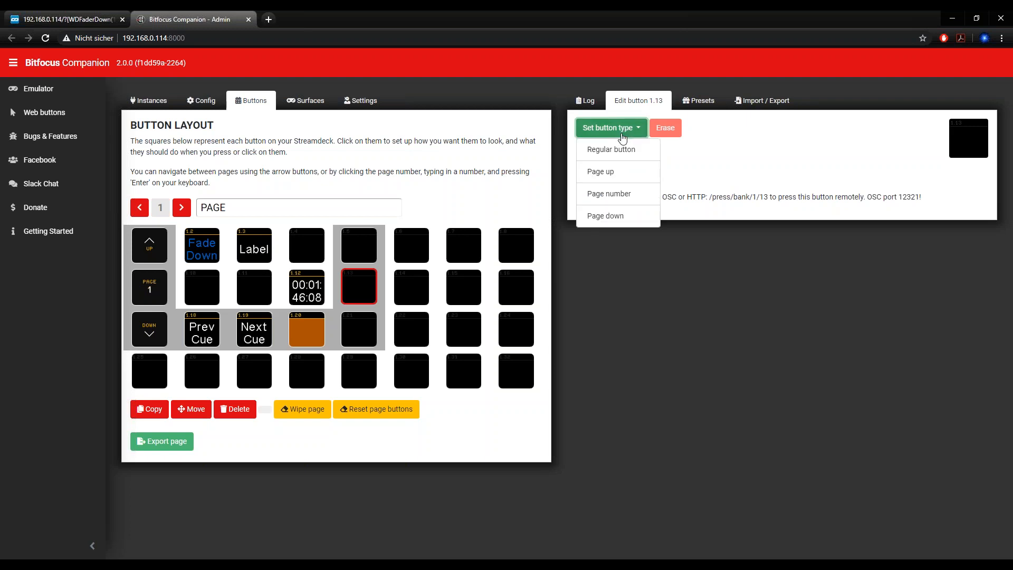
pyautogui.click(622, 133)
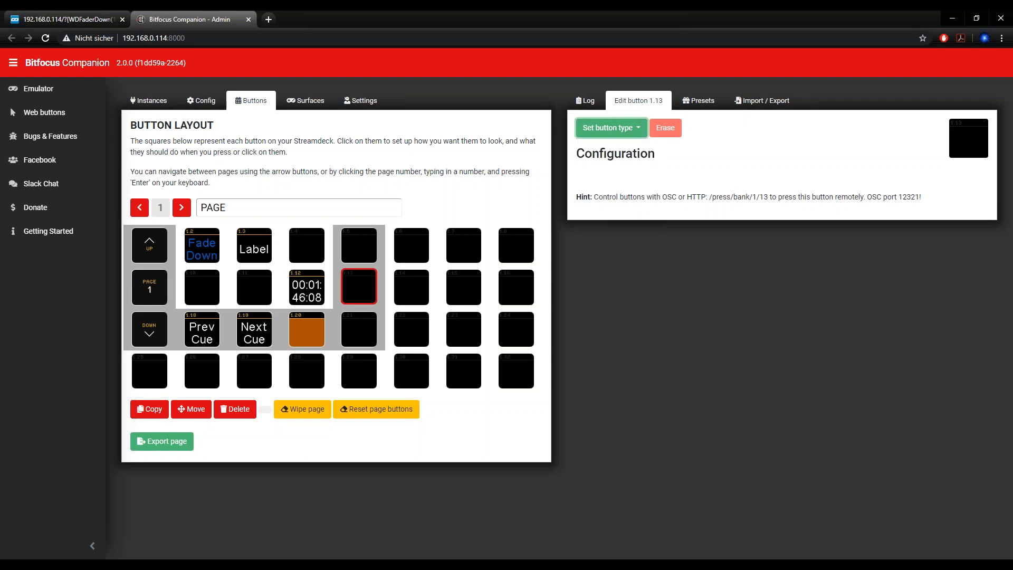
# Examine the PB Companion dynamic variables, especially which sequence ID is selected for the sequence time.
pyautogui.click(211, 102)
pyautogui.scroll(-2, 285, 256)
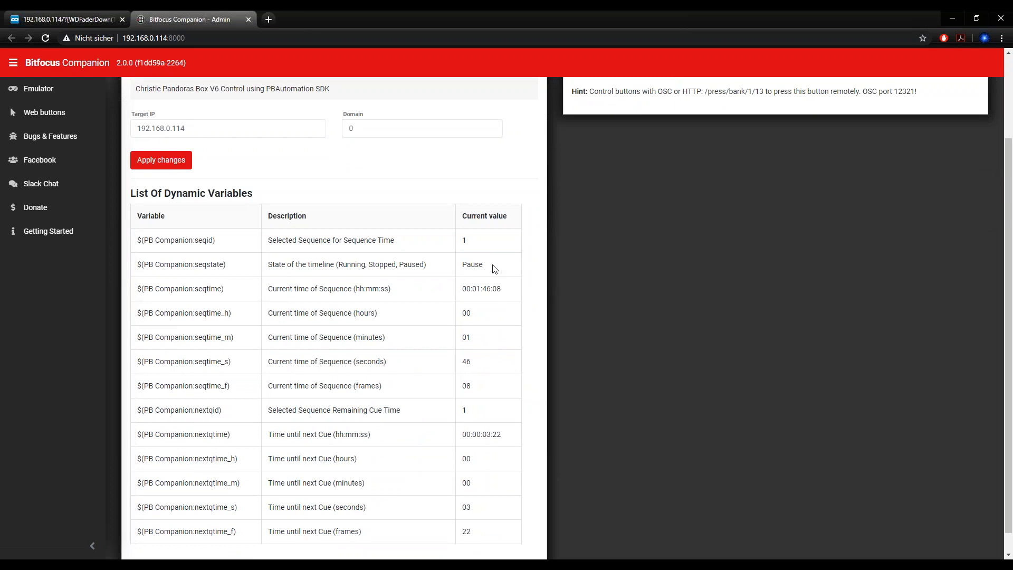
pyautogui.doubleClick(469, 239)
pyautogui.moveTo(293, 240); pyautogui.dragTo(384, 240)
pyautogui.click(393, 241)
pyautogui.moveTo(458, 239); pyautogui.dragTo(482, 239)
pyautogui.click(464, 240)
pyautogui.scroll(-1, 280, 316)
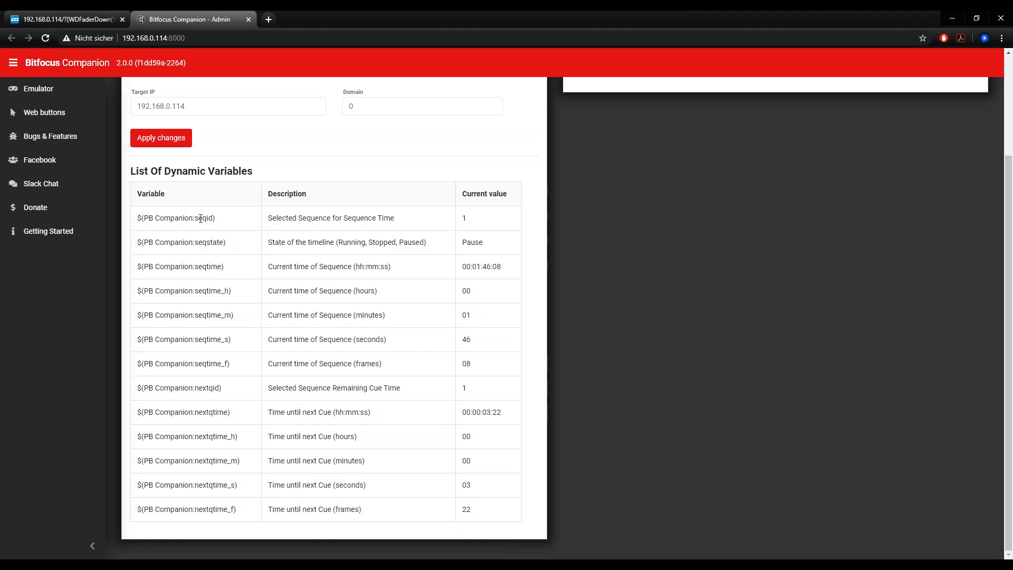
pyautogui.scroll(3, 200, 218)
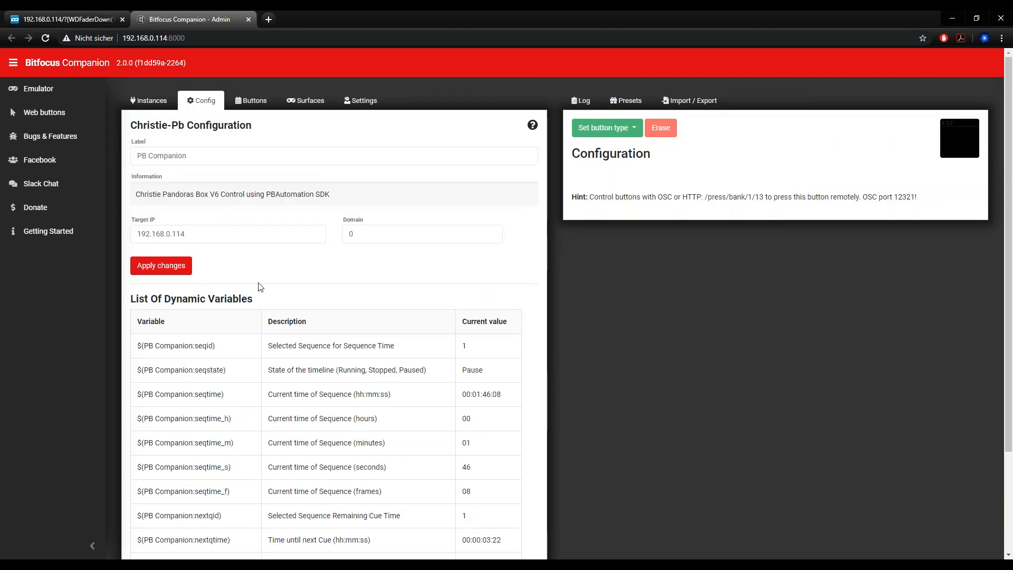
# Make button 1.13 a Regular button and set its text to "Switch Seq".
pyautogui.click(244, 101)
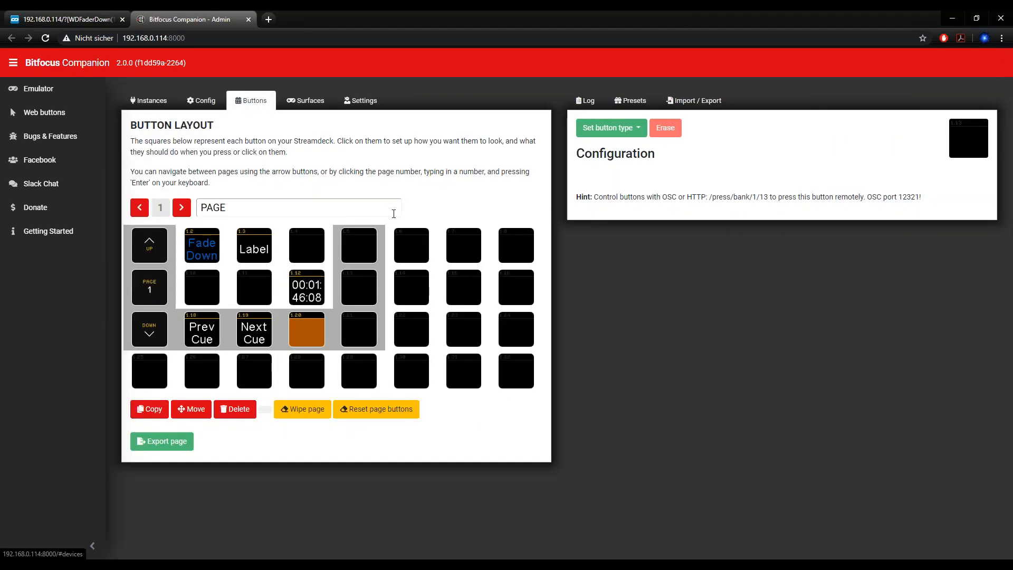
pyautogui.click(367, 292)
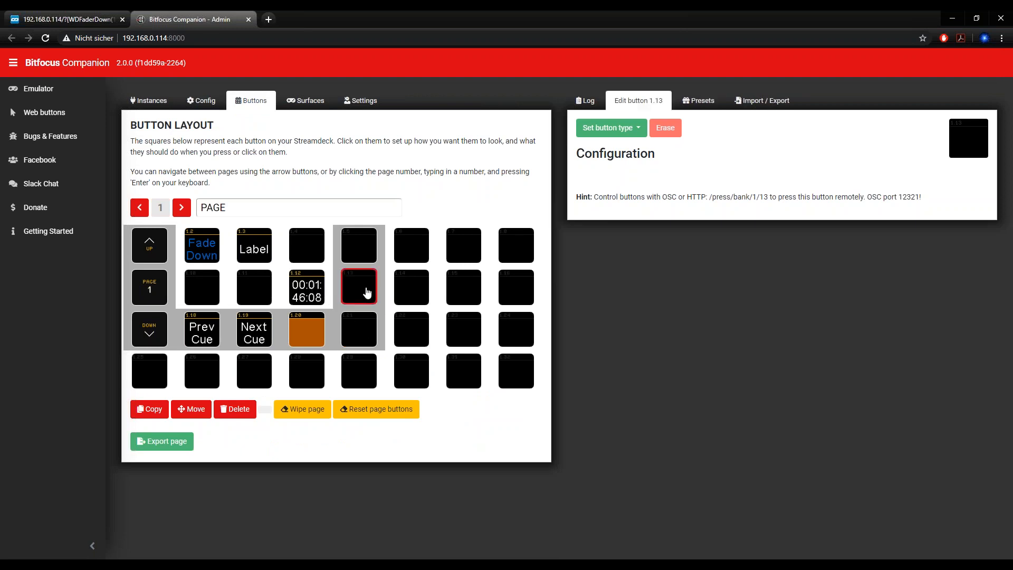
pyautogui.click(608, 129)
pyautogui.click(598, 150)
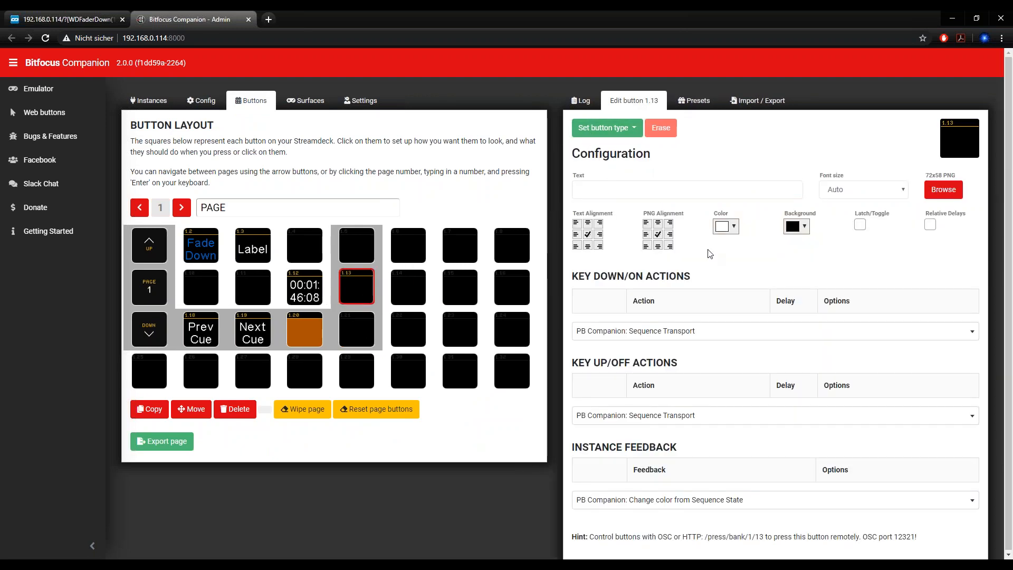
pyautogui.click(665, 191)
pyautogui.write('Swi')
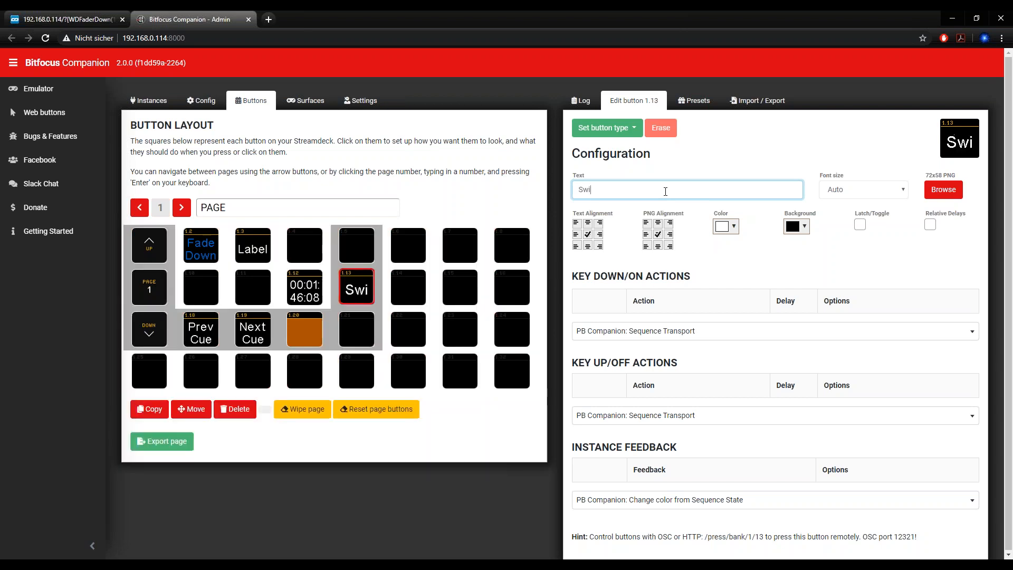
pyautogui.write('tch Seq')
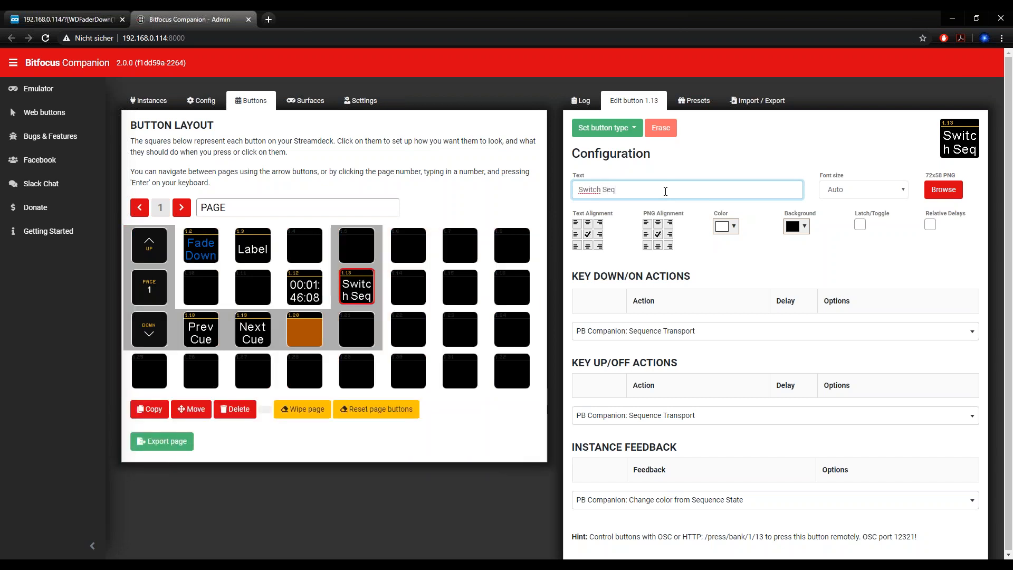
# Add the key down/on action "PB Companion: Change Timer Seq ID" to button 1.13 and enable its Latch/Toggle option.
pyautogui.click(665, 335)
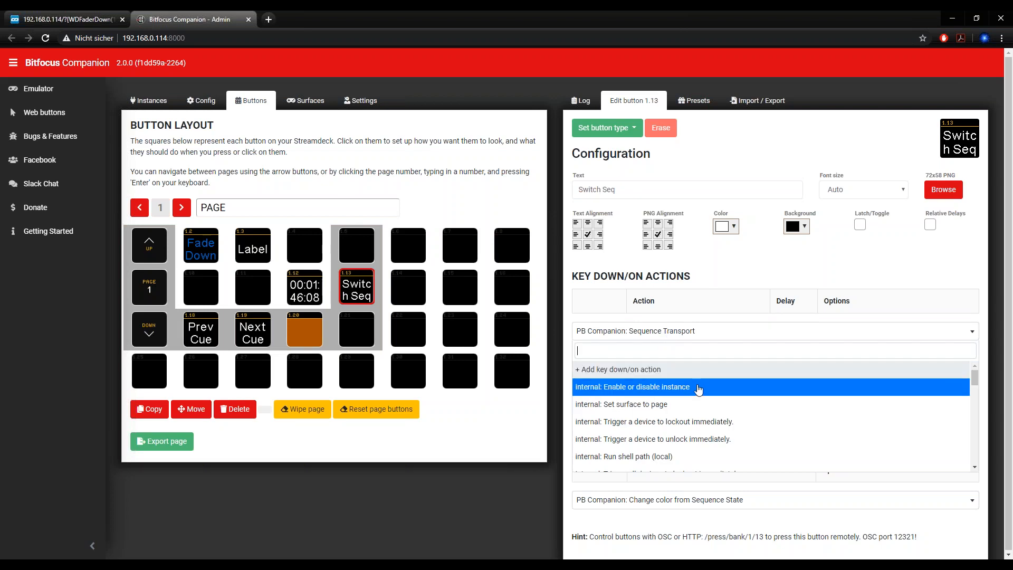
pyautogui.scroll(-10, 699, 394)
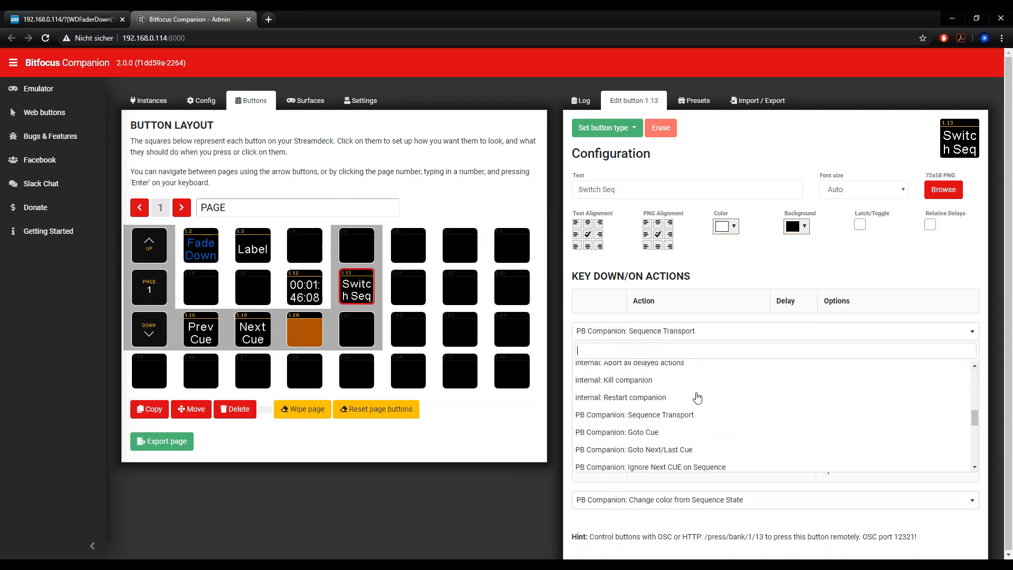
pyautogui.scroll(-5, 698, 397)
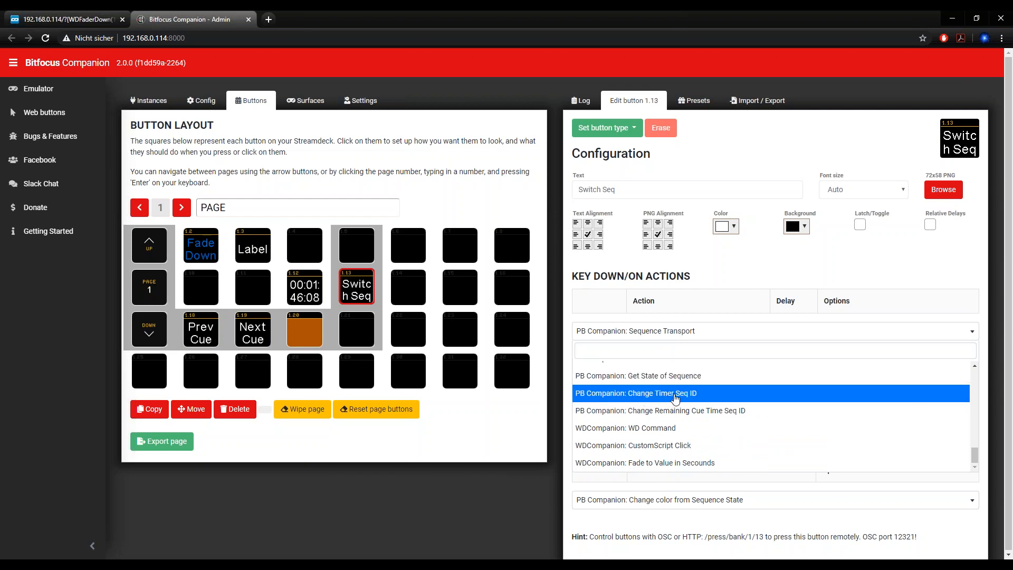
pyautogui.click(676, 398)
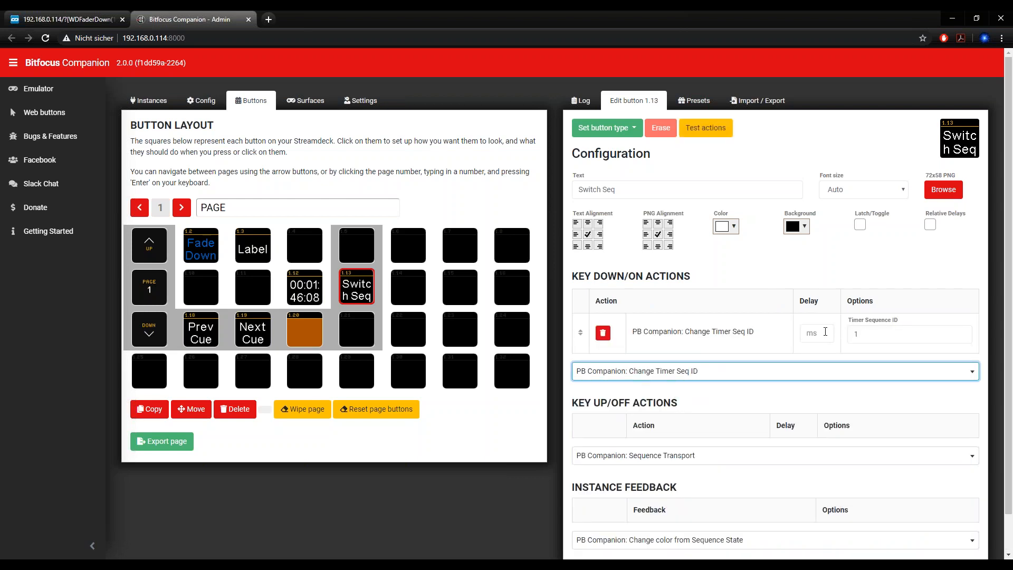
pyautogui.click(853, 336)
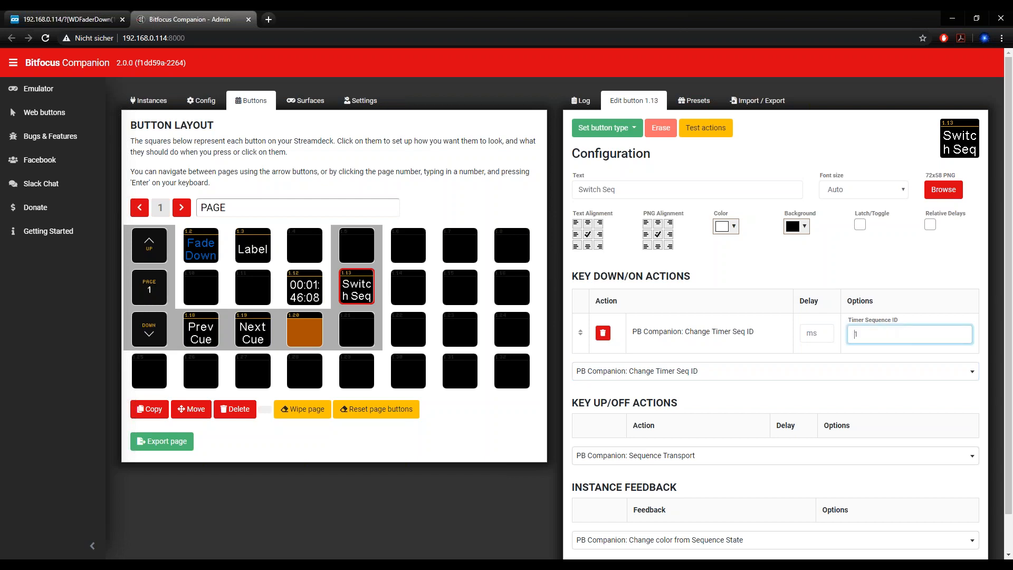
pyautogui.click(860, 226)
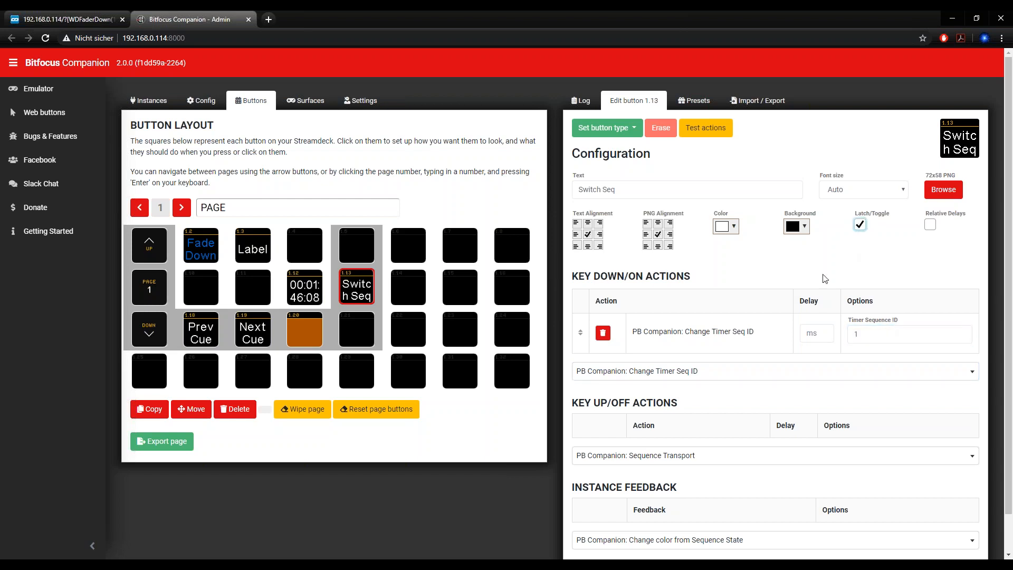
# Add the key up/off action "PB Companion: Change Timer Seq ID" to button 1.13 with Timer Sequence ID 2.
pyautogui.click(723, 457)
pyautogui.scroll(-5, 716, 417)
pyautogui.scroll(-3, 715, 416)
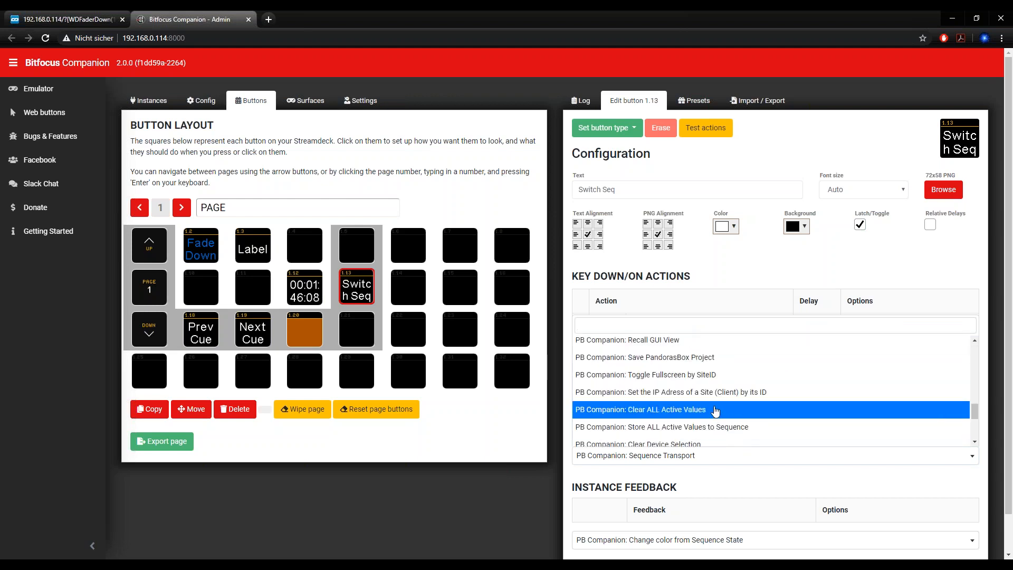
pyautogui.scroll(-3, 702, 399)
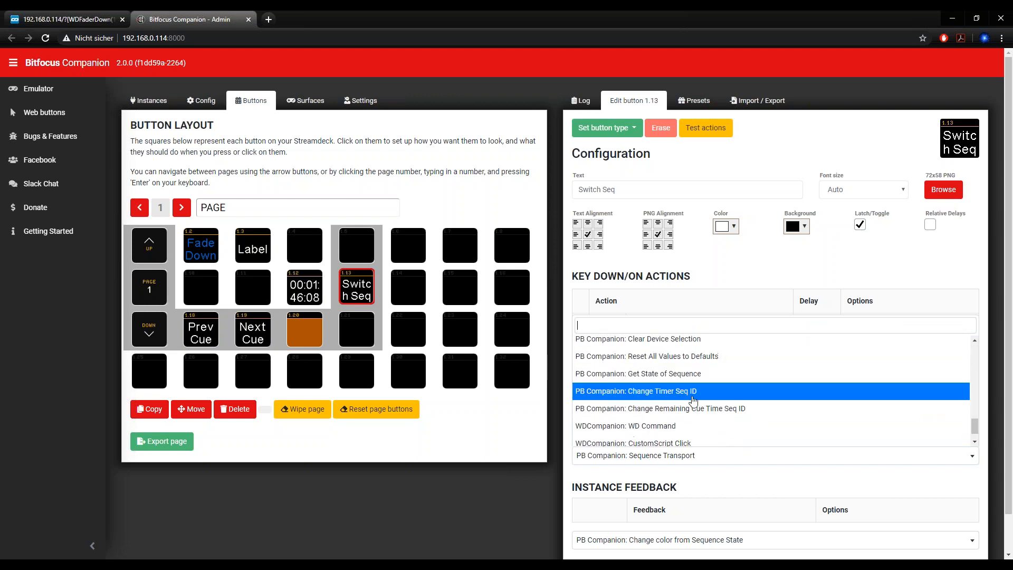
pyautogui.click(678, 391)
pyautogui.click(864, 453)
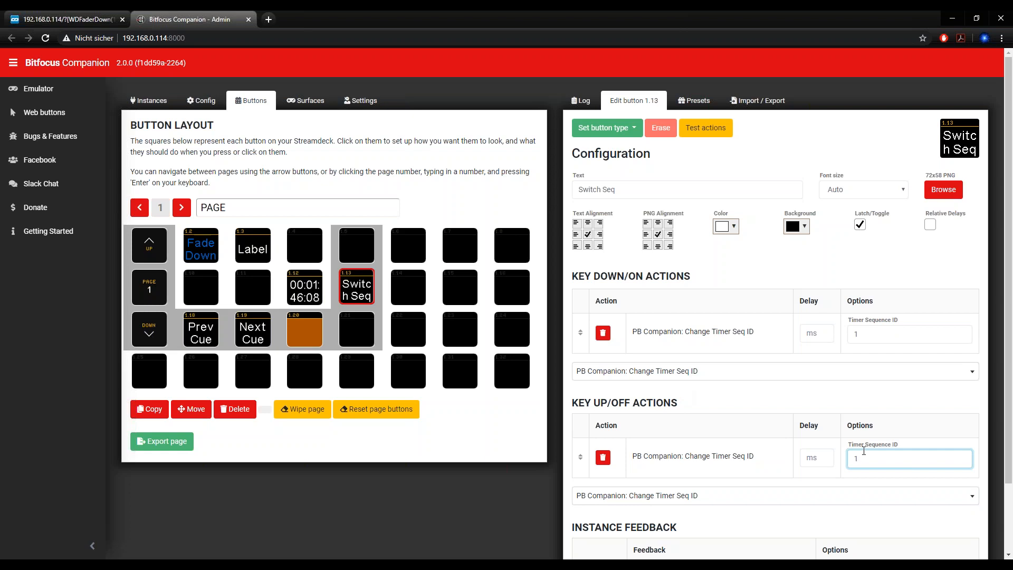
pyautogui.click(847, 404)
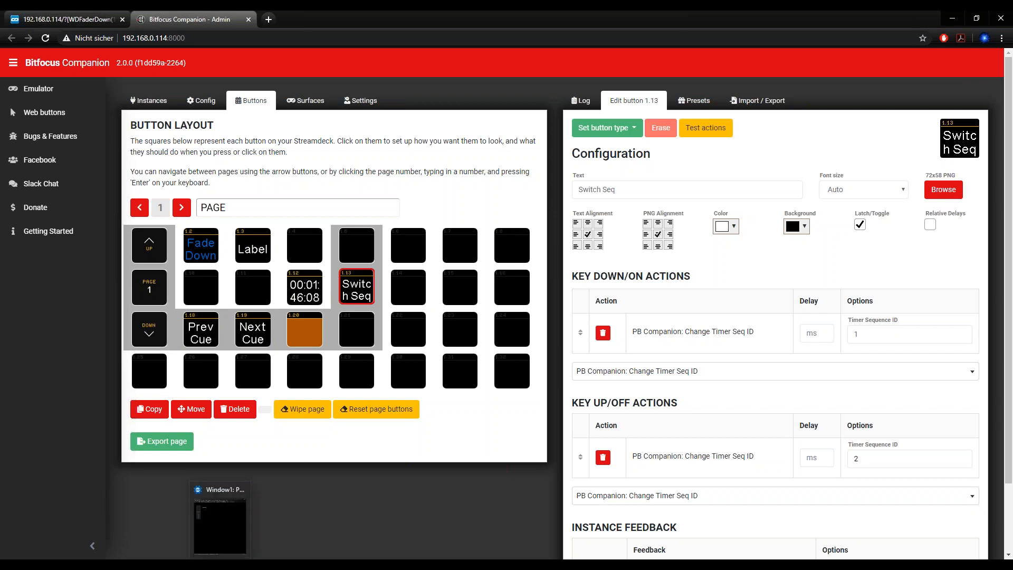
# Switch to the Companion emulator beside Pandoras Box and trigger the "Switch Seq" button.
pyautogui.click(220, 566)
pyautogui.moveTo(148, 565)
pyautogui.click(167, 525)
pyautogui.click(287, 193)
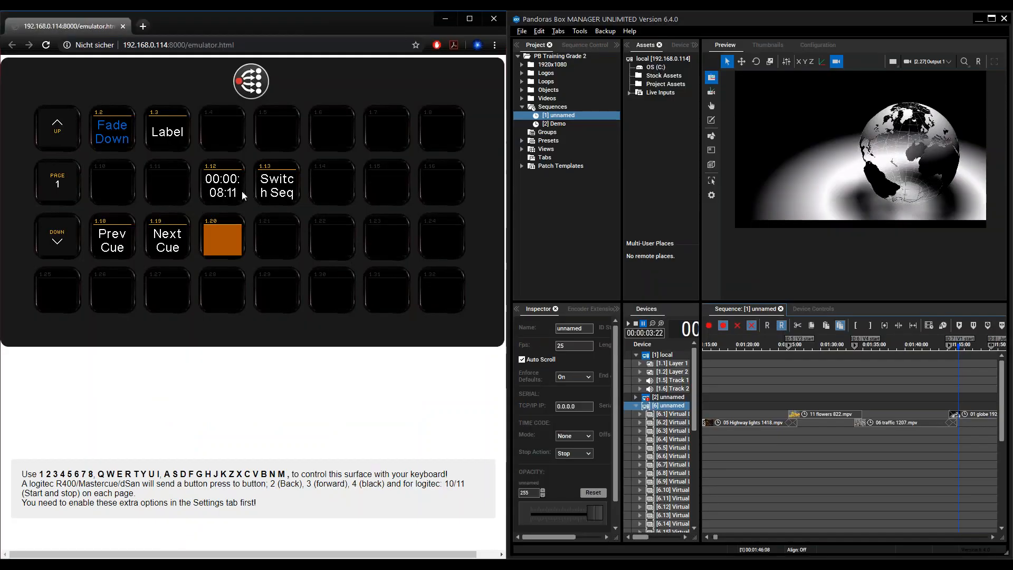
# Select sequence [2] Demo in Pandoras Box and play and pause it to test the emulator's time and transport buttons.
pyautogui.click(548, 125)
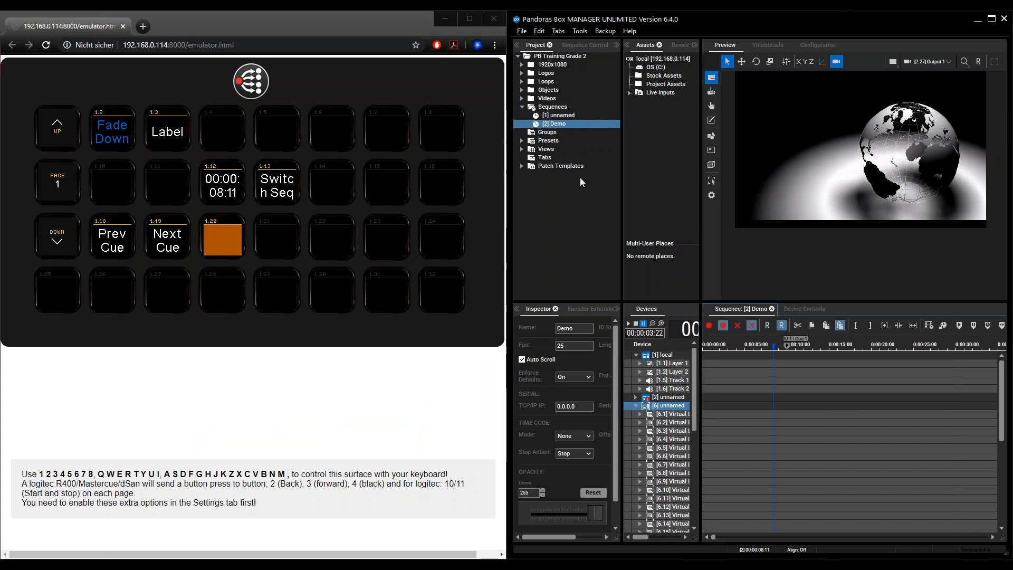
pyautogui.press('space')
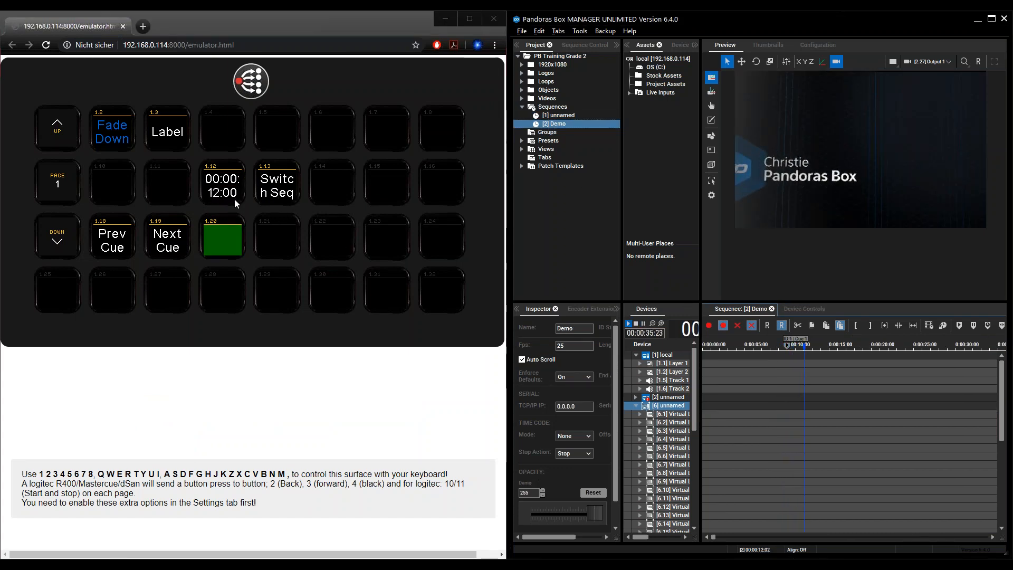
pyautogui.click(224, 217)
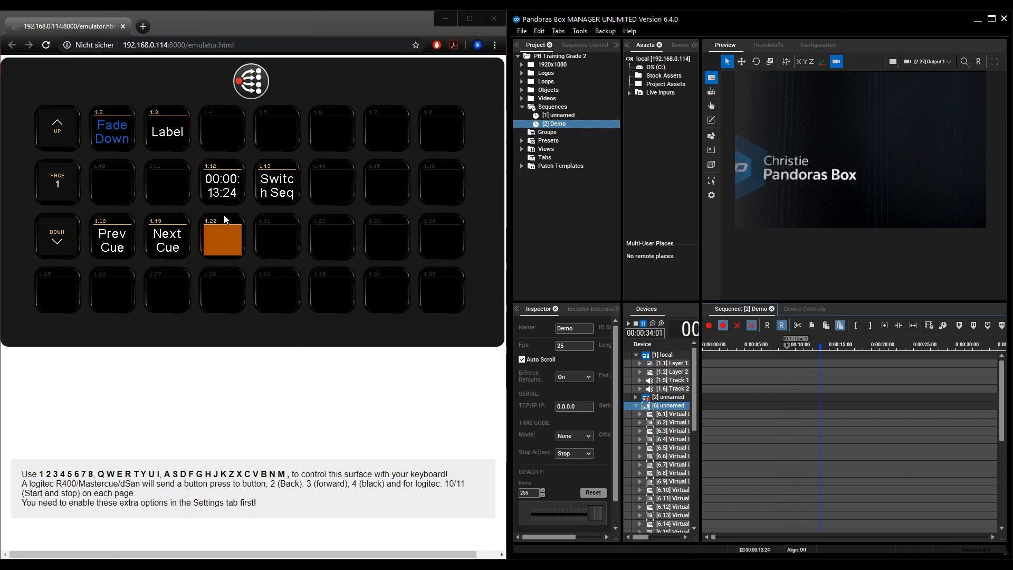
pyautogui.click(227, 231)
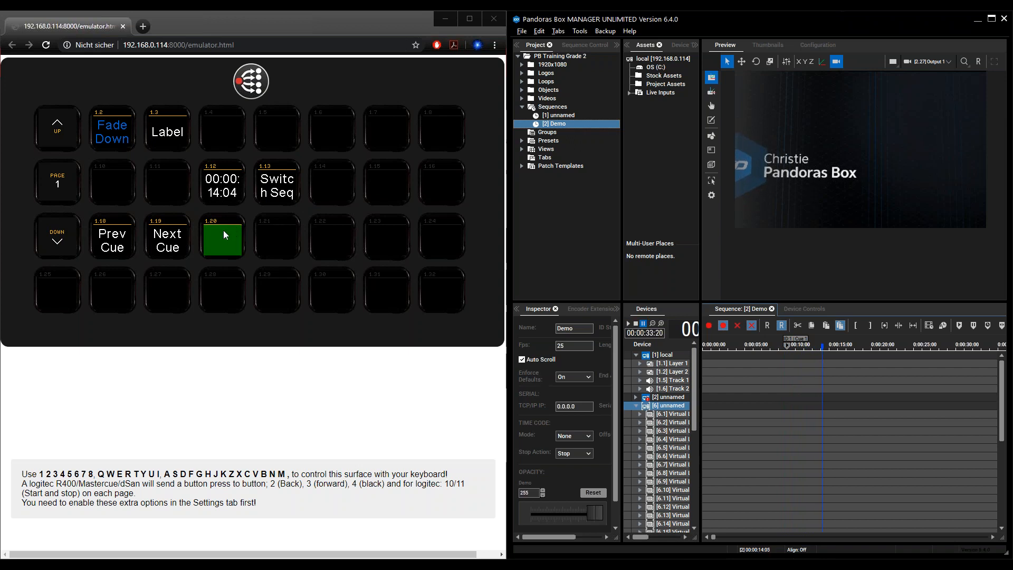
pyautogui.click(226, 237)
pyautogui.click(226, 240)
pyautogui.click(227, 244)
# Toggle "Switch Seq" back in the emulator and test the time button by playing and pausing sequence [1] in Pandoras Box.
pyautogui.click(285, 188)
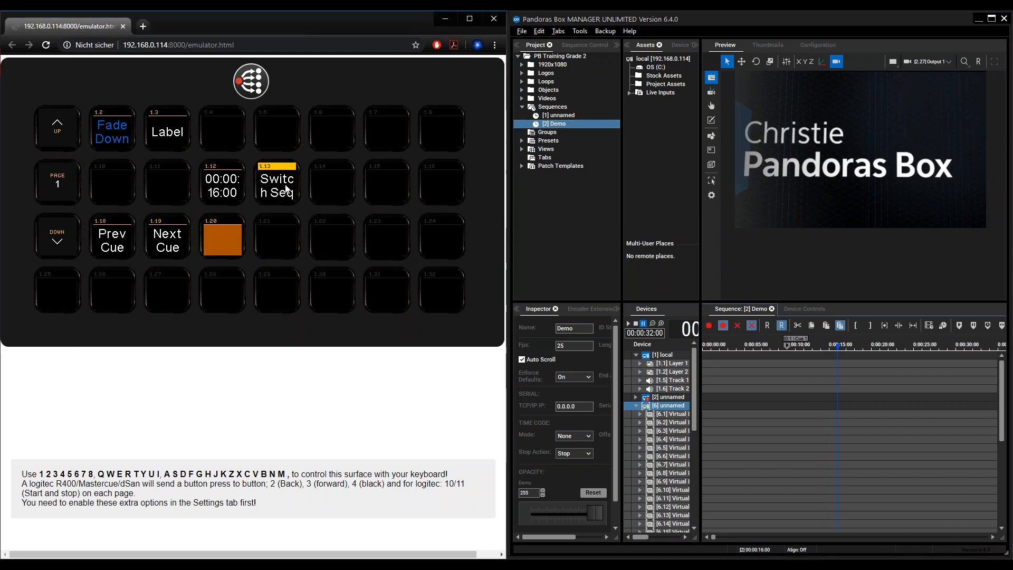
pyautogui.click(556, 116)
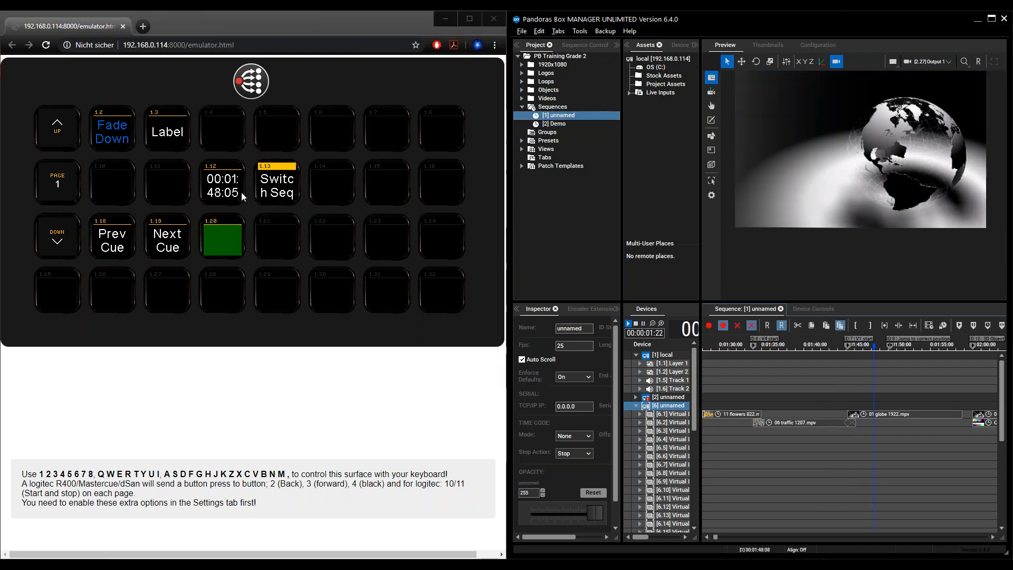
pyautogui.press('space')
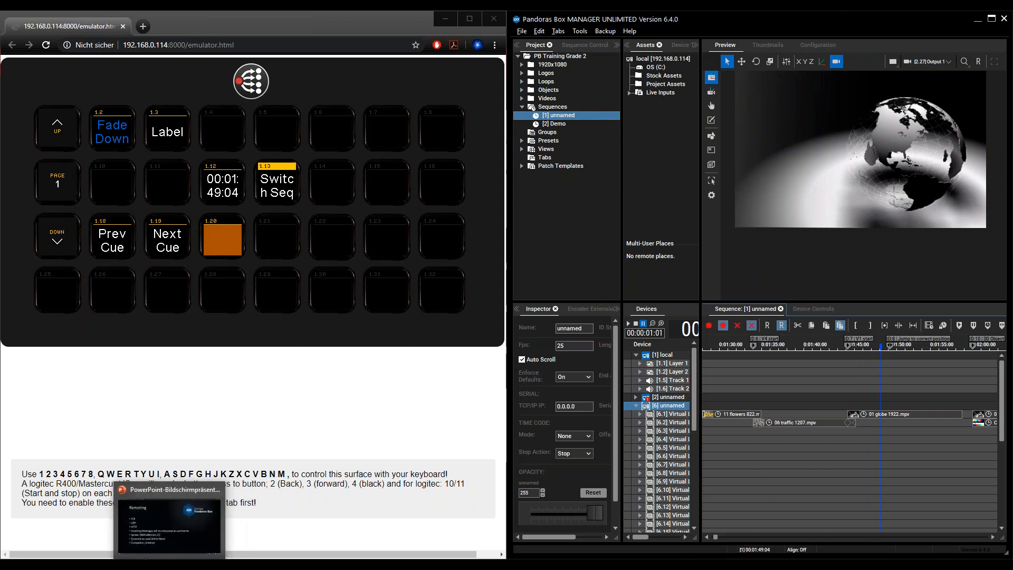
# Bring the emulator in front of the Companion admin page, toggle "Switch Seq" twice, and return to the admin page.
pyautogui.click(84, 523)
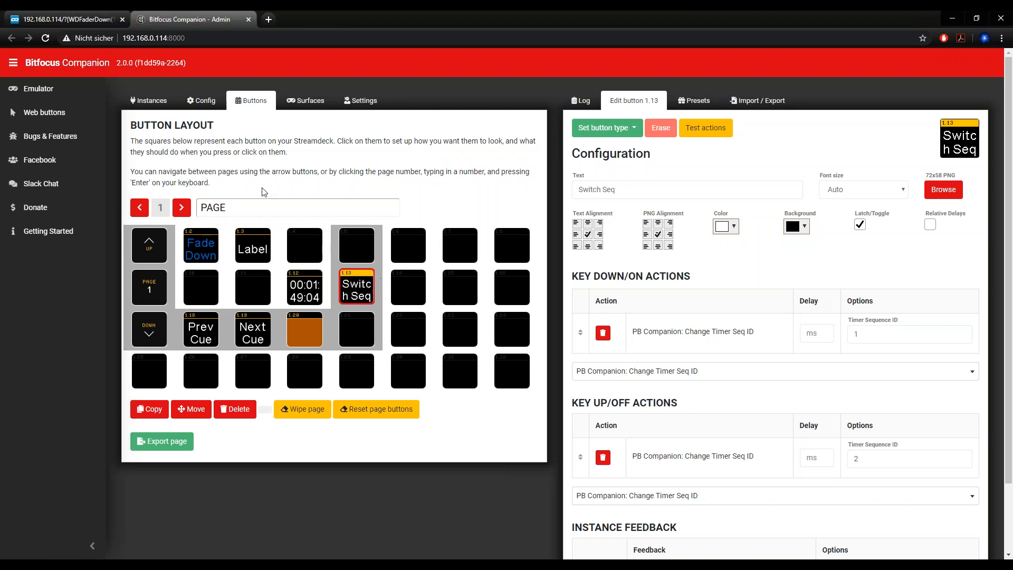
pyautogui.moveTo(158, 564)
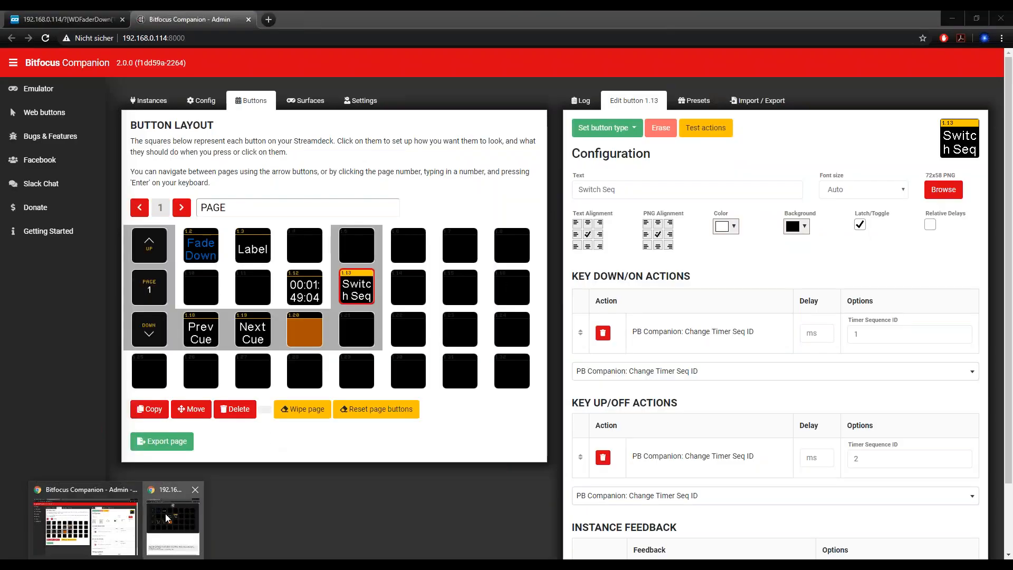
pyautogui.click(167, 517)
pyautogui.click(269, 183)
pyautogui.click(269, 183)
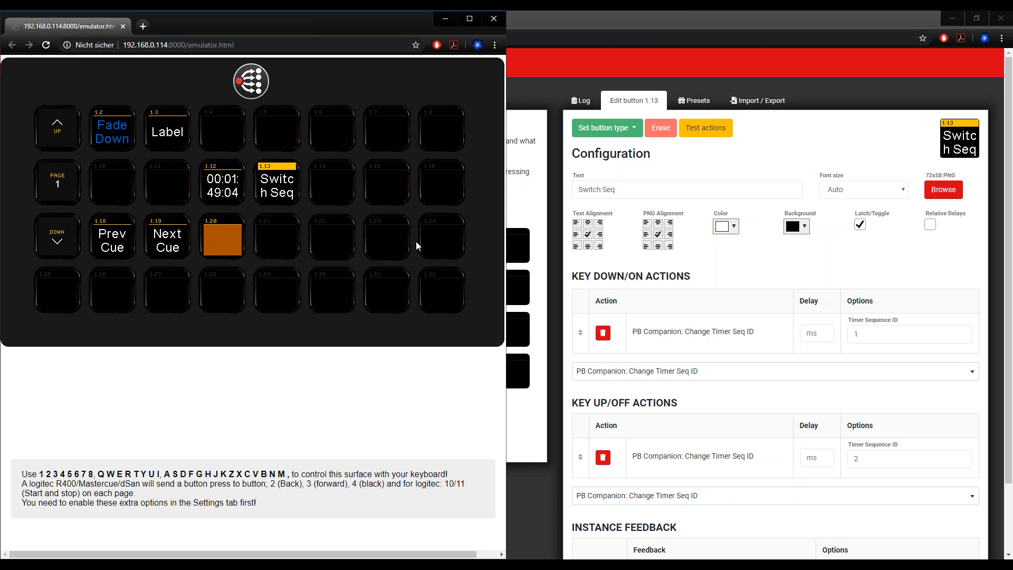
pyautogui.click(722, 266)
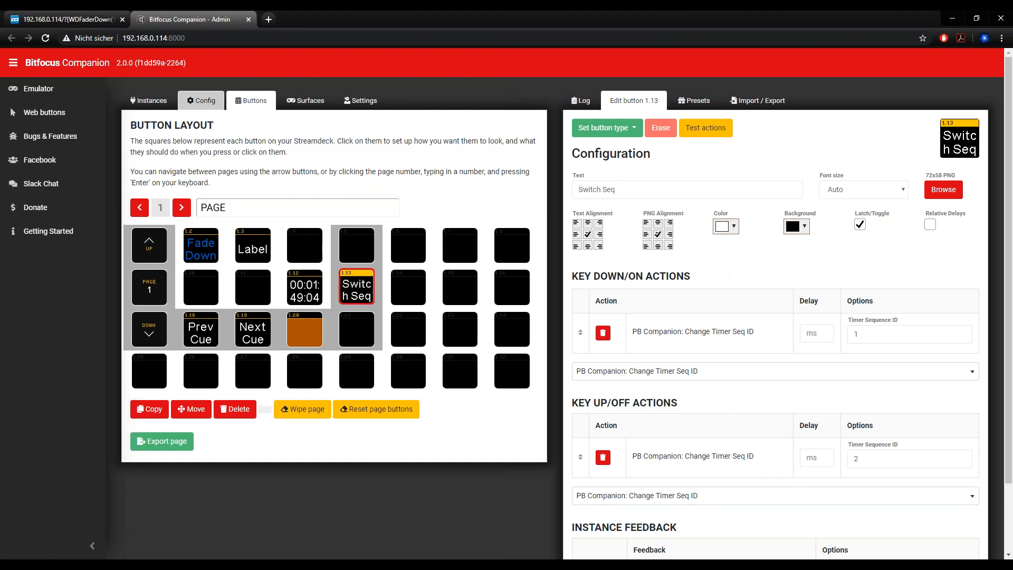
# Open the PB Companion instance configuration and copy the dynamic variable $(PB Companion:seqstate).
pyautogui.click(206, 100)
pyautogui.click(148, 100)
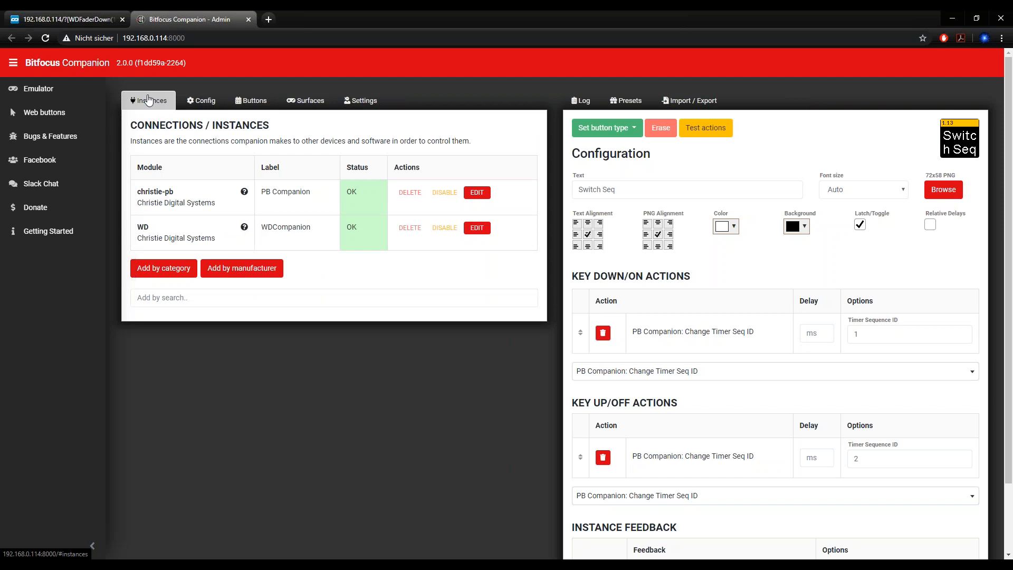
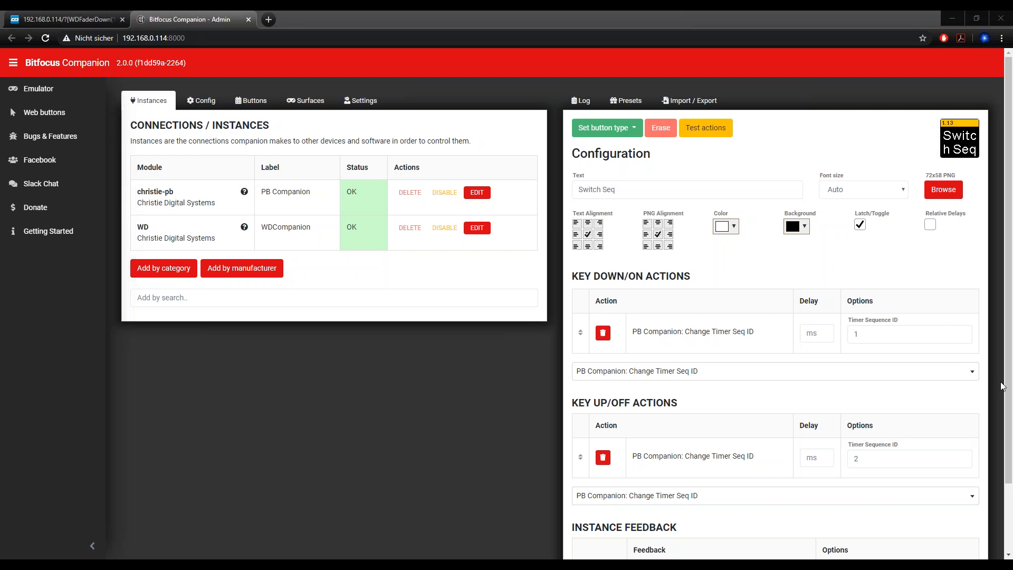
pyautogui.click(249, 101)
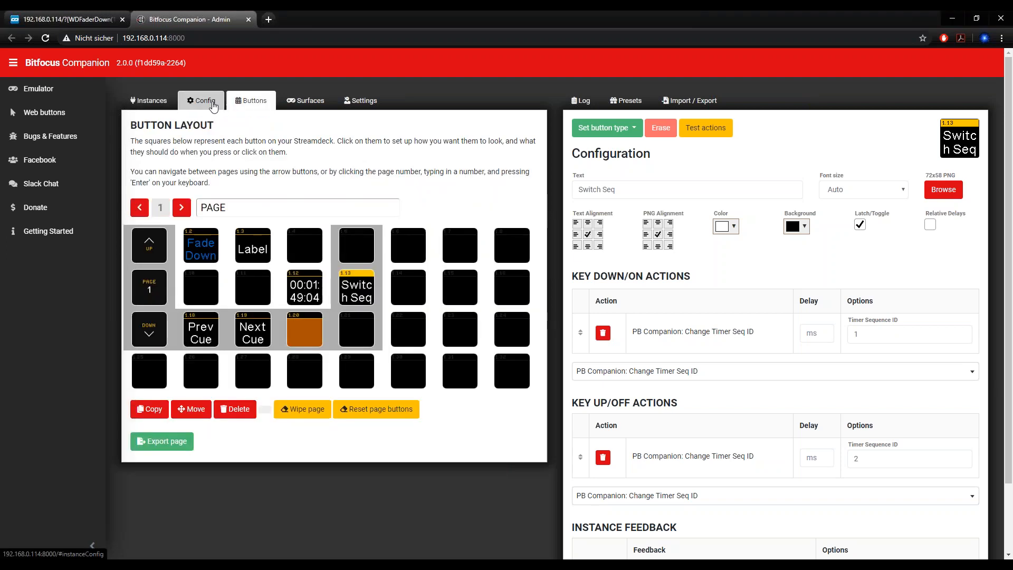
pyautogui.click(213, 105)
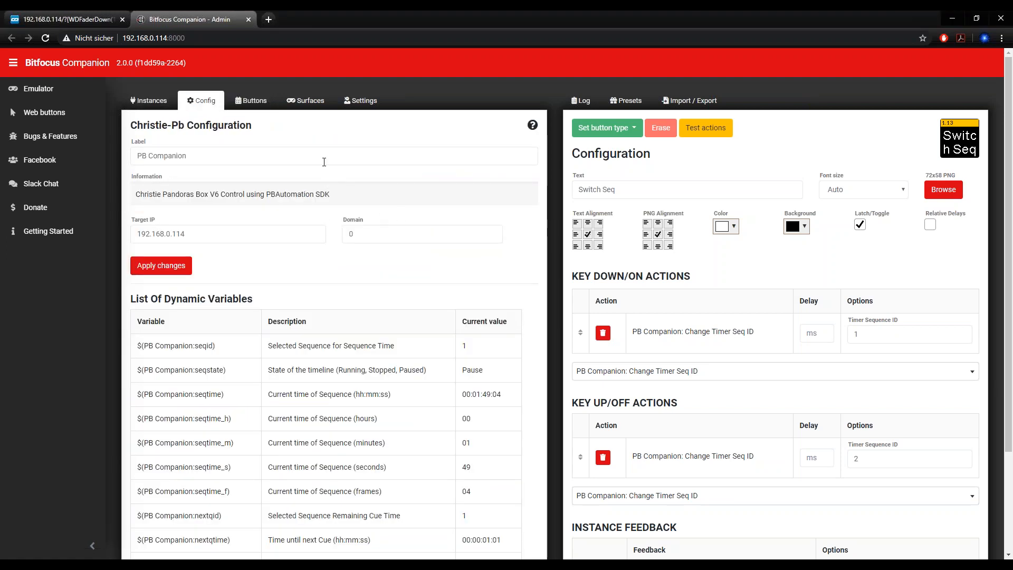
pyautogui.scroll(-2, 350, 289)
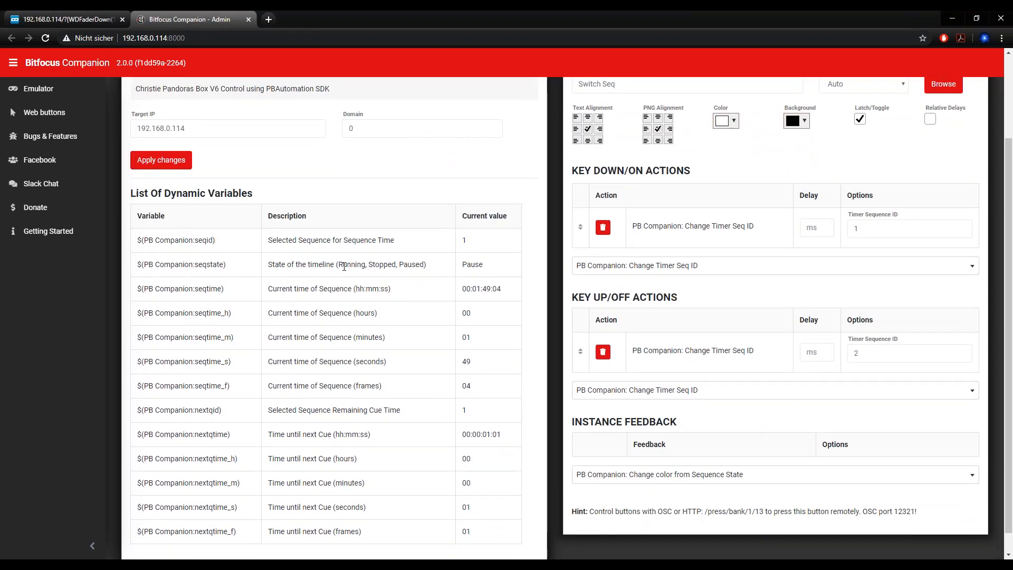
pyautogui.click(417, 262)
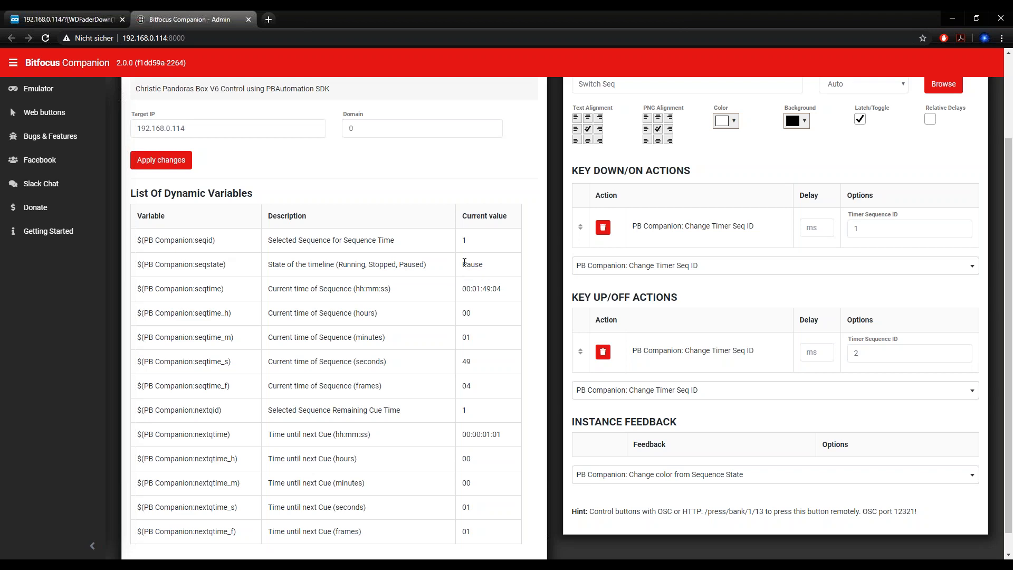
pyautogui.moveTo(225, 264); pyautogui.dragTo(136, 271)
pyautogui.hotkey('ctrl', 'c')
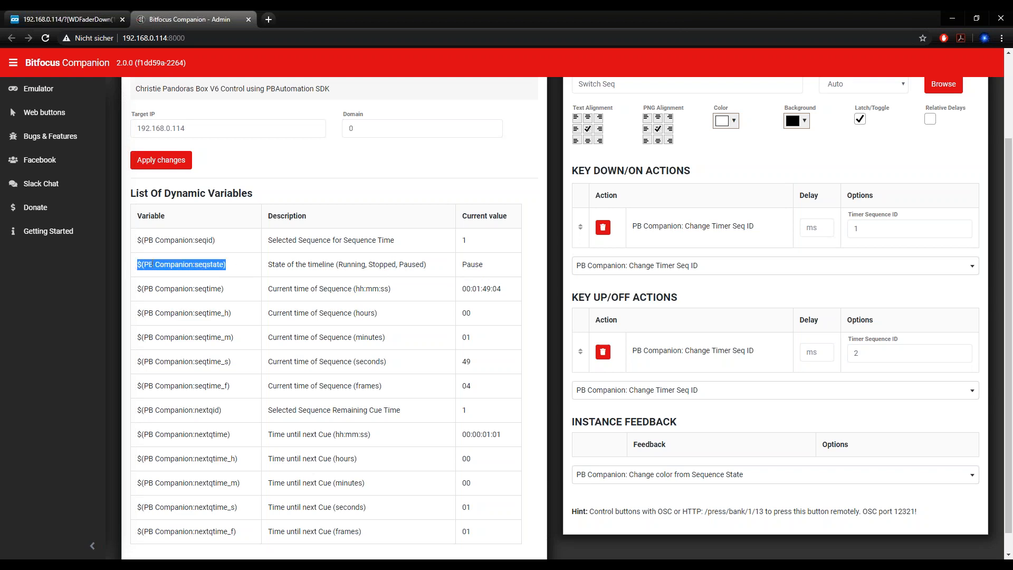
# Set the text of button 1.20 to $(PB Companion:seqstate).
pyautogui.scroll(2, 233, 262)
pyautogui.click(251, 100)
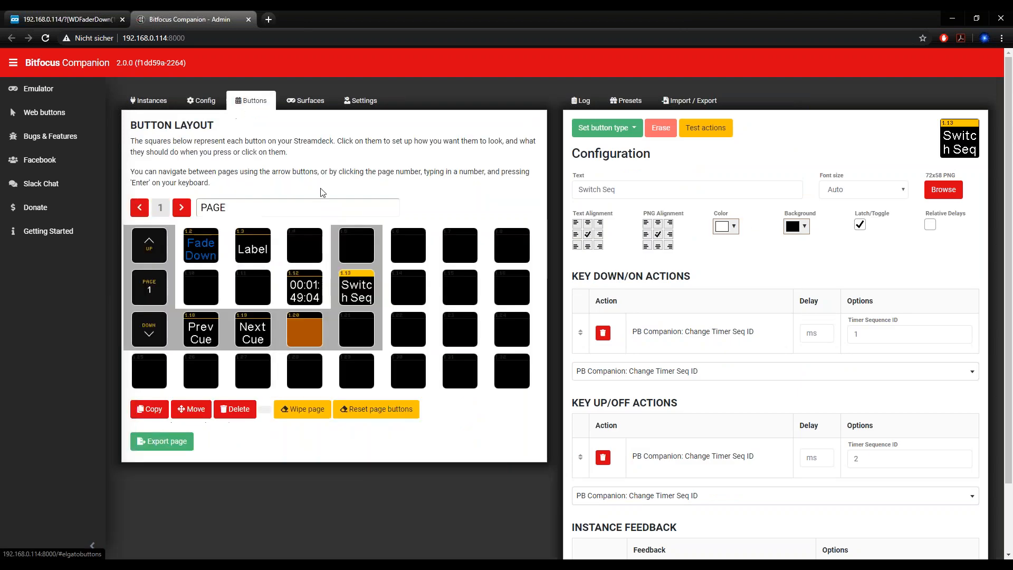
pyautogui.click(306, 331)
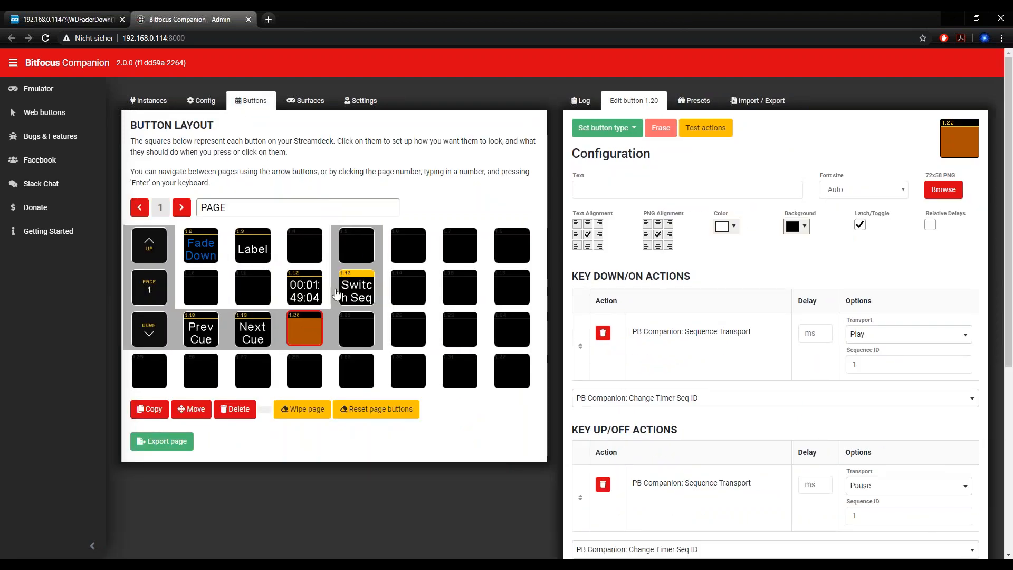
pyautogui.click(591, 193)
pyautogui.hotkey('ctrl', 'v')
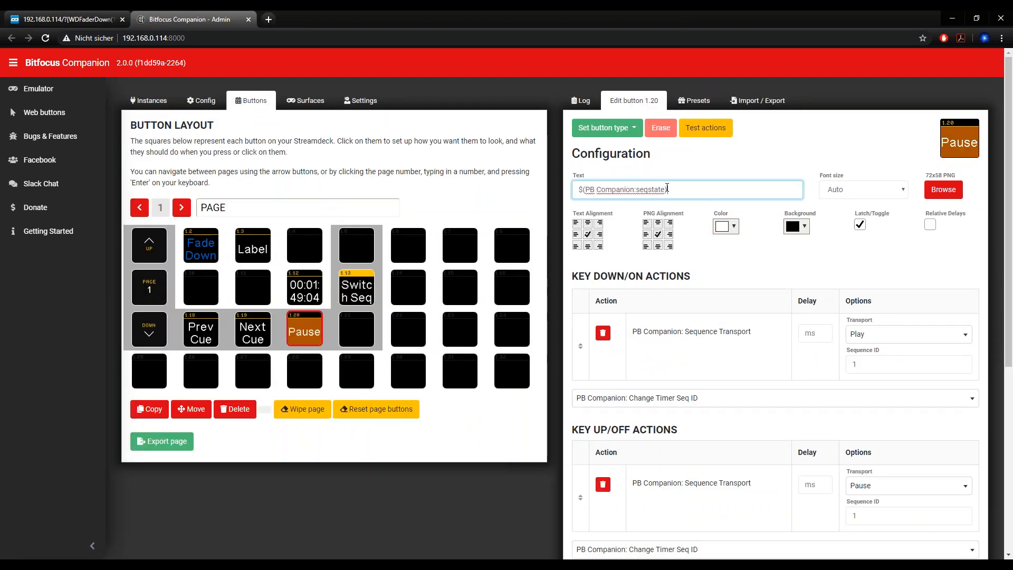
pyautogui.click(658, 167)
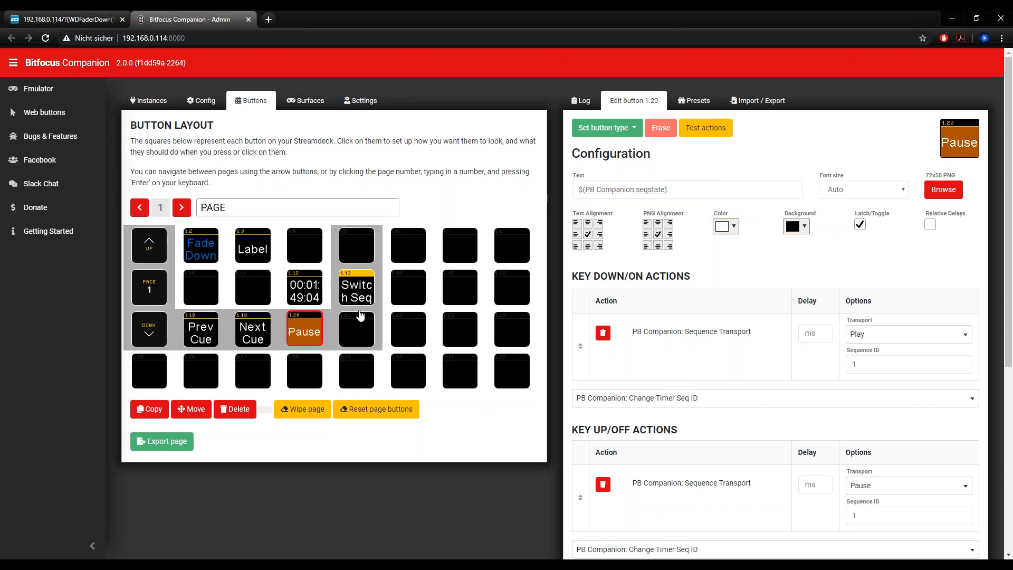
# Test the state label on button 1.20 by toggling it repeatedly between play and pause in the emulator.
pyautogui.click(307, 331)
pyautogui.moveTo(153, 562)
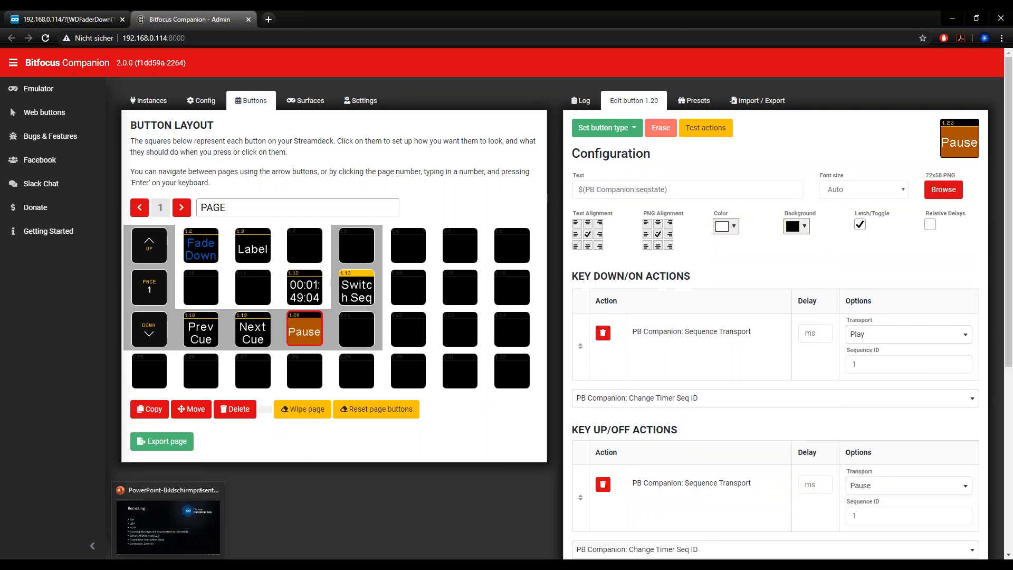
pyautogui.click(158, 534)
pyautogui.click(234, 248)
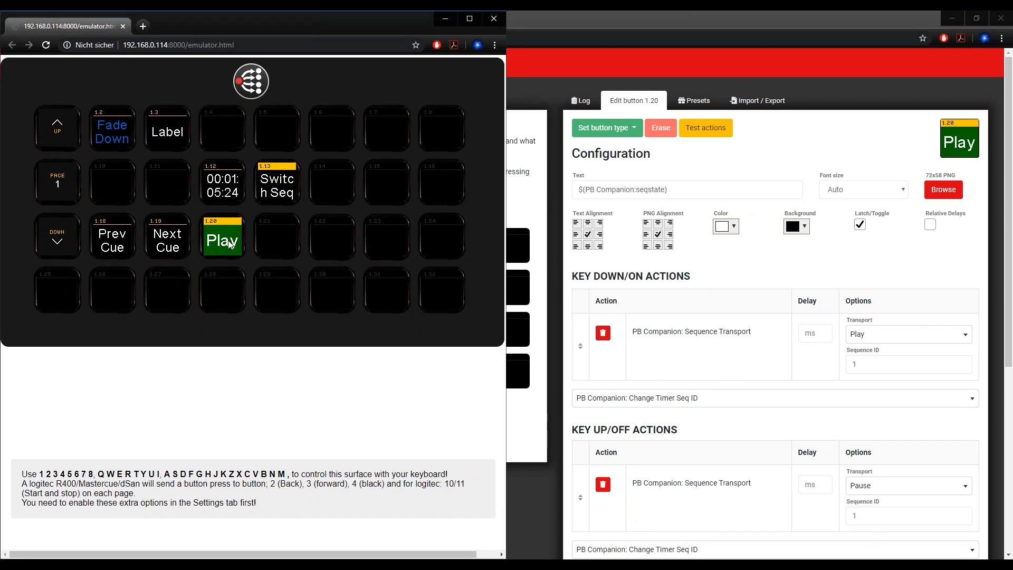
pyautogui.click(226, 249)
pyautogui.click(225, 248)
pyautogui.click(228, 247)
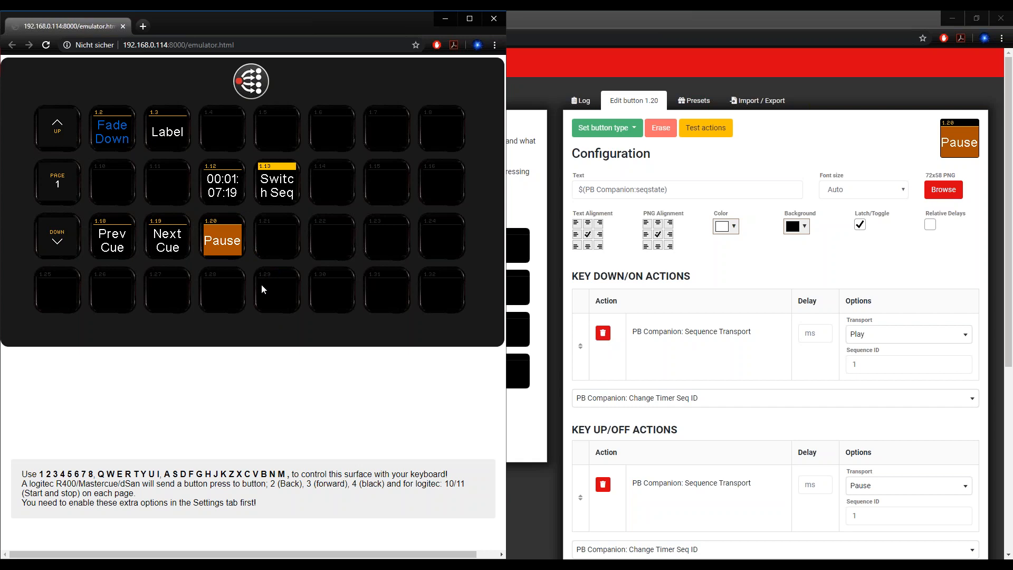
pyautogui.click(235, 246)
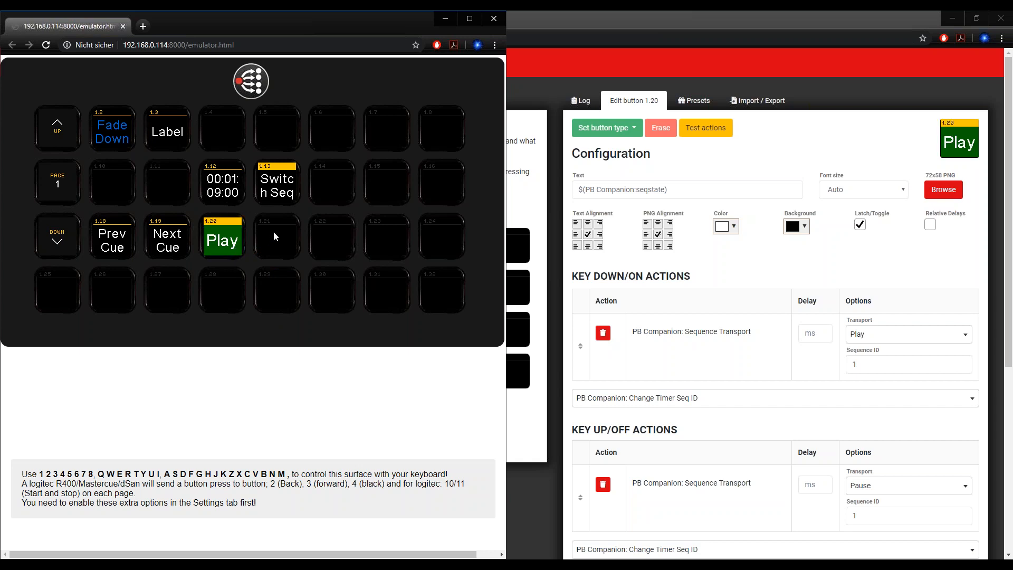
pyautogui.click(240, 228)
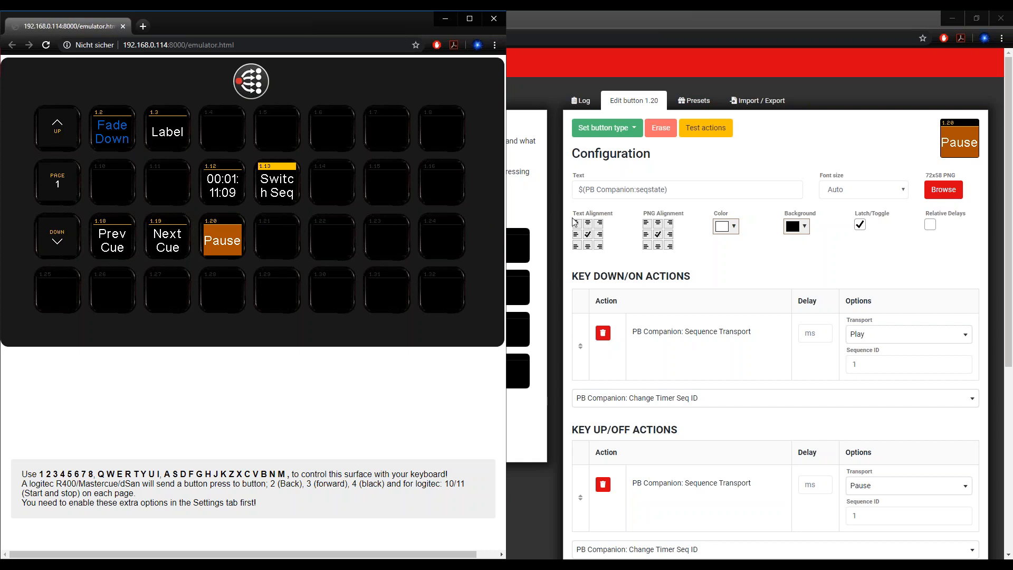
# Return to the Companion admin page and examine the user settings down to the TCP/UDP remote control commands.
pyautogui.click(609, 21)
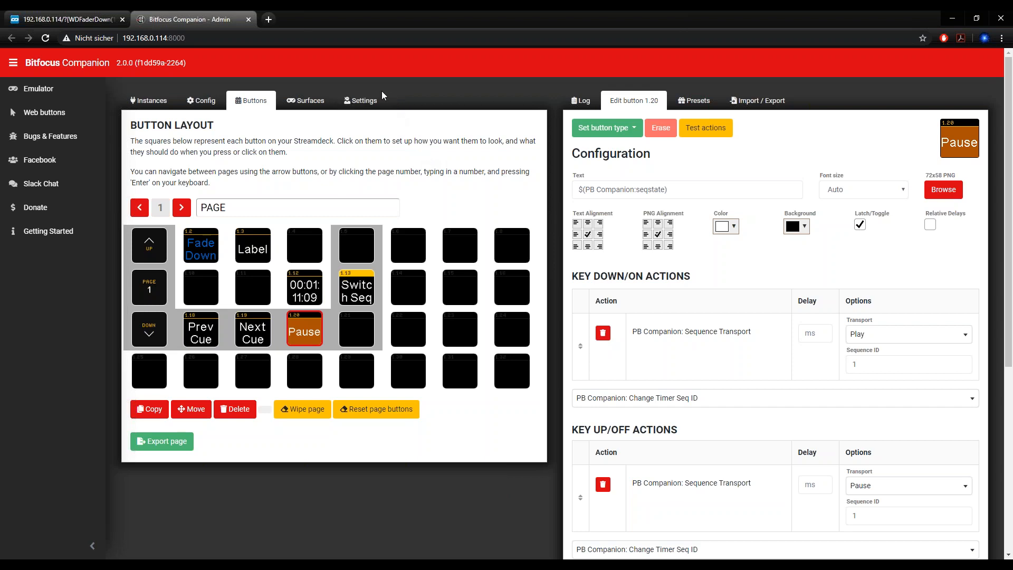
pyautogui.click(357, 104)
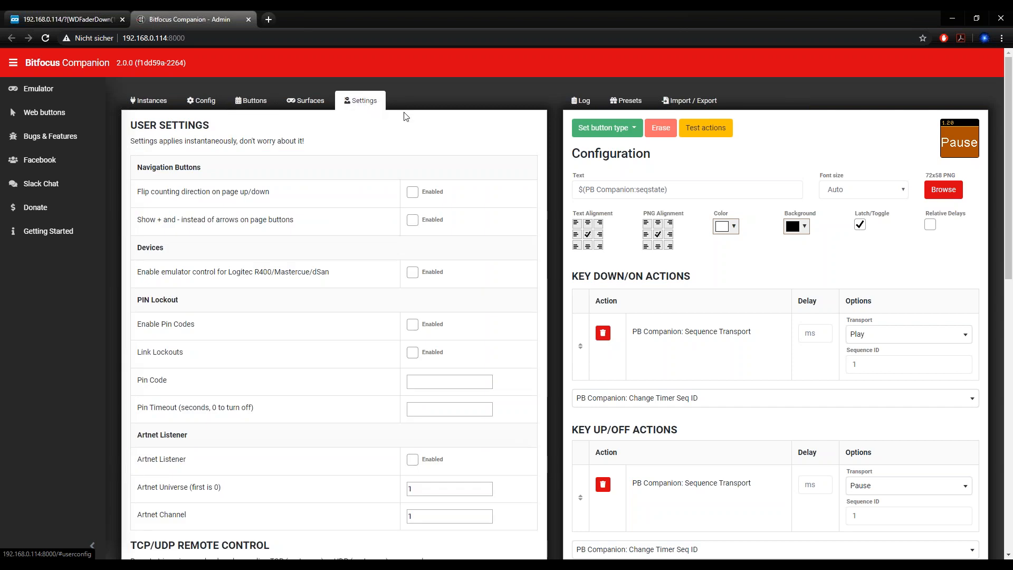
pyautogui.scroll(-2, 428, 125)
pyautogui.scroll(-2, 428, 125)
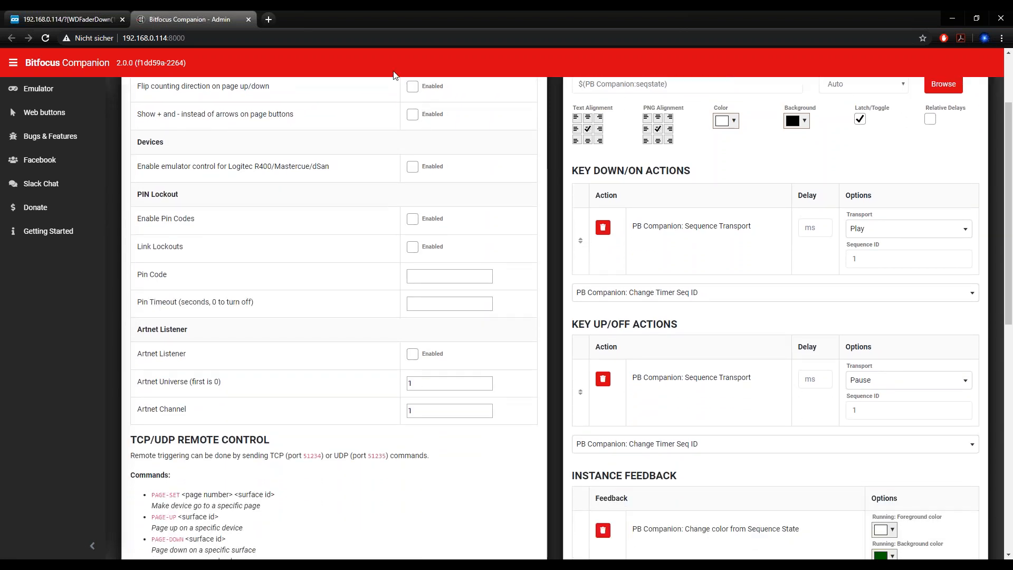
# Read through Companion's TCP/UDP remote control commands and their PAGE-SET and BANK-PRESS examples.
pyautogui.scroll(-3, 370, 132)
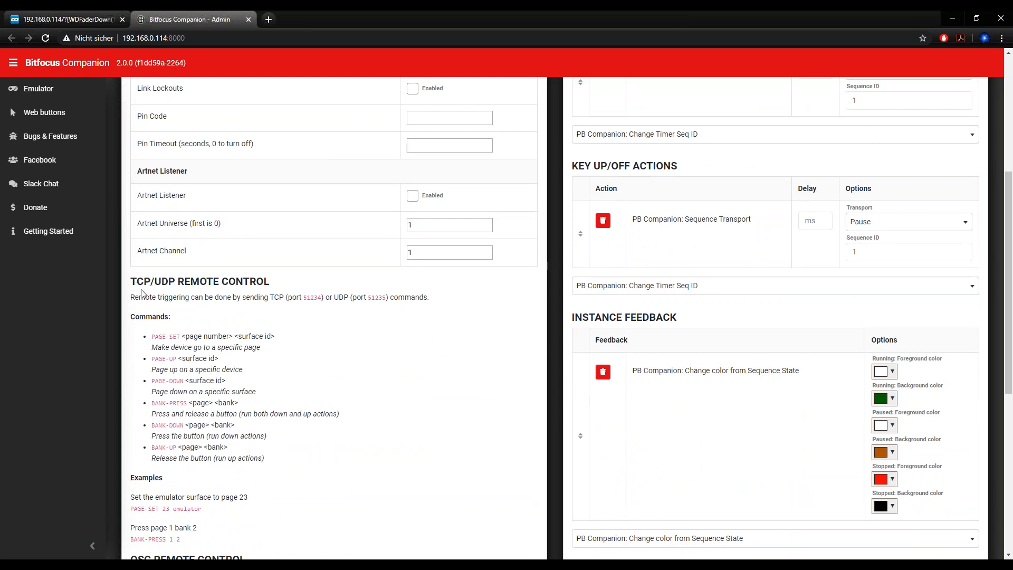
pyautogui.scroll(-1, 198, 308)
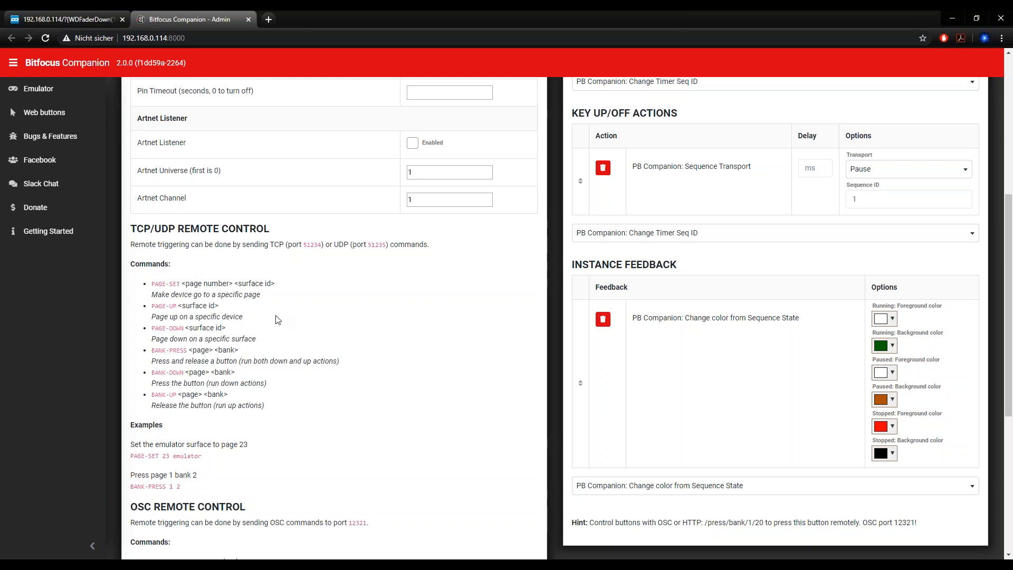
pyautogui.scroll(1, 266, 321)
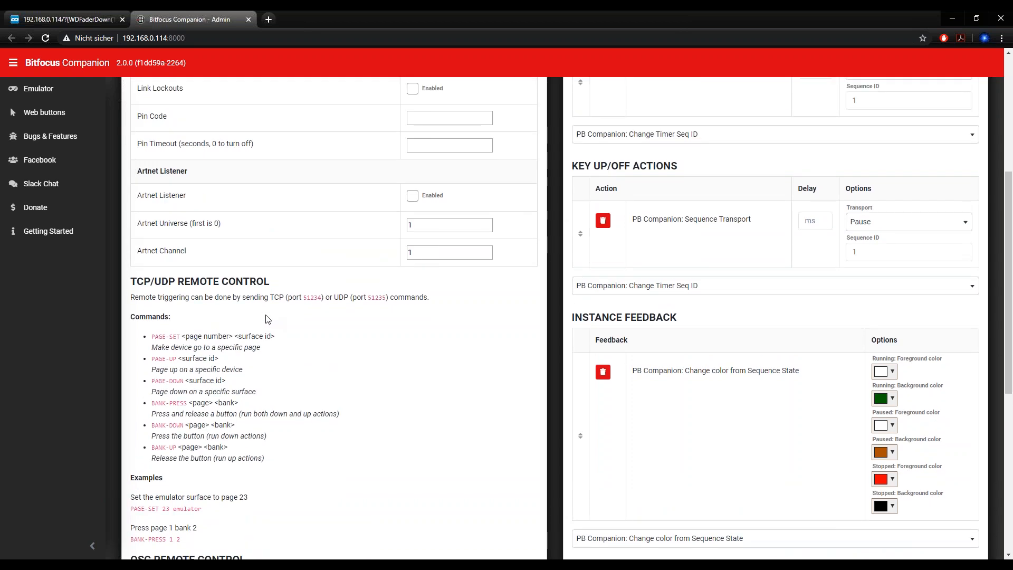
pyautogui.scroll(-1, 266, 321)
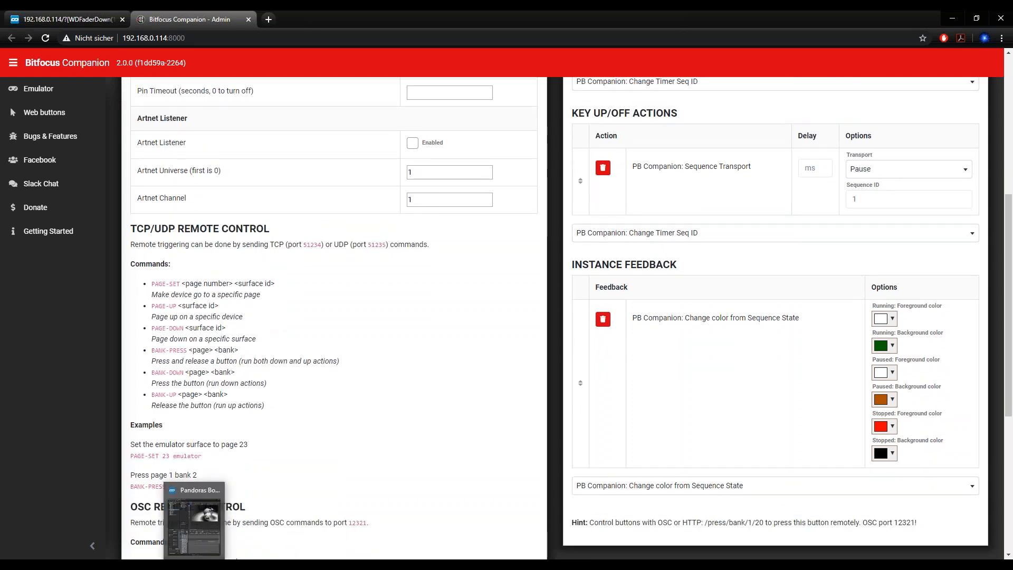
# Switch to Widget Designer and start a new TCP connection of the Client Only type.
pyautogui.moveTo(223, 558)
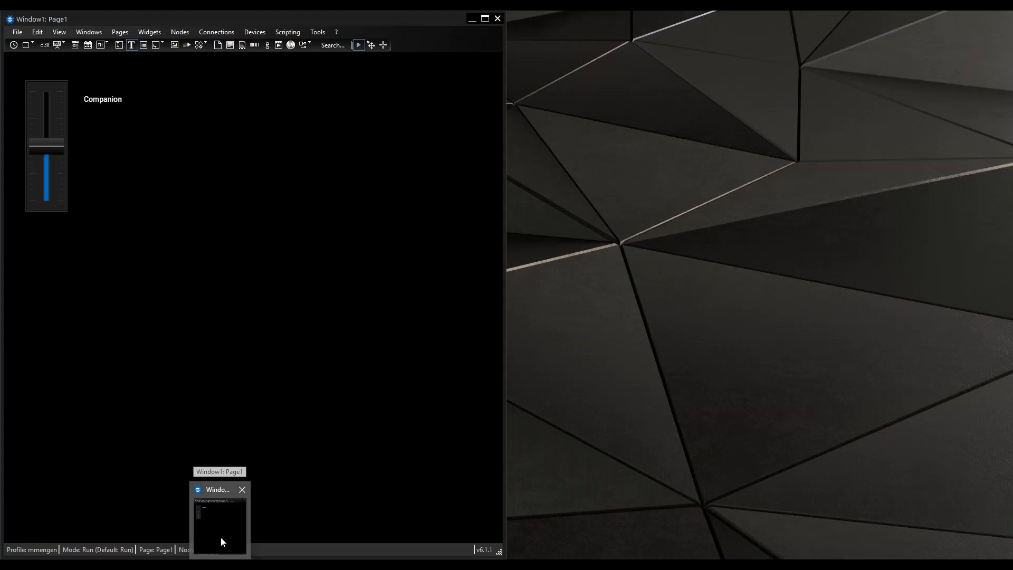
pyautogui.click(220, 537)
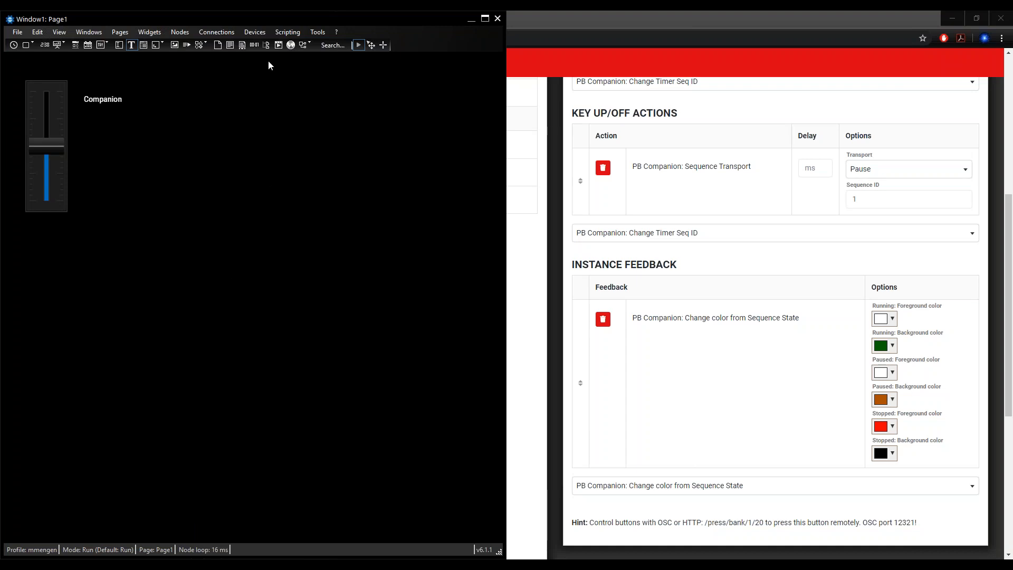
pyautogui.click(215, 33)
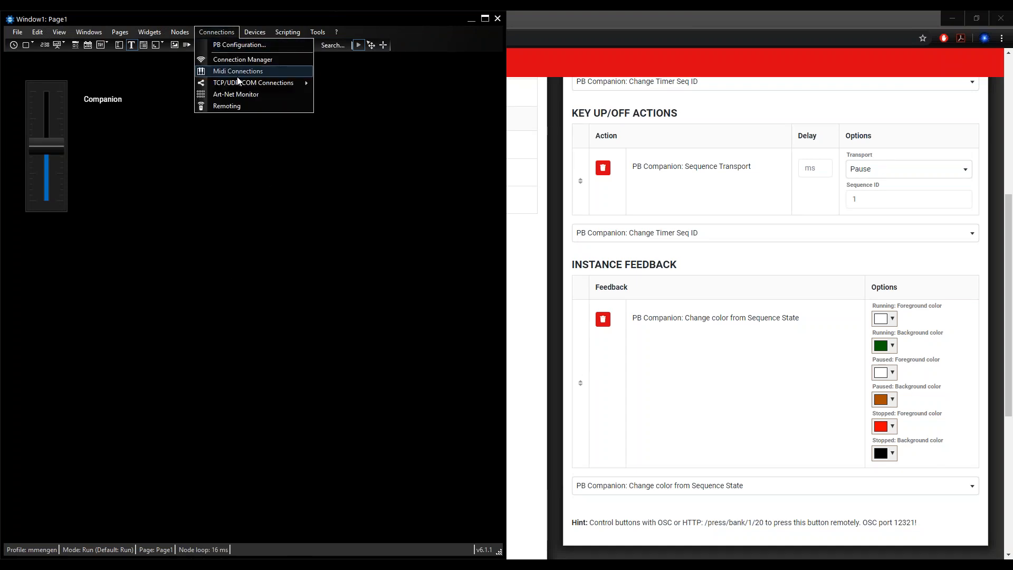
pyautogui.moveTo(239, 82)
pyautogui.click(350, 84)
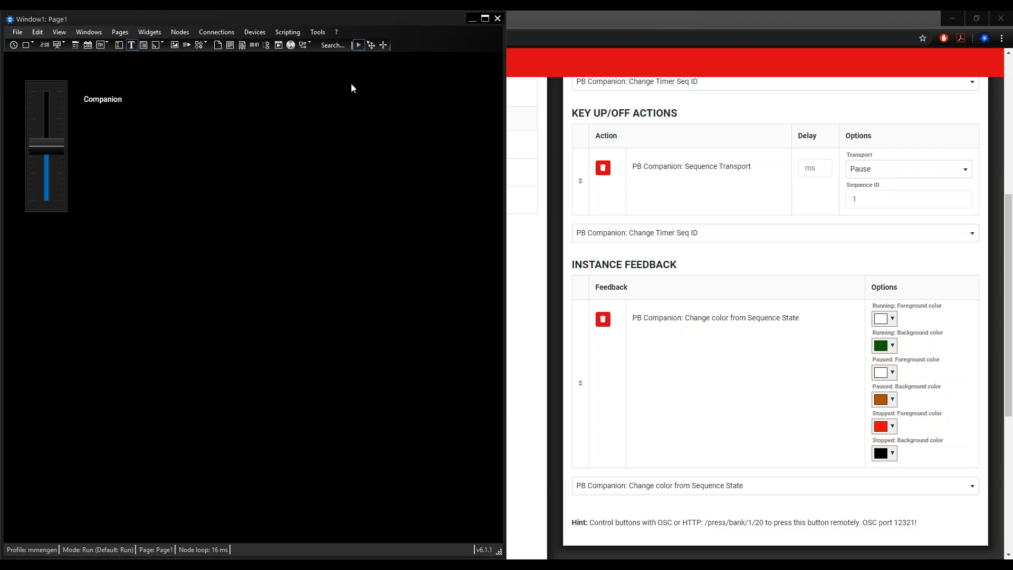
pyautogui.click(323, 362)
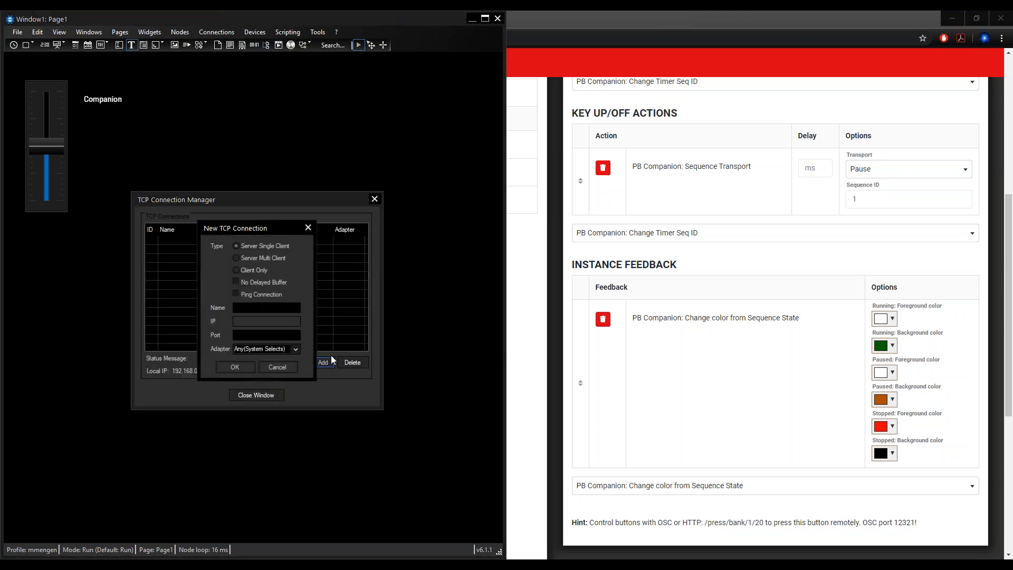
pyautogui.click(253, 270)
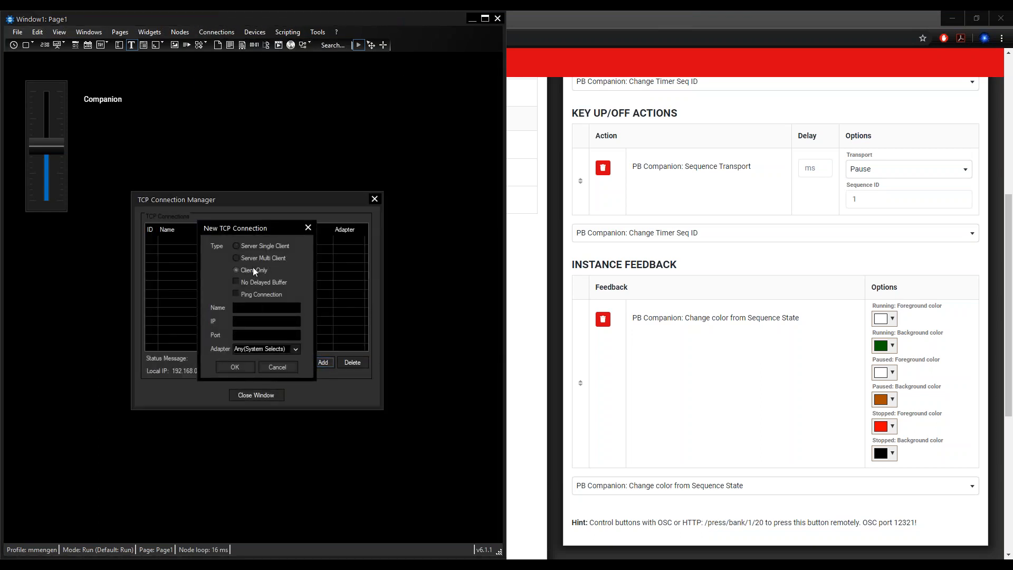
# Name the new TCP connection Companion and set its IP to 192.168.0.114.
pyautogui.write('Companion')
pyautogui.click(240, 321)
pyautogui.moveTo(246, 230); pyautogui.dragTo(272, 198)
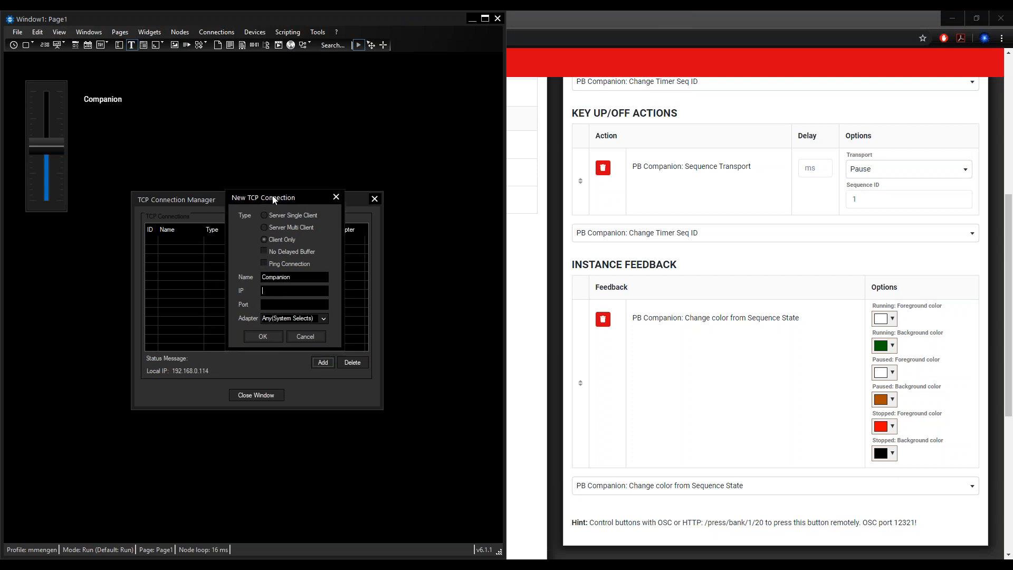
pyautogui.write('192.168.0.114')
# Set the Companion connection's port to 51234 and its adapter to Wlan, and create the connection.
pyautogui.click(285, 304)
pyautogui.moveTo(289, 199); pyautogui.dragTo(595, 184)
pyautogui.click(593, 11)
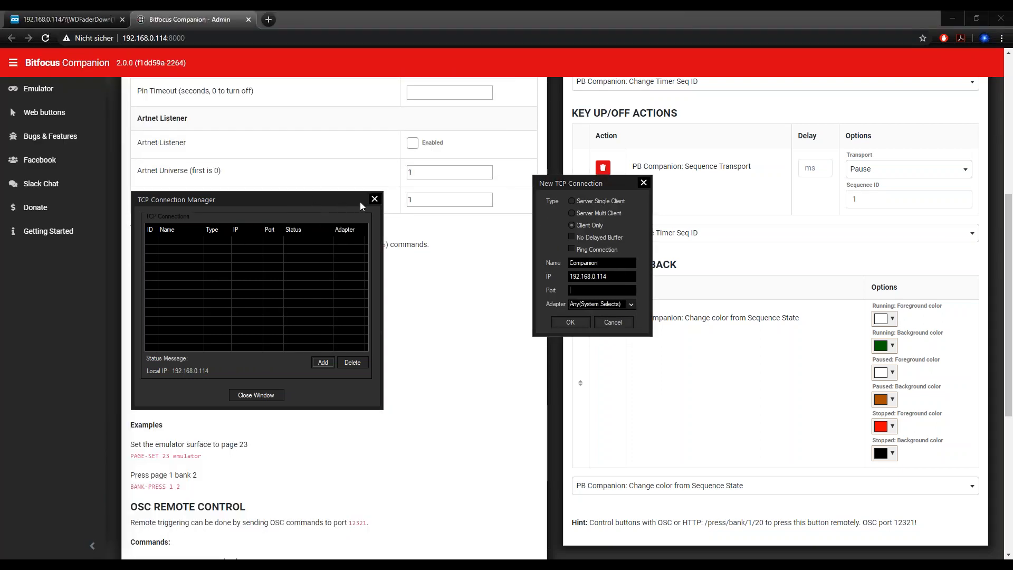
pyautogui.scroll(5, 433, 321)
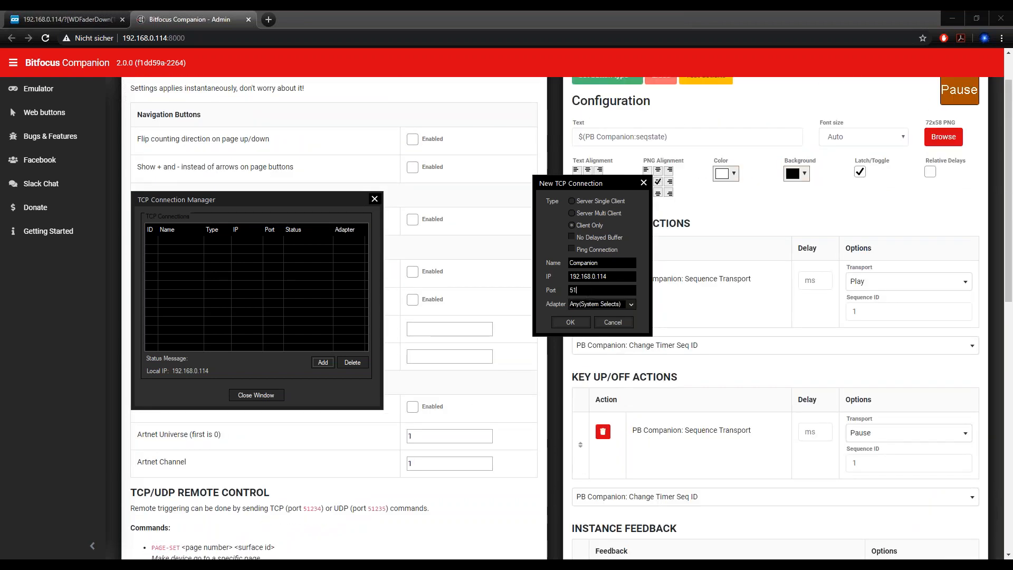
pyautogui.write('234')
pyautogui.click(624, 302)
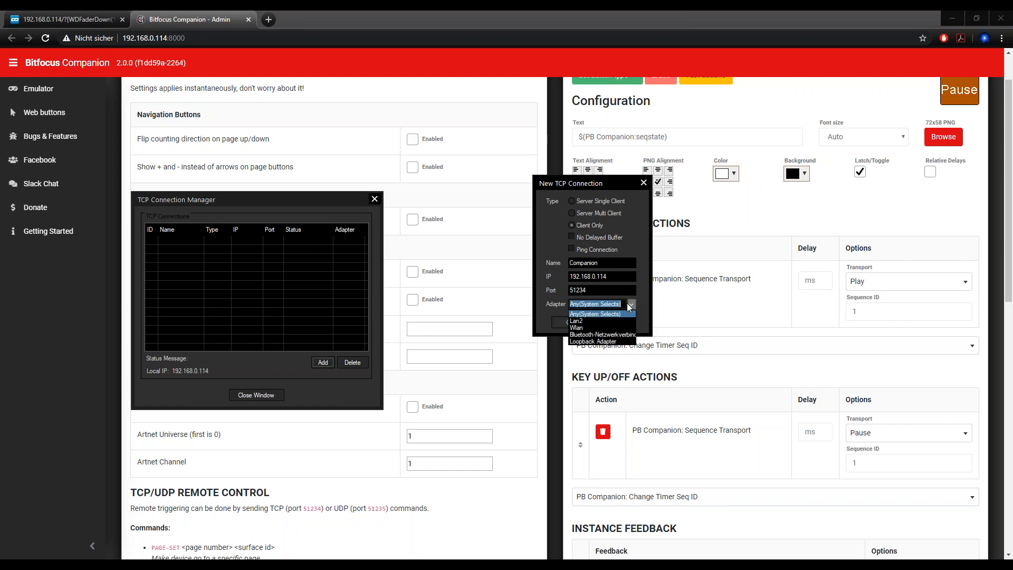
pyautogui.click(597, 326)
pyautogui.click(584, 319)
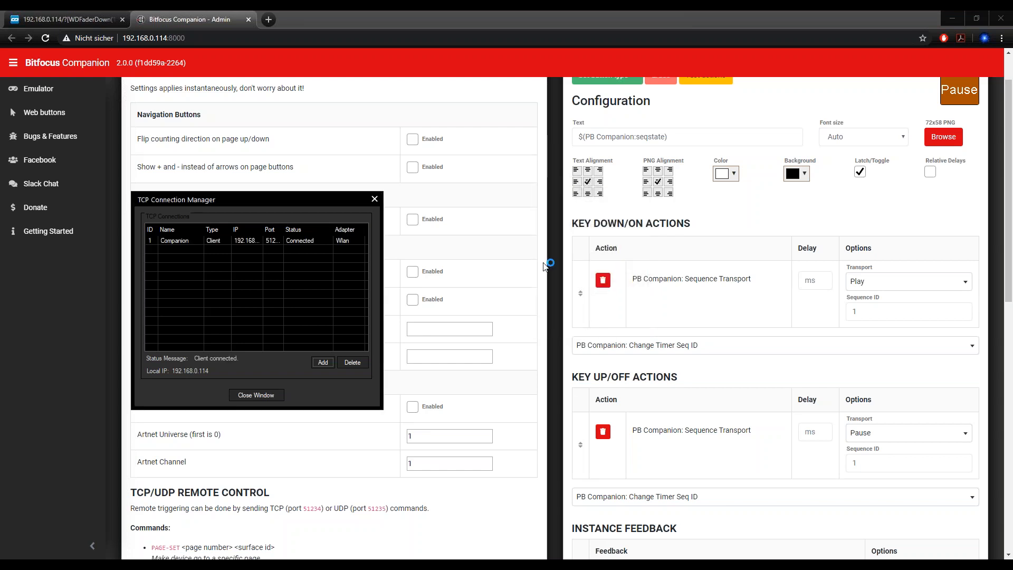
# Check the port and status of the Companion connection, and close the TCP Connection Manager.
pyautogui.moveTo(284, 228); pyautogui.dragTo(292, 227)
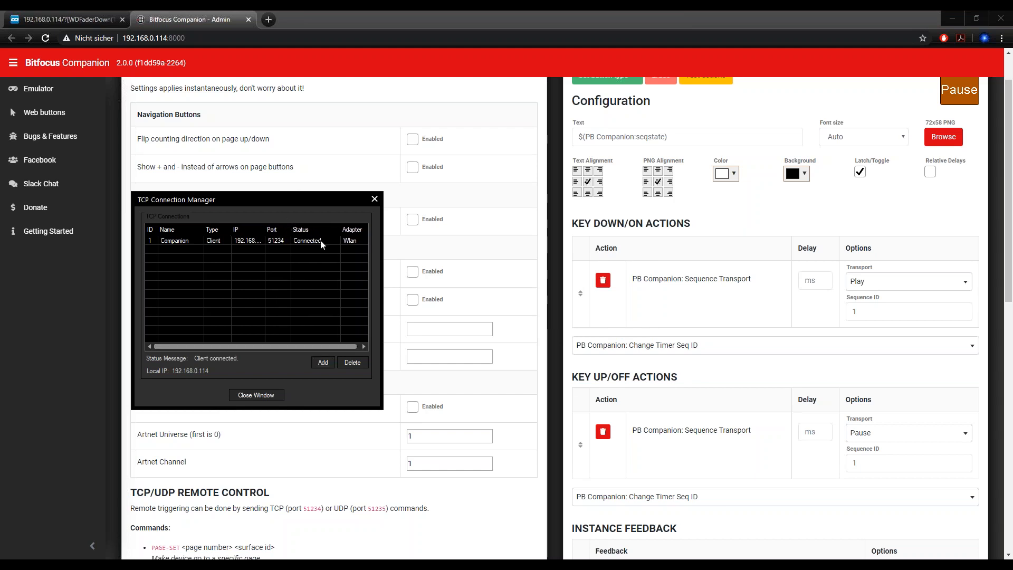
pyautogui.click(307, 241)
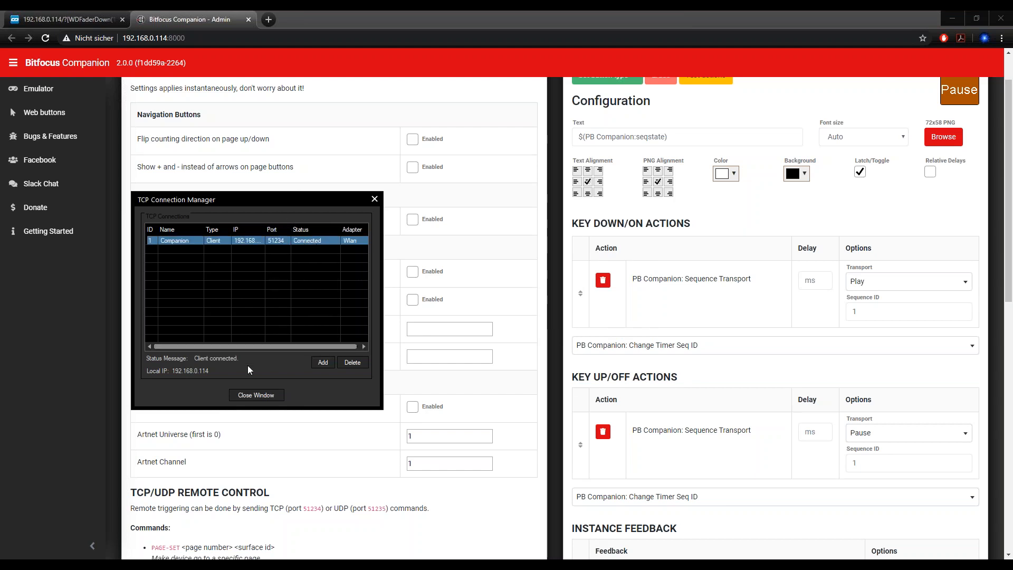
pyautogui.click(253, 393)
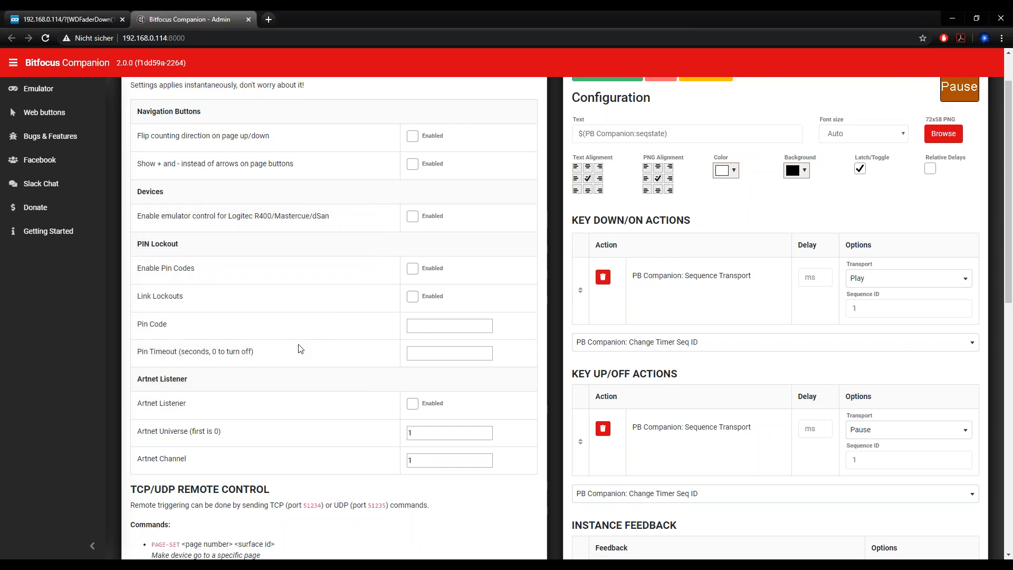
# Bring Widget Designer to the front and place the Companion emulator window beside it on the other half of the screen.
pyautogui.scroll(-3, 294, 351)
pyautogui.scroll(-2, 292, 355)
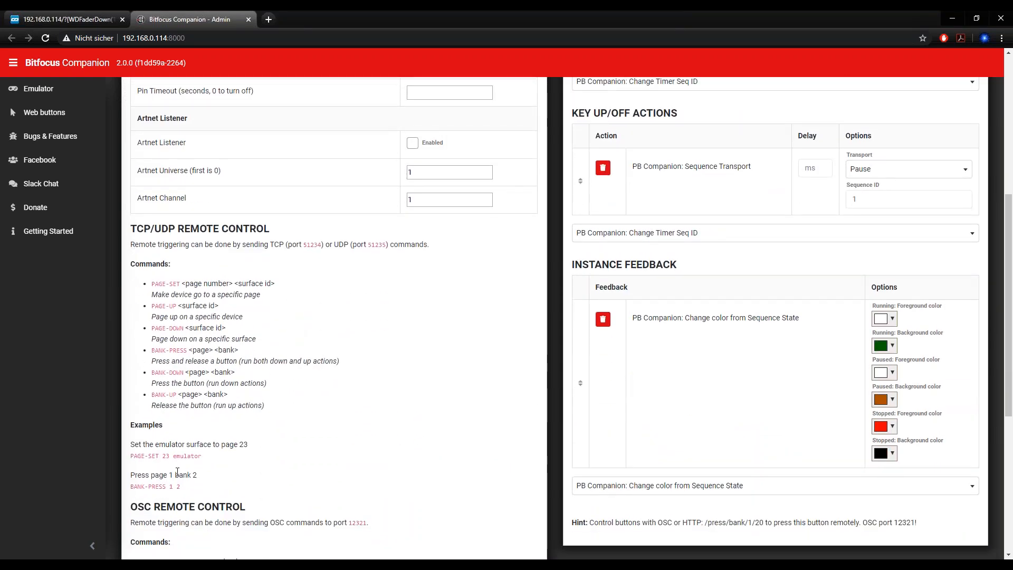
pyautogui.click(225, 540)
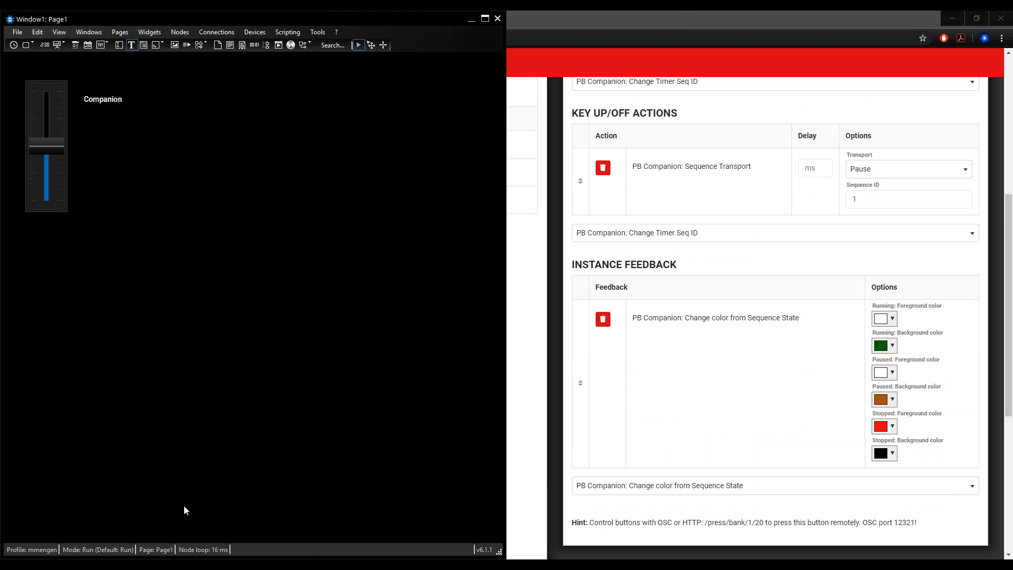
pyautogui.moveTo(121, 560)
pyautogui.click(173, 520)
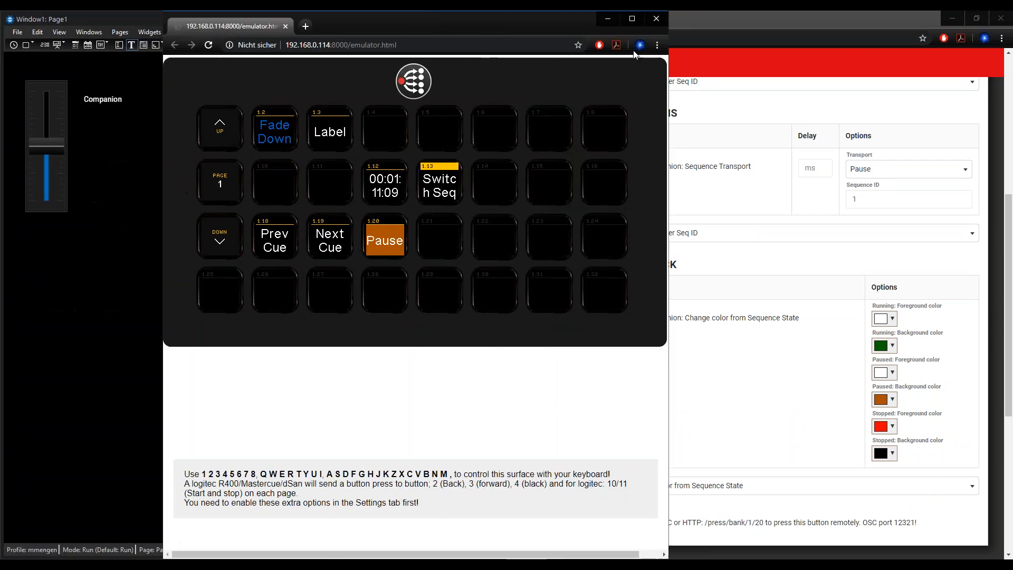
pyautogui.moveTo(613, 29); pyautogui.dragTo(797, 125)
pyautogui.press('super+Right')
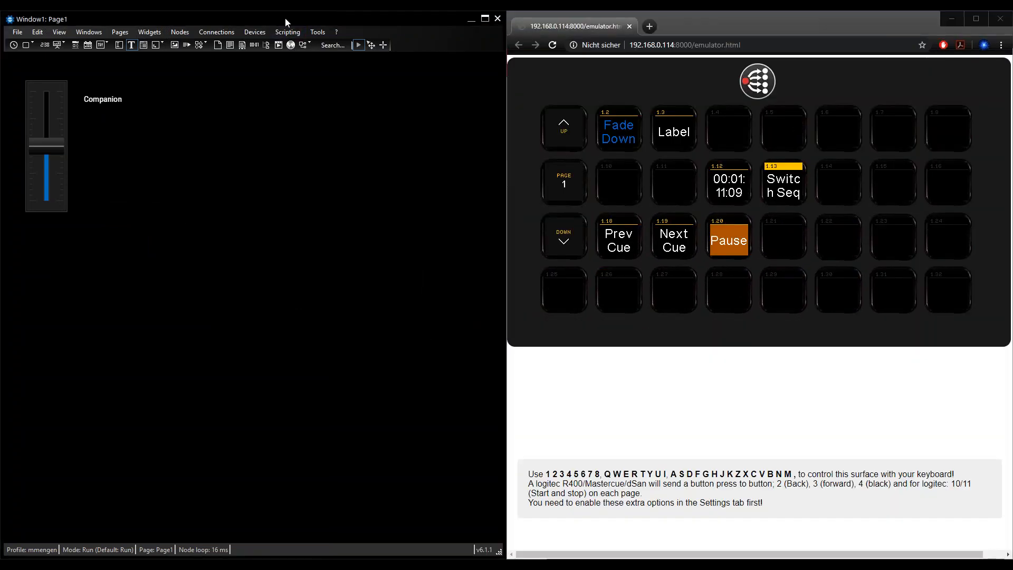
# Tile Widget Designer side by side with the Companion admin page showing the TCP/UDP commands.
pyautogui.press('super+Right')
pyautogui.press('super+Right')
pyautogui.press('super+Up')
pyautogui.press('super+Right')
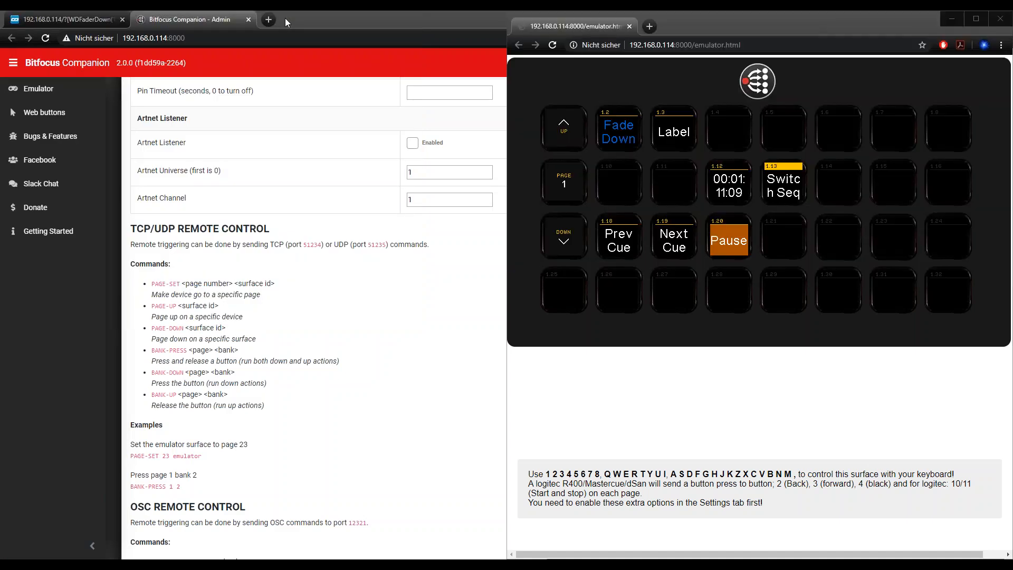
pyautogui.press('super+Left')
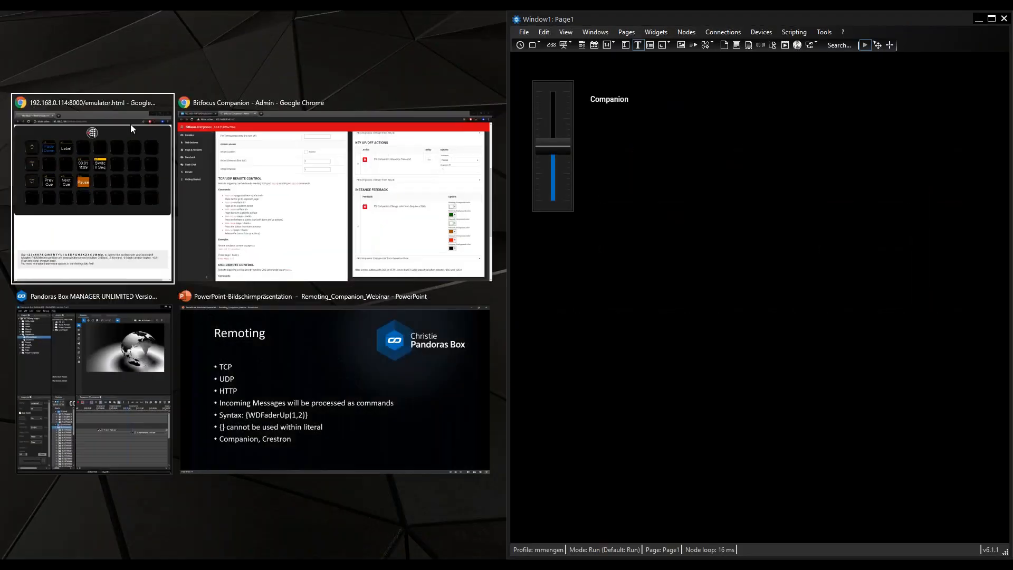
pyautogui.click(349, 188)
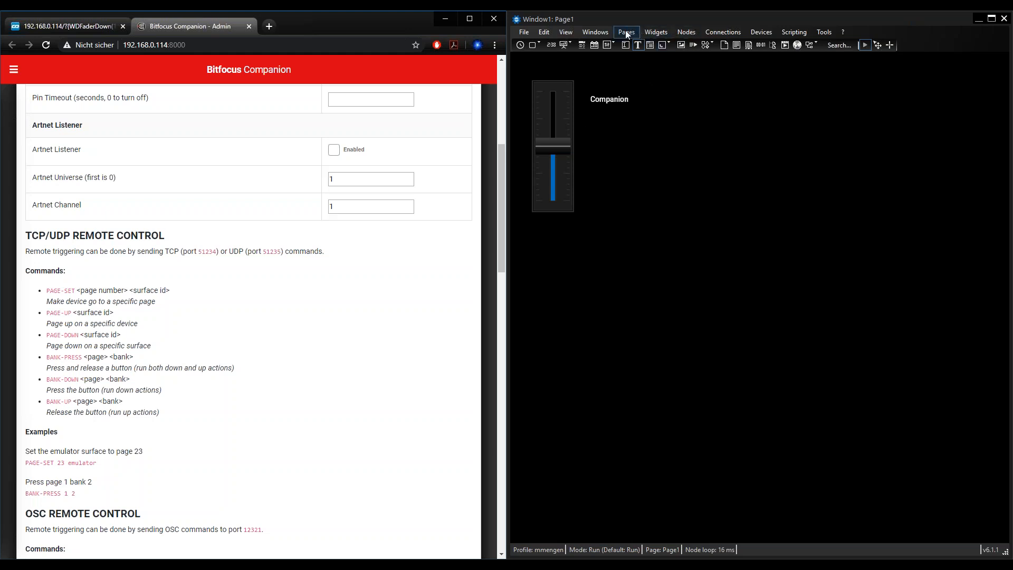
# Add a Custom Script button below the Companion label, at about X 186, Y 174, and open its properties.
pyautogui.click(655, 32)
pyautogui.moveTo(686, 68)
pyautogui.click(751, 69)
pyautogui.click(610, 145)
pyautogui.doubleClick(647, 165)
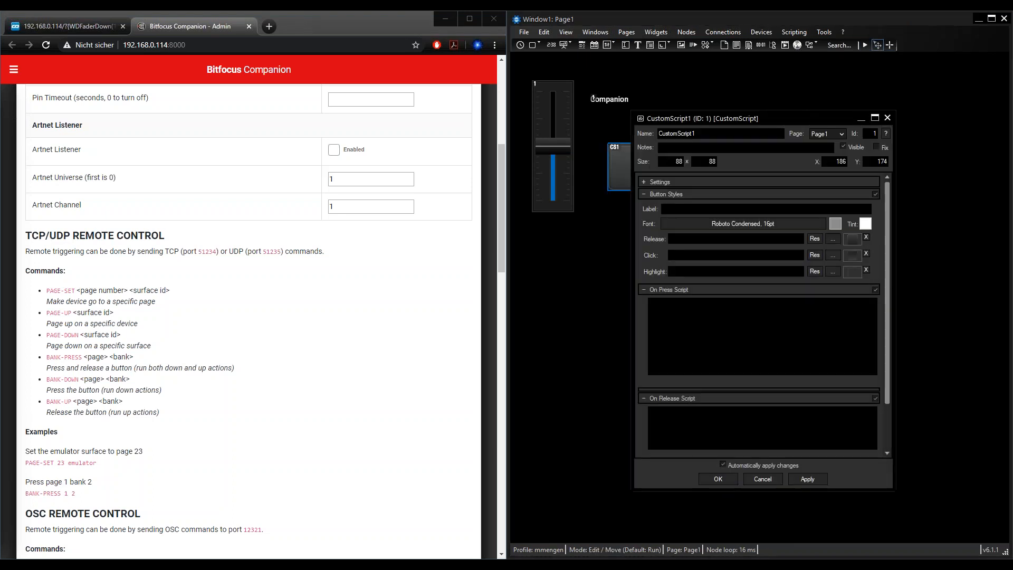
# Begin the custom script's On Press Script with the TcpSend( command.
pyautogui.click(750, 320)
pyautogui.write('TCP')
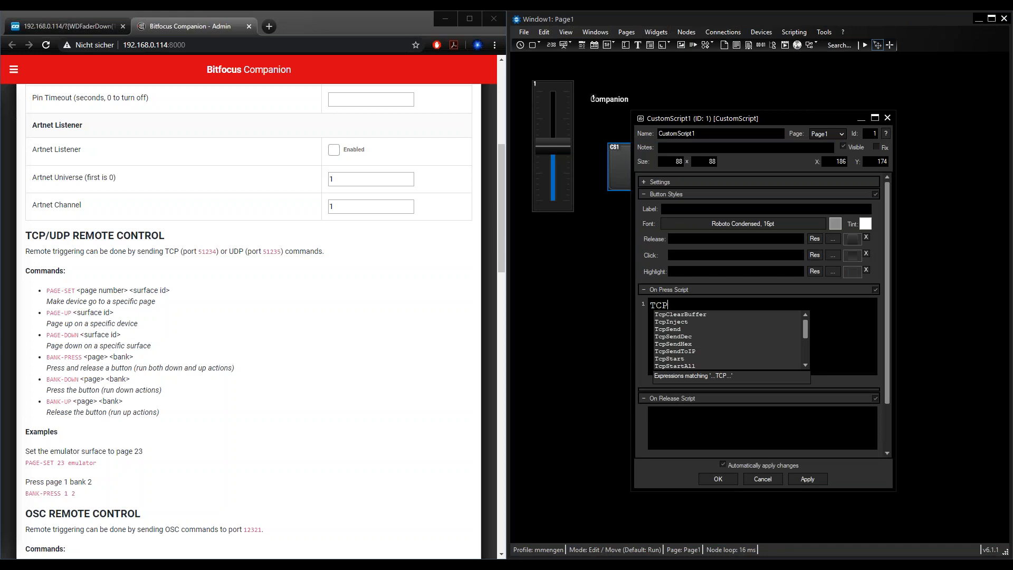
pyautogui.write('Sed')
pyautogui.press('BackSpace')
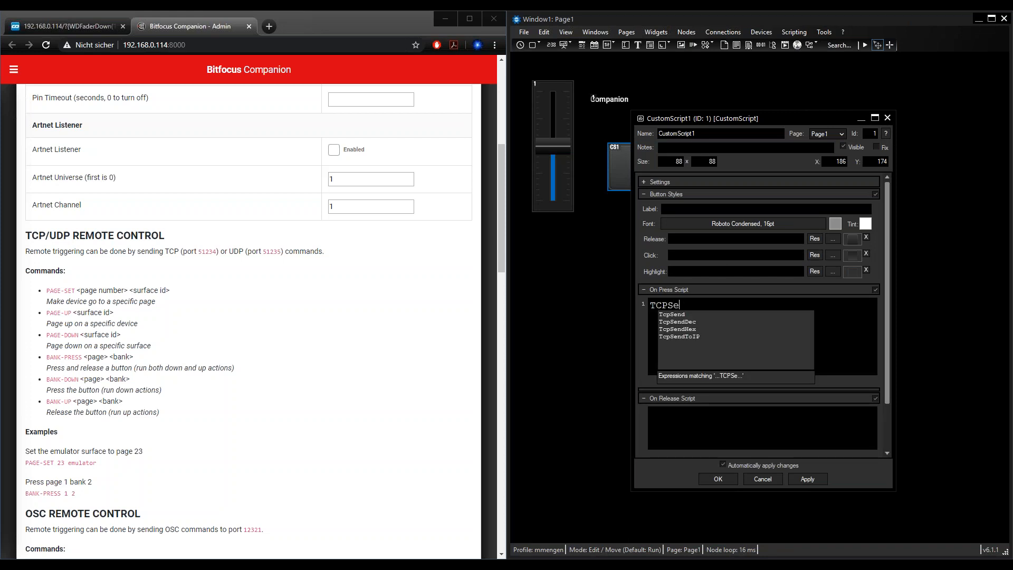
pyautogui.press('Down')
pyautogui.press('Return')
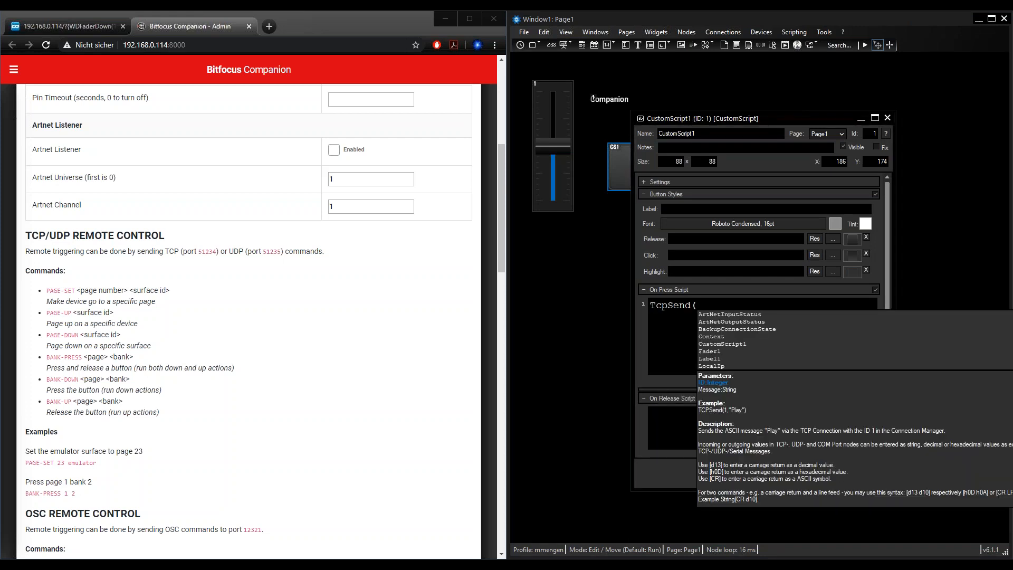
# Enter connection ID 1 and the message start "PAGE-SET 2 as the arguments of TcpSend.
pyautogui.write('1,')
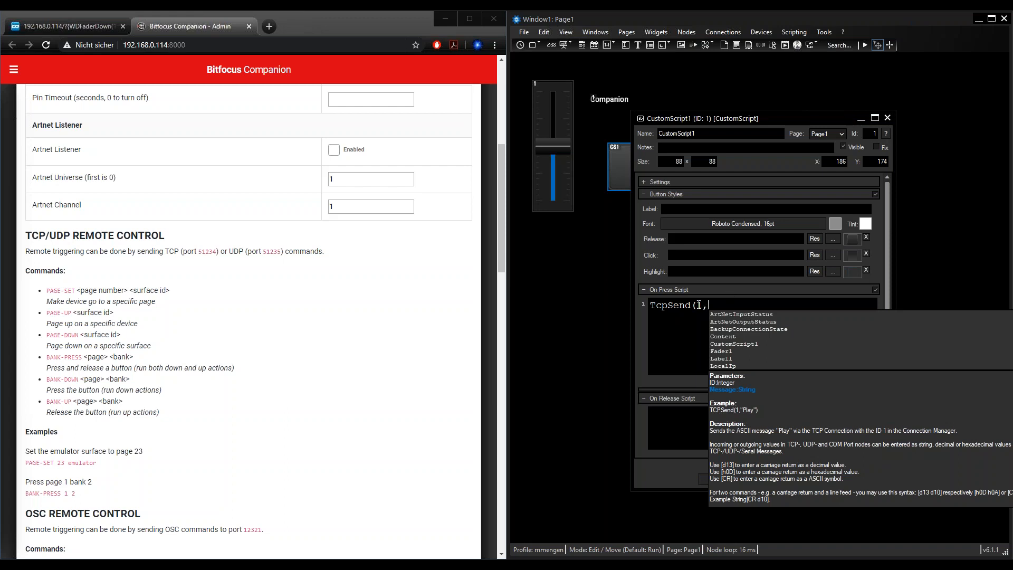
pyautogui.write('"')
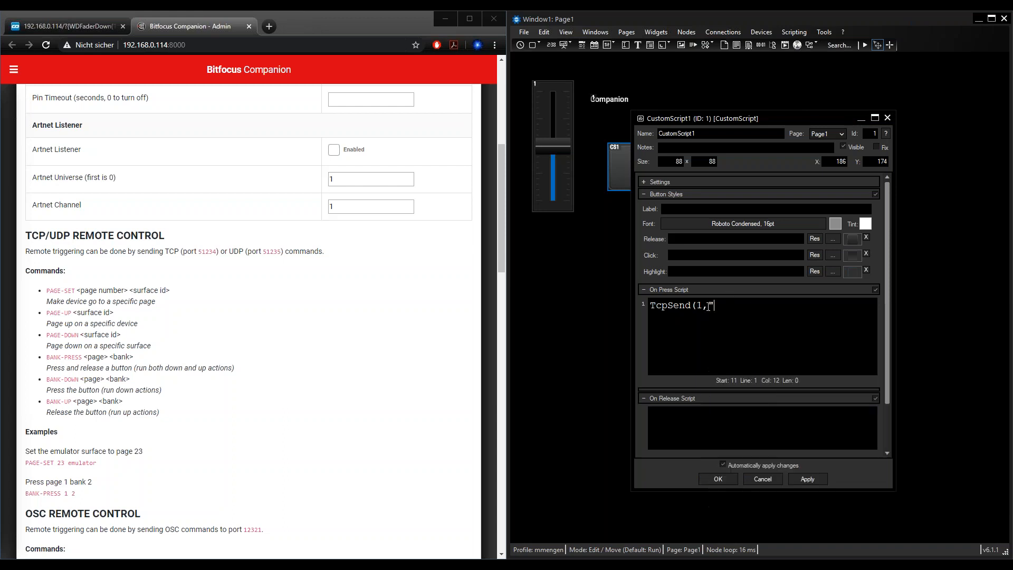
pyautogui.scroll(2, 764, 319)
pyautogui.write('PAGE-SET')
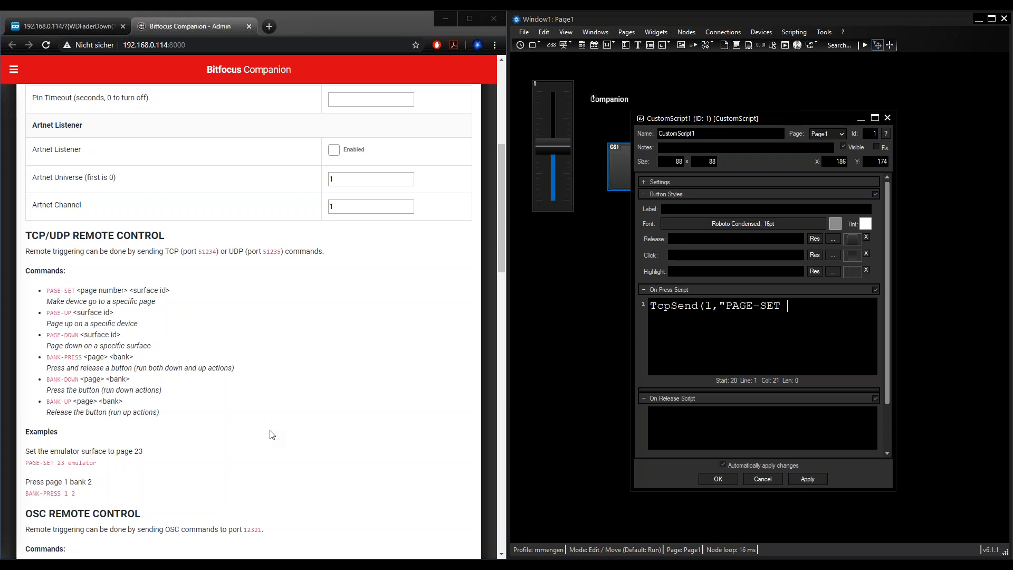
pyautogui.write('2')
# Review the PAGE-SET syntax in Companion and look up the emulator's surface ID in the connected devices list.
pyautogui.scroll(6, 190, 233)
pyautogui.scroll(-5, 312, 278)
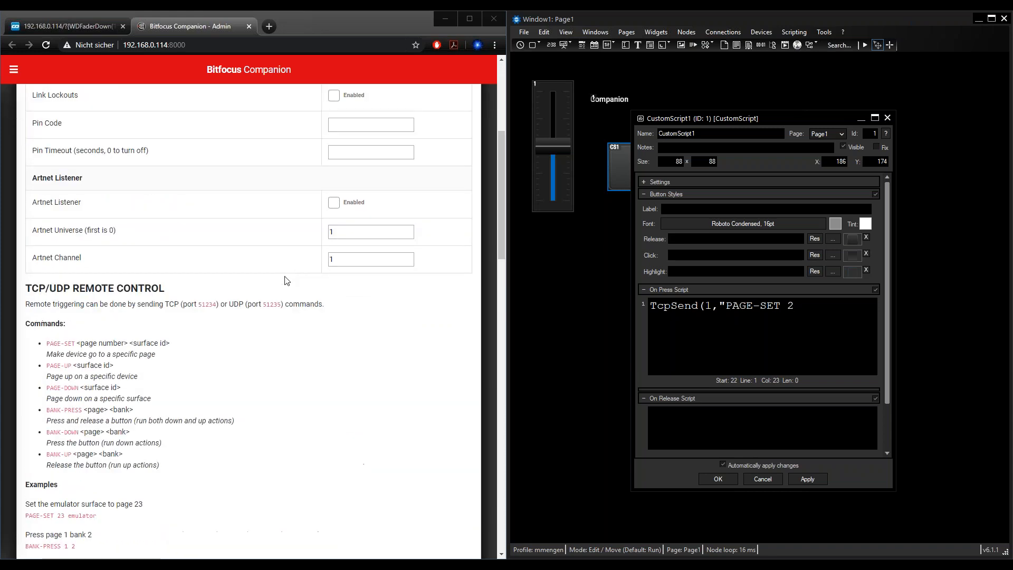
pyautogui.moveTo(137, 343); pyautogui.dragTo(169, 340)
pyautogui.click(267, 349)
pyautogui.scroll(5, 248, 272)
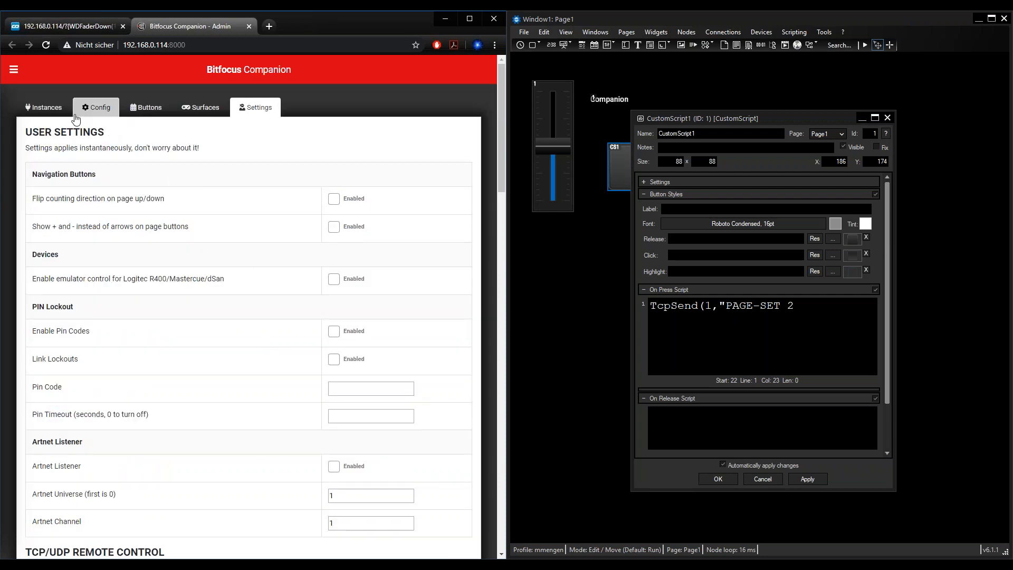
pyautogui.click(205, 111)
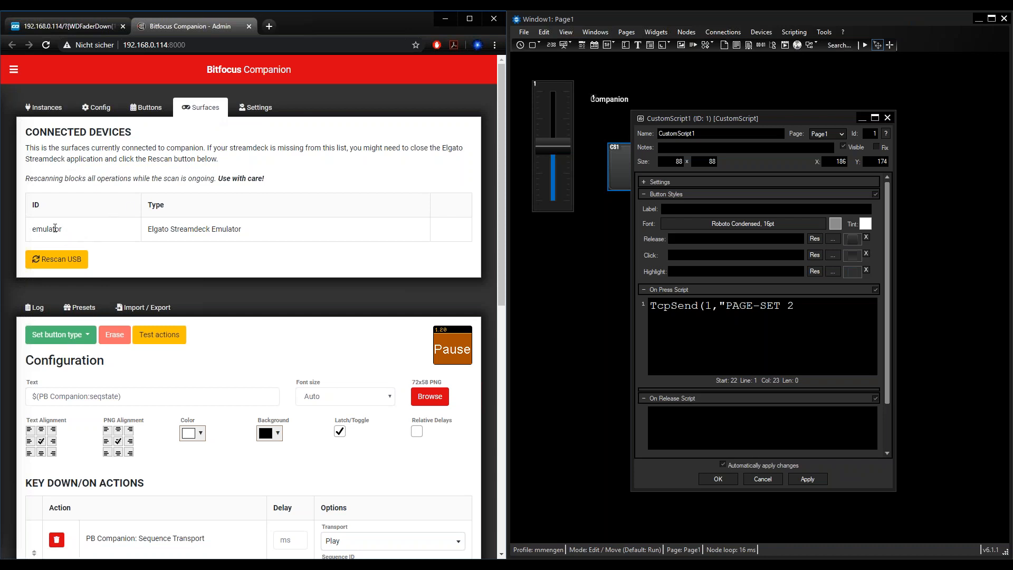
# Add the surface ID emulator after PAGE-SET 2 in the custom script's TcpSend message.
pyautogui.moveTo(71, 232); pyautogui.dragTo(41, 228)
pyautogui.click(30, 232)
pyautogui.doubleClick(51, 233)
pyautogui.click(34, 226)
pyautogui.click(153, 122)
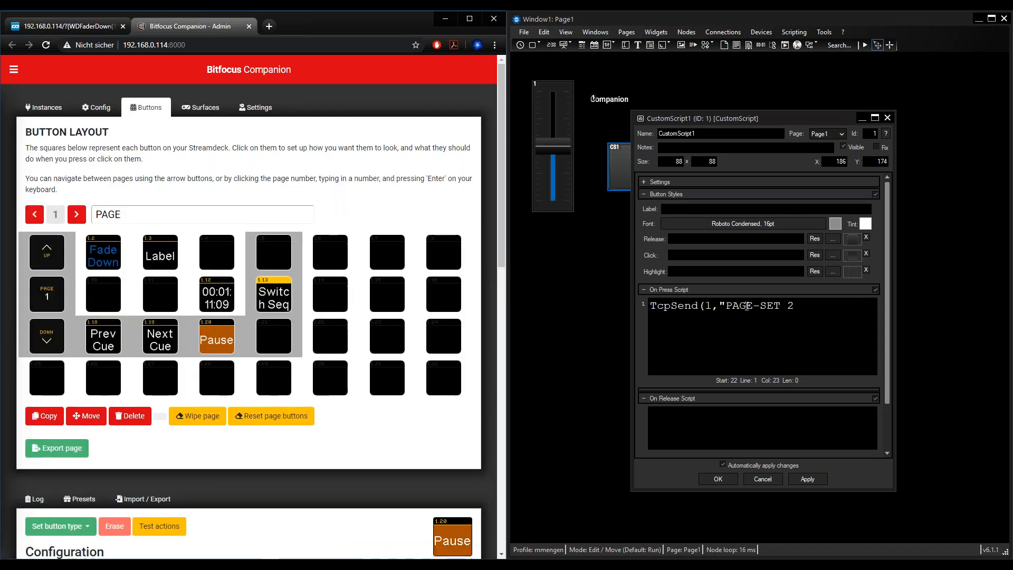
pyautogui.click(798, 305)
pyautogui.write('emulator')
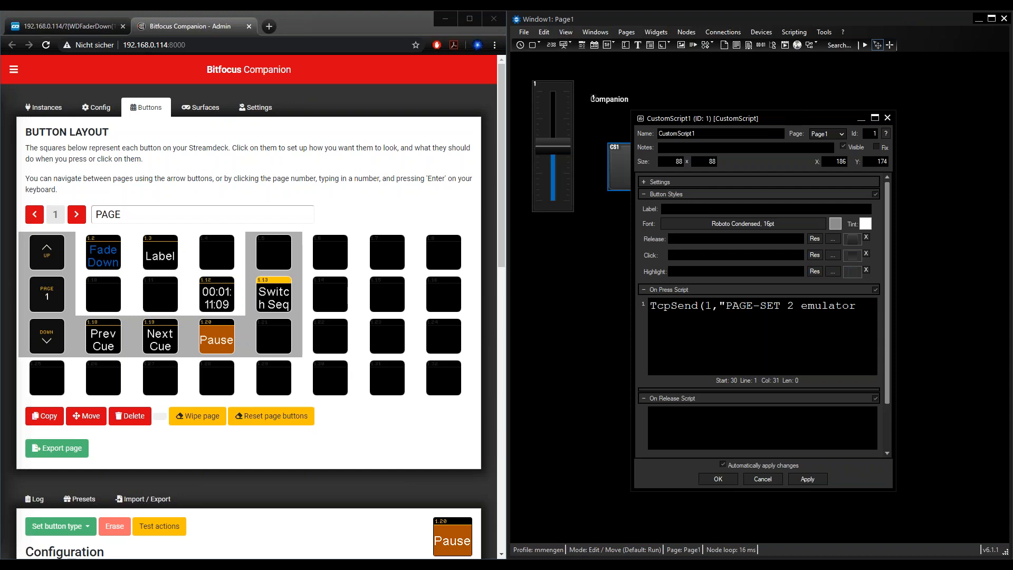
# Complete the TcpSend line with [LF]") after emulator and apply the On Press Script.
pyautogui.hotkey('ctrl', 'Left')
pyautogui.press('End')
pyautogui.write('[LF')
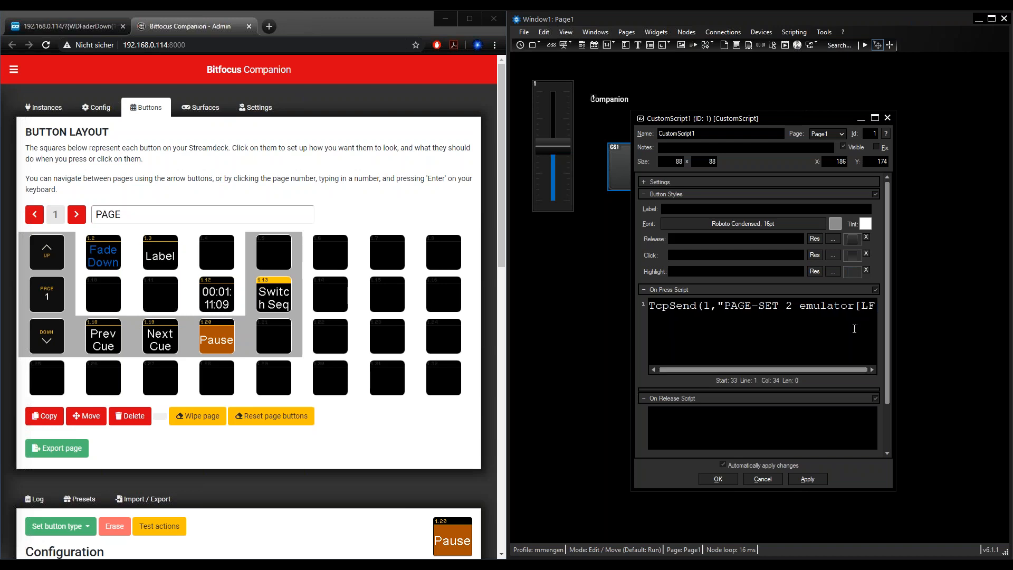
pyautogui.write(']')
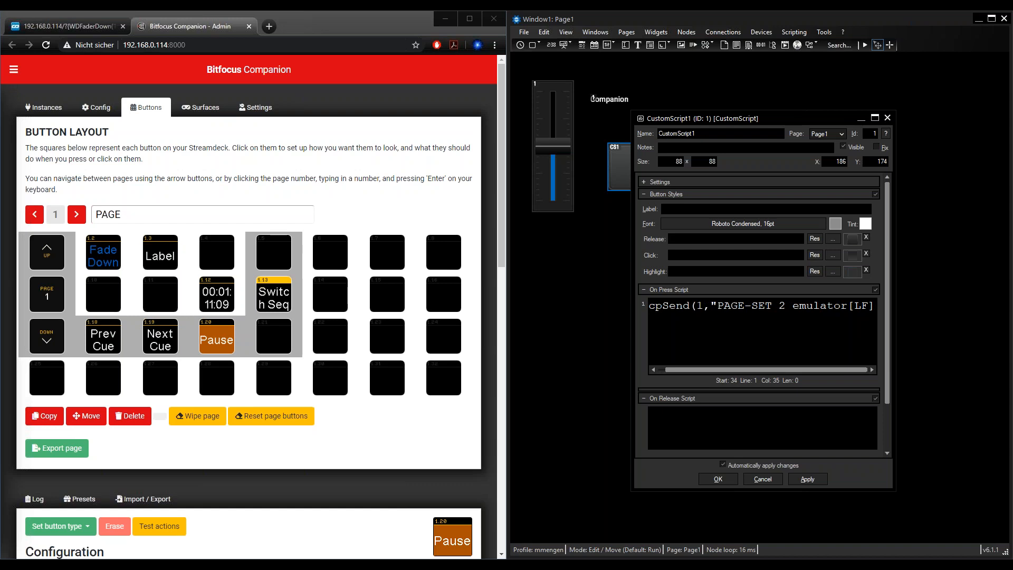
pyautogui.write('"')
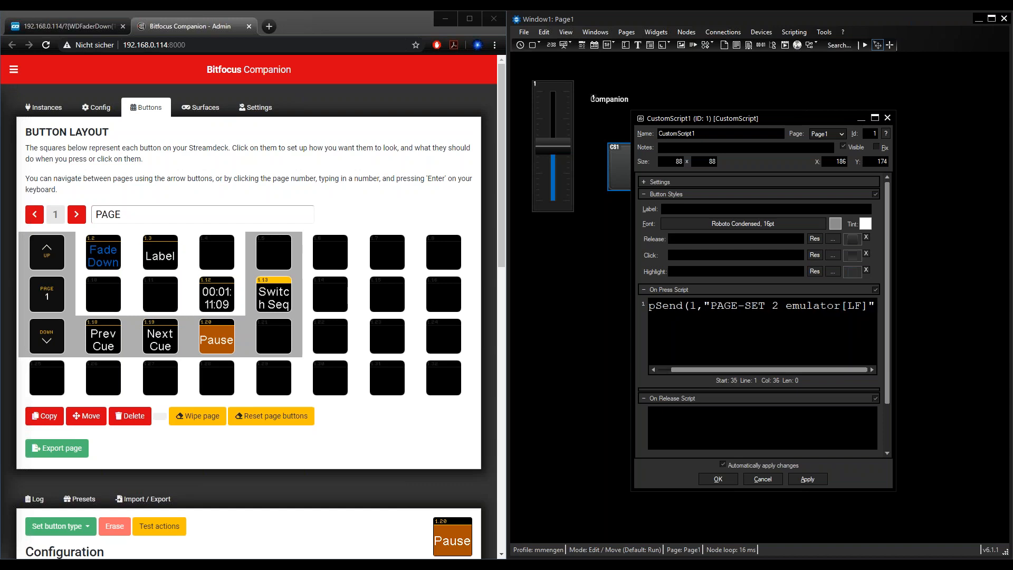
pyautogui.write(')')
pyautogui.moveTo(783, 371)
pyautogui.mouseDown()
pyautogui.moveTo(741, 372)
pyautogui.moveTo(776, 374)
pyautogui.mouseUp()
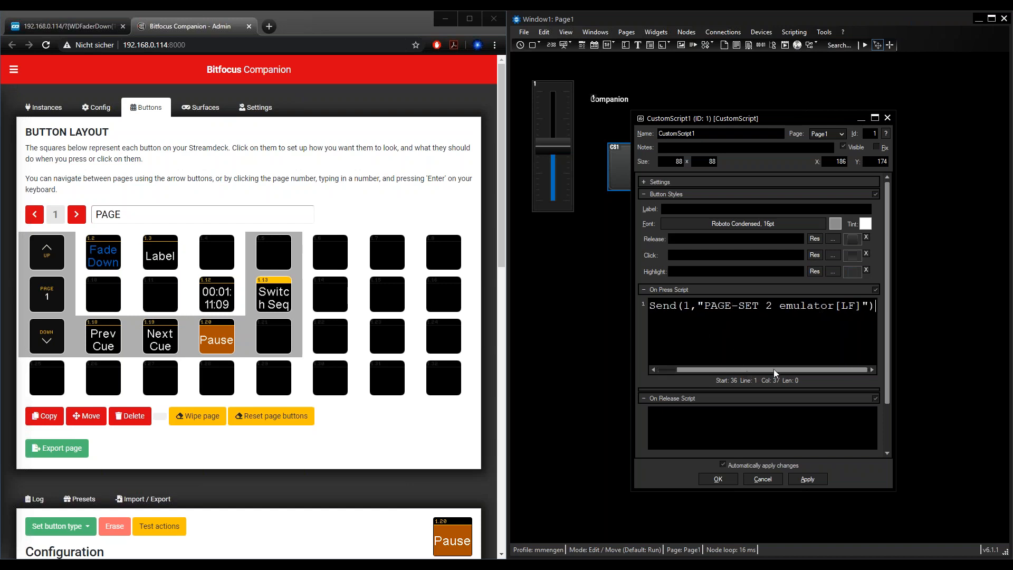
pyautogui.click(805, 478)
# Switch Widget Designer to run mode, show the Companion emulator beside it, and trigger the custom script button to test the page change.
pyautogui.moveTo(734, 120); pyautogui.dragTo(797, 119)
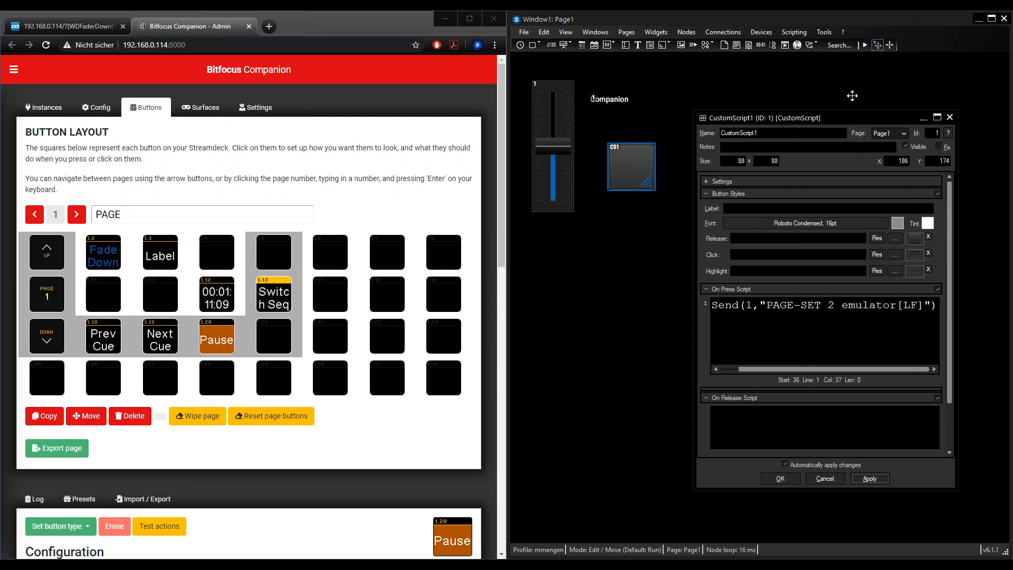
pyautogui.click(865, 45)
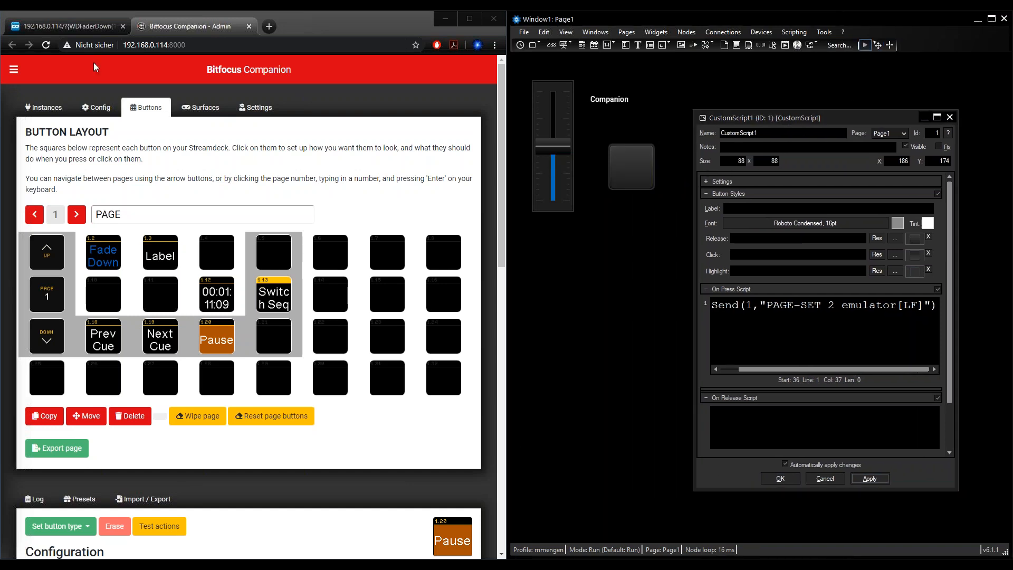
pyautogui.click(117, 567)
pyautogui.click(147, 525)
pyautogui.press('super+Left')
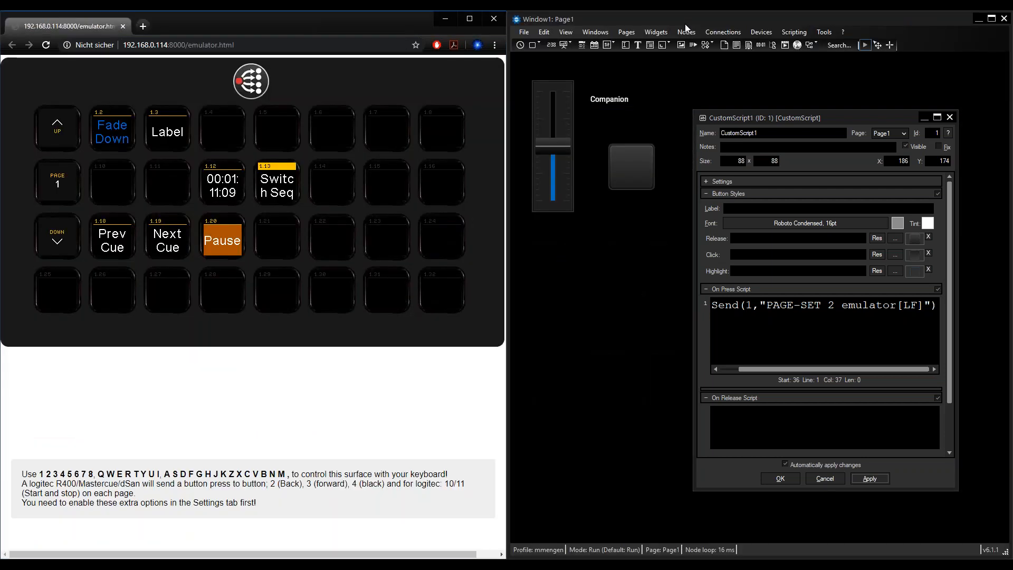
pyautogui.click(641, 159)
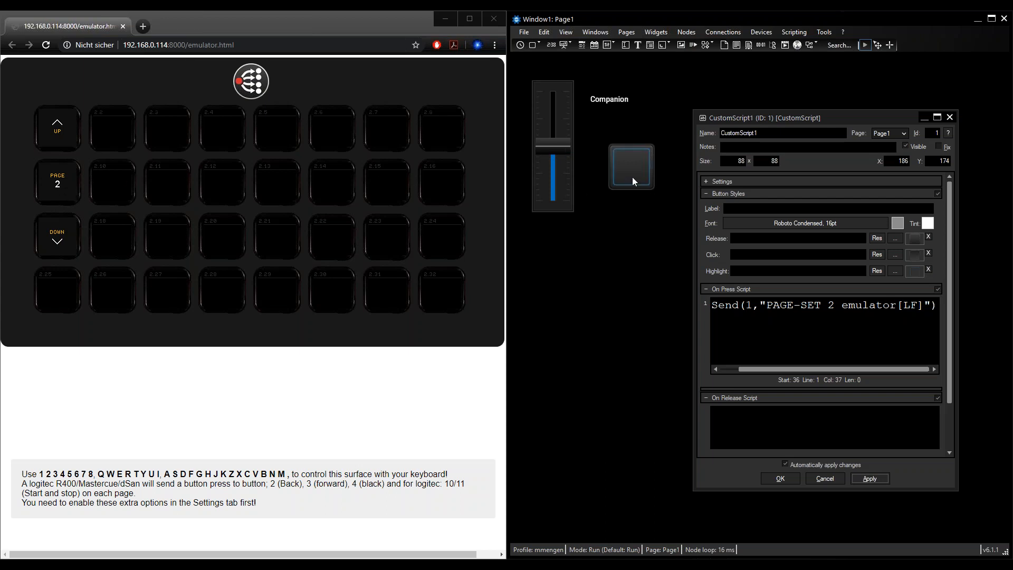
# Change the script's PAGE-SET target to page 1, apply it and test the button again.
pyautogui.click(838, 306)
pyautogui.press('BackSpace')
pyautogui.write('1')
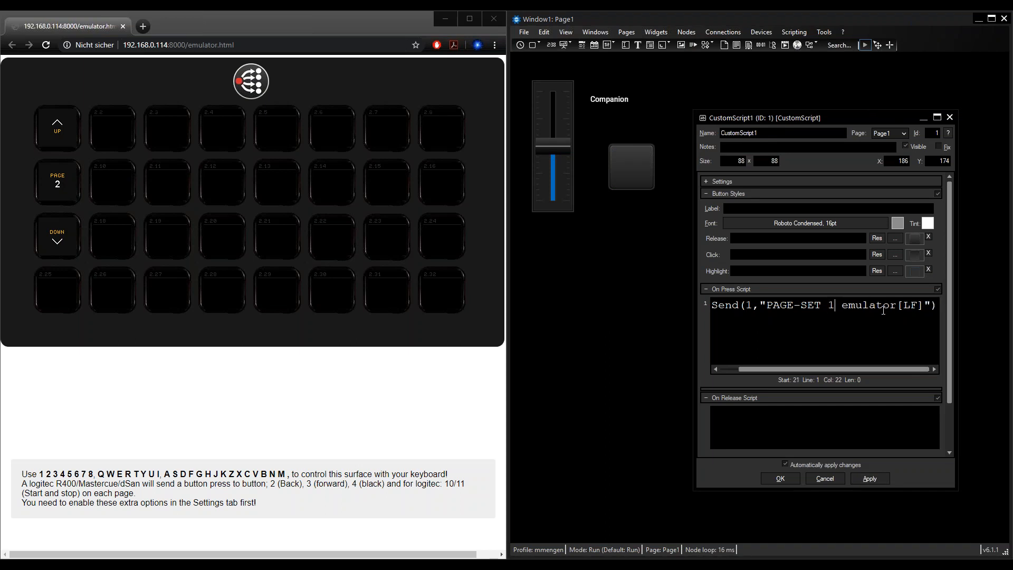
pyautogui.click(869, 479)
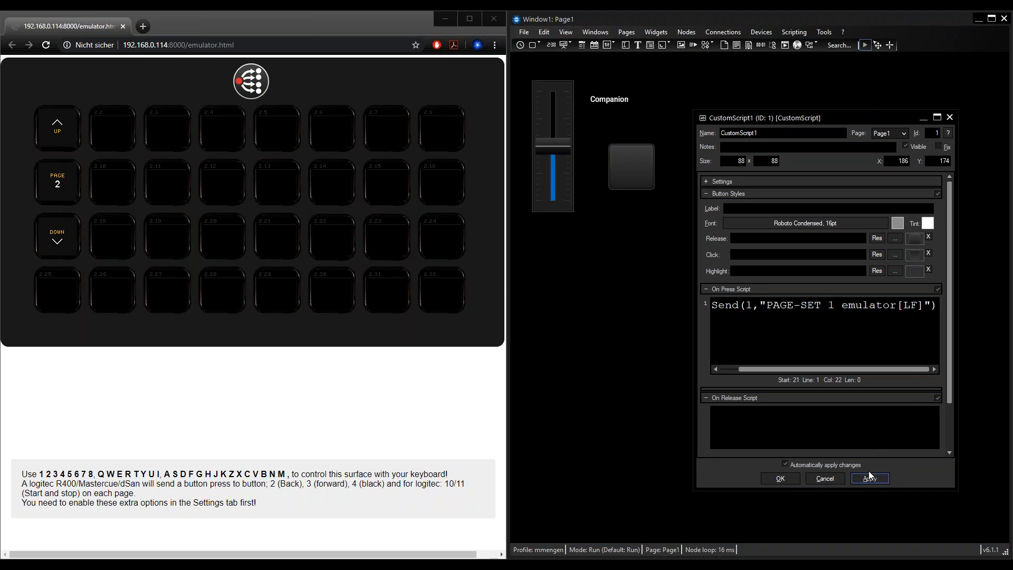
pyautogui.click(630, 173)
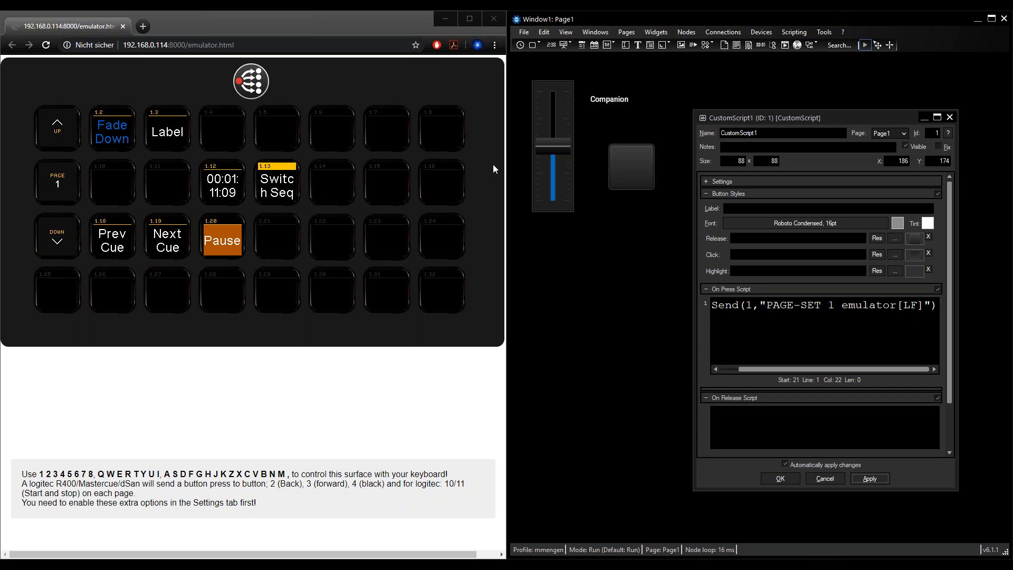
pyautogui.click(781, 478)
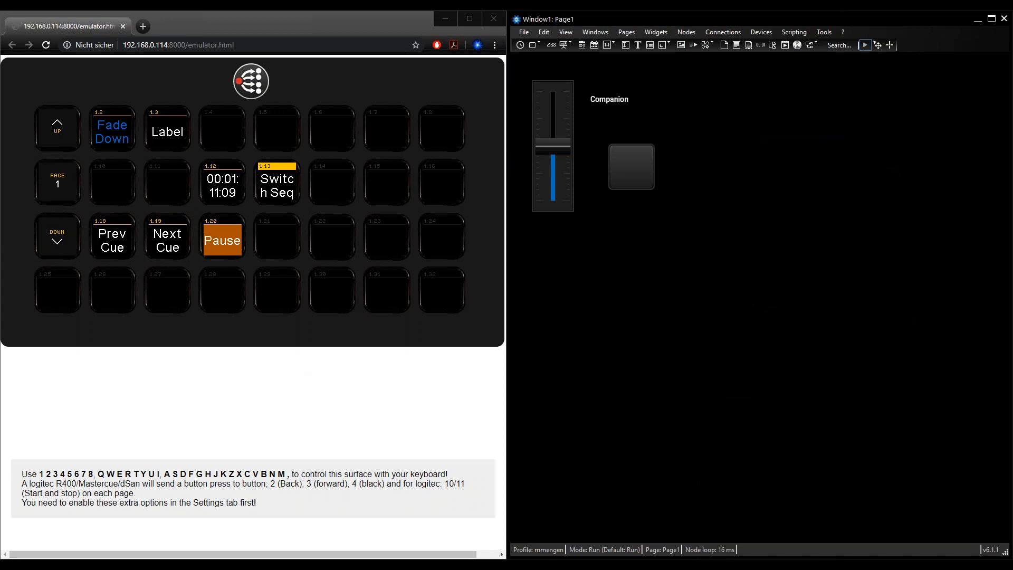
# Review the Companion instances list and the christie-pb instance's configuration, including its information text and dynamic variables.
pyautogui.moveTo(119, 566)
pyautogui.click(84, 520)
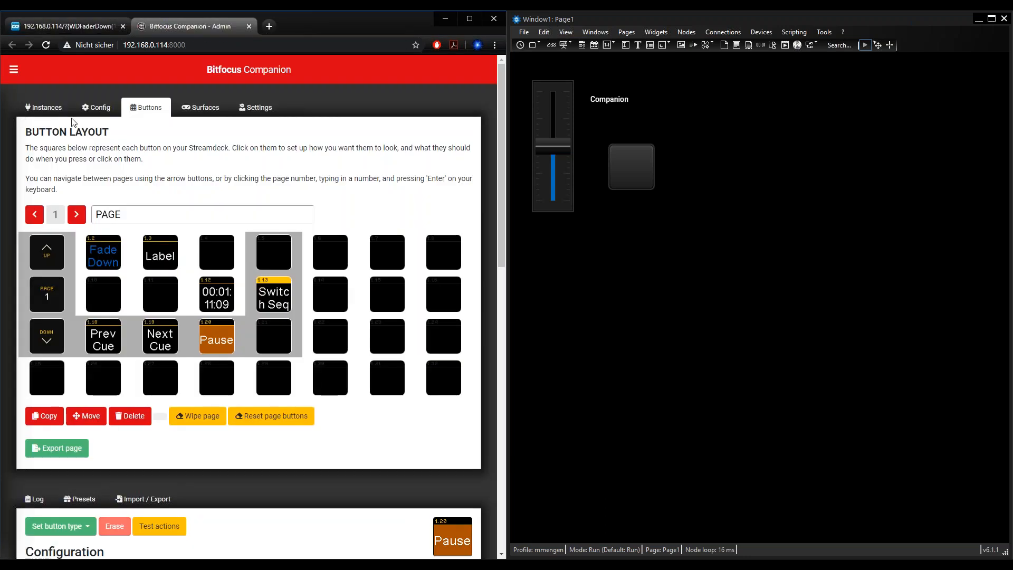
pyautogui.click(44, 107)
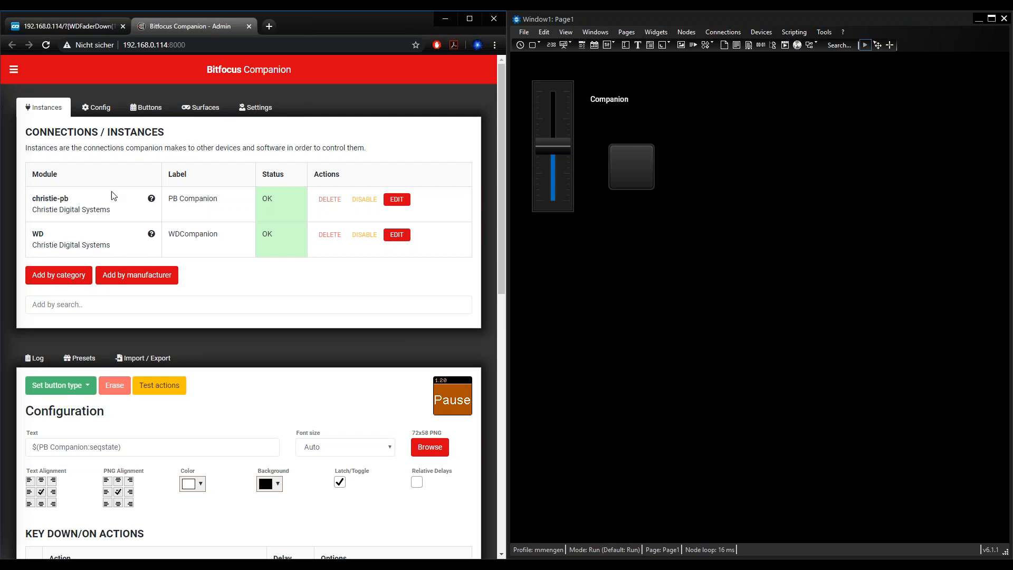
pyautogui.click(397, 199)
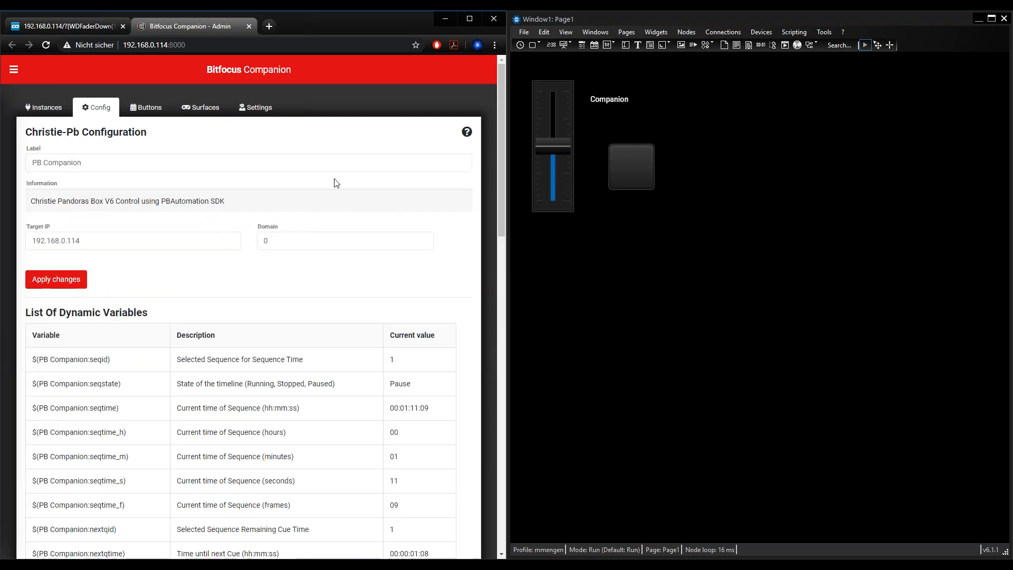
pyautogui.moveTo(170, 201); pyautogui.dragTo(244, 204)
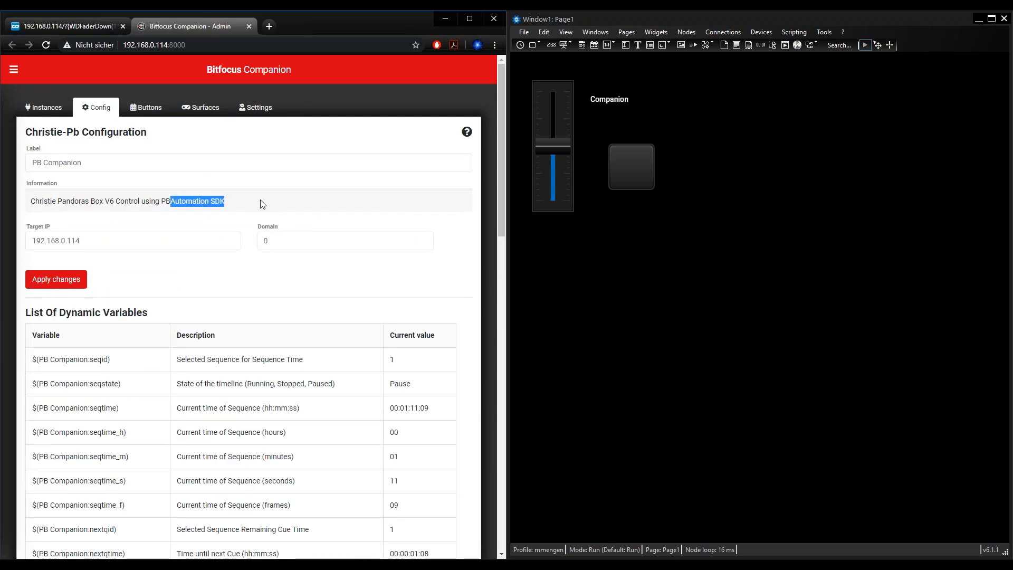
pyautogui.click(264, 204)
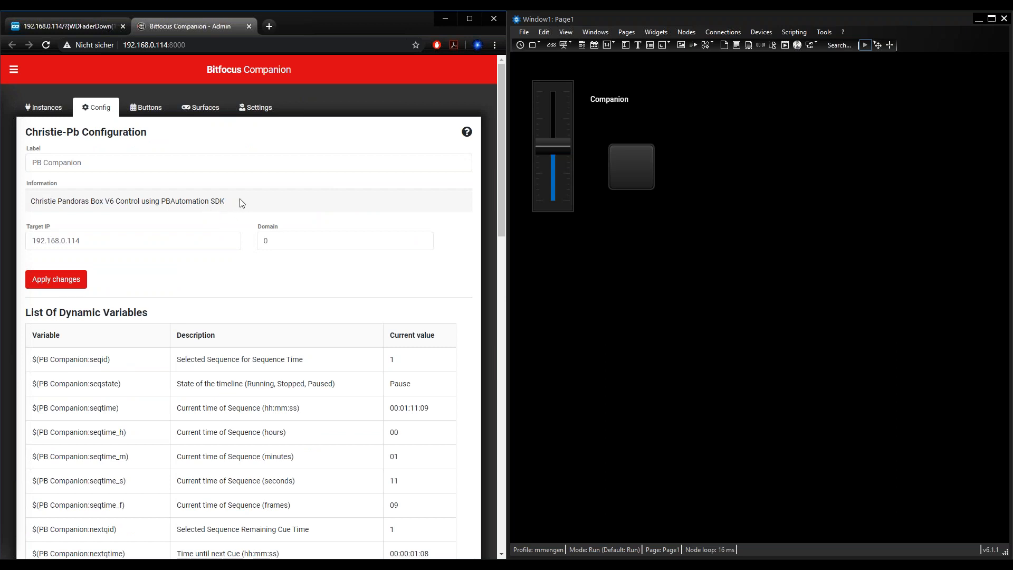
pyautogui.doubleClick(222, 204)
pyautogui.click(268, 256)
pyautogui.scroll(-2, 268, 256)
pyautogui.scroll(2, 248, 222)
pyautogui.click(61, 112)
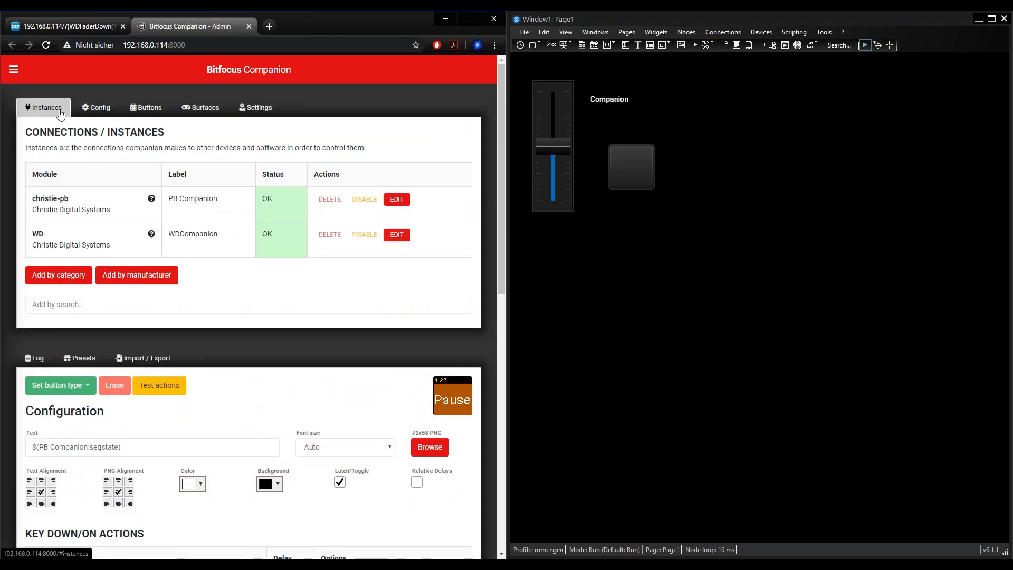
pyautogui.rightClick(207, 75)
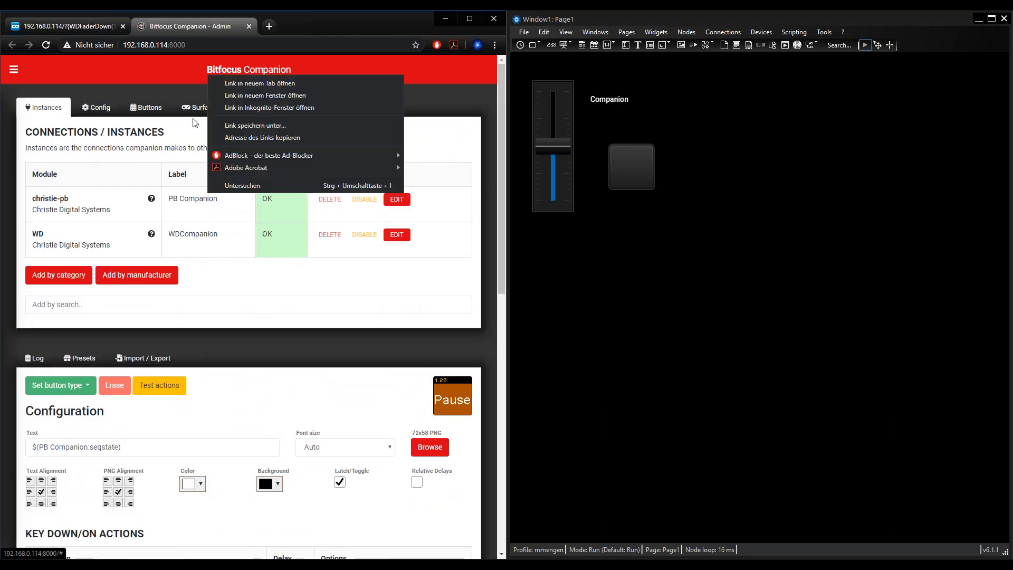
pyautogui.click(168, 97)
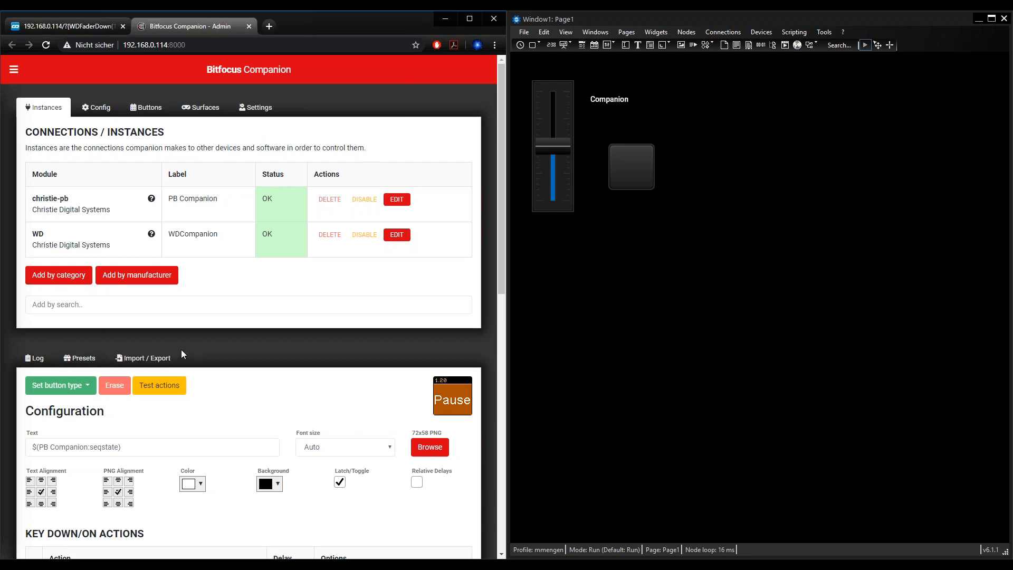
# In the Companion emulator, start the sequence and pause it again with button 1.20.
pyautogui.click(152, 529)
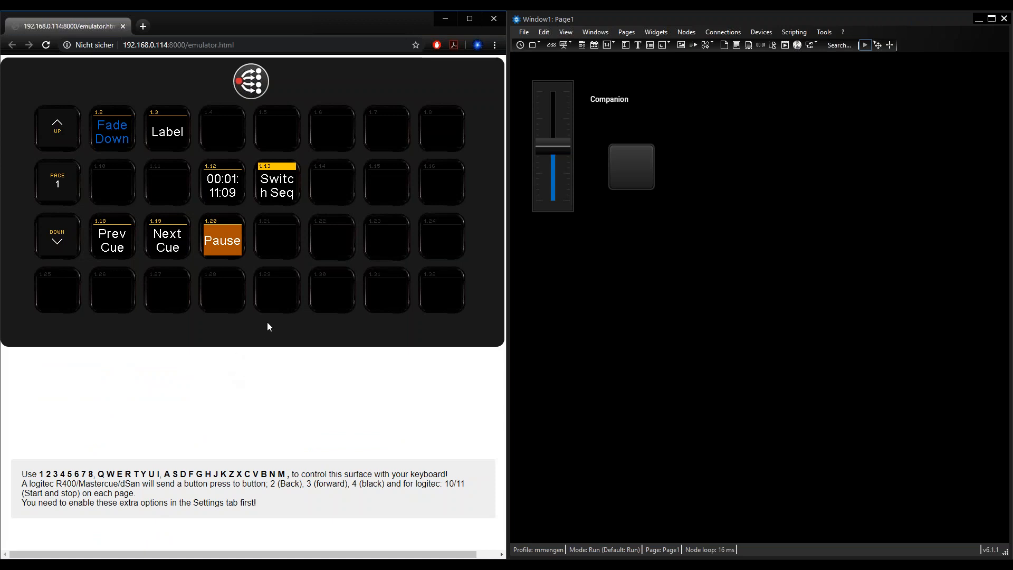
pyautogui.click(235, 251)
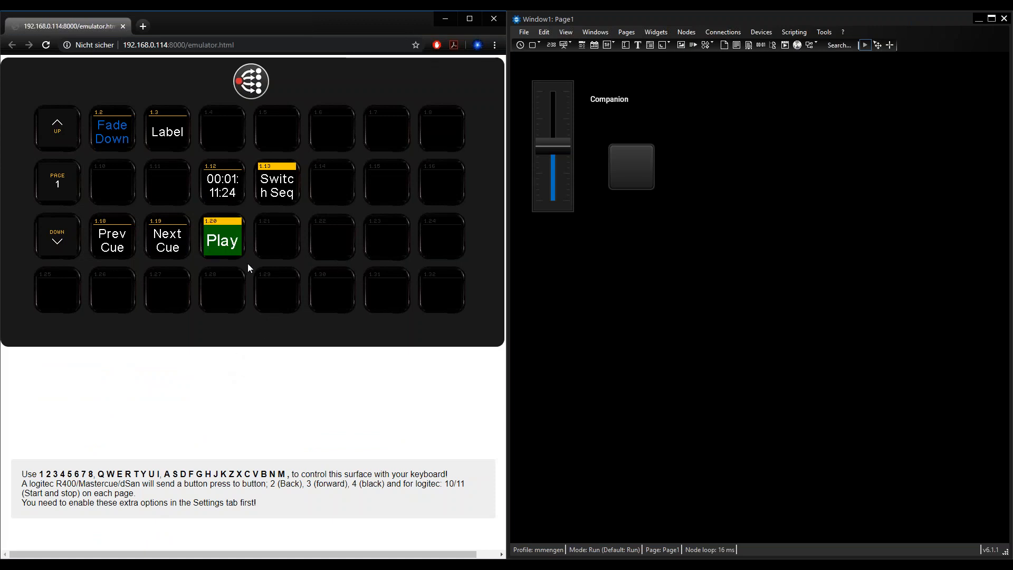
pyautogui.click(231, 245)
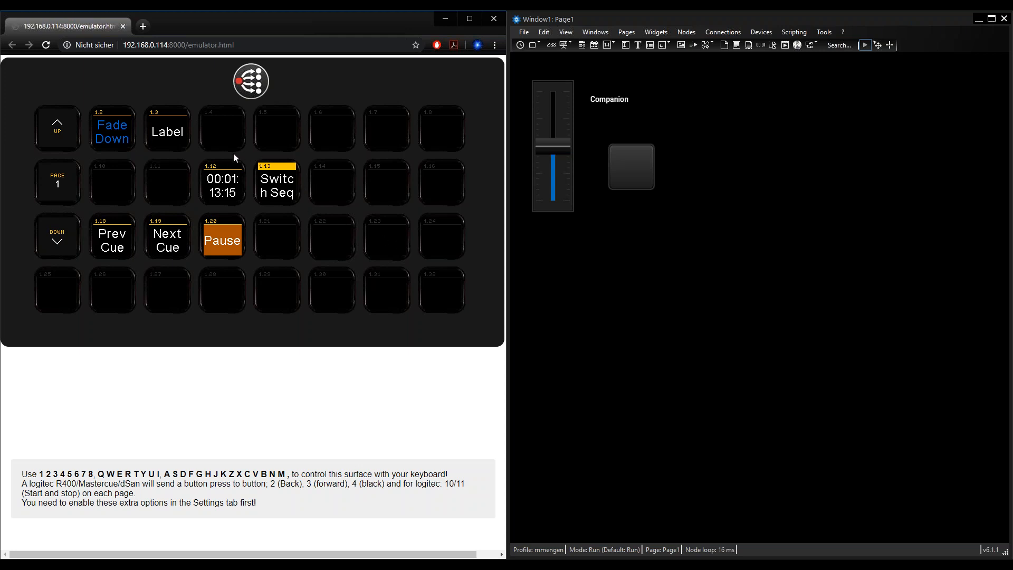
# Bring back the Companion admin window with the button layout and maximize it on the other half's screen area.
pyautogui.click(121, 564)
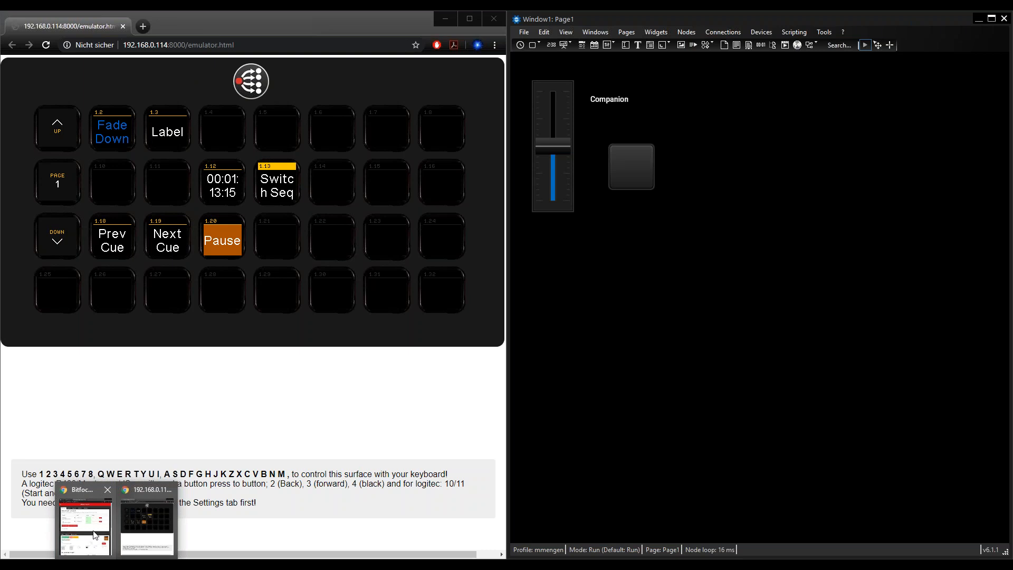
pyautogui.click(95, 536)
pyautogui.click(140, 107)
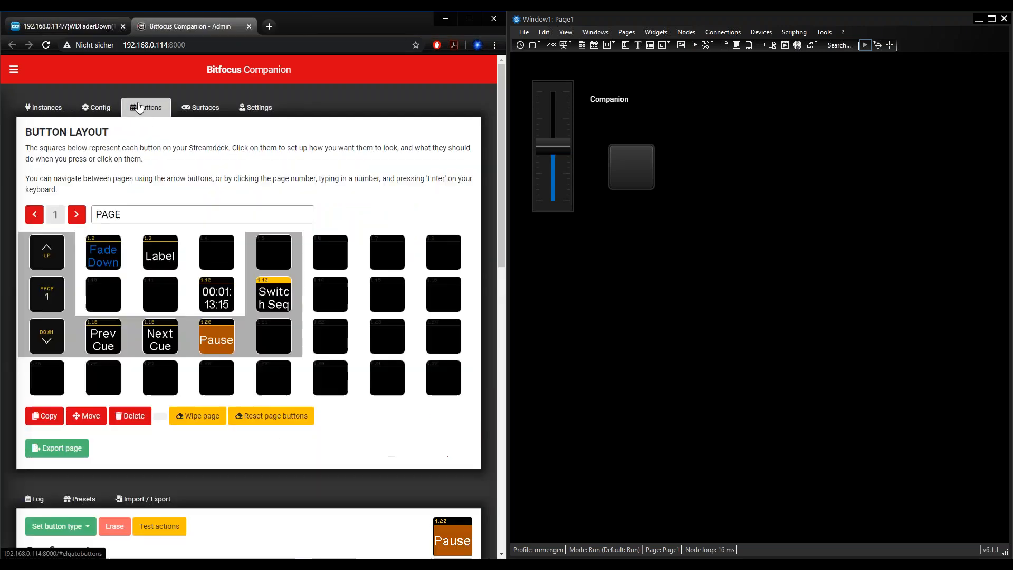
pyautogui.press('super+Right')
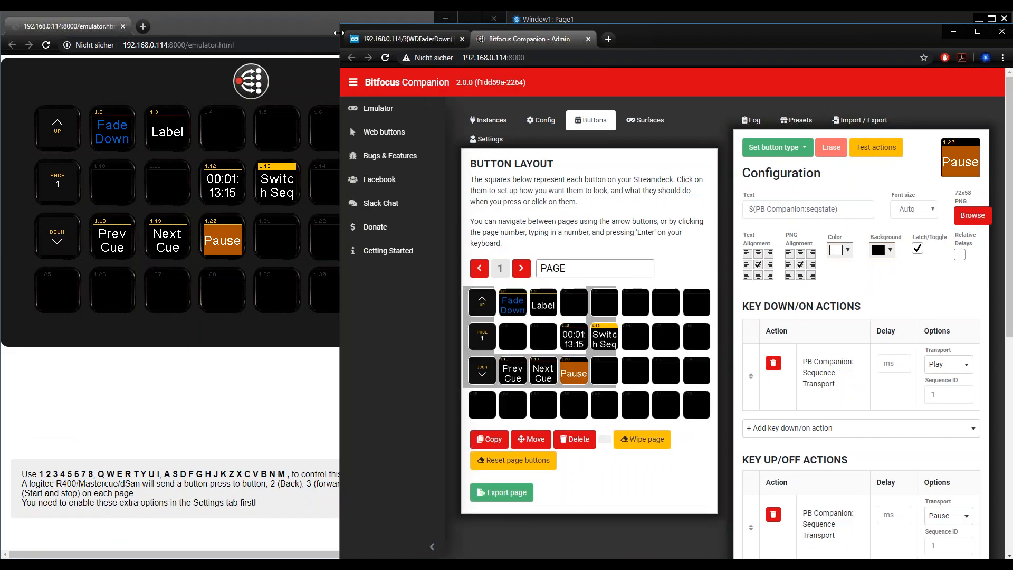
pyautogui.press('super+Right')
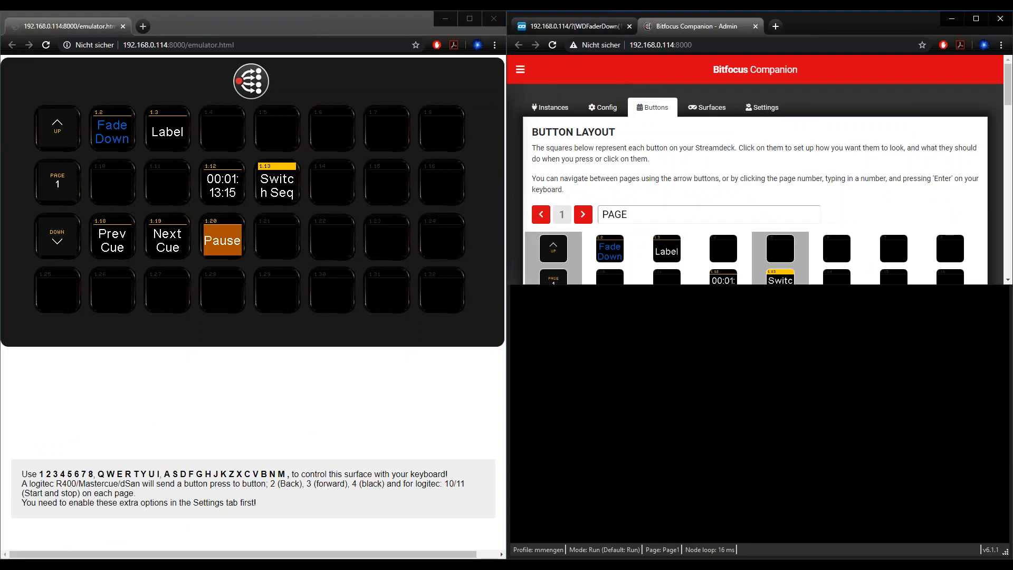
pyautogui.press('super+Up')
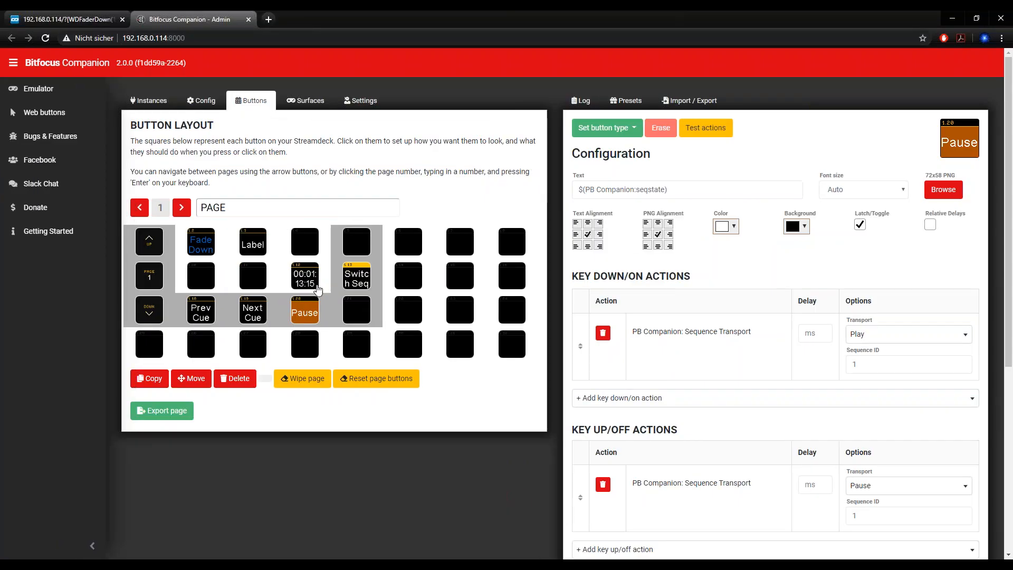
# Open button 1.12 for editing and shorten its text to $(PB Companion:seqtime without the closing parenthesis.
pyautogui.click(316, 280)
pyautogui.click(683, 189)
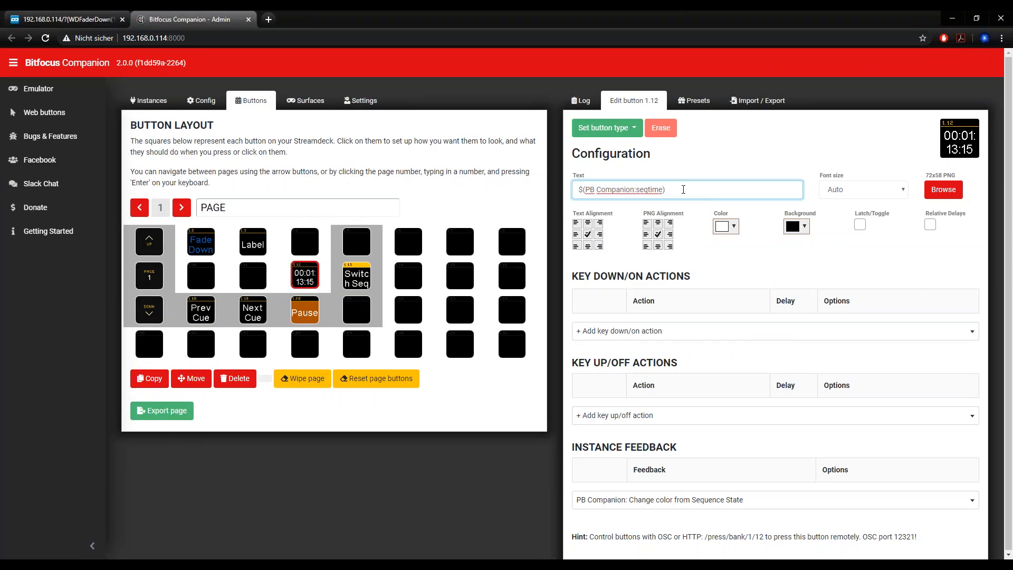
pyautogui.press('BackSpace')
pyautogui.press('BackSpace')
pyautogui.write('e')
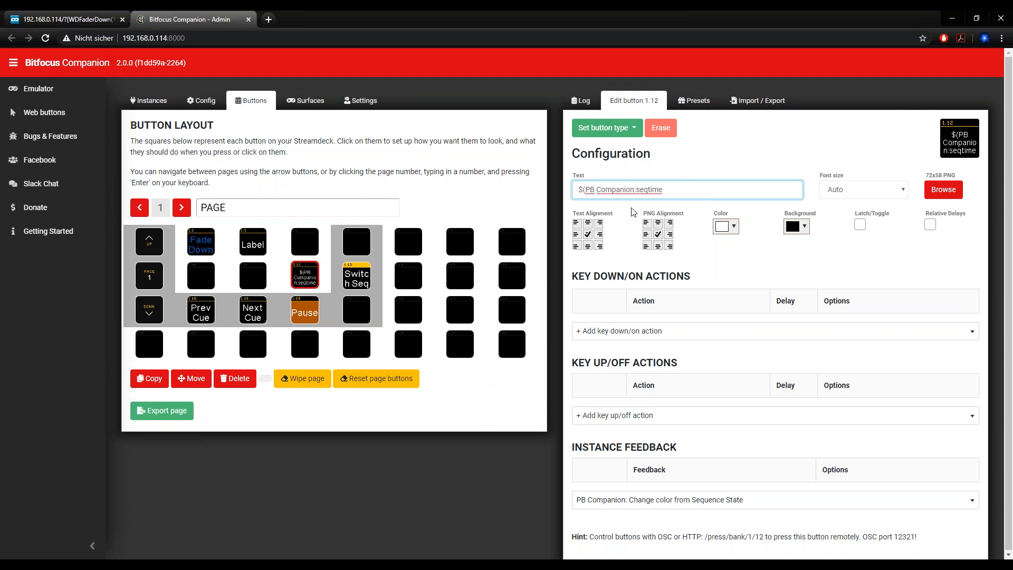
# Using the christie-pb instance's variable list as reference, complete button 1.12's text to $(PB Companion:seqtime_h) and return to the button layout.
pyautogui.moveTo(677, 189); pyautogui.dragTo(584, 190)
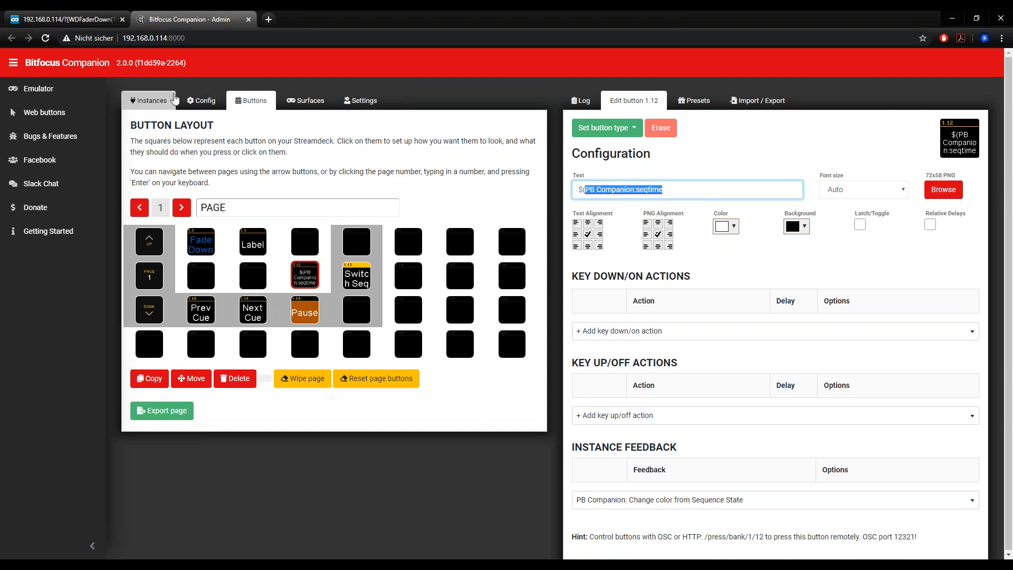
pyautogui.click(201, 100)
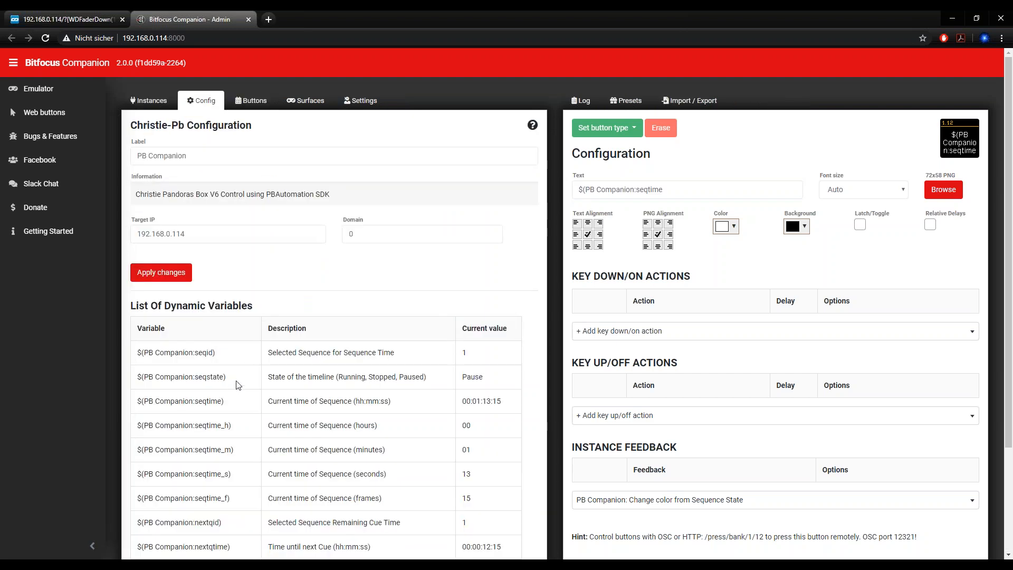
pyautogui.scroll(-1, 236, 410)
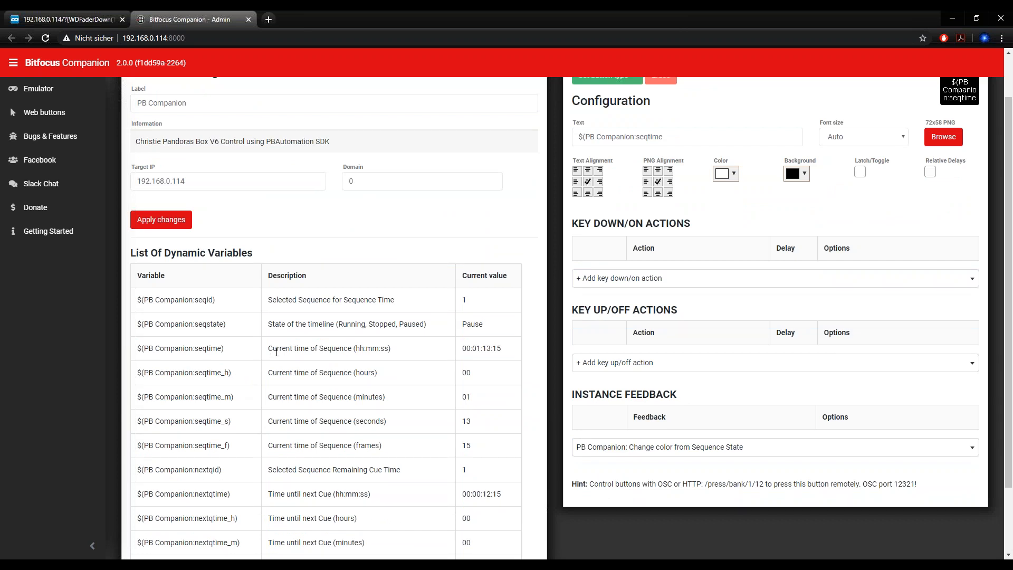
pyautogui.moveTo(224, 352); pyautogui.dragTo(196, 352)
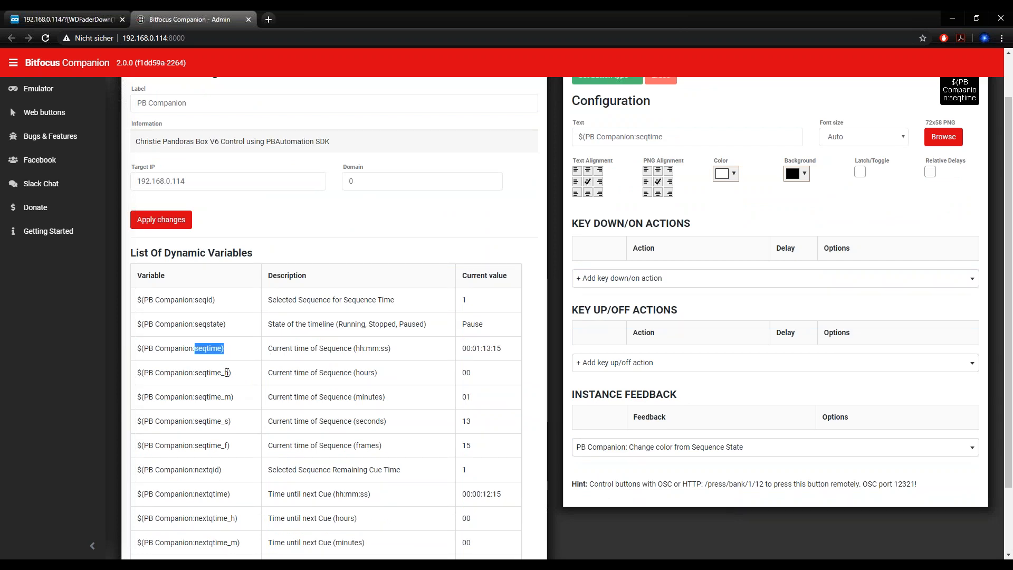
pyautogui.click(691, 138)
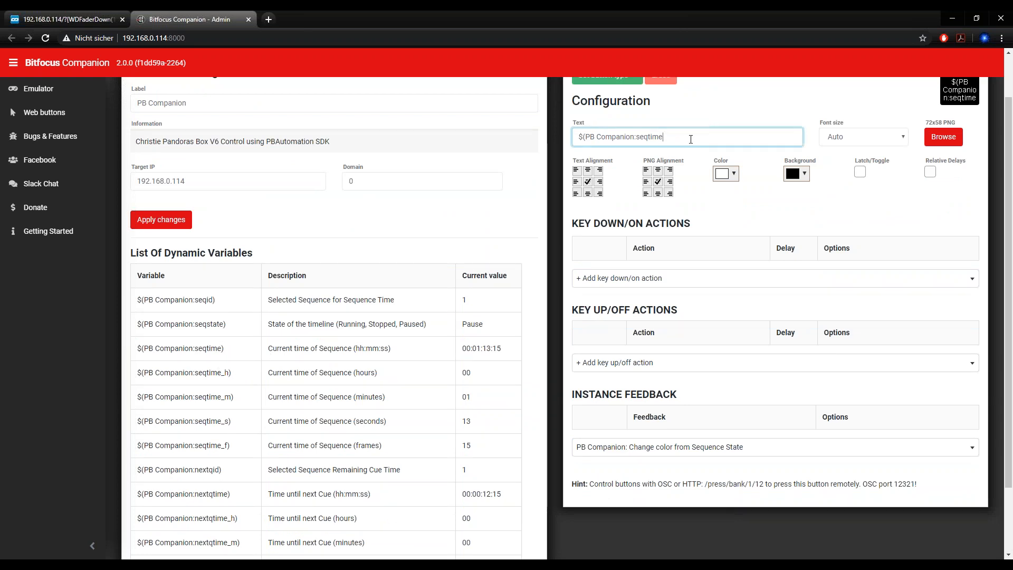
pyautogui.write('_h)')
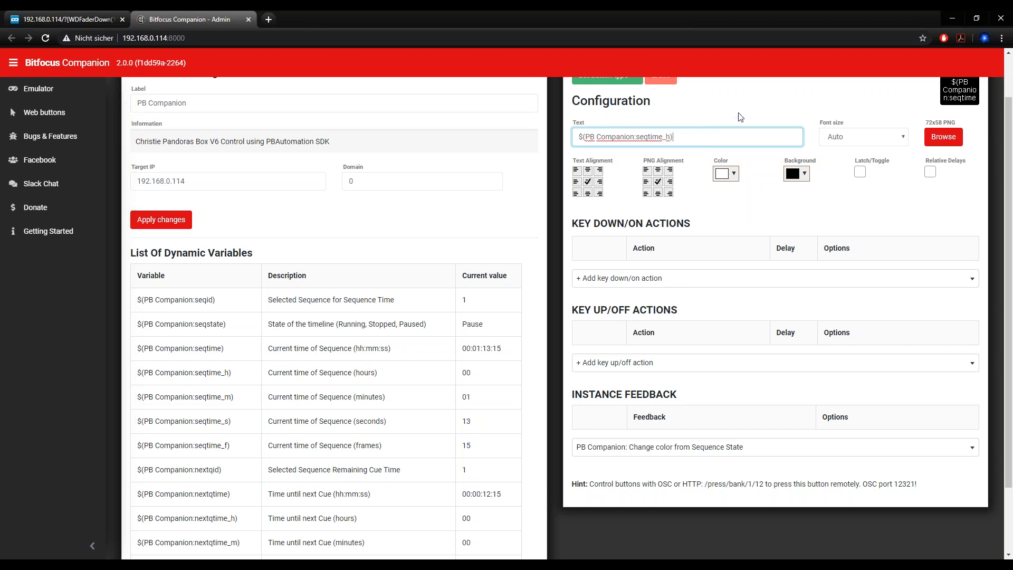
pyautogui.scroll(1, 737, 117)
pyautogui.click(266, 103)
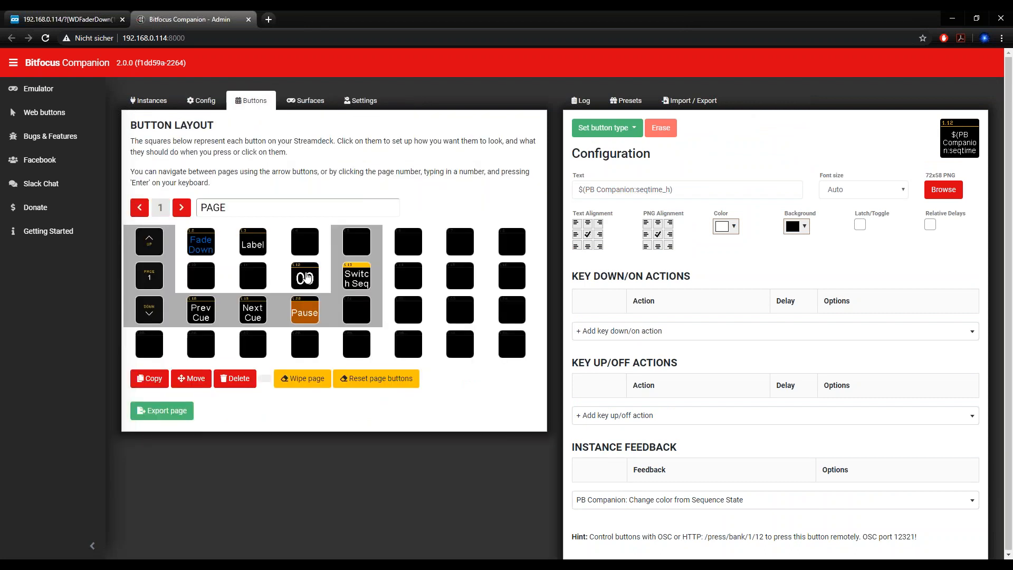
# Review the christie-pb instance's dynamic variables for the sequence time in hours, minutes, seconds and frames.
pyautogui.click(202, 101)
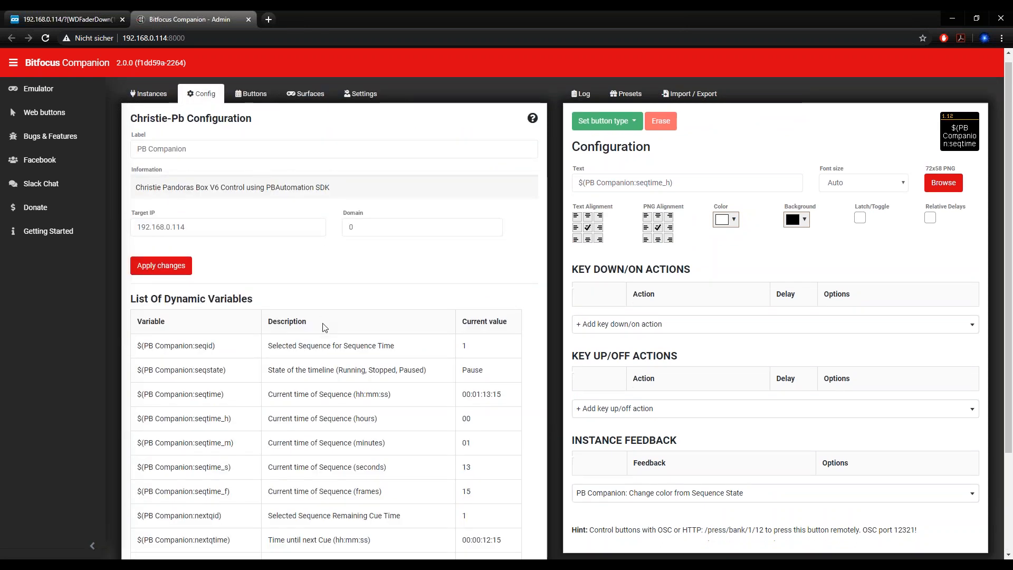
pyautogui.scroll(-2, 403, 327)
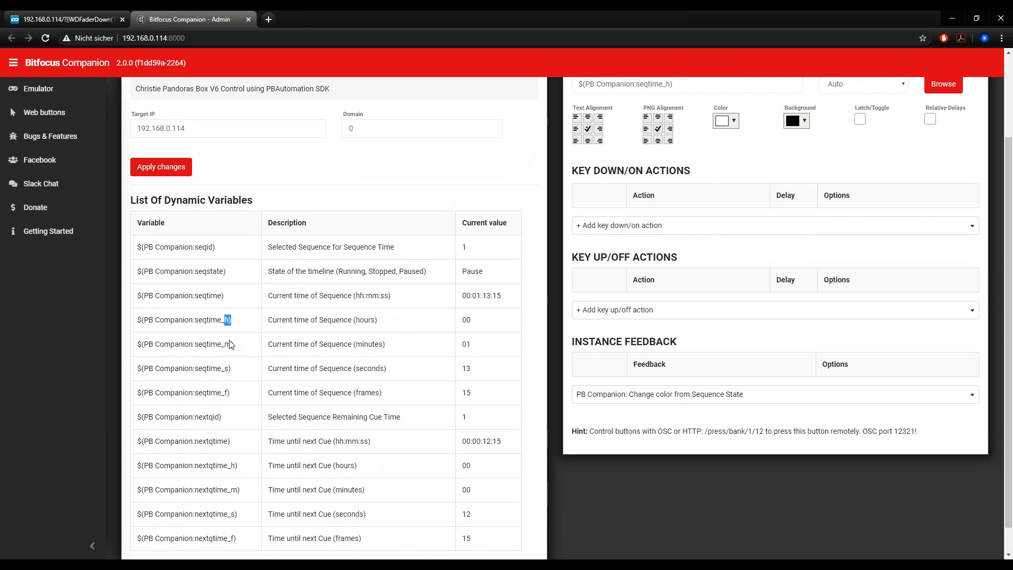
pyautogui.moveTo(225, 392); pyautogui.dragTo(263, 390)
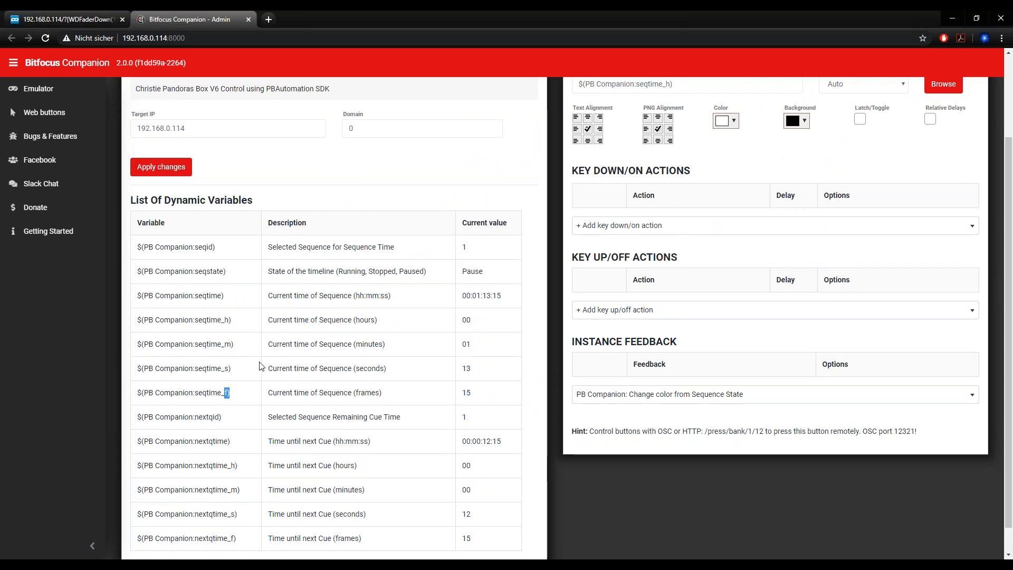
pyautogui.click(264, 377)
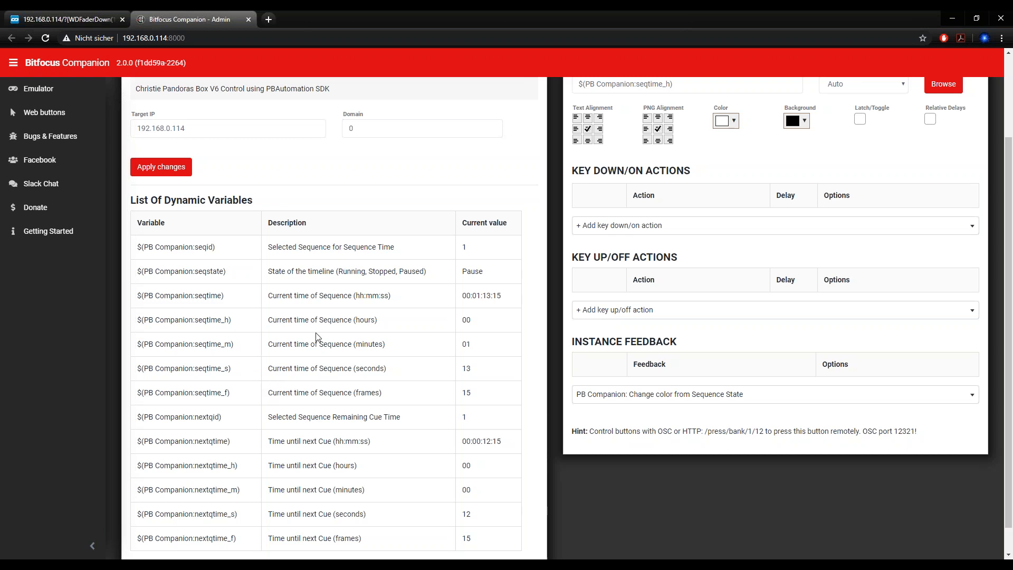
pyautogui.scroll(1, 496, 216)
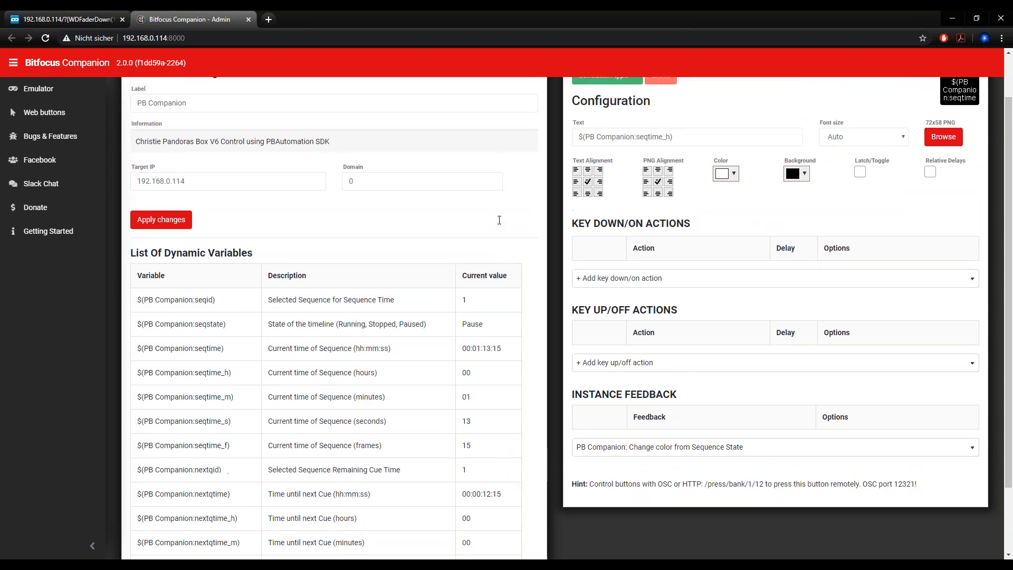
pyautogui.scroll(1, 500, 220)
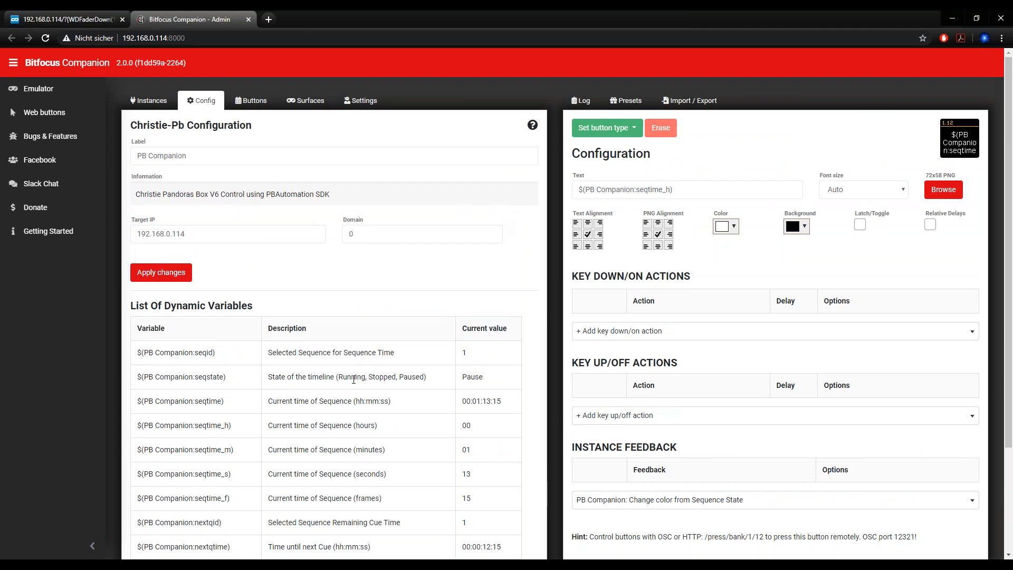
# Switch to the Remoting_Companion_Webinar PowerPoint slide show and advance from the Links slide to the closing slide.
pyautogui.click(187, 538)
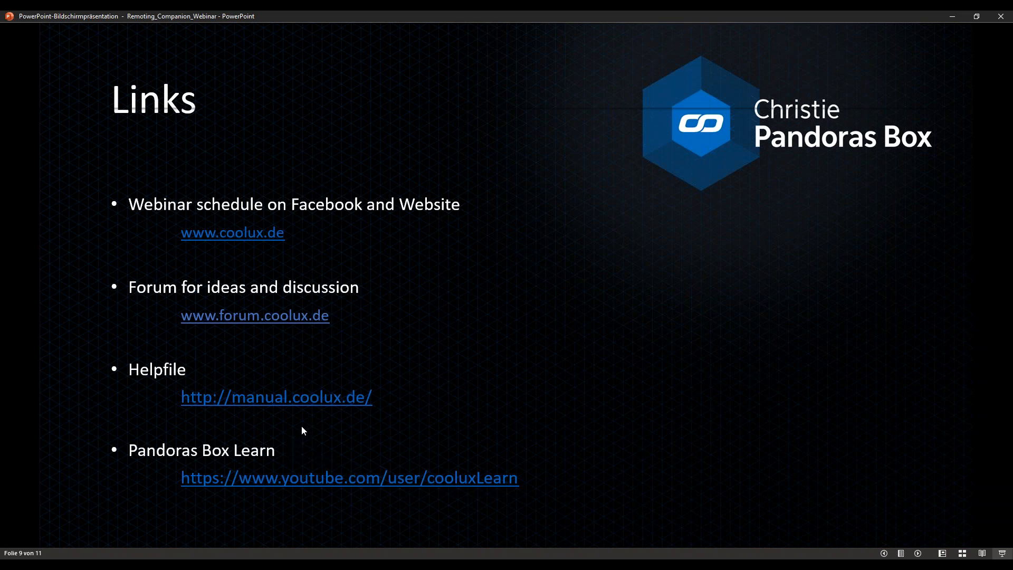
pyautogui.click(555, 306)
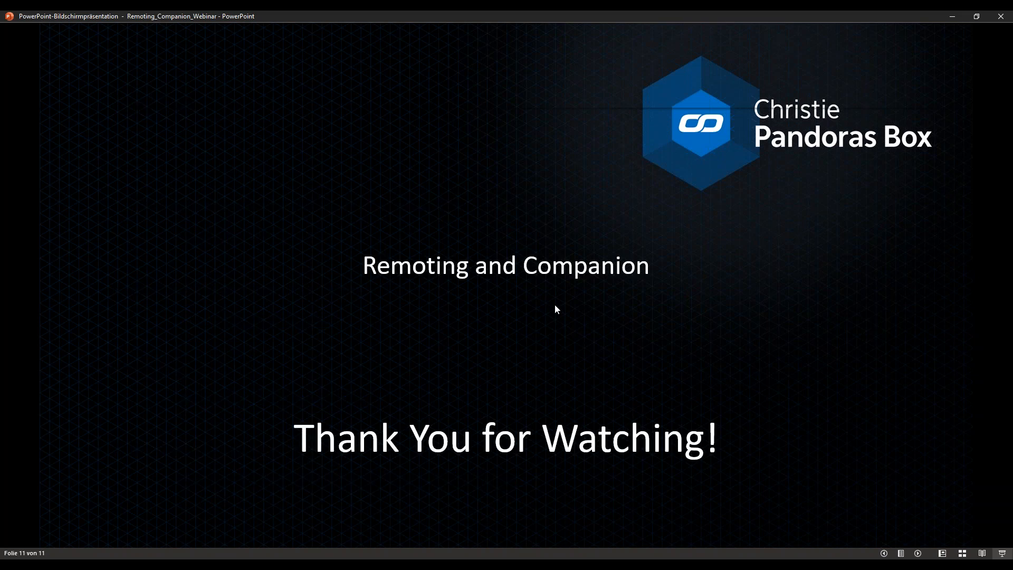